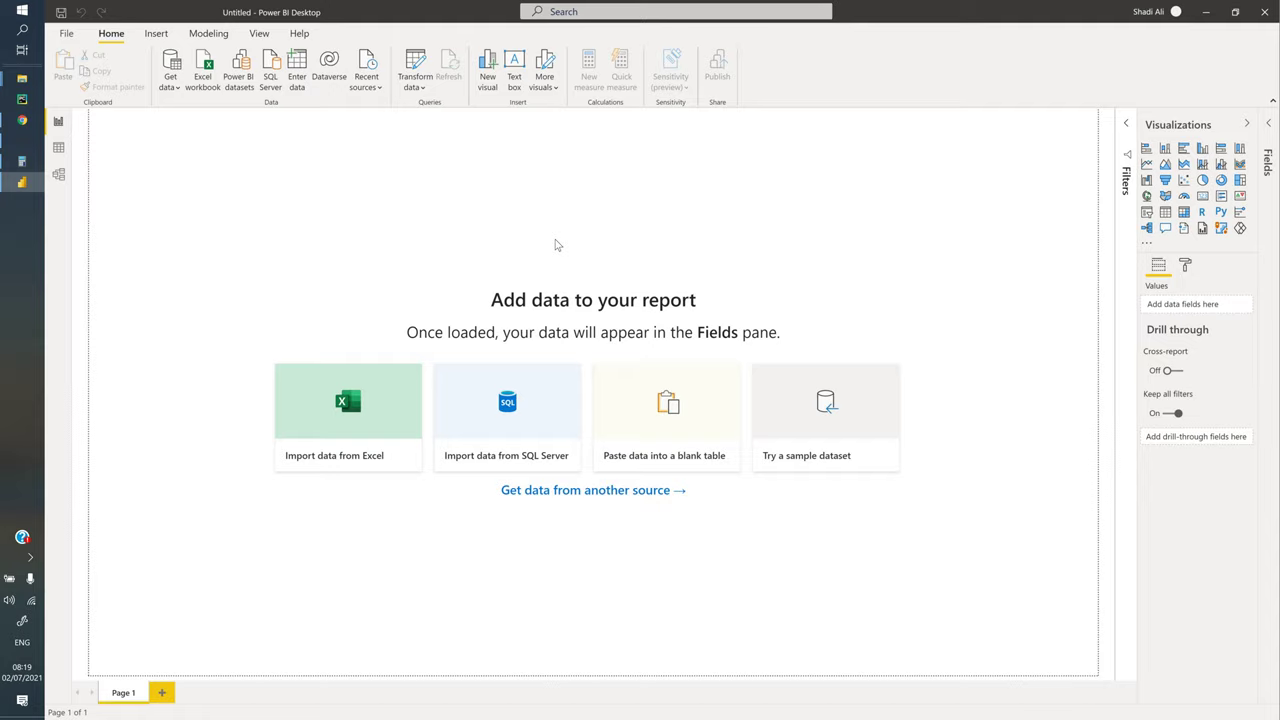
Switch to Chrome and open the data.world website
key(super+3)
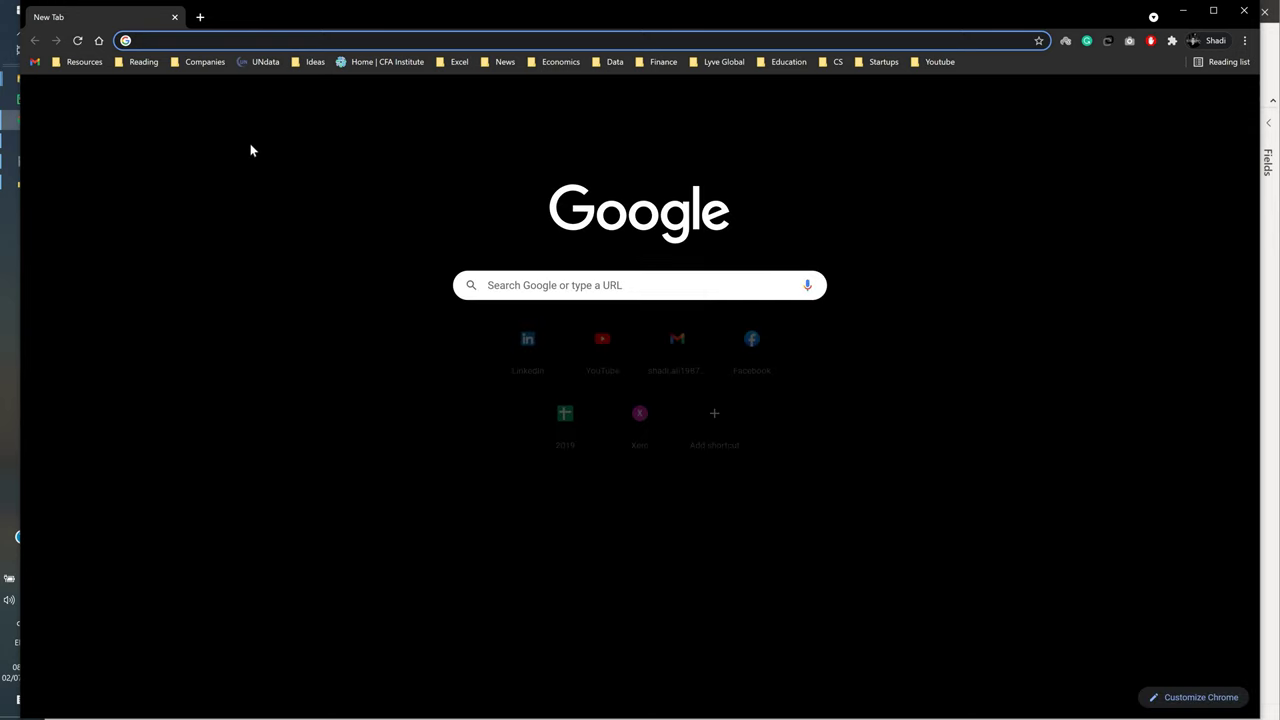
text(data)
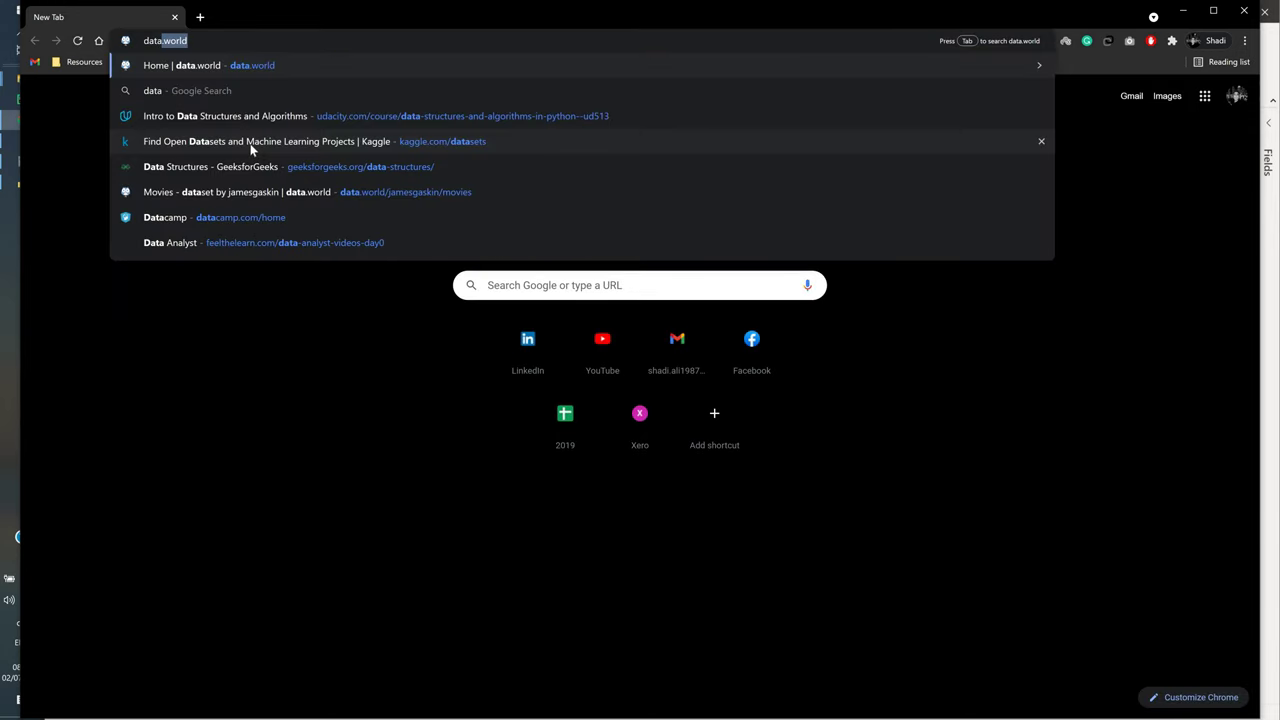
key(Return)
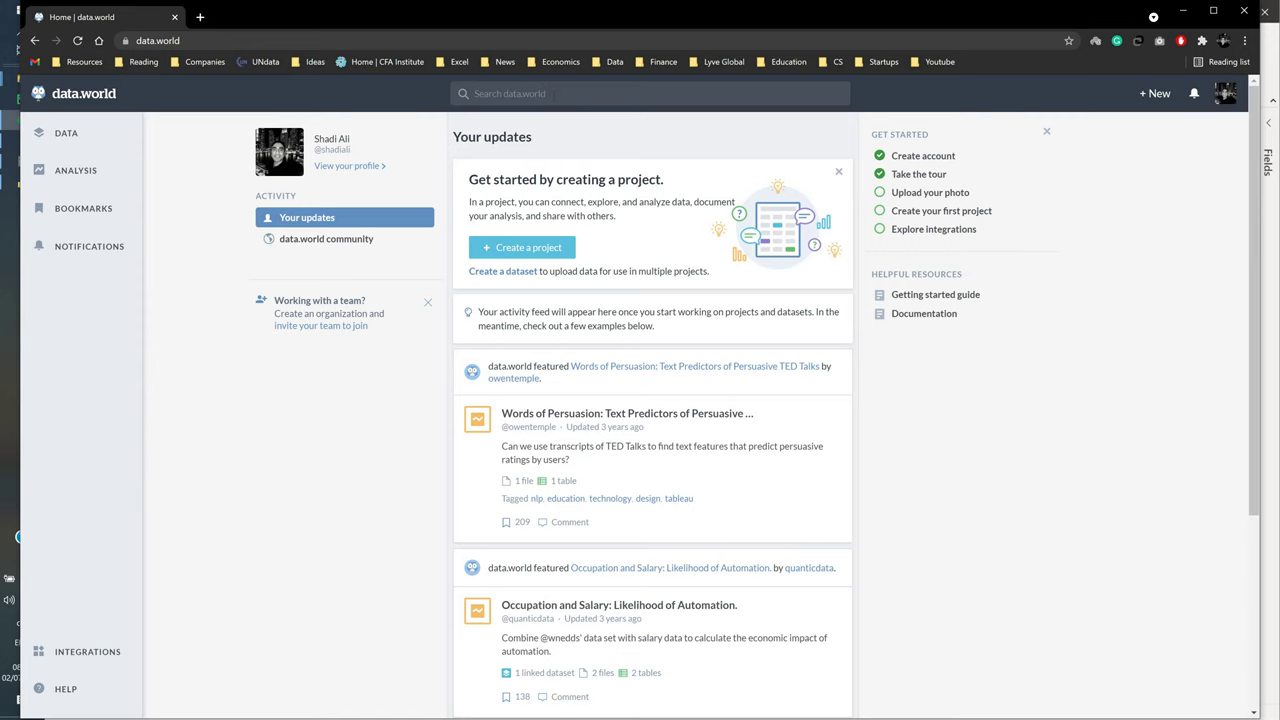
Search data.world for movies and restrict the results to the Dataset resource type
click(612, 93)
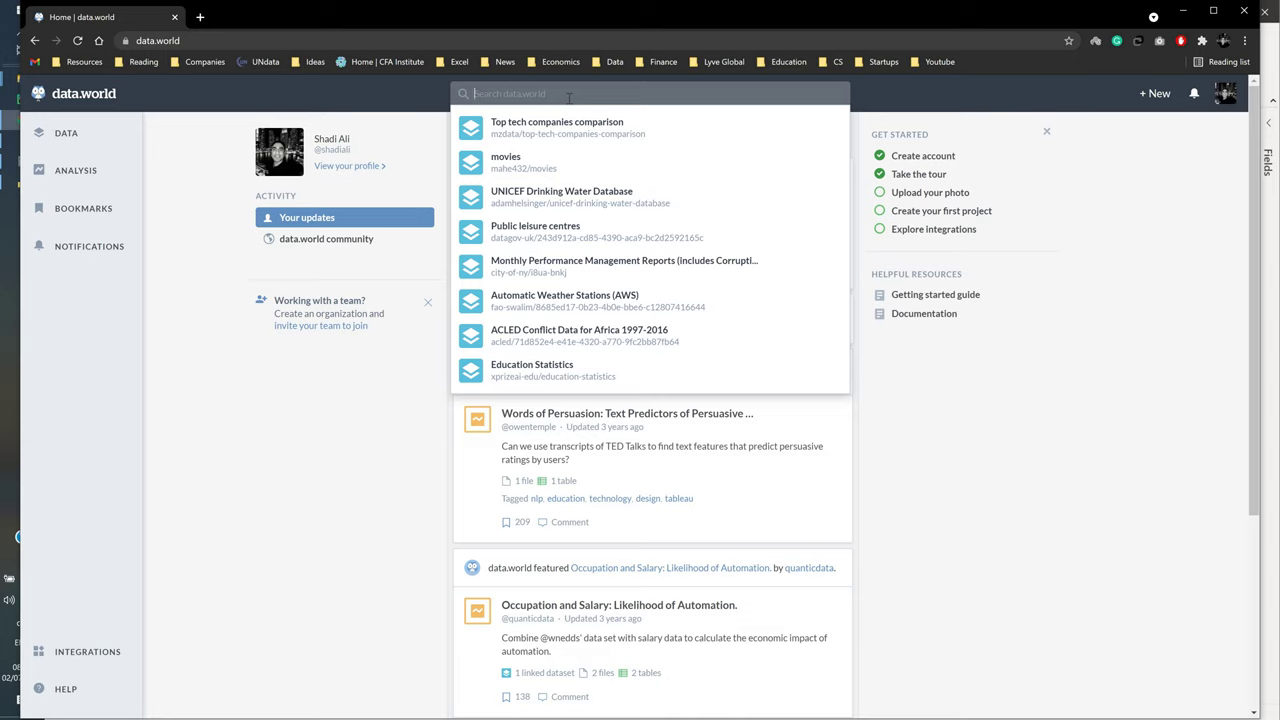
text(movies)
key(Return)
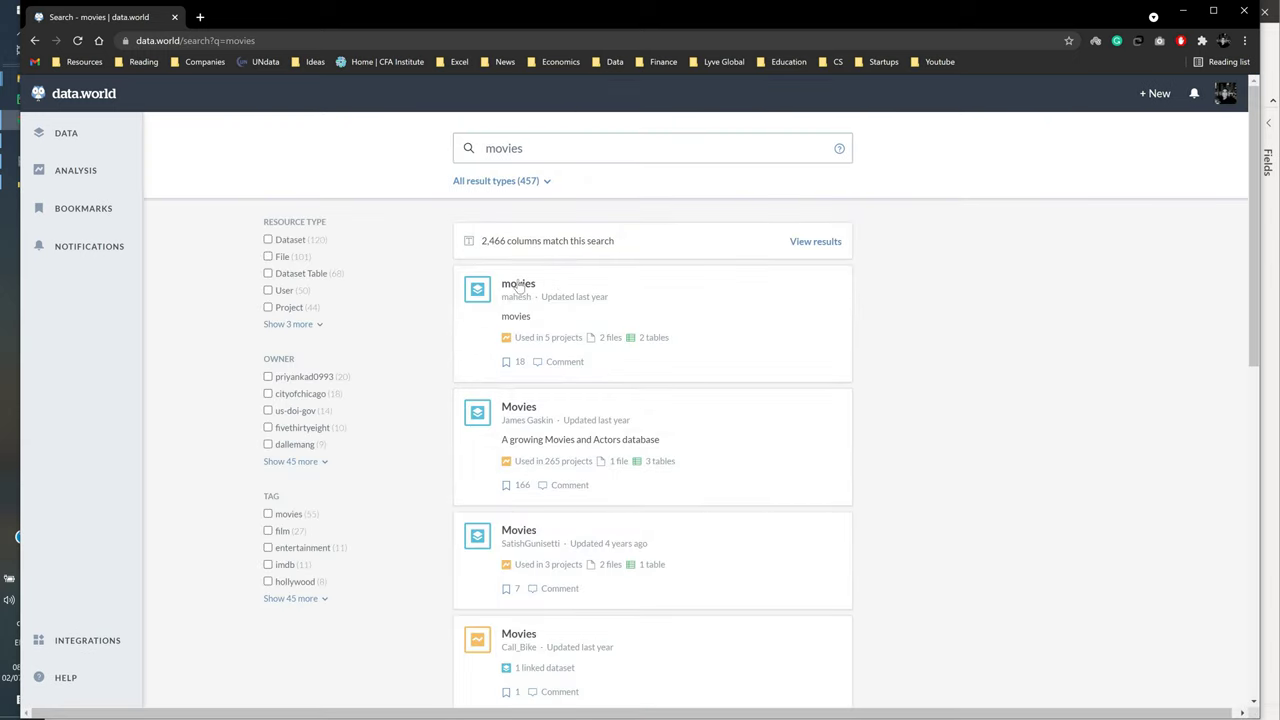
click(285, 242)
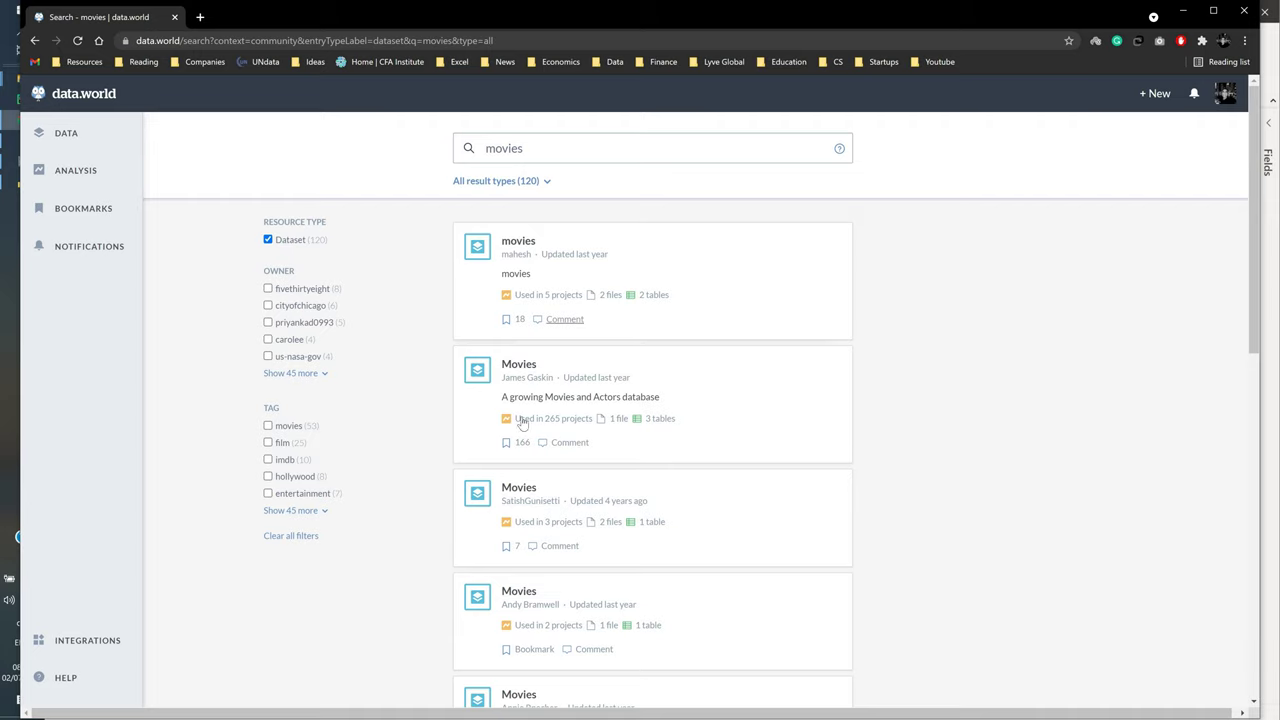
Search for education, filter the results by the Project resource type, and return to the unfiltered results
double_click(513, 151)
text(education)
key(Return)
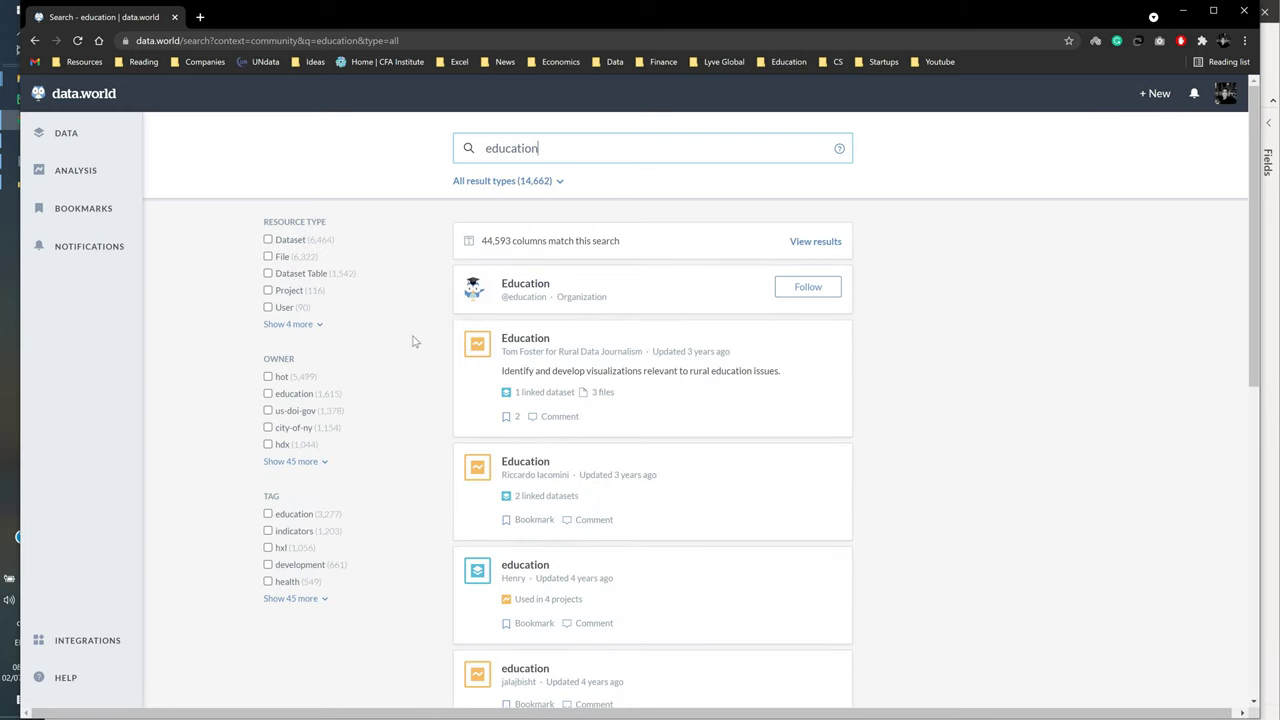
click(269, 292)
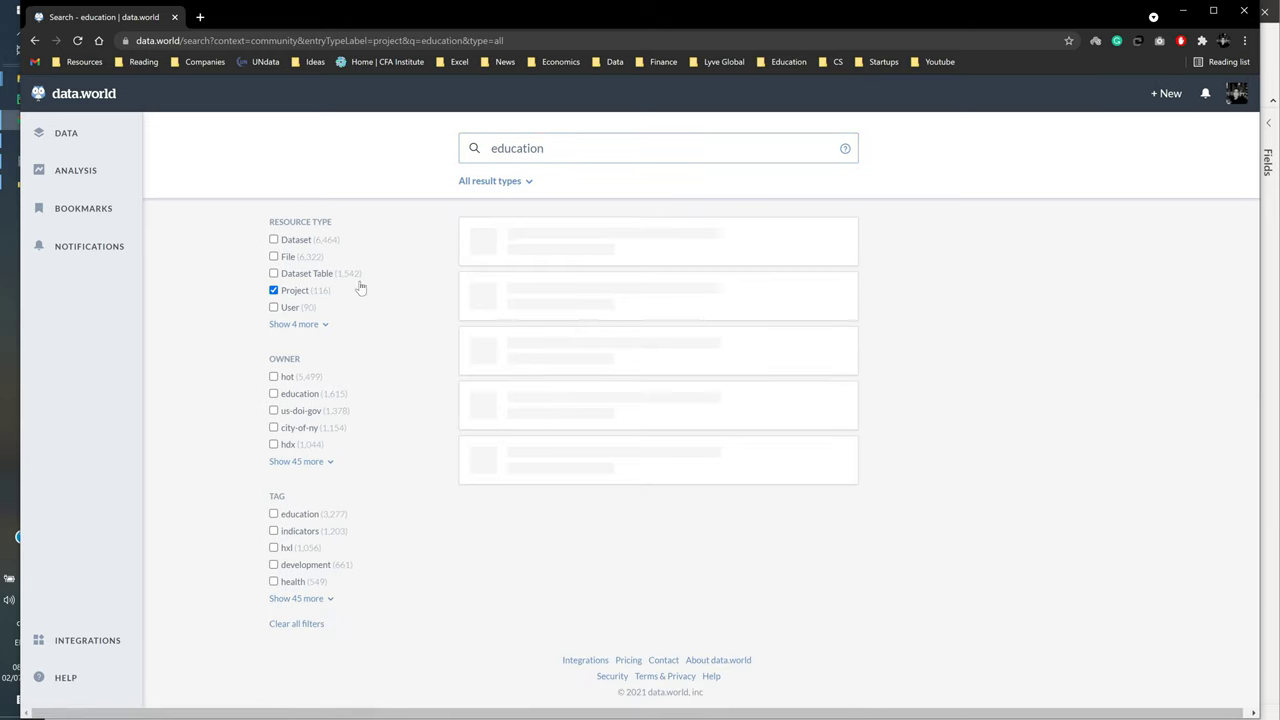
key(alt+Left)
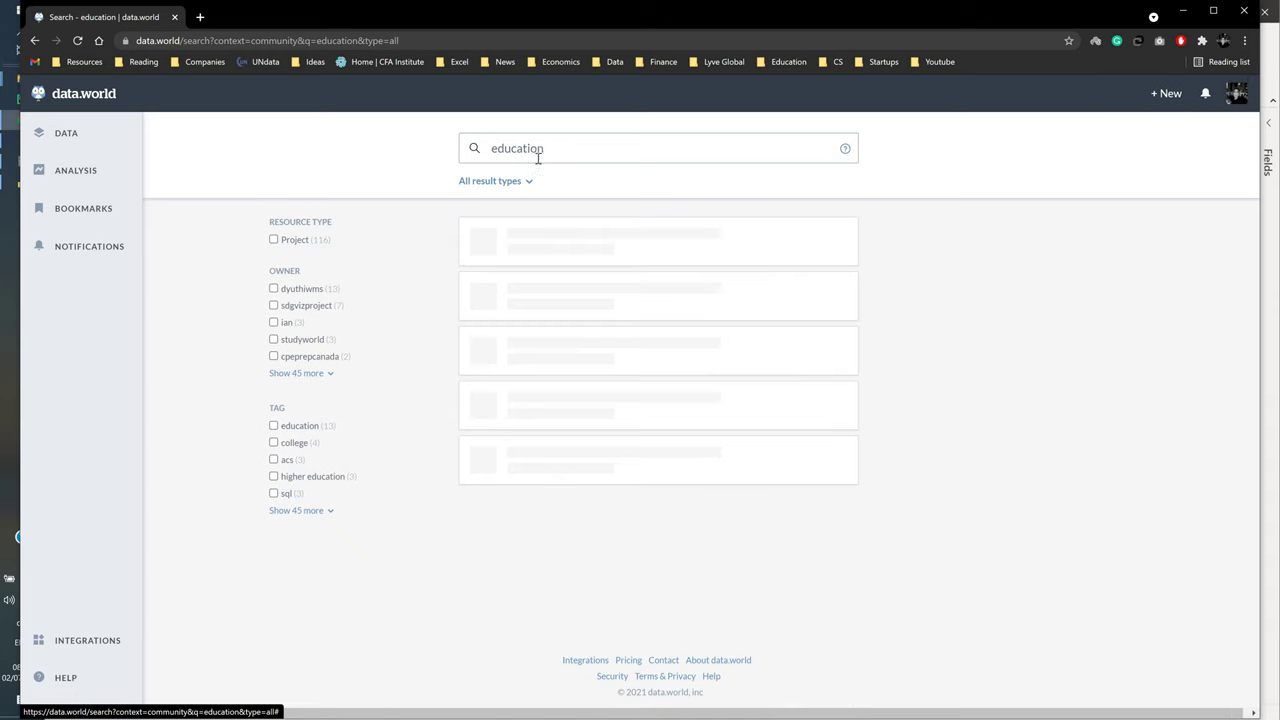
Search for tech companies and open the "Top tech companies comparison" dataset
double_click(618, 162)
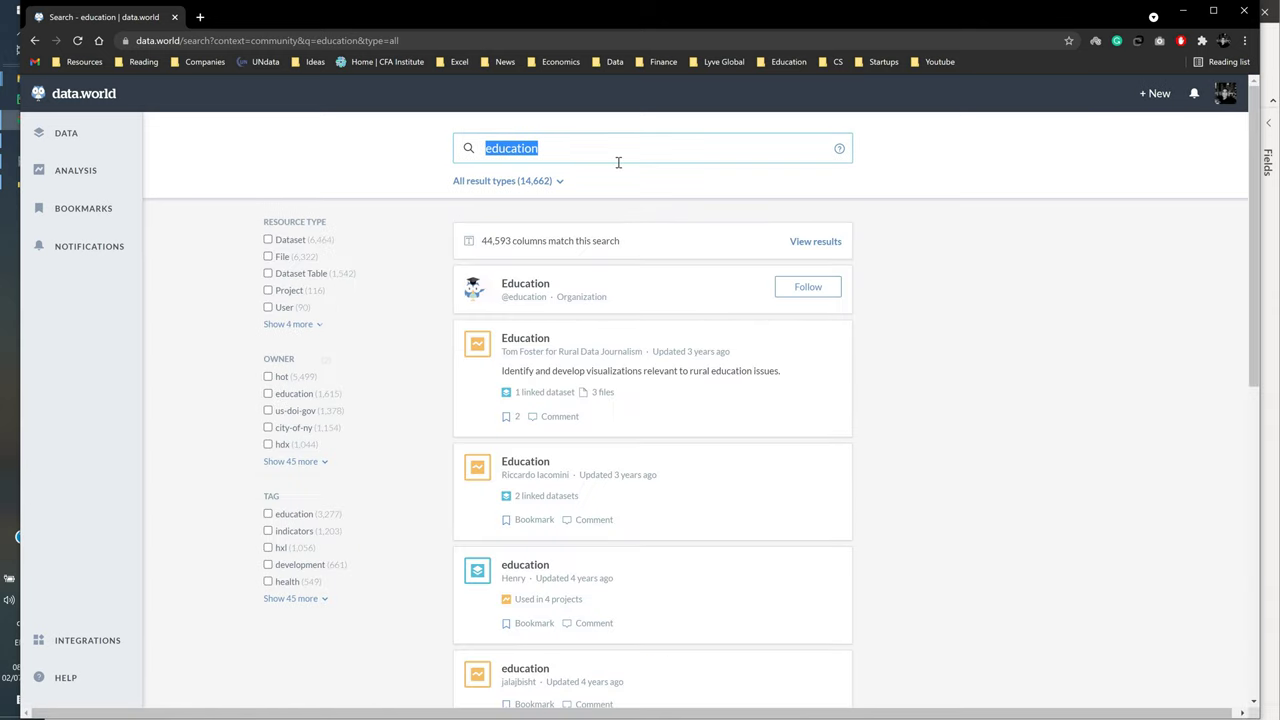
text(tech companies)
key(Return)
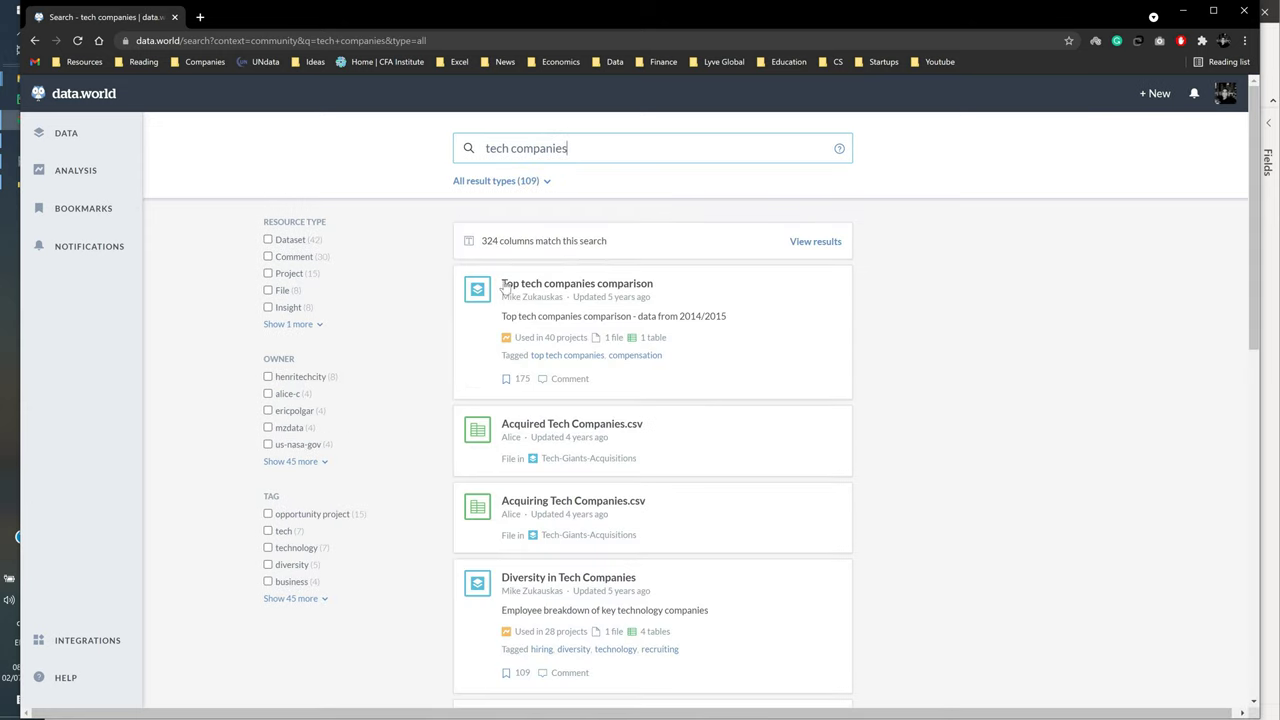
click(586, 289)
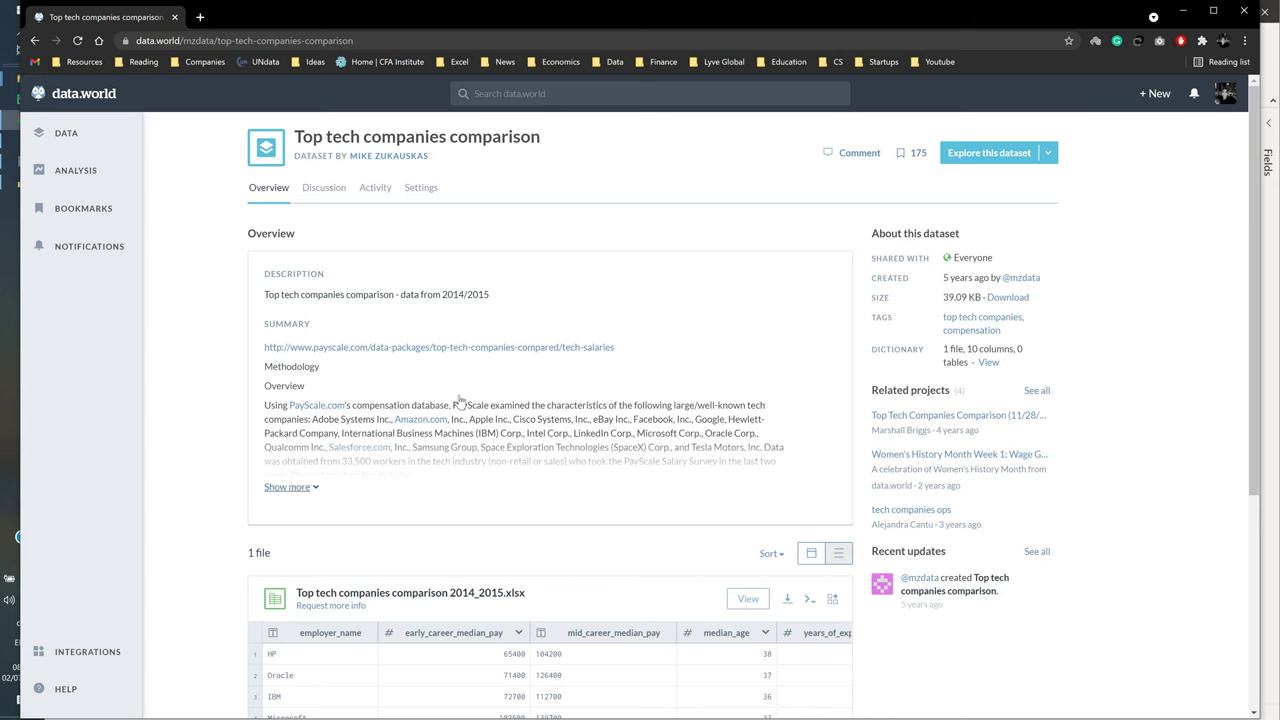
Expand the dataset's summary and read its methodology, survey sample size, notes and column definitions
click(290, 487)
scroll(541, 440, down, 1)
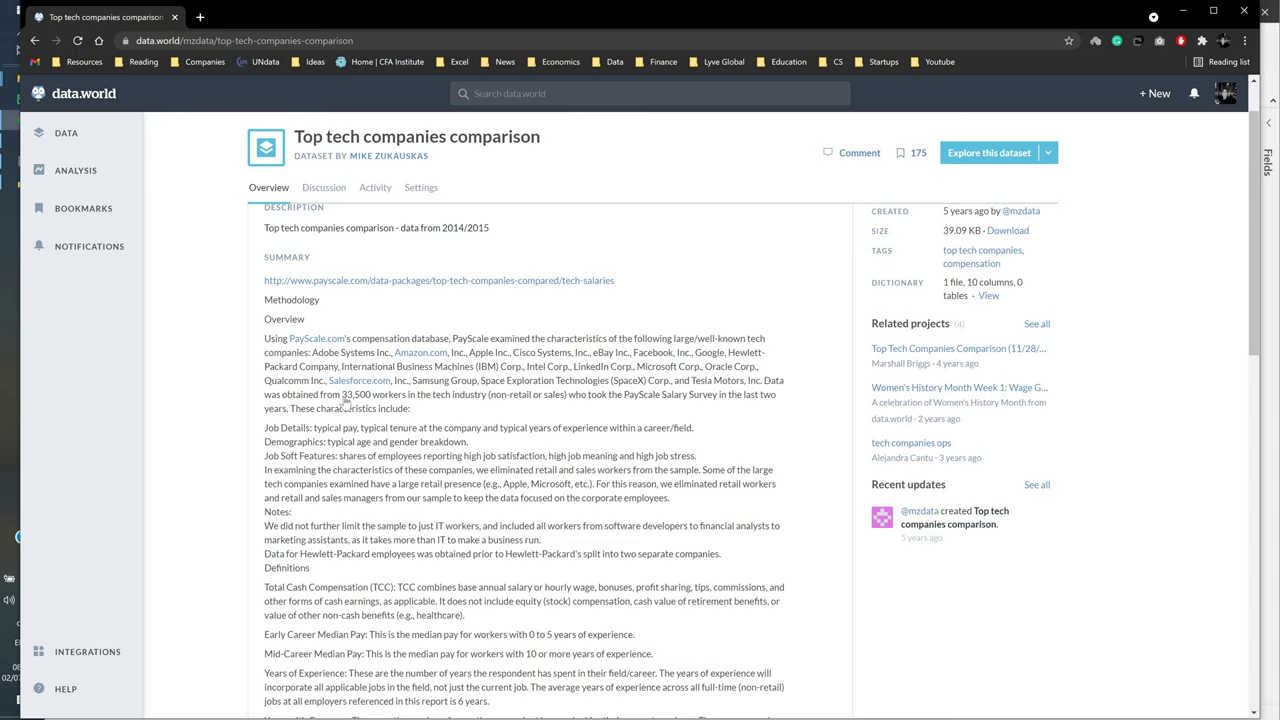
drag(342, 396, 474, 406)
scroll(569, 411, down, 2)
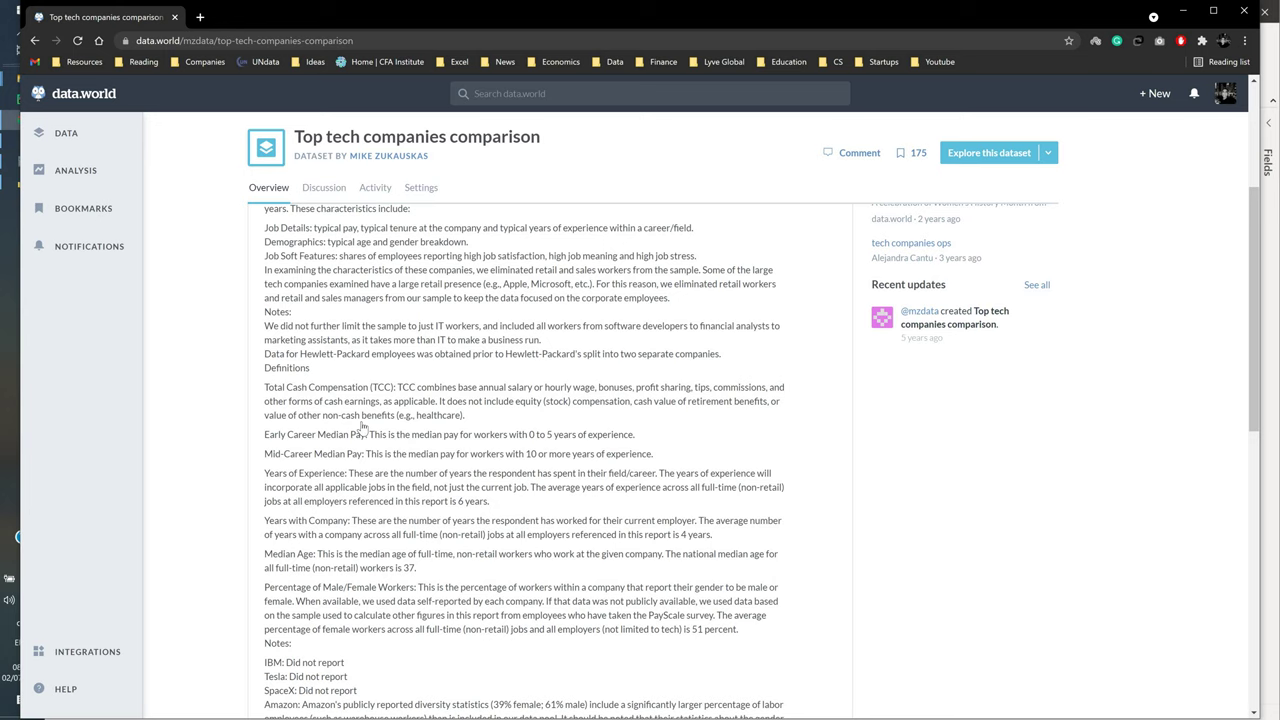
scroll(381, 441, down, 2)
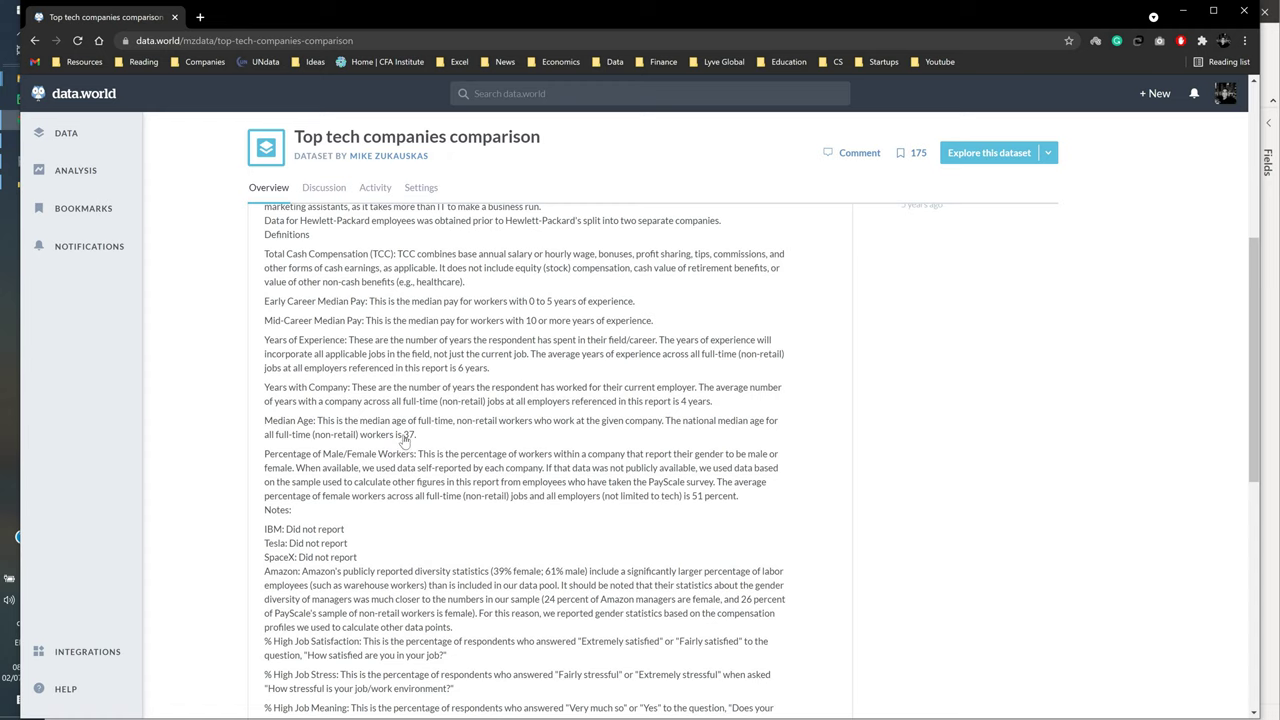
scroll(510, 466, down, 1)
scroll(519, 471, down, 2)
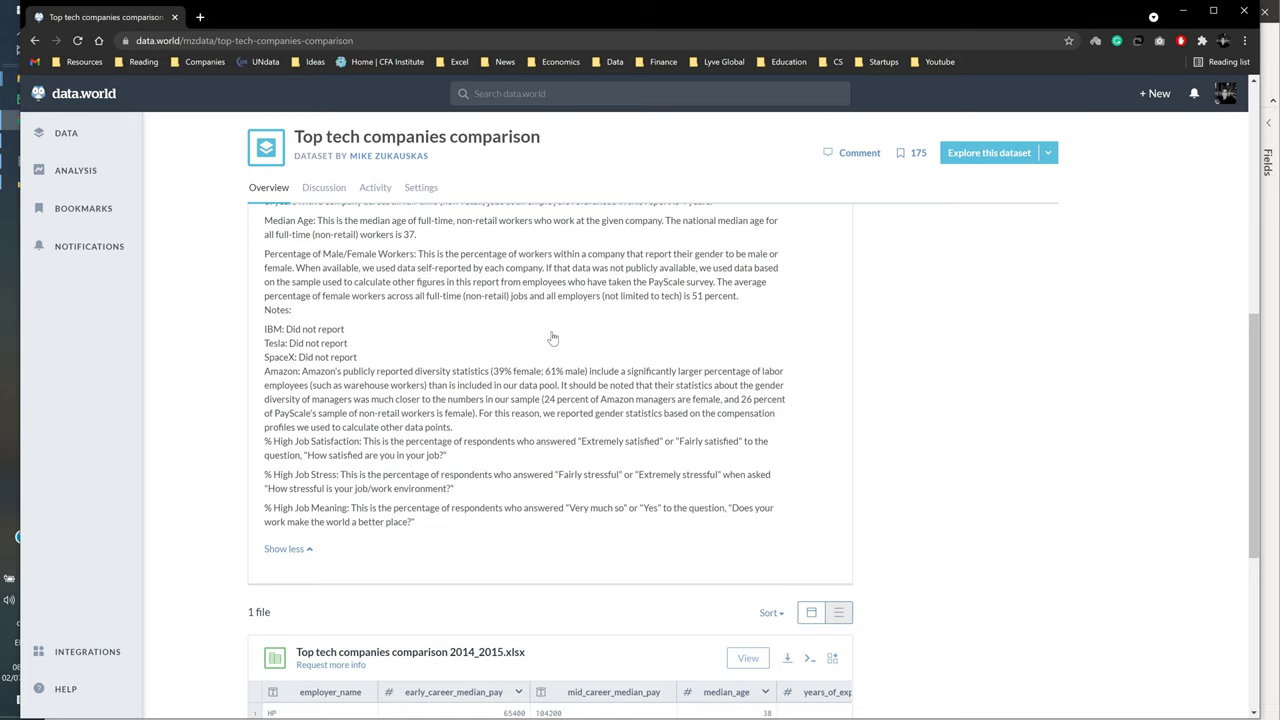
scroll(529, 334, up, 6)
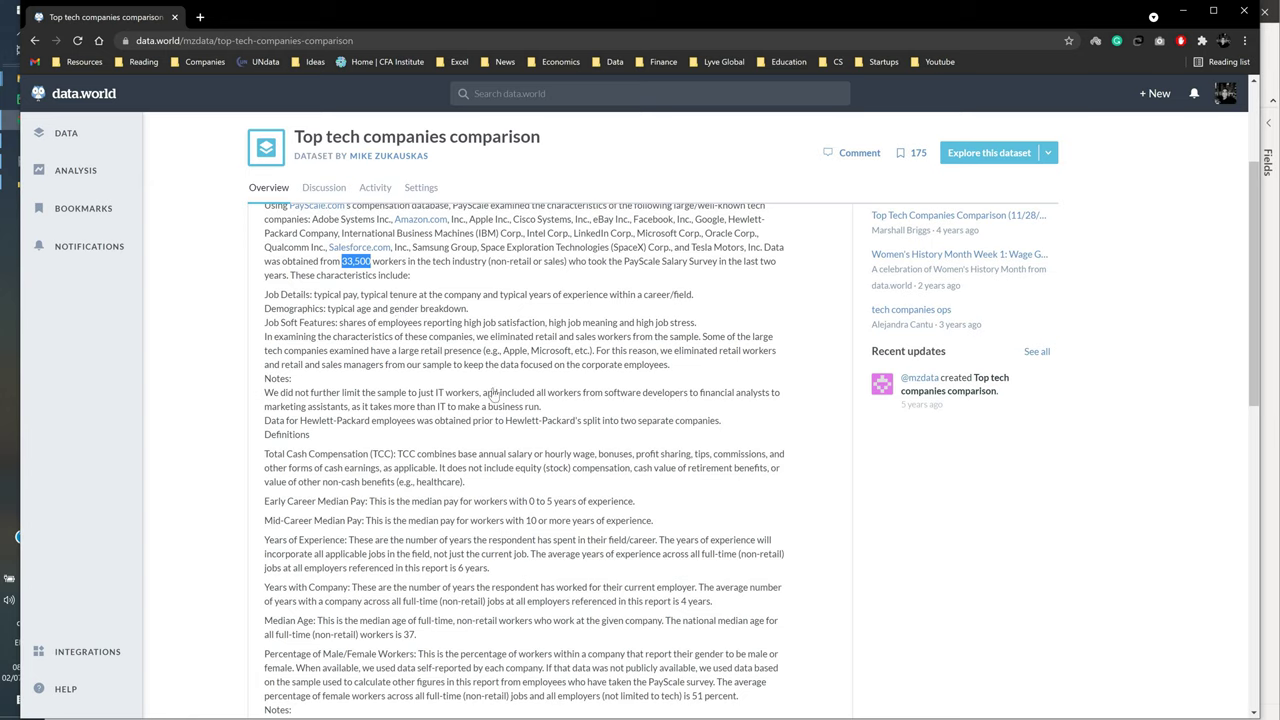
scroll(541, 340, down, 5)
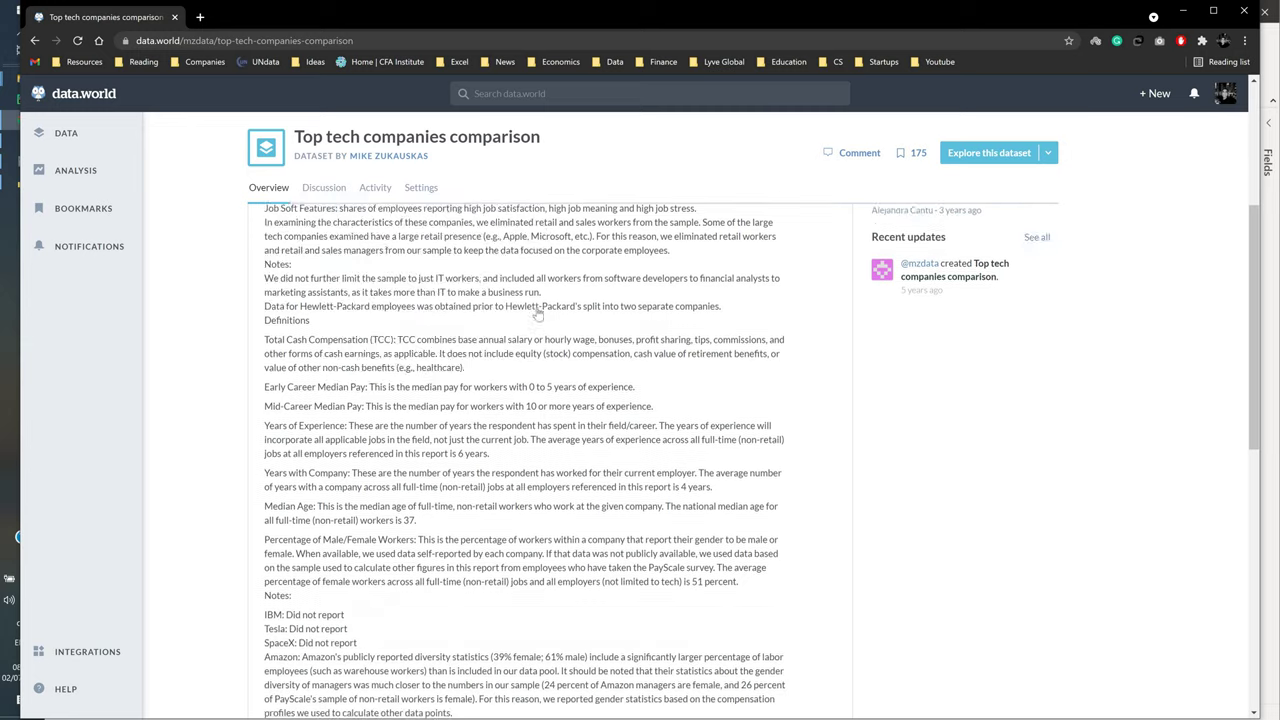
Download the file "Top tech companies comparison 2014_2015.xlsx" and decline to follow its publisher
scroll(503, 285, down, 5)
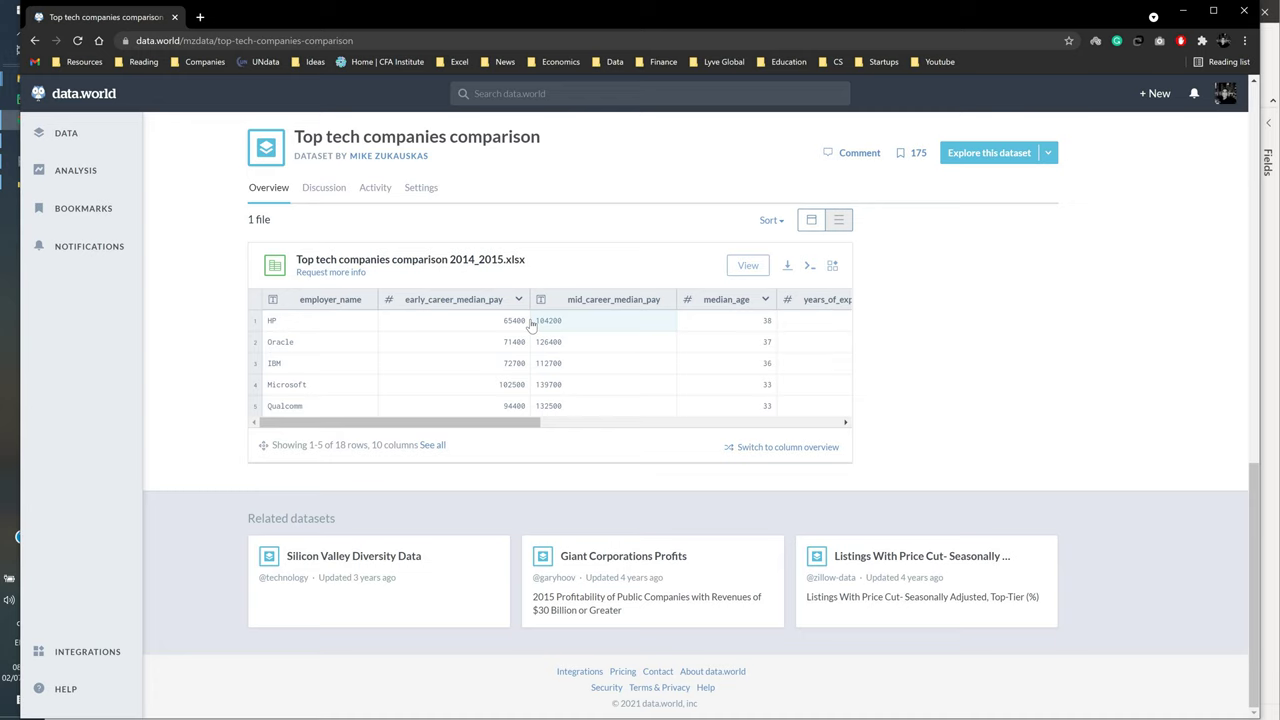
click(788, 269)
click(712, 295)
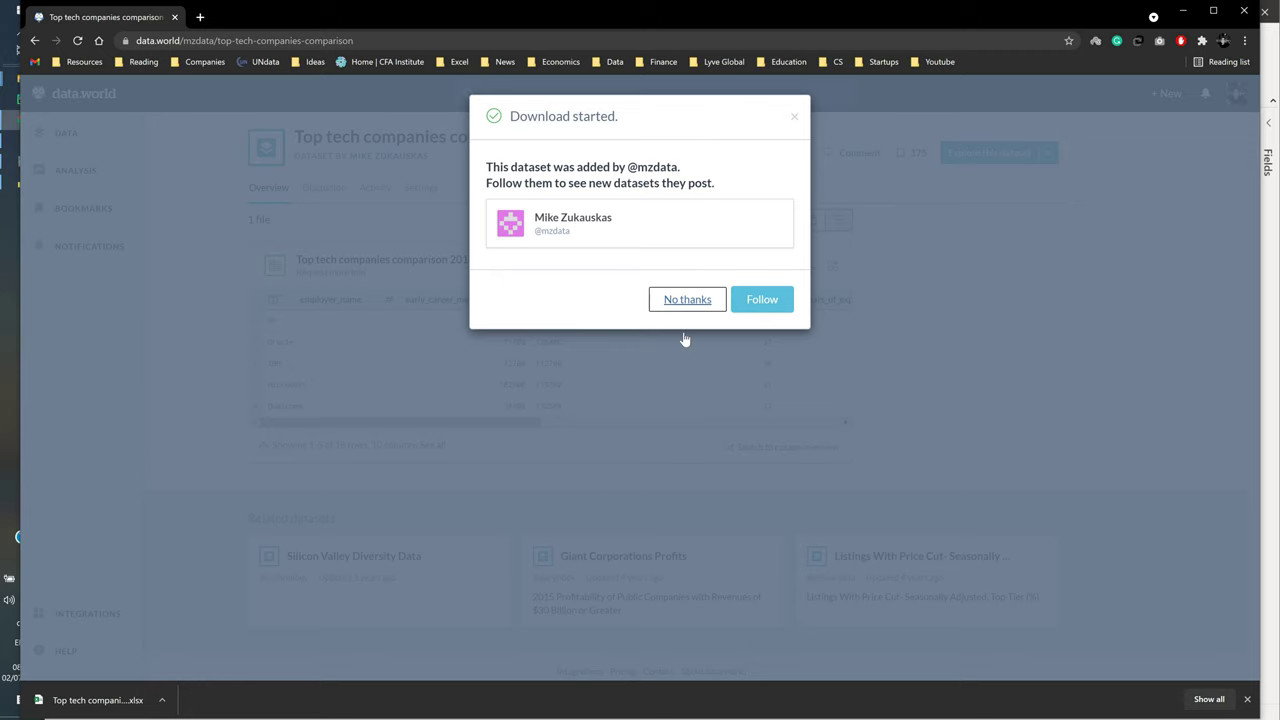
click(687, 299)
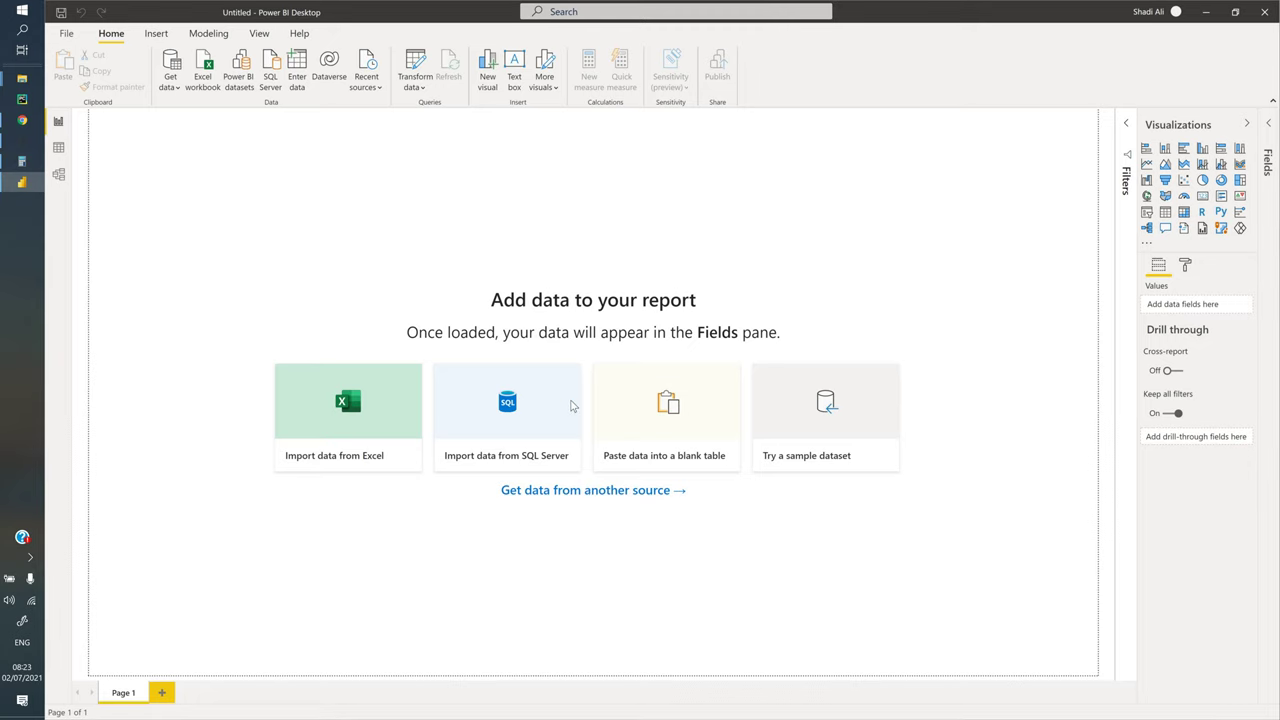
In Power BI Desktop, connect to an Excel Workbook source using "Top tech companies comparison 2014_2015" from the Downloads folder
scroll(720, 360, down, 15)
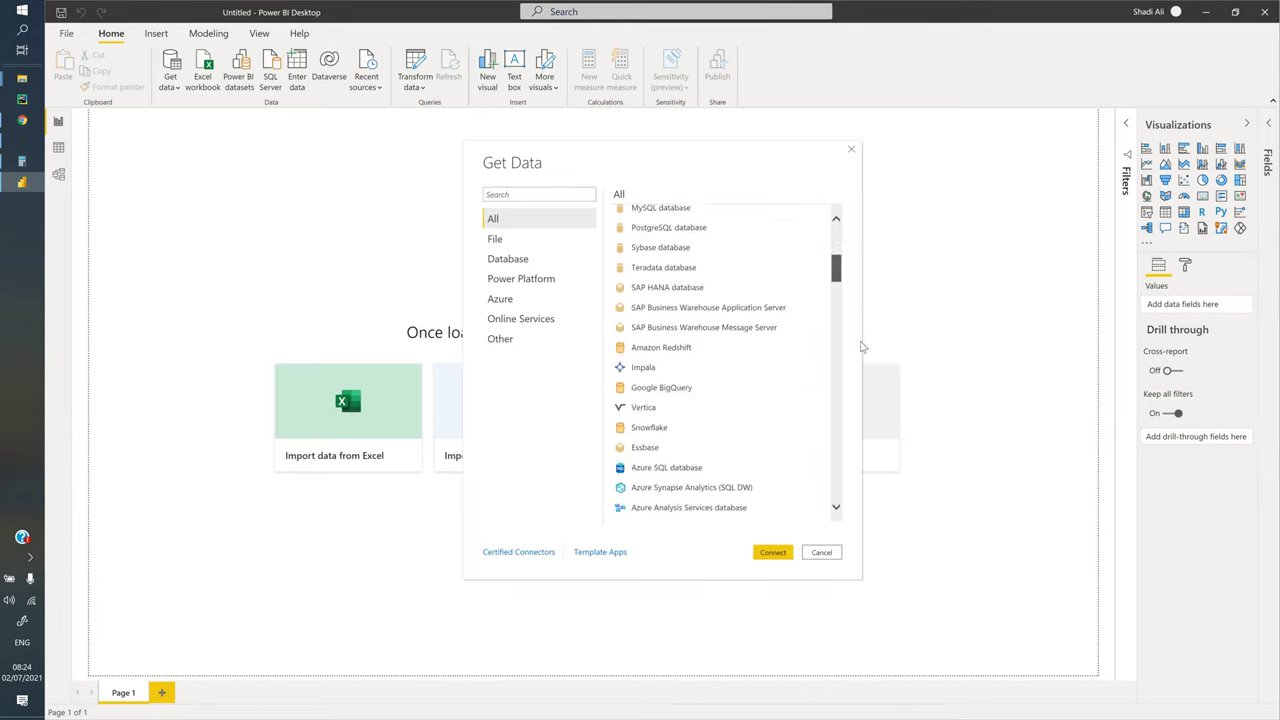
scroll(825, 436, down, 10)
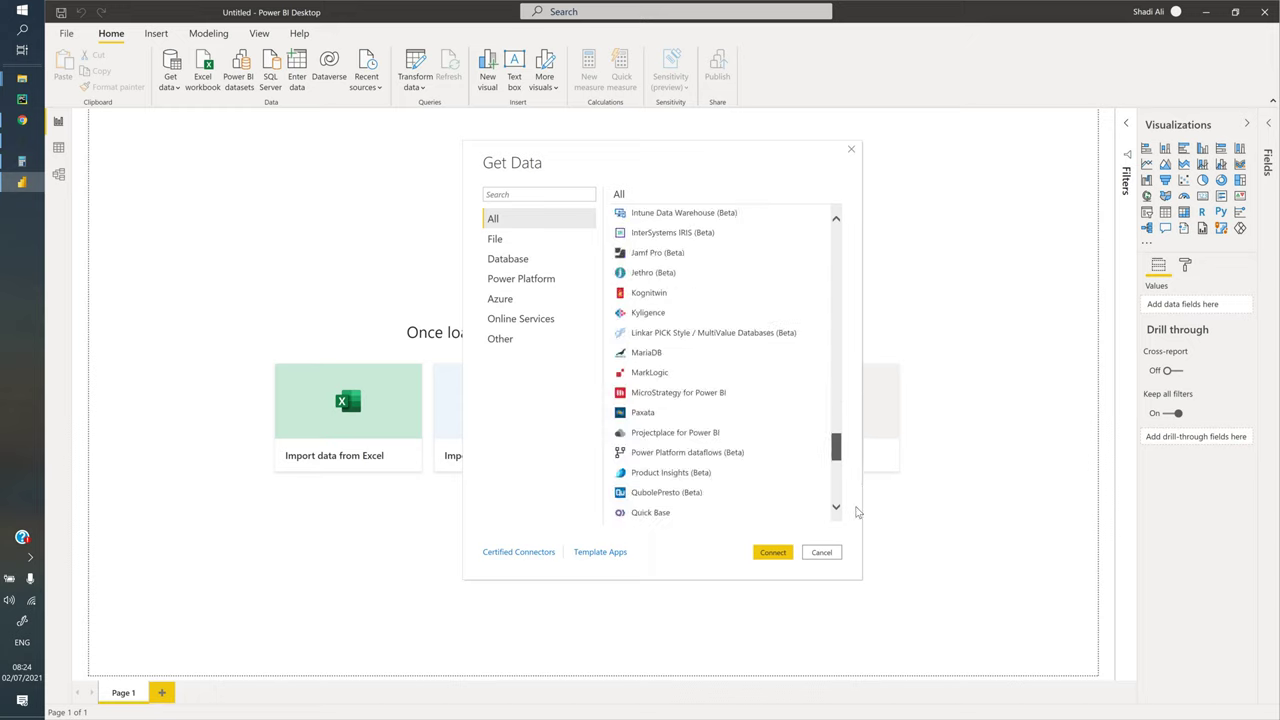
scroll(760, 229, up, 20)
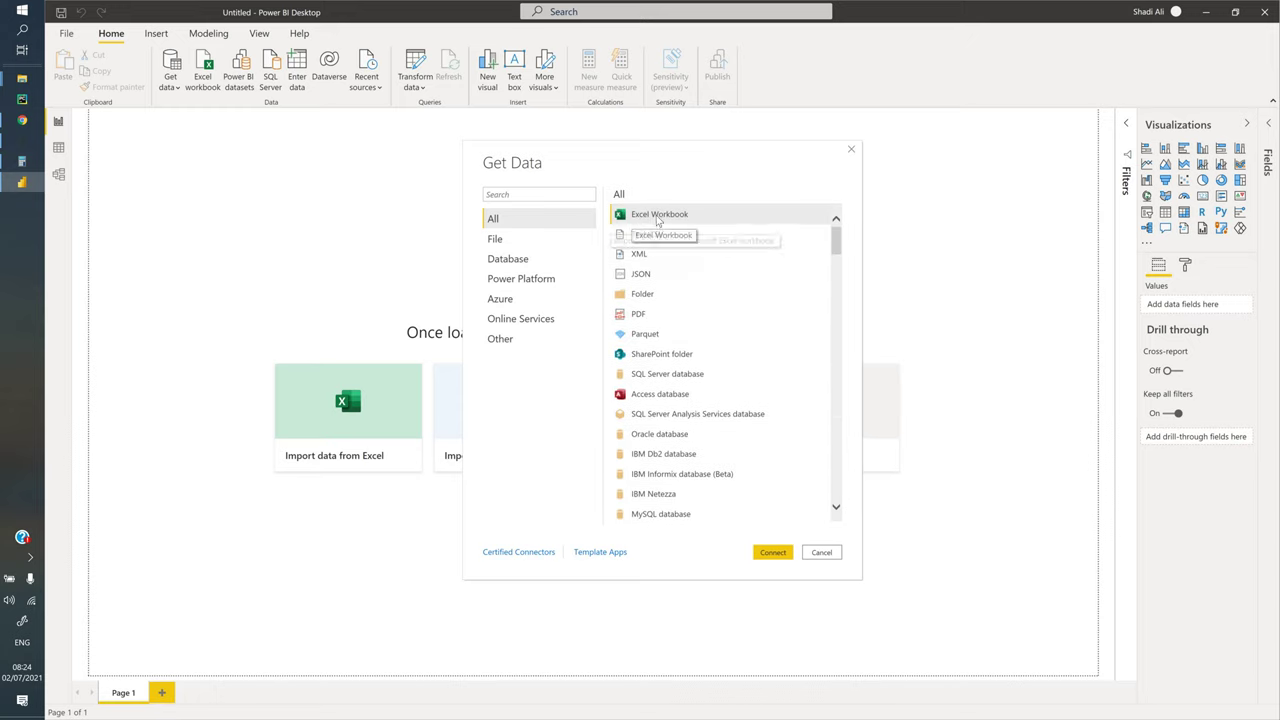
click(642, 220)
key(Return)
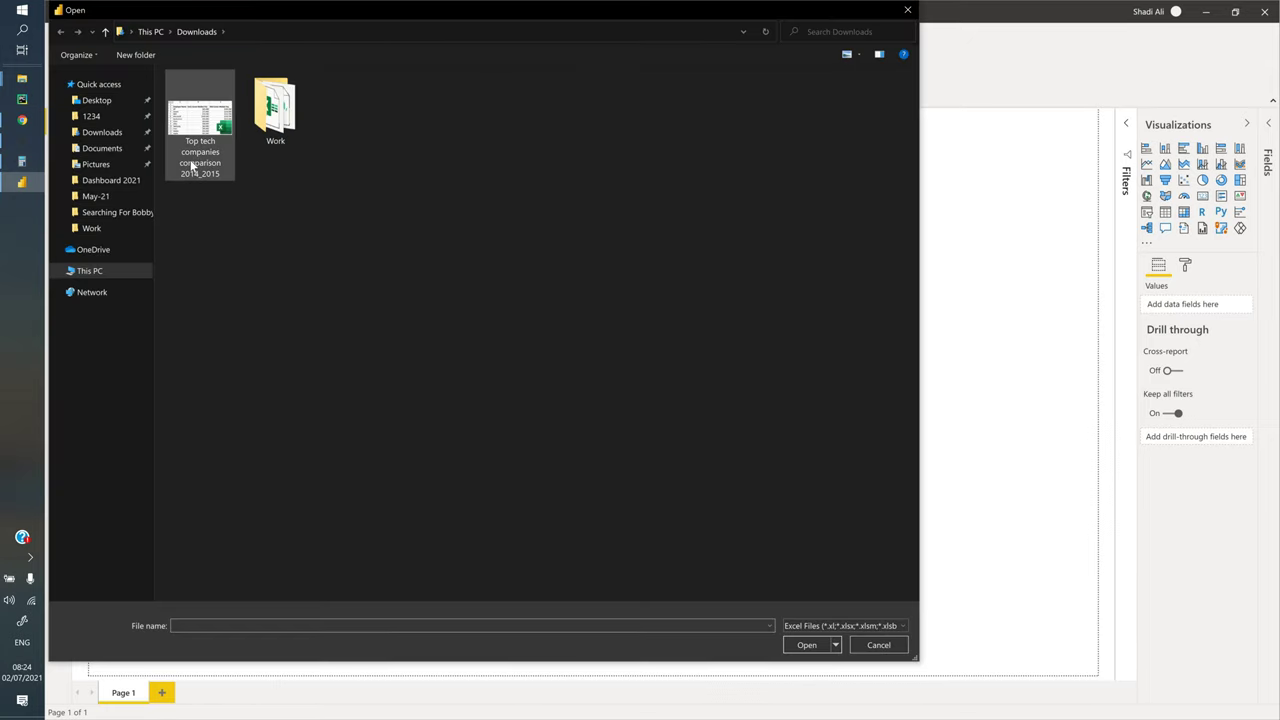
double_click(194, 167)
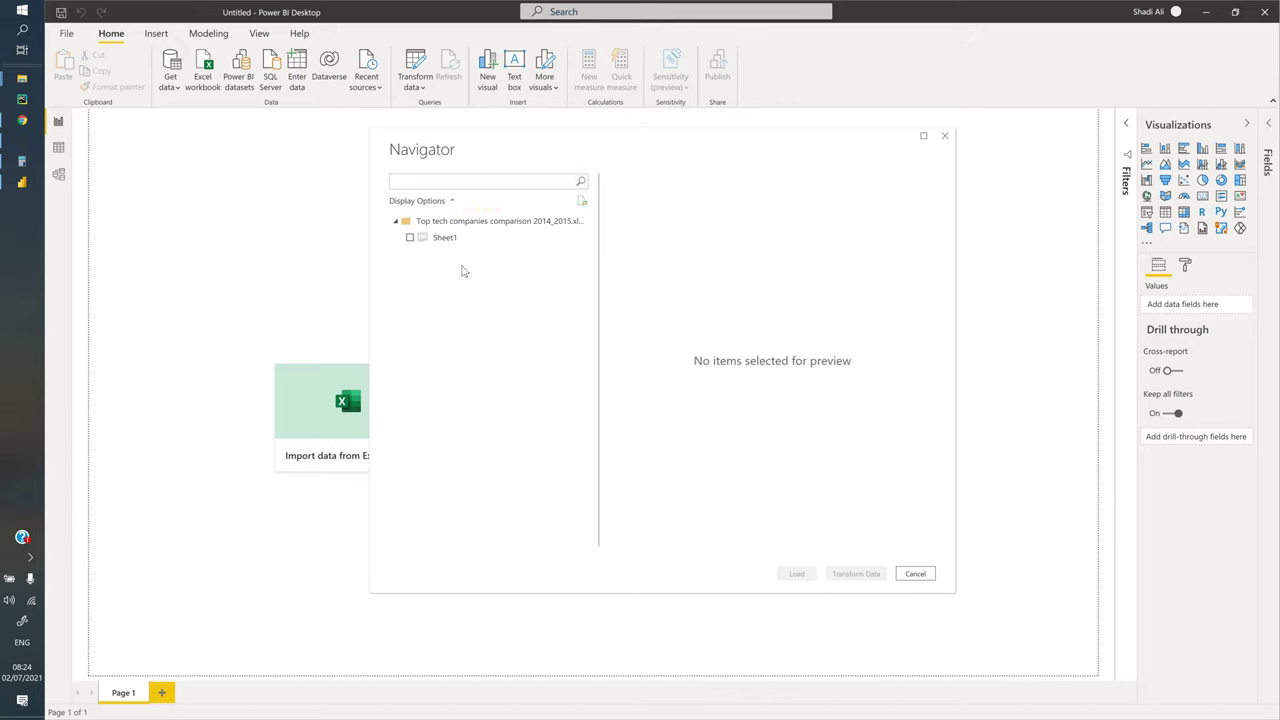
Preview and select Sheet1 of the workbook, and open it for transformation in a maximized Power Query Editor
click(442, 239)
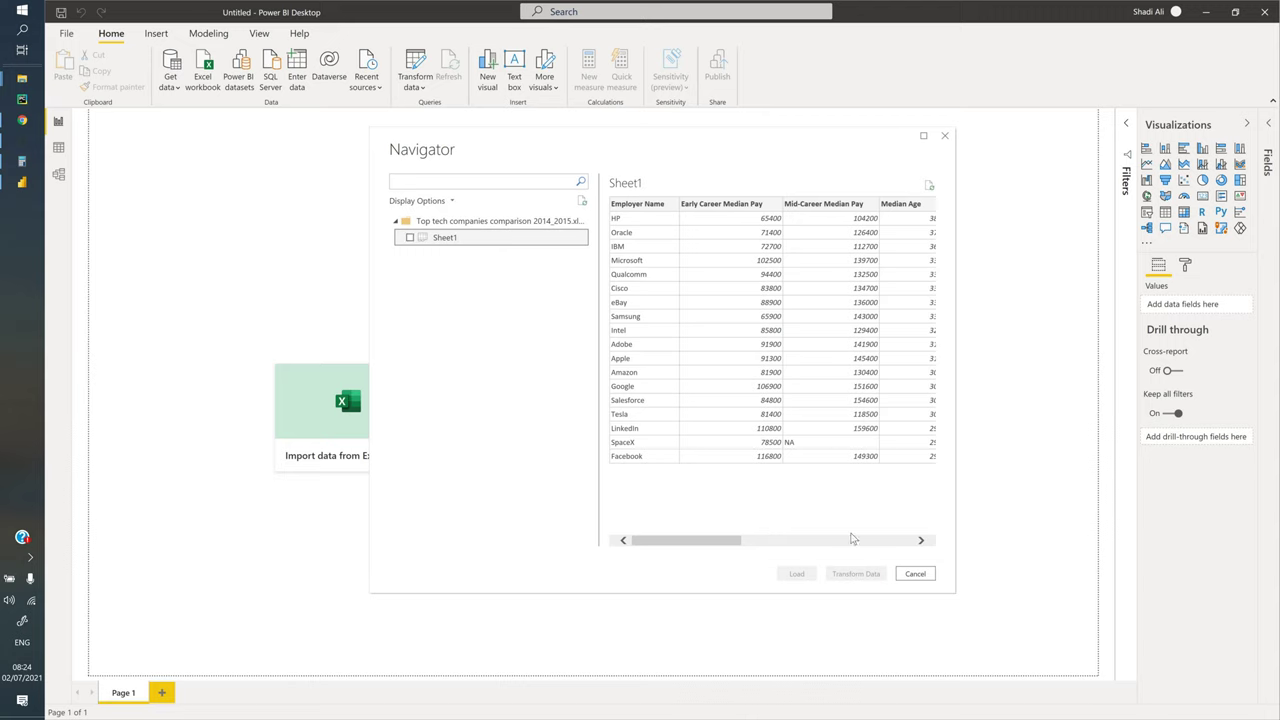
click(851, 540)
click(697, 538)
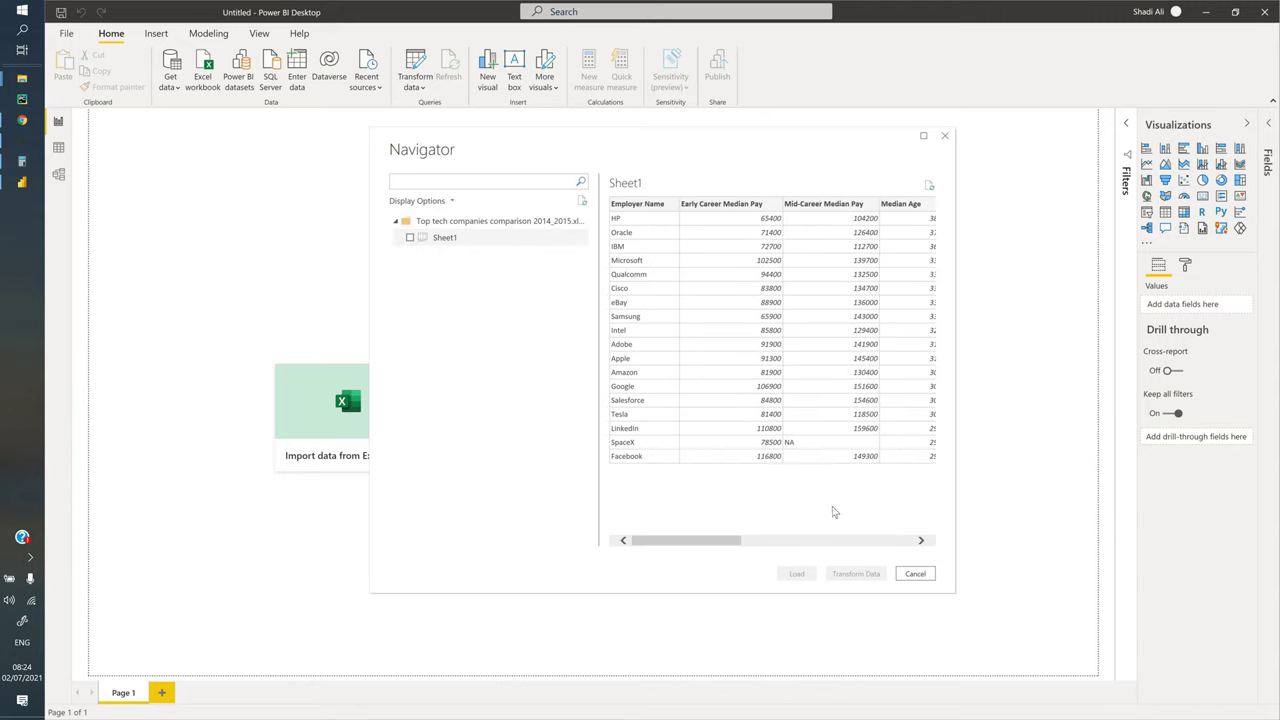
click(410, 238)
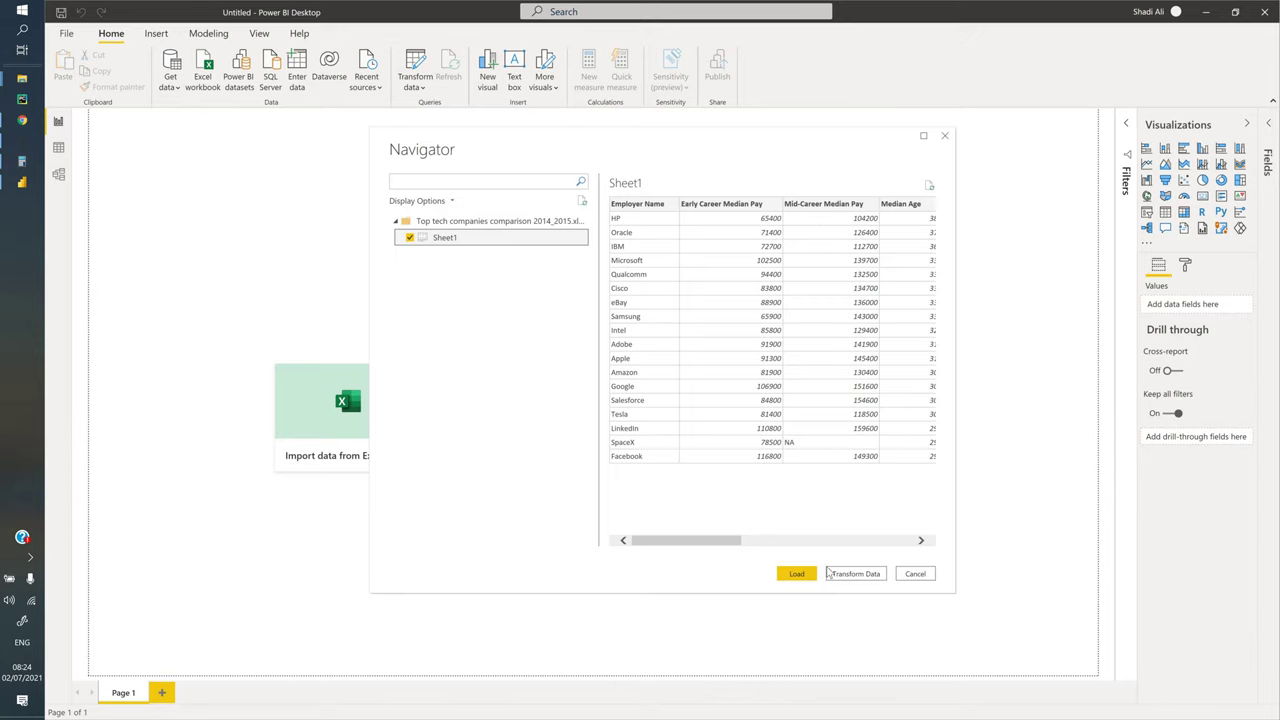
key(super+e)
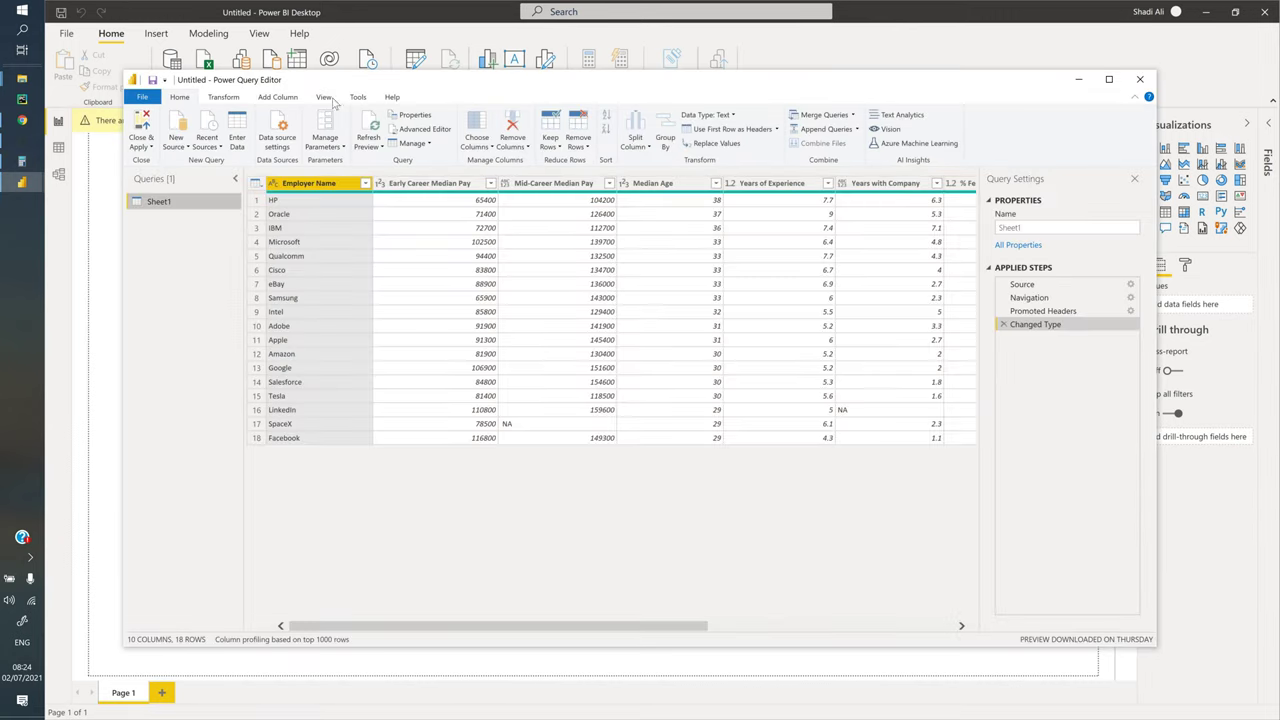
click(1109, 79)
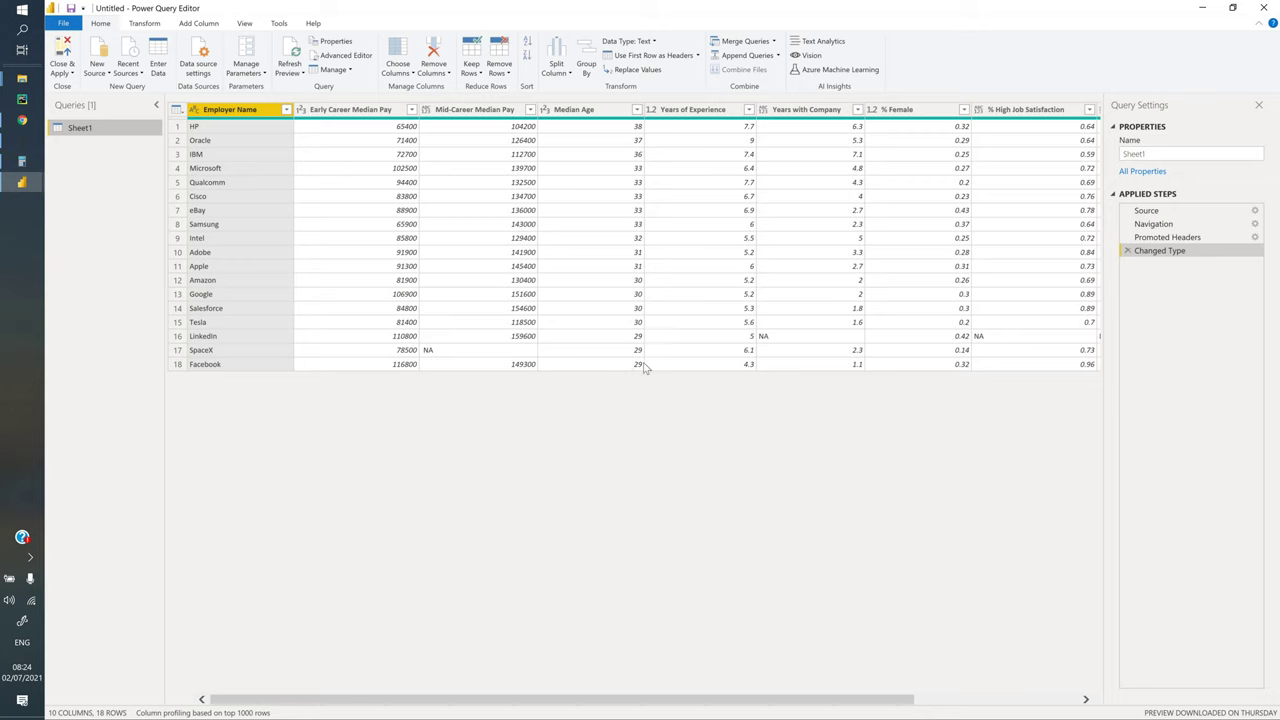
Examine the Employer Name, Early Career Median Pay and Median Age columns of the Sheet1 query
click(380, 196)
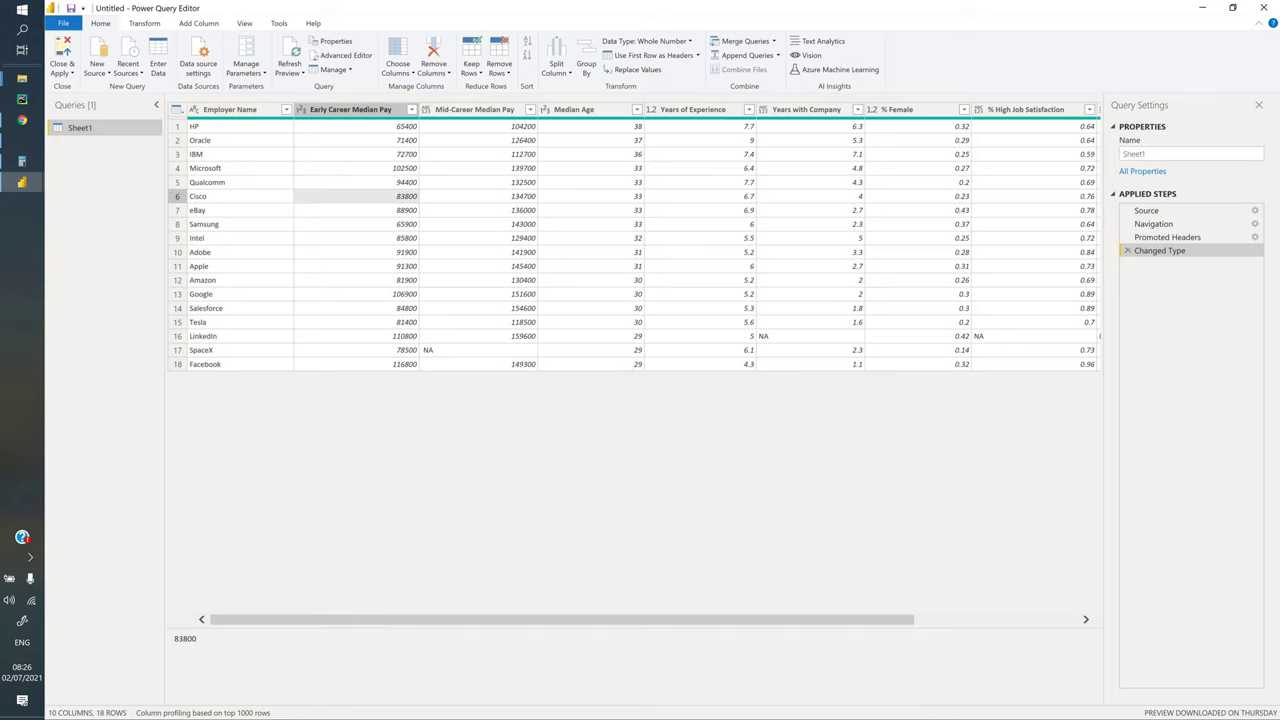
click(262, 170)
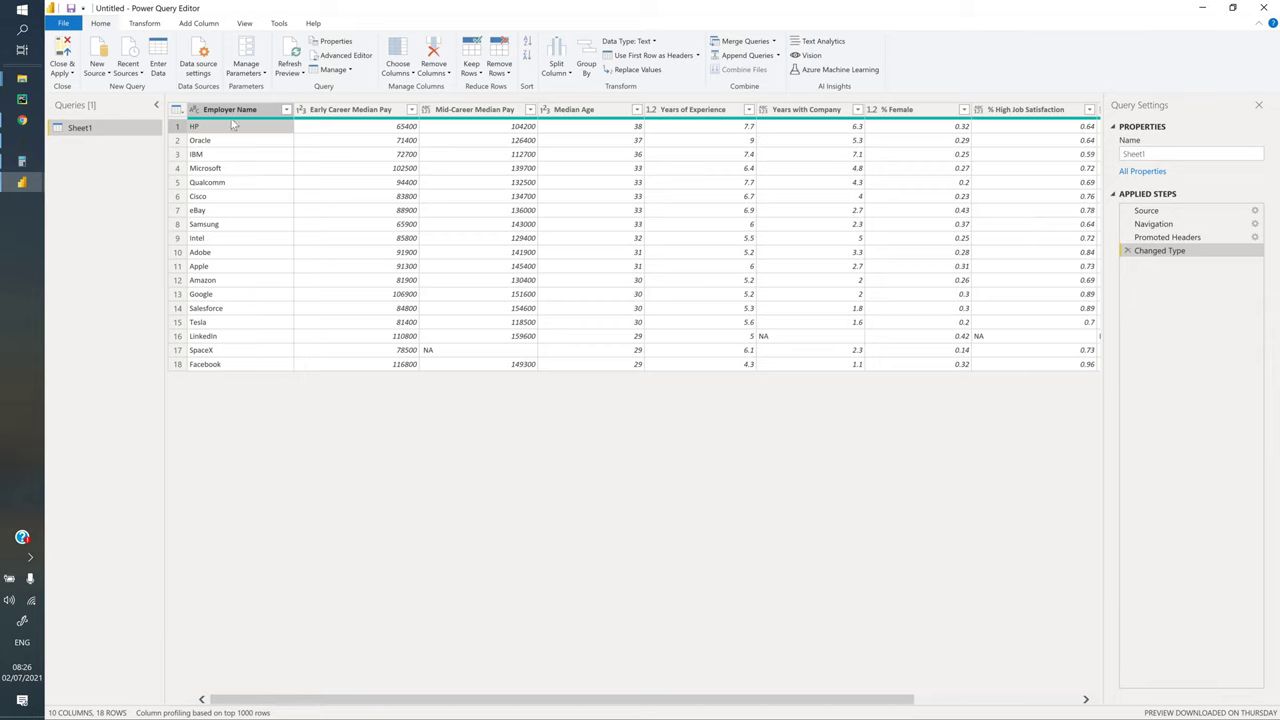
key(ctrl+Down)
key(ctrl+Up)
click(362, 112)
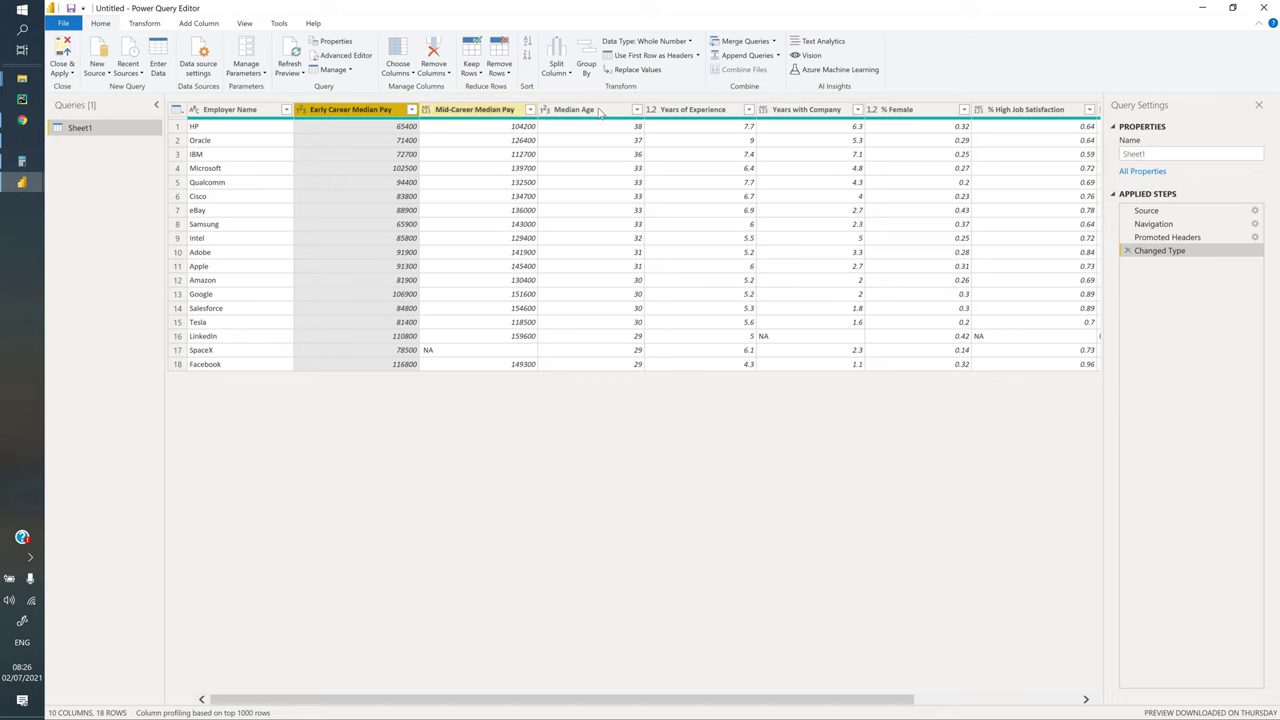
click(598, 112)
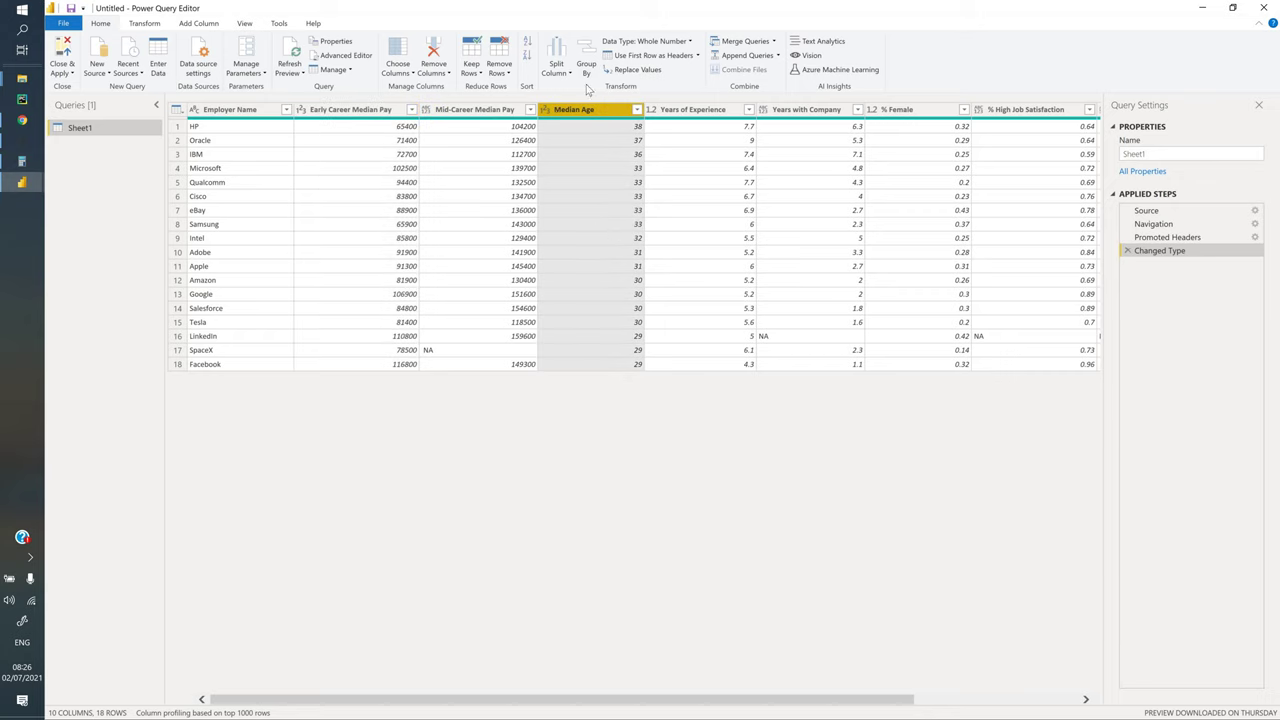
Examine the Years of Experience, Years with Company, % Female and the high job satisfaction, meaning and stress columns of Sheet1
click(709, 152)
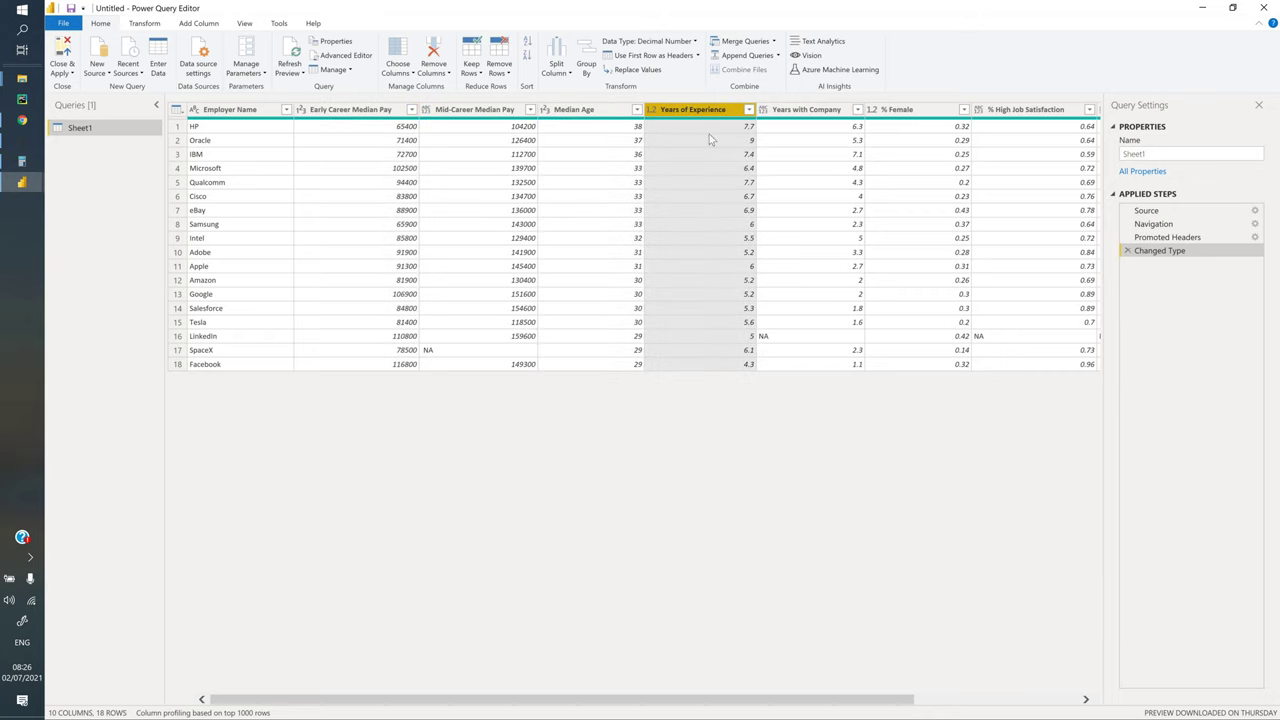
scroll(711, 140, right, 5)
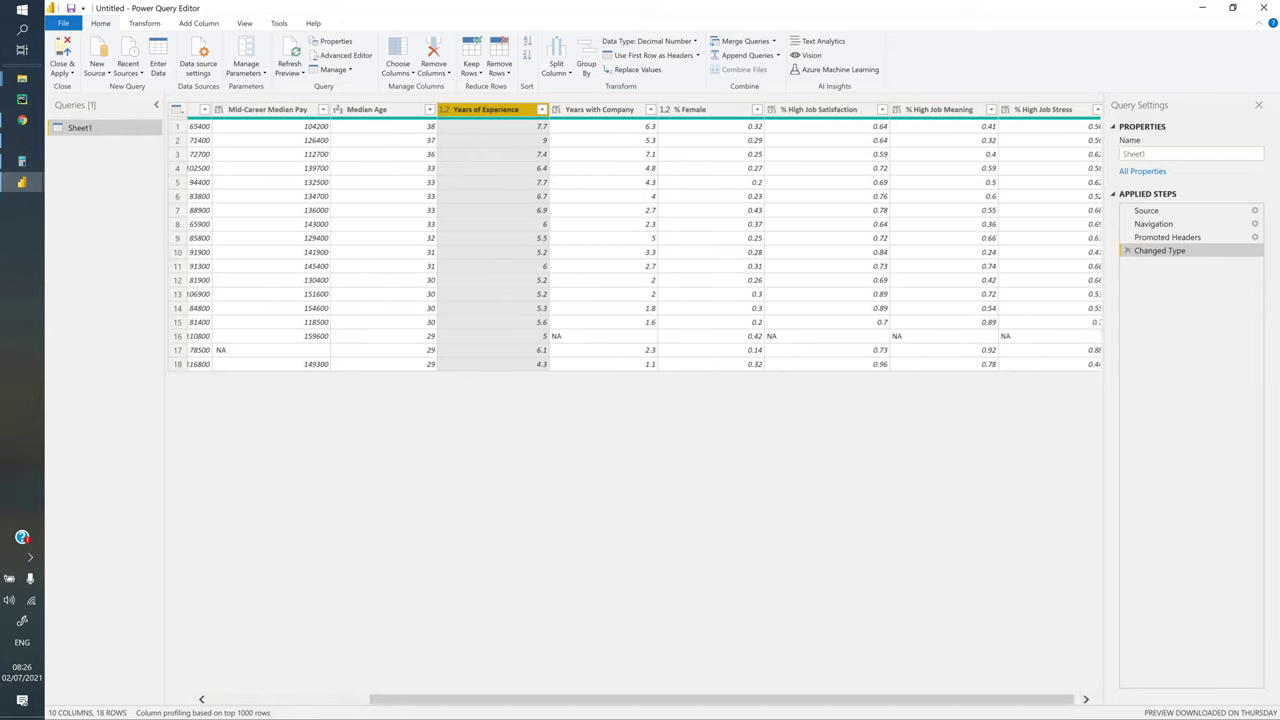
click(615, 112)
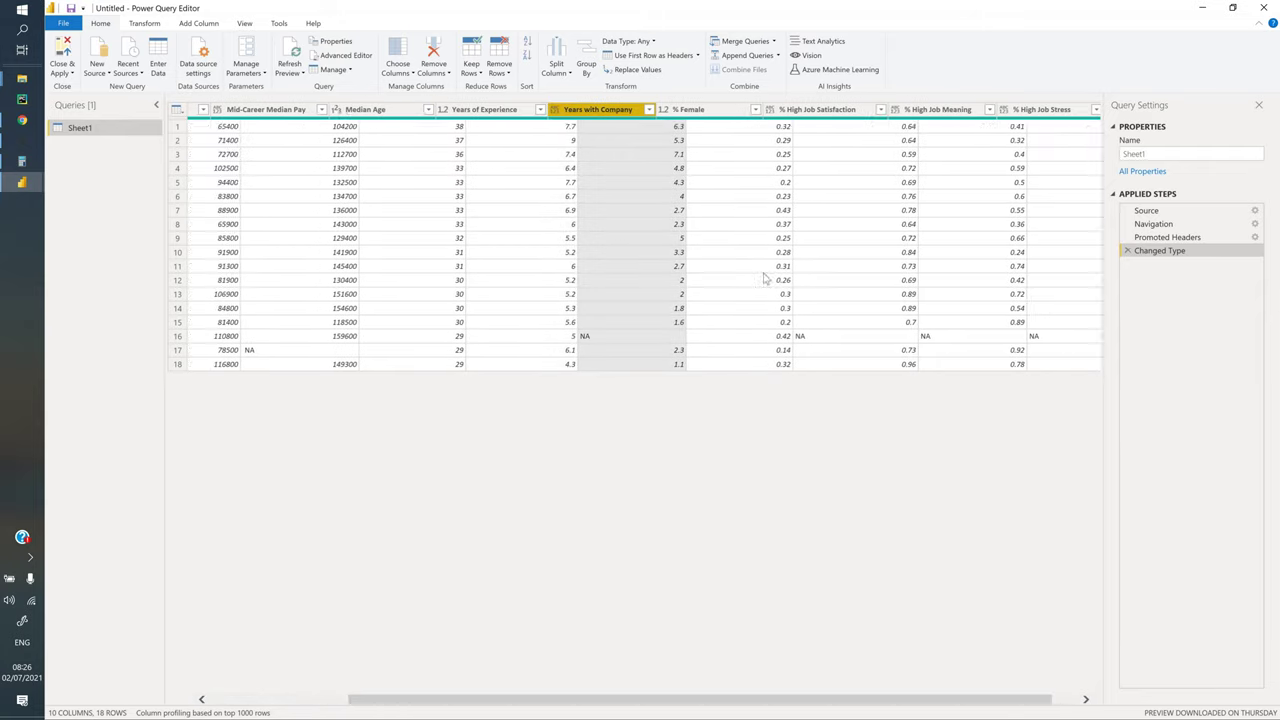
scroll(690, 300, left, 5)
scroll(709, 150, right, 5)
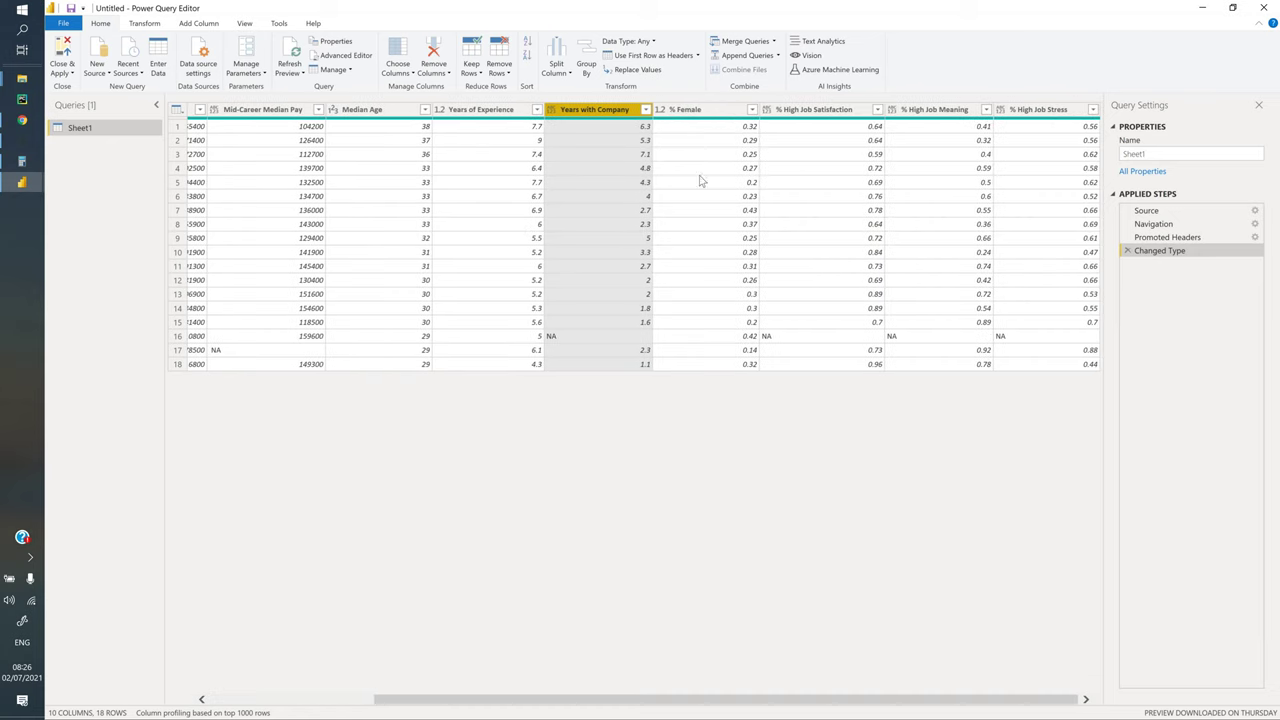
click(703, 268)
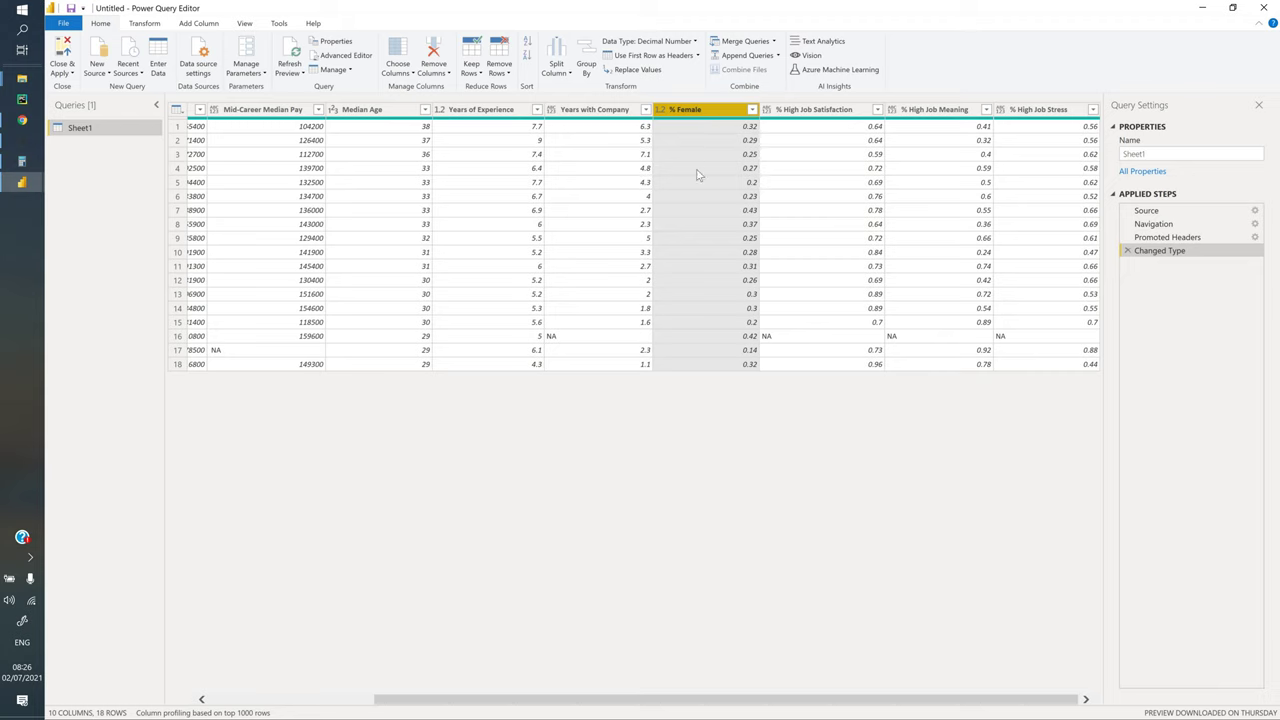
click(830, 115)
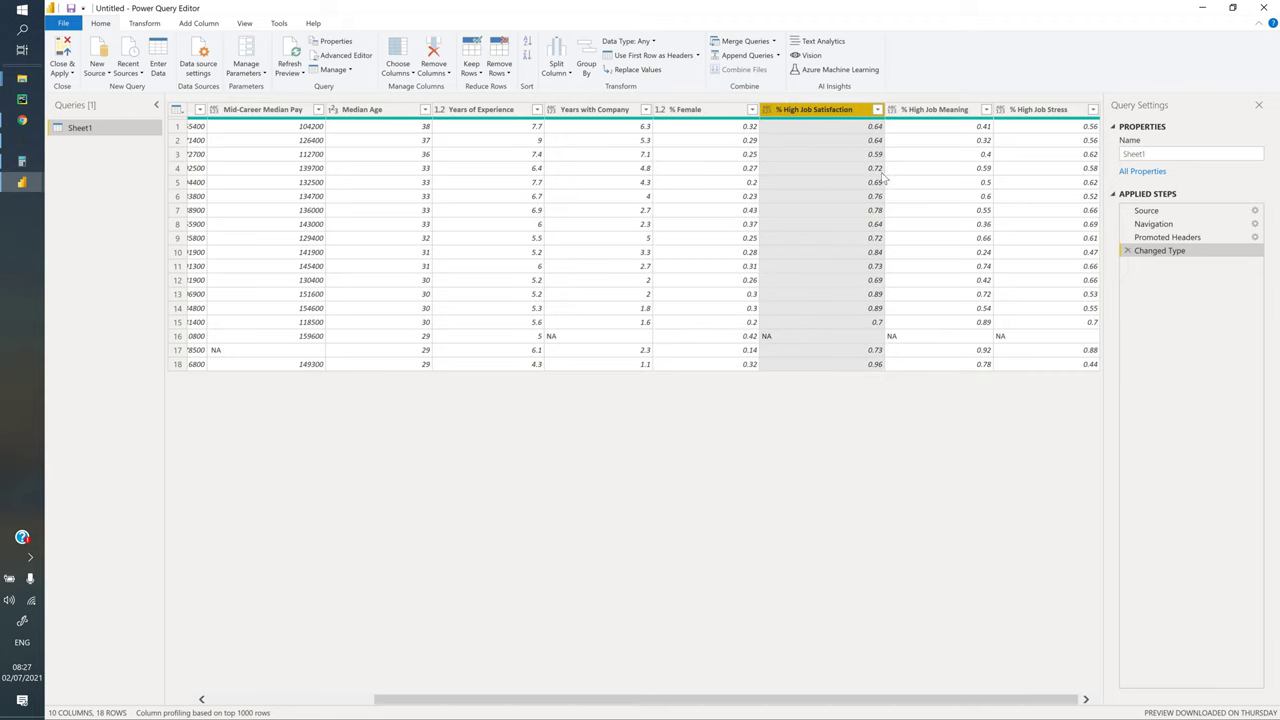
click(930, 112)
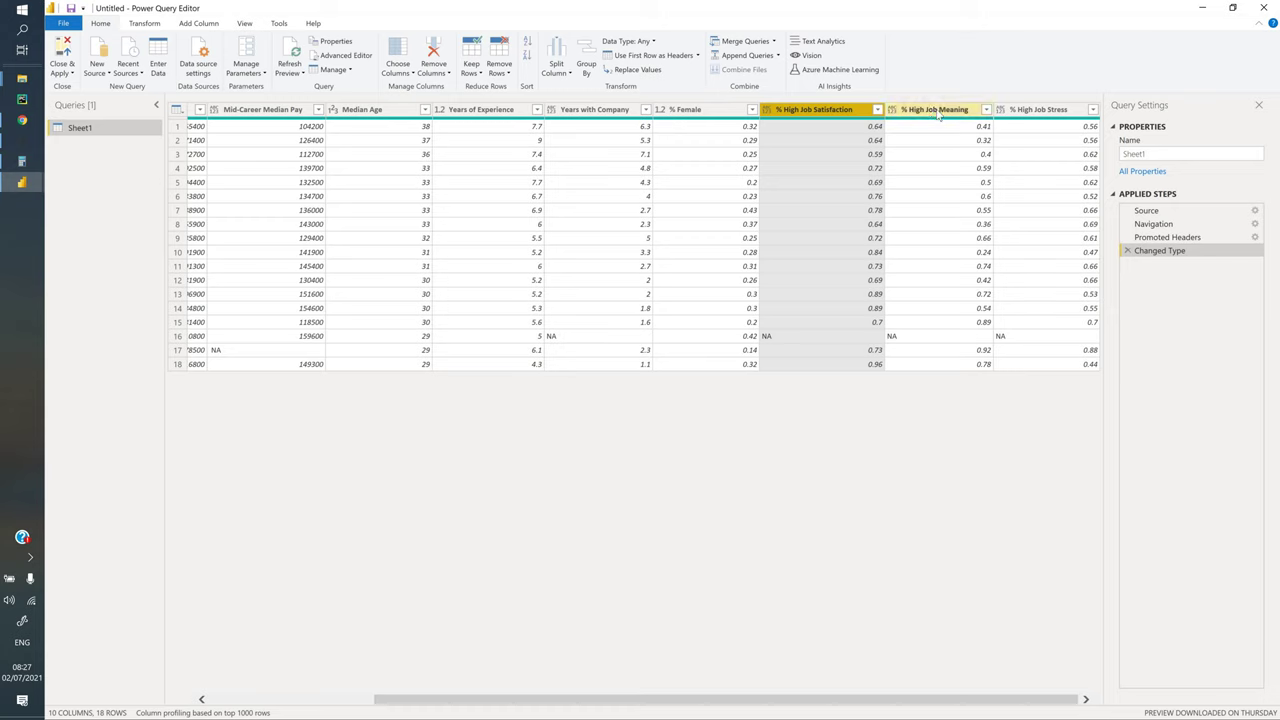
click(1025, 113)
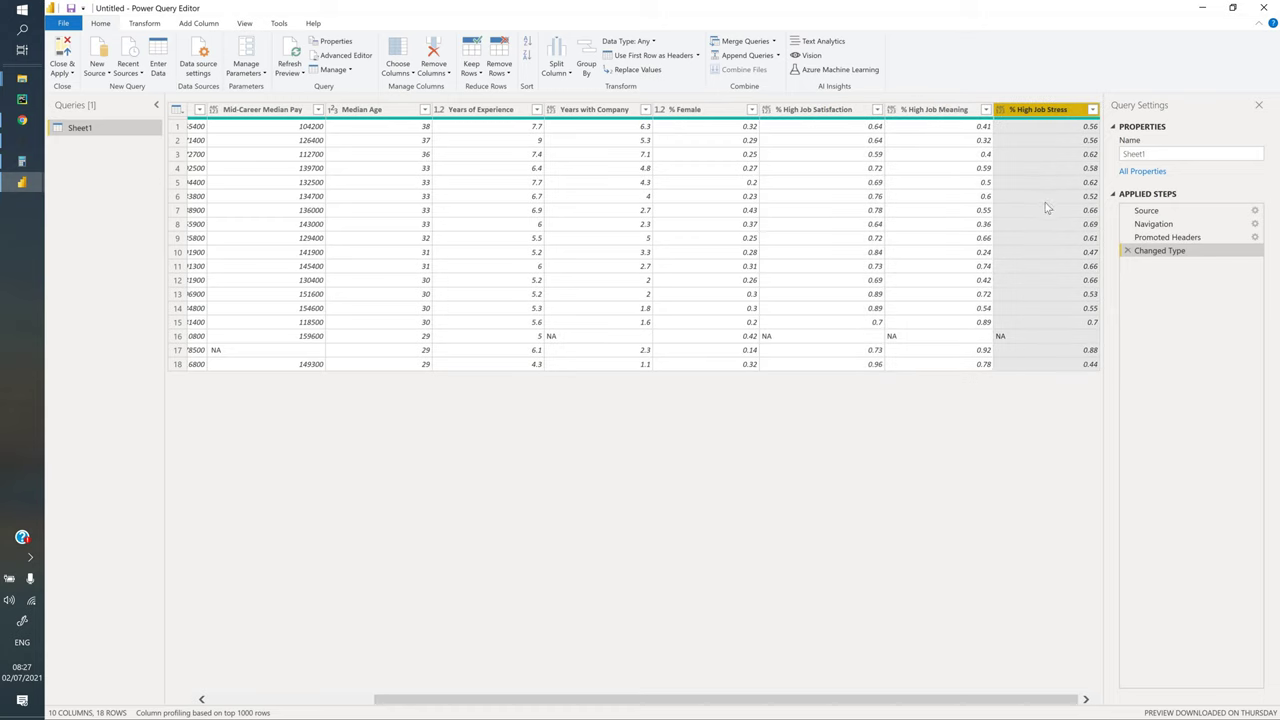
scroll(928, 705, left, 5)
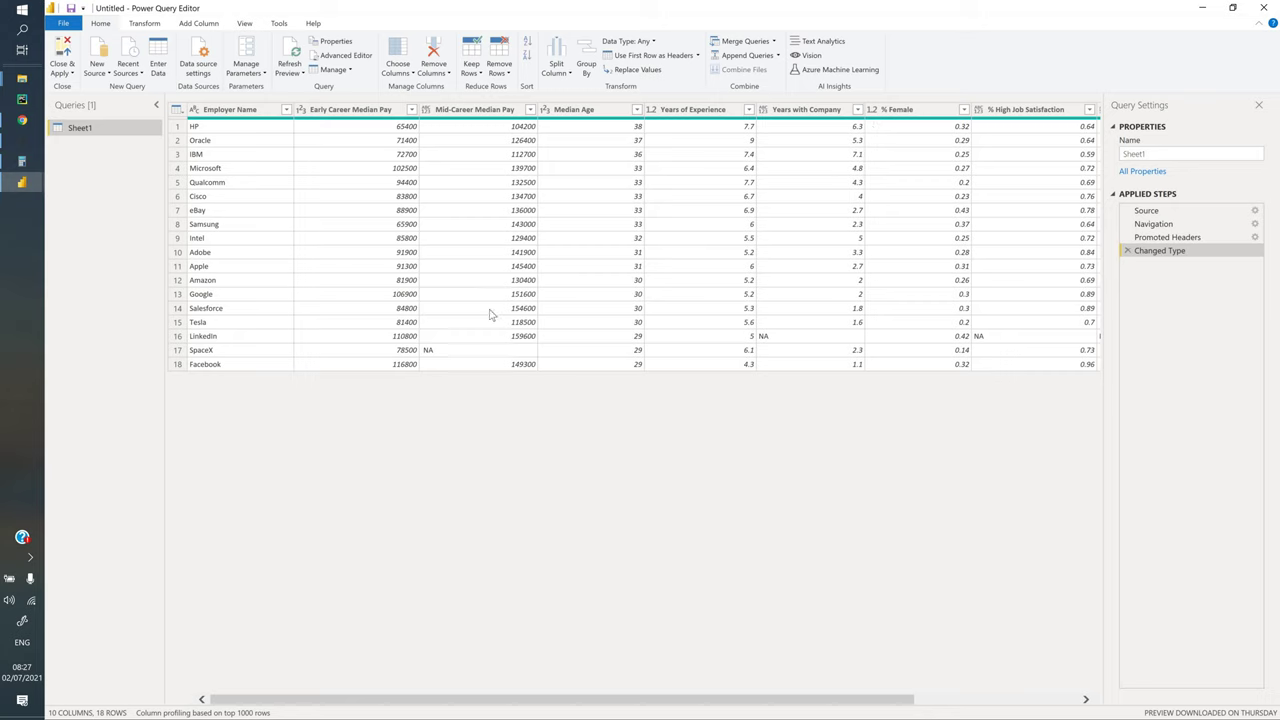
Inspect the LinkedIn and SpaceX rows for NA values across their columns
click(178, 337)
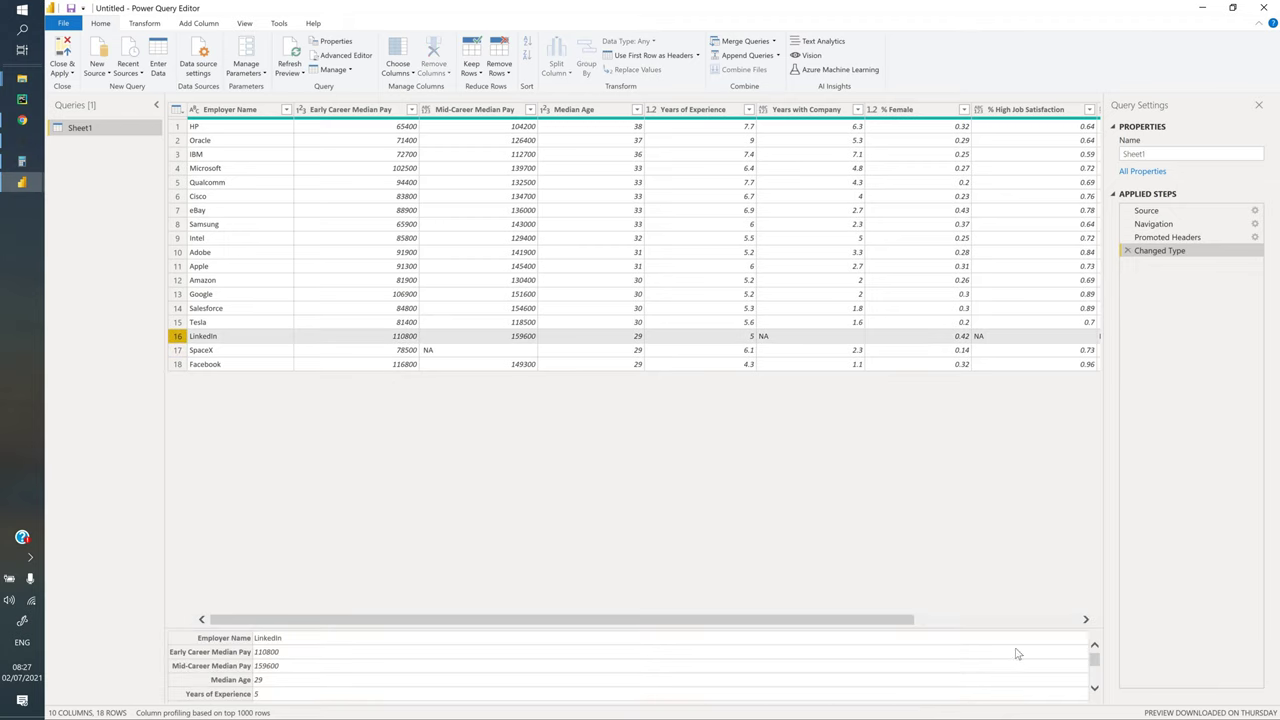
scroll(714, 494, right, 5)
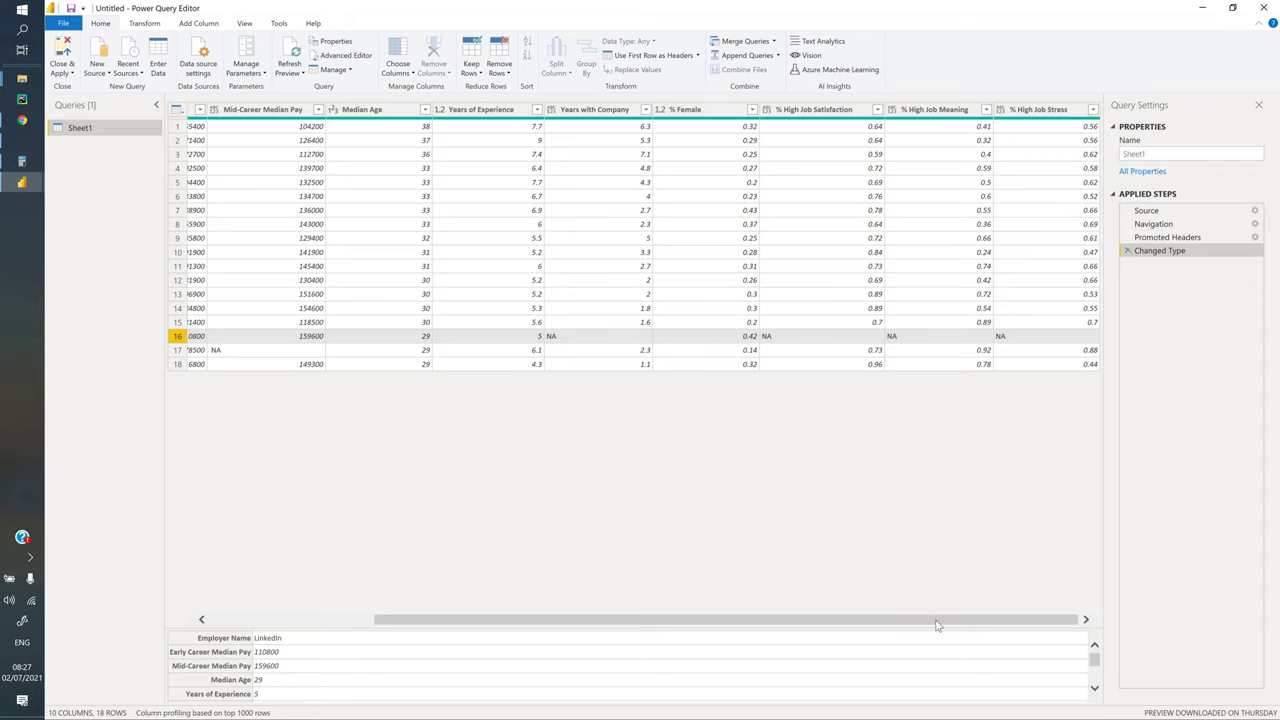
drag(936, 624, 782, 598)
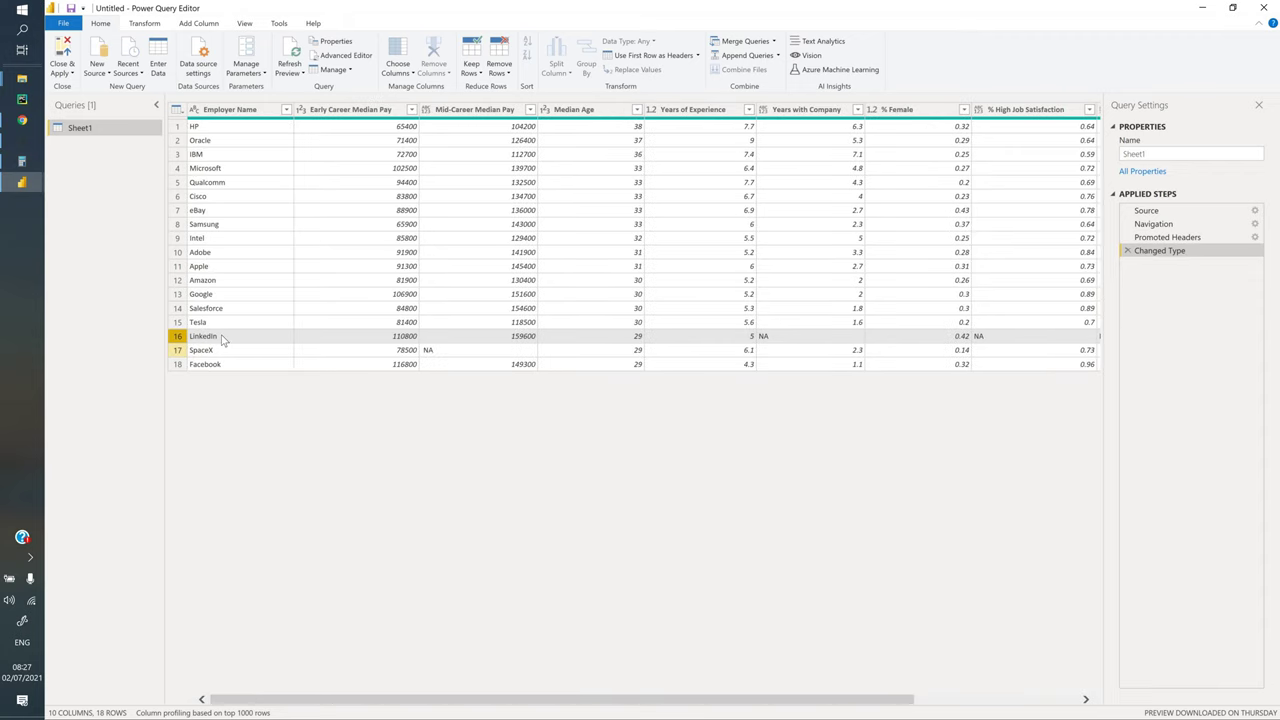
click(218, 356)
click(524, 351)
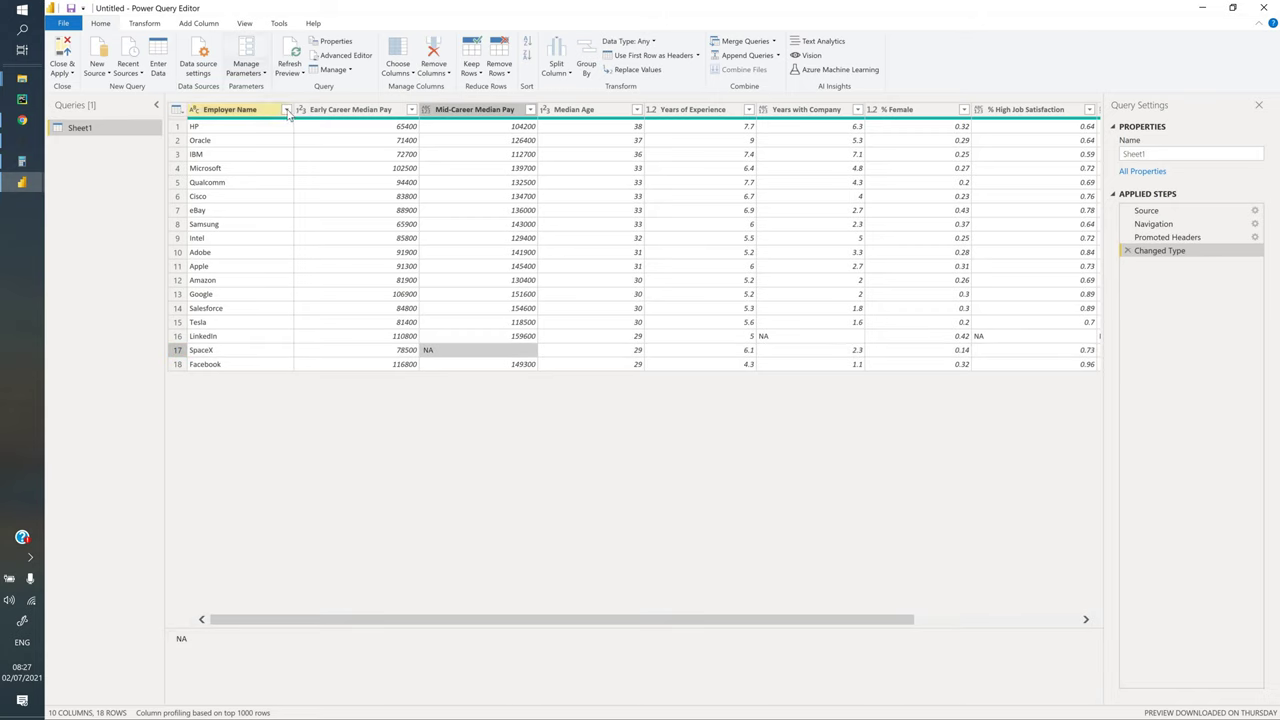
click(310, 168)
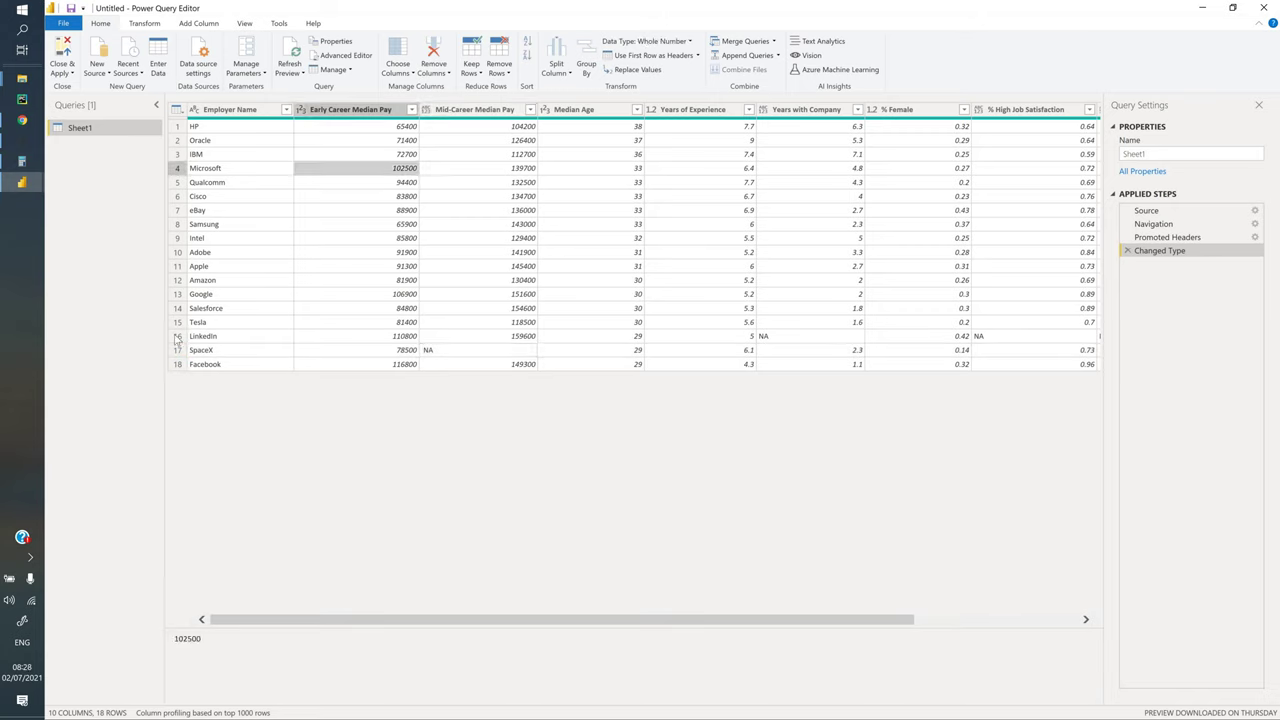
click(255, 210)
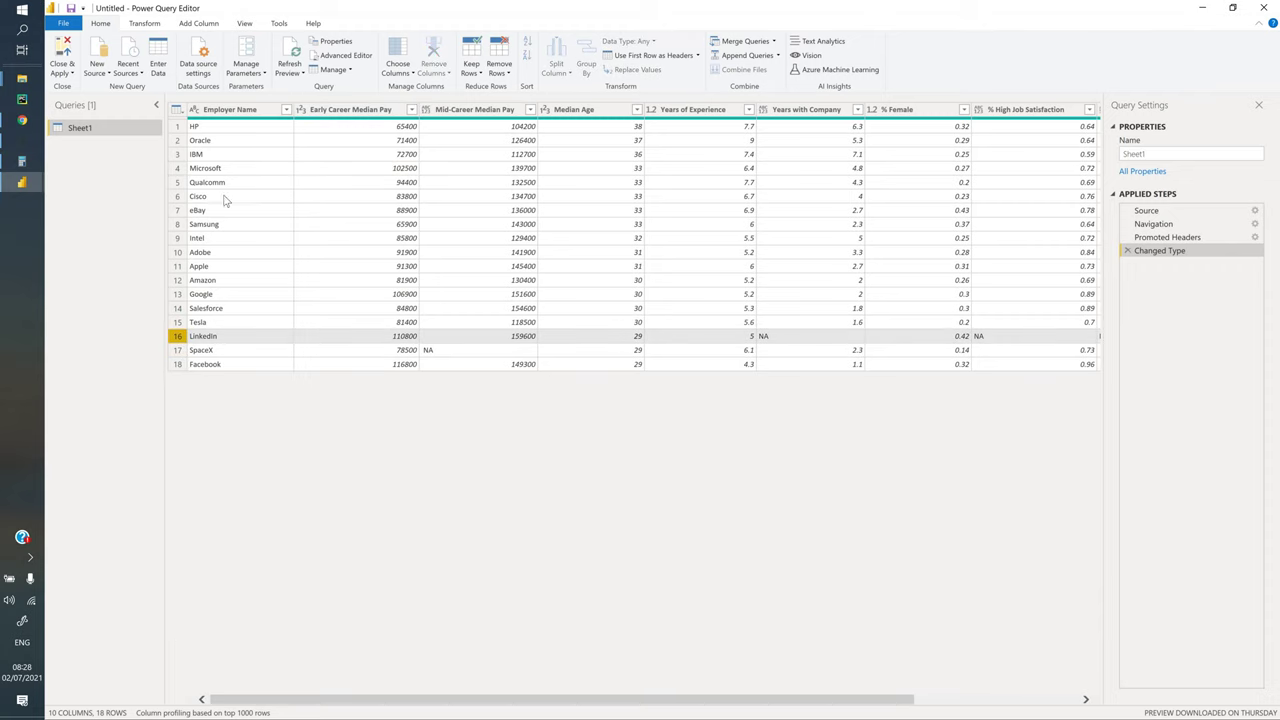
Try to filter LinkedIn and SpaceX out of the Employer Name column
click(286, 110)
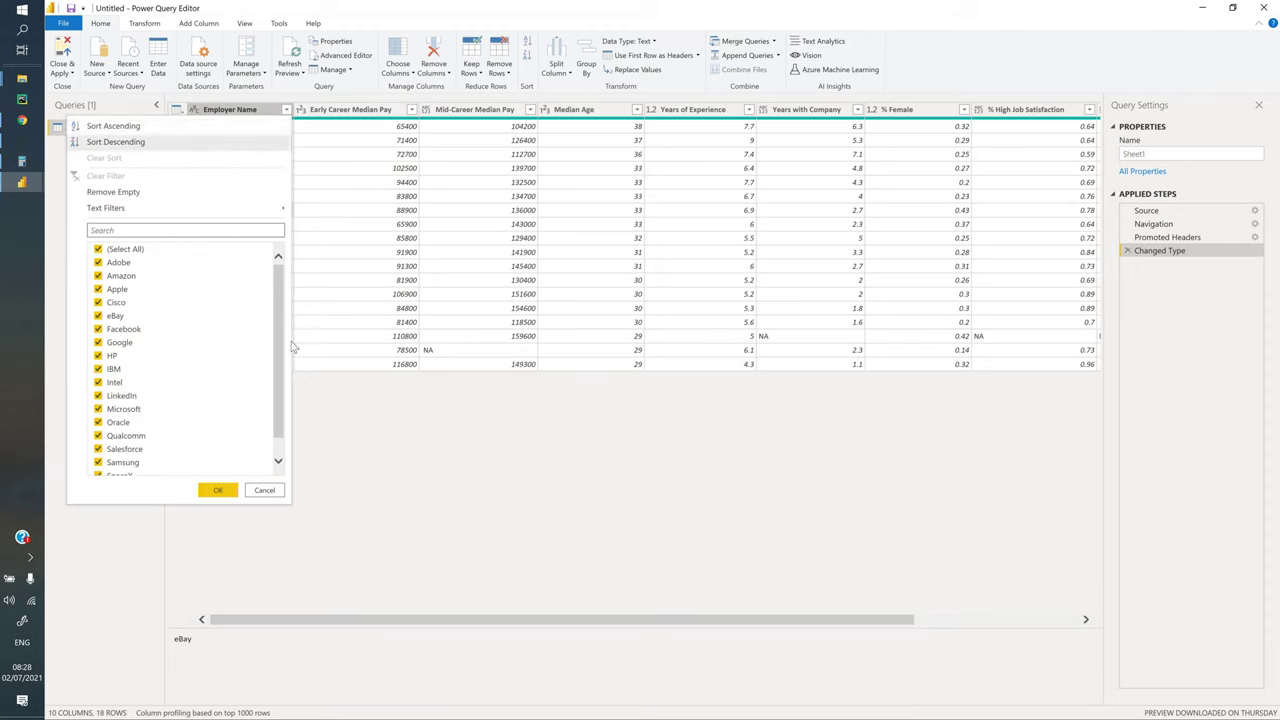
click(105, 400)
click(163, 400)
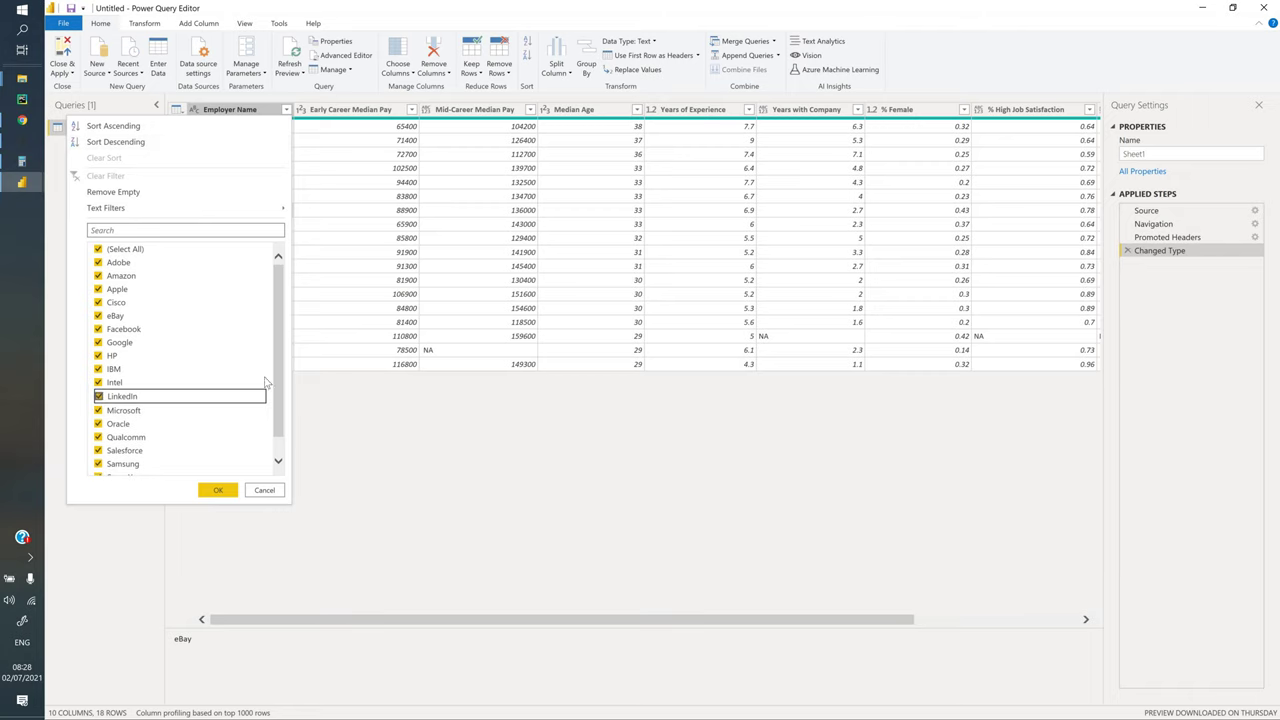
scroll(191, 447, down, 1)
click(99, 456)
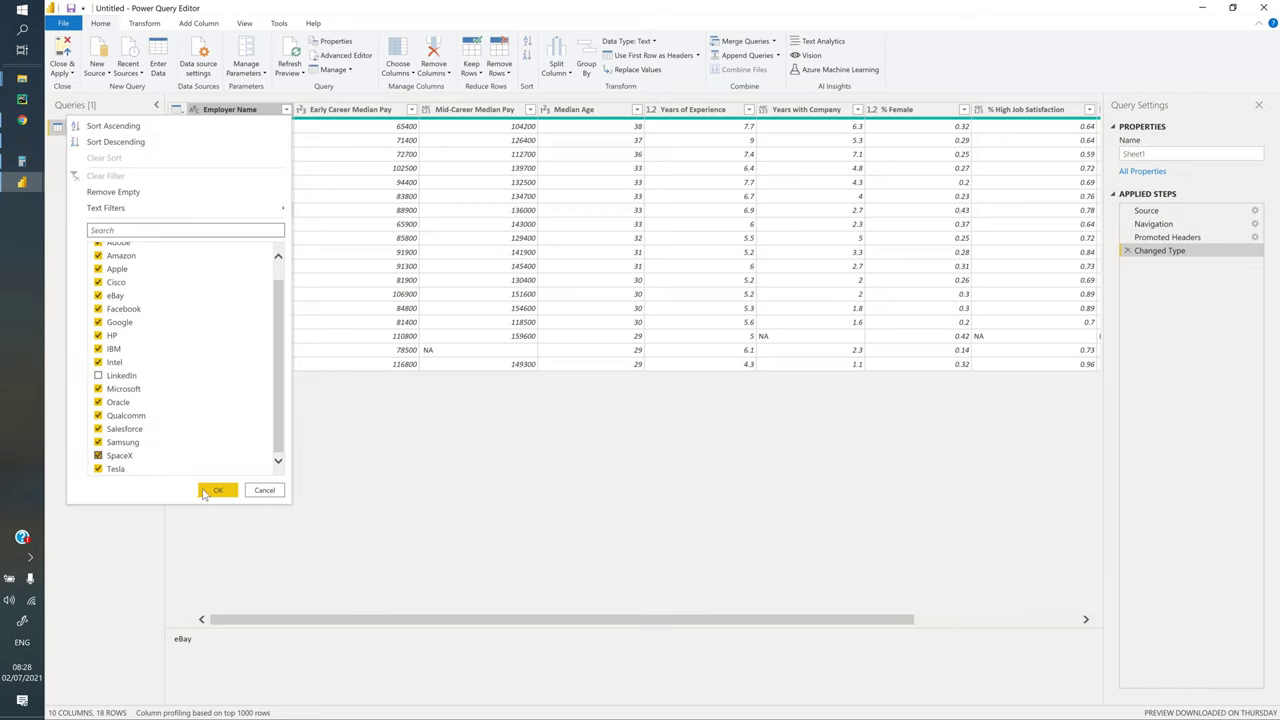
click(218, 490)
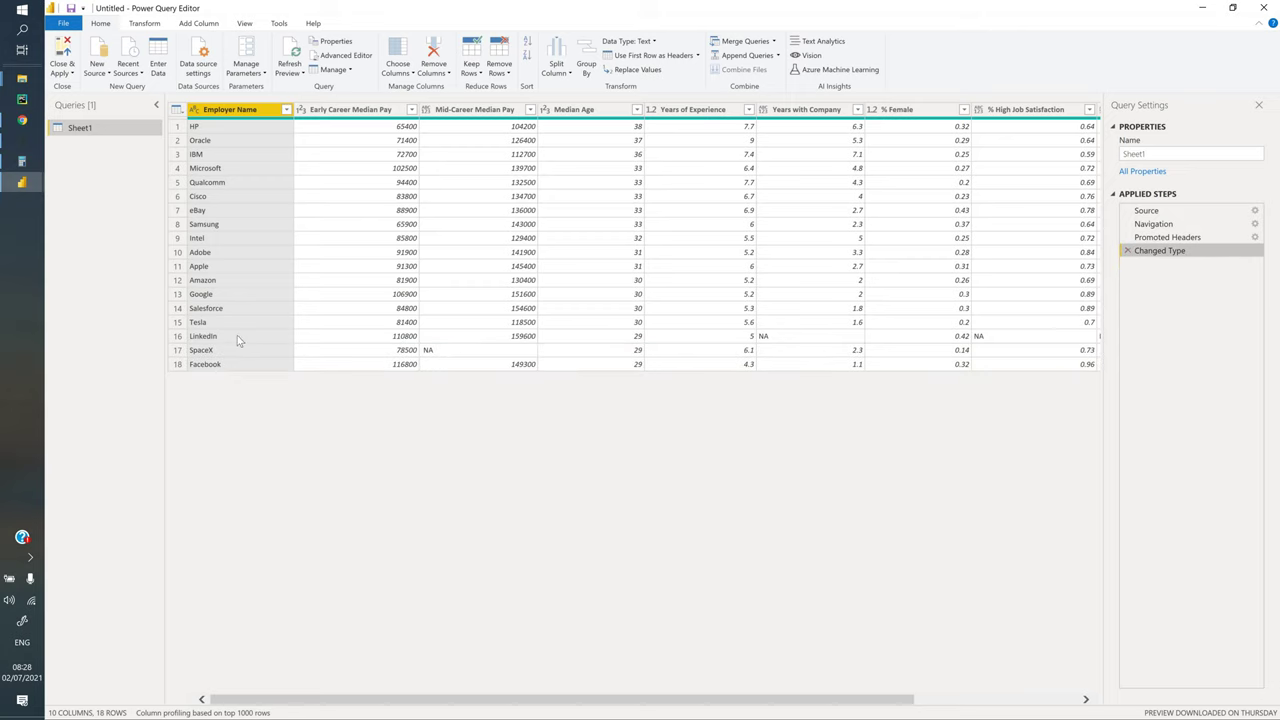
Filter the Employer Name column to exclude the SpaceX and LinkedIn rows
click(286, 110)
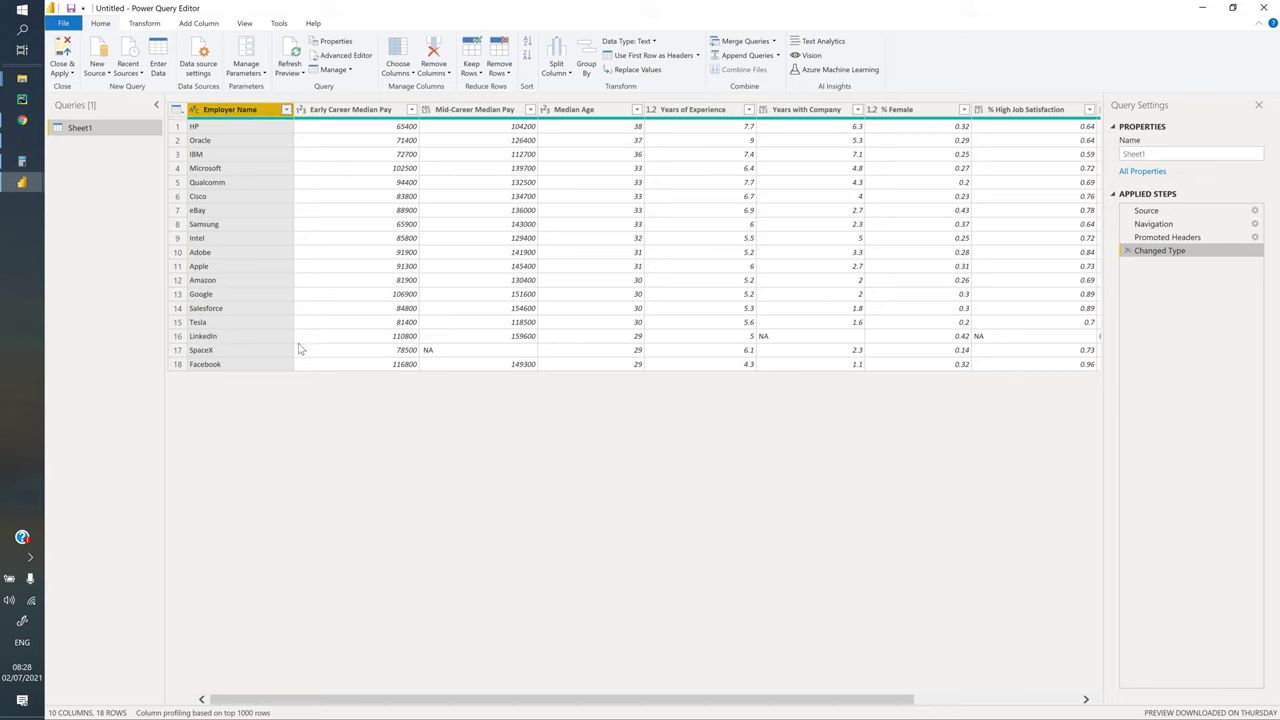
scroll(120, 440, down, 1)
click(99, 456)
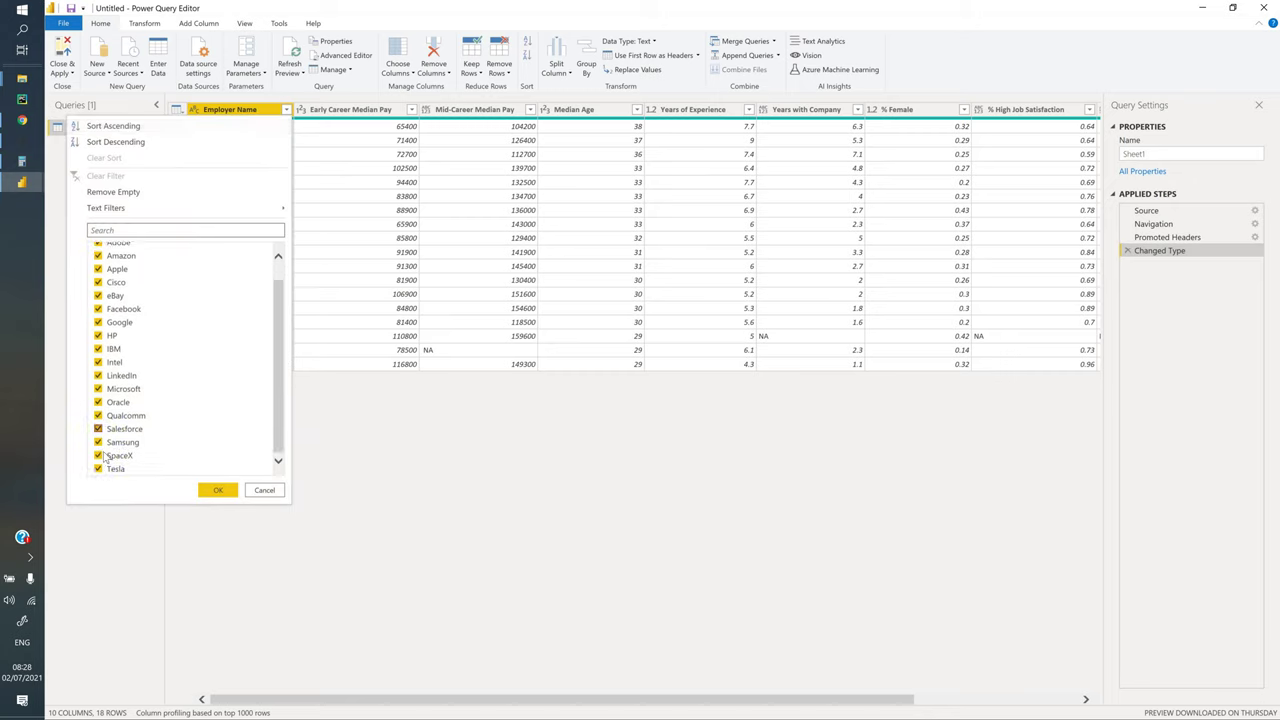
click(98, 375)
click(216, 490)
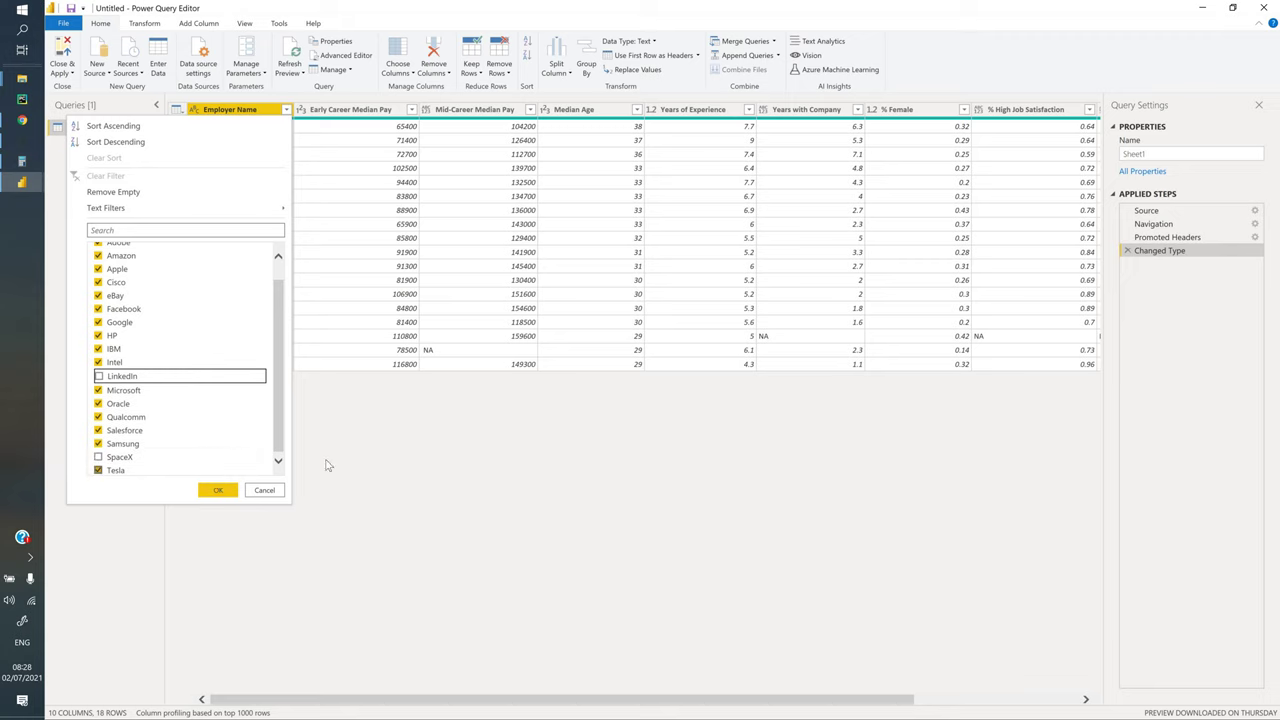
Remove the Early Career Median Pay column from the Sheet1 query
click(378, 112)
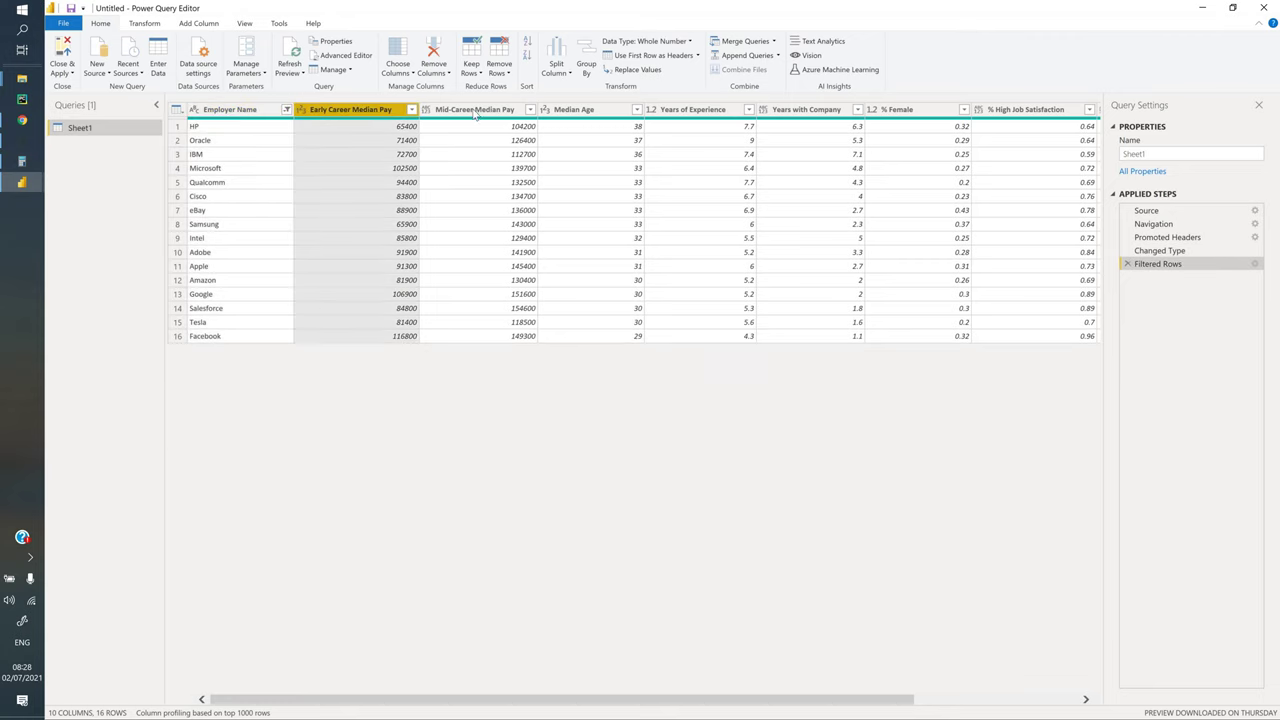
right_click(352, 112)
click(341, 113)
right_click(341, 113)
click(341, 112)
key(Delete)
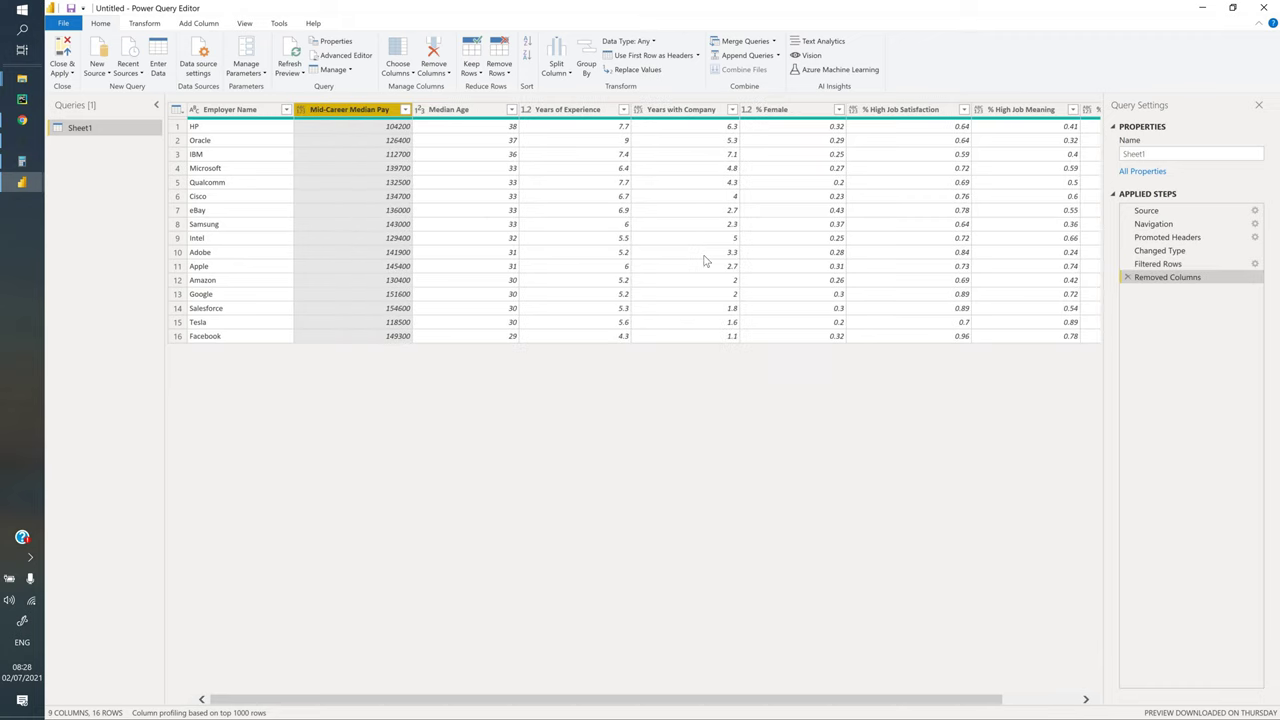
Rename the Mid-Career Median Pay column as "Median Pay"
double_click(349, 110)
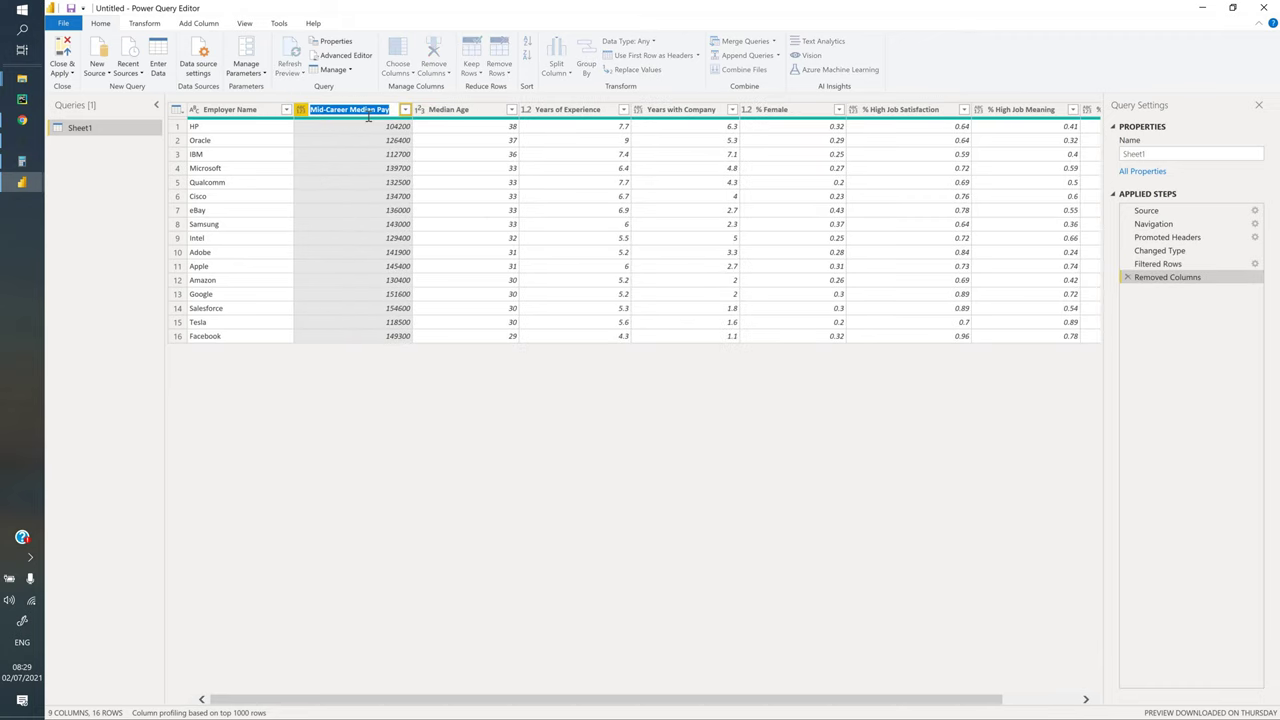
click(347, 111)
key(BackSpace)
key(BackSpace)
key(BackSpace)
key(BackSpace)
key(BackSpace)
key(BackSpace)
key(BackSpace)
key(BackSpace)
key(BackSpace)
key(BackSpace)
key(BackSpace)
key(Return)
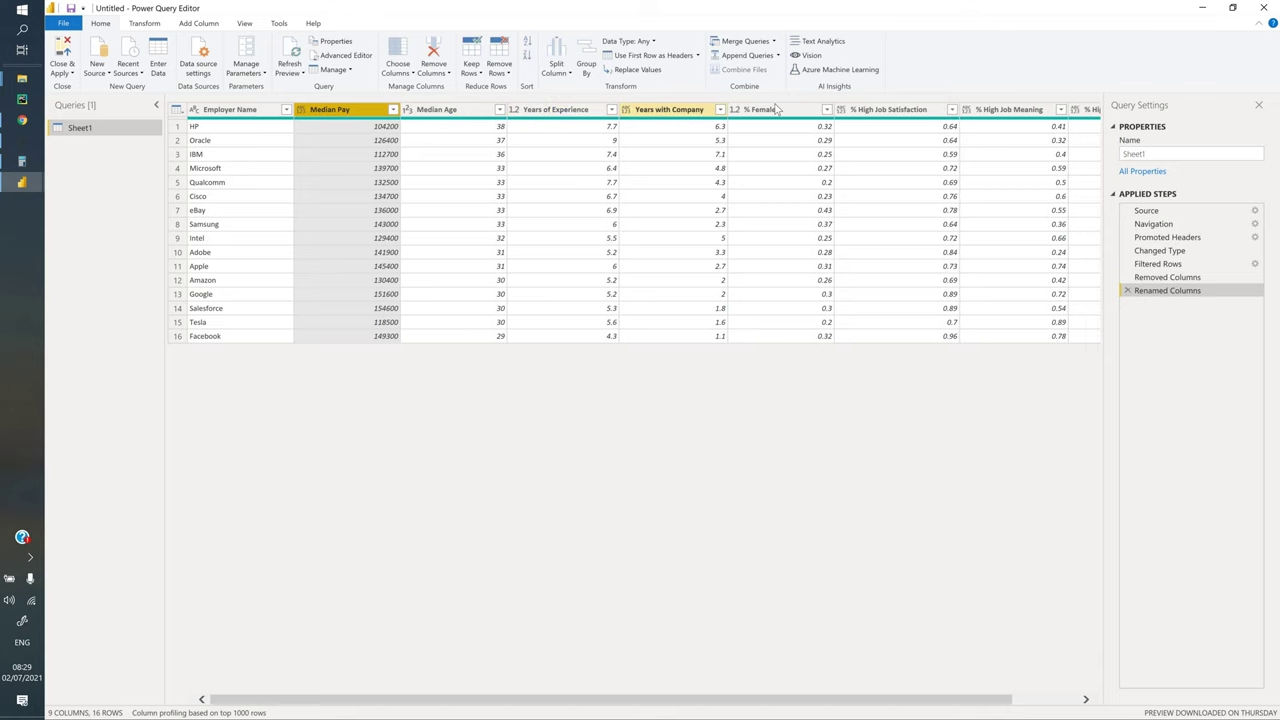
Rename the % Female column as "Female participation"
click(818, 148)
key(F2)
text(Fe)
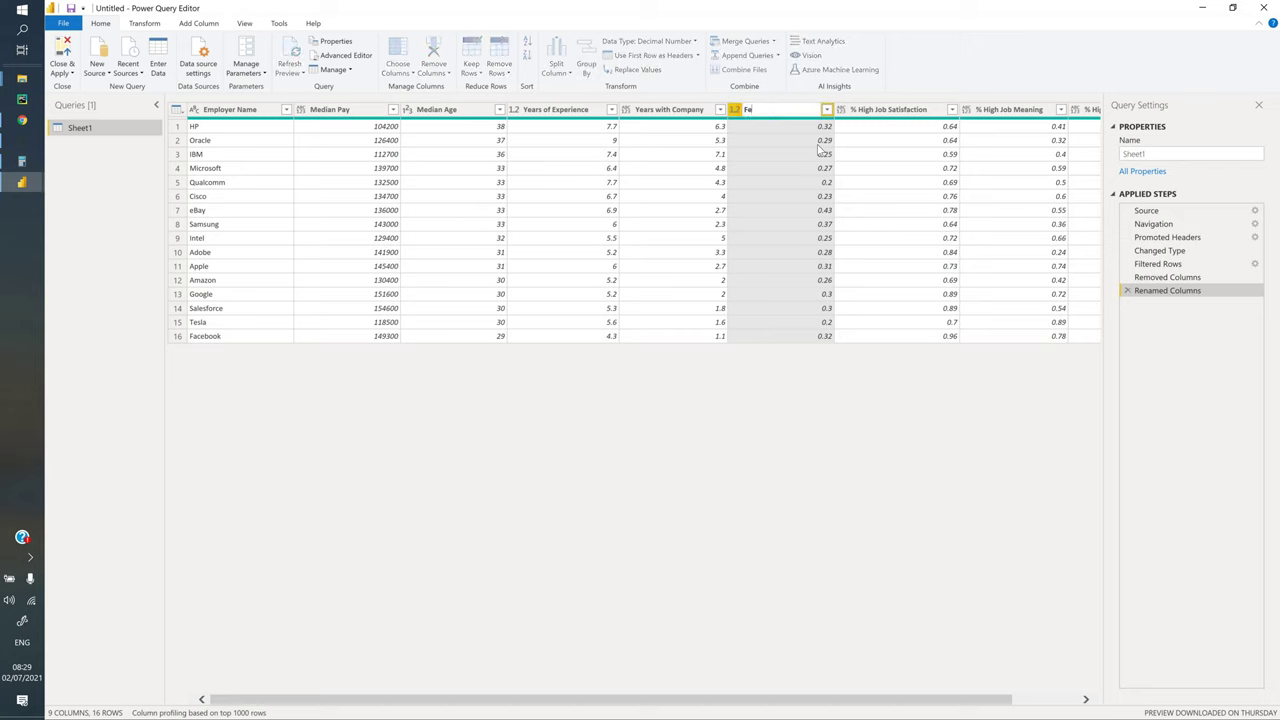
text(male participation)
key(Return)
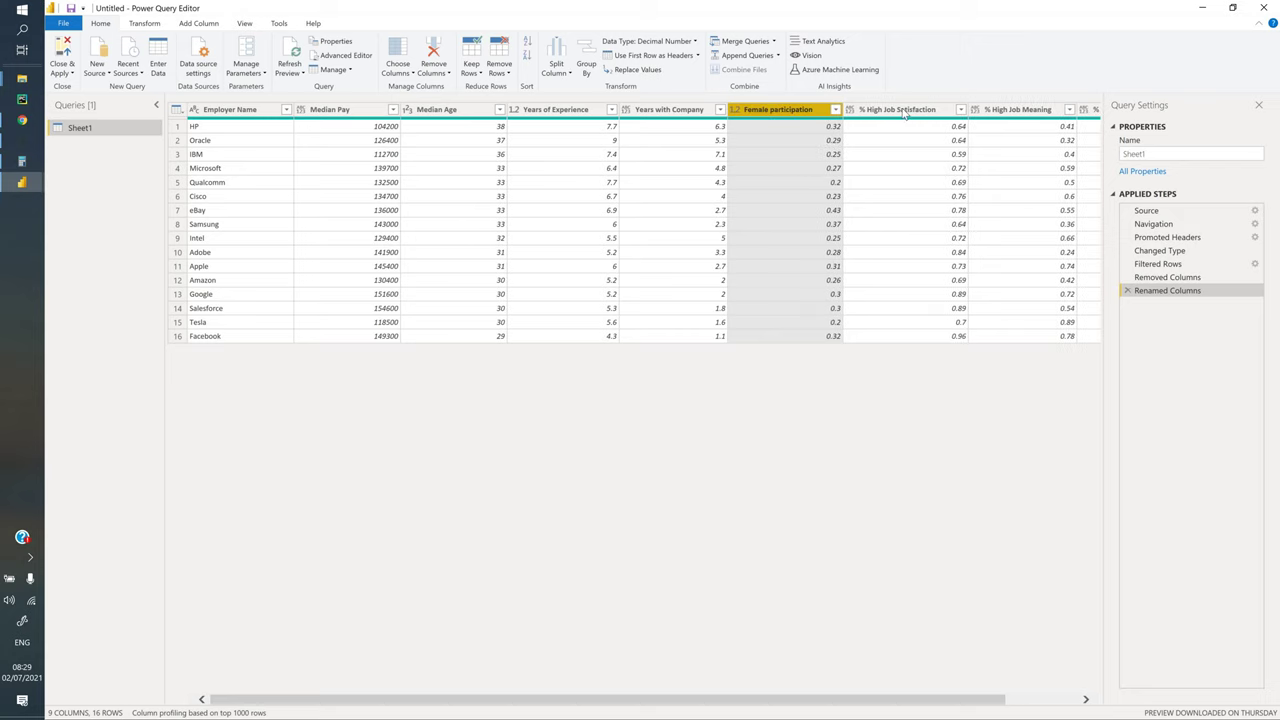
Rename the % High Job Satisfaction column as "Job Satisfaction" and the % High Job Meaning column as "Job Meaning"
double_click(890, 112)
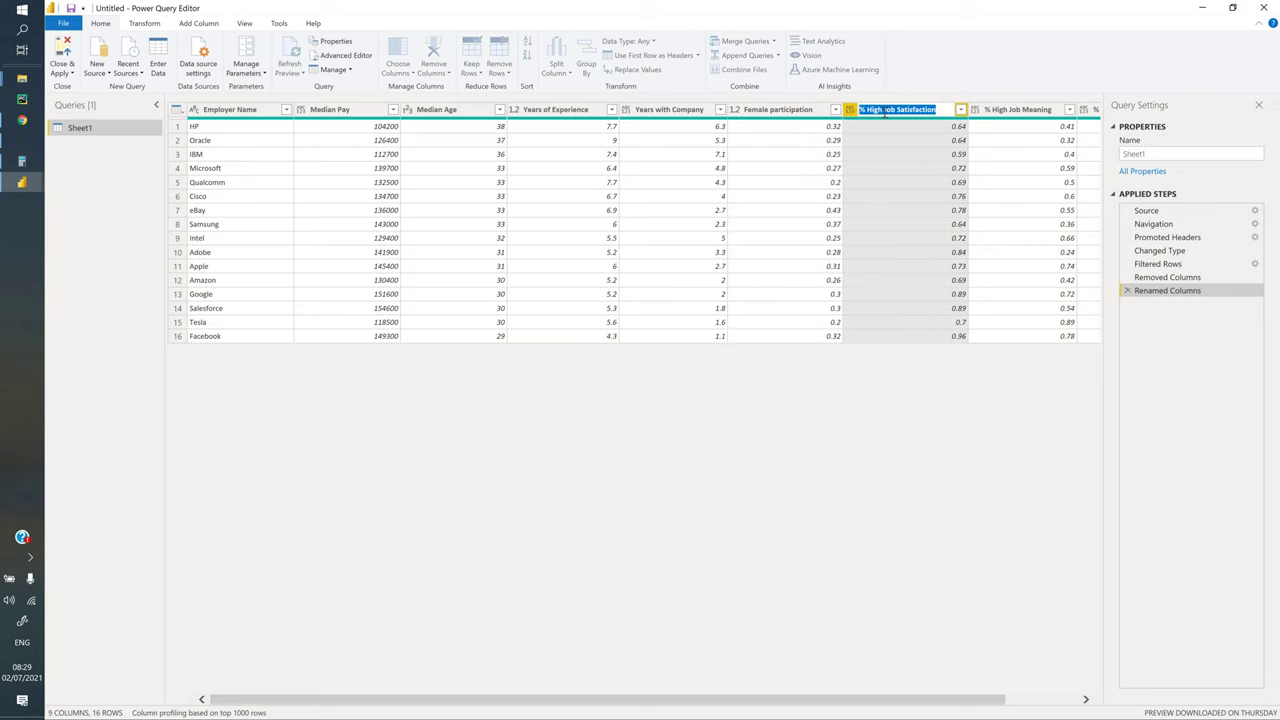
click(954, 143)
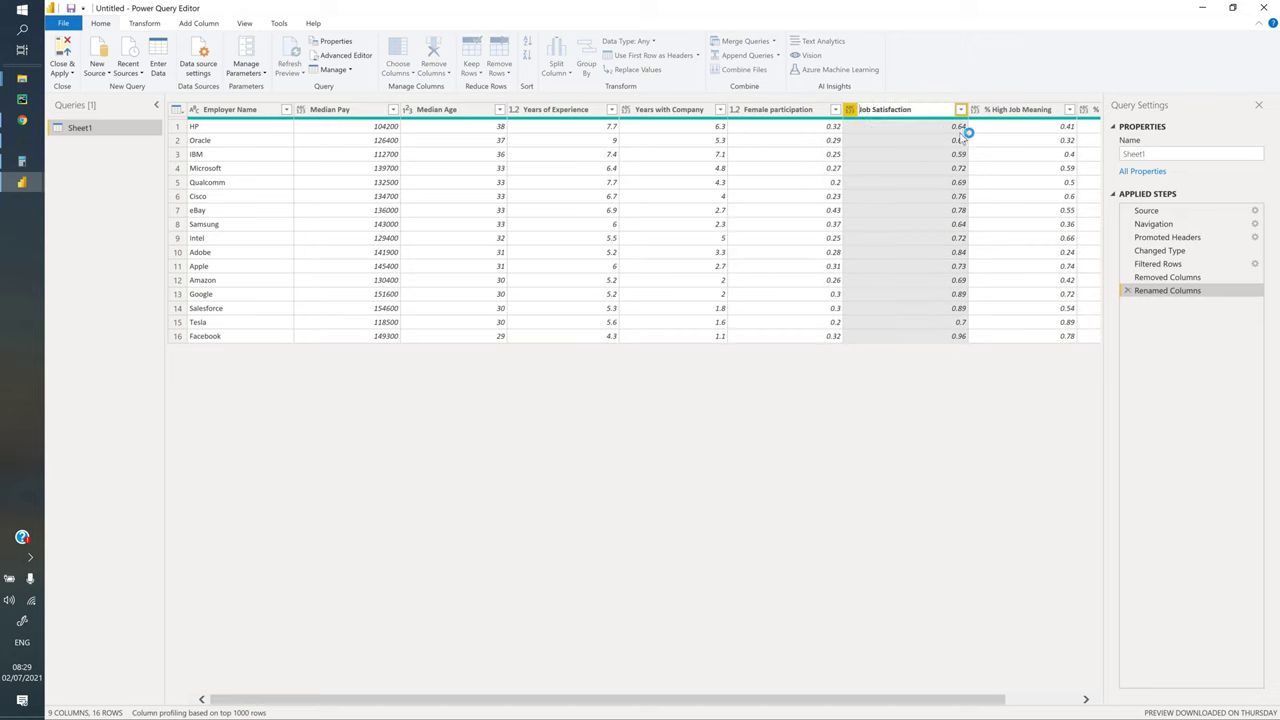
double_click(989, 112)
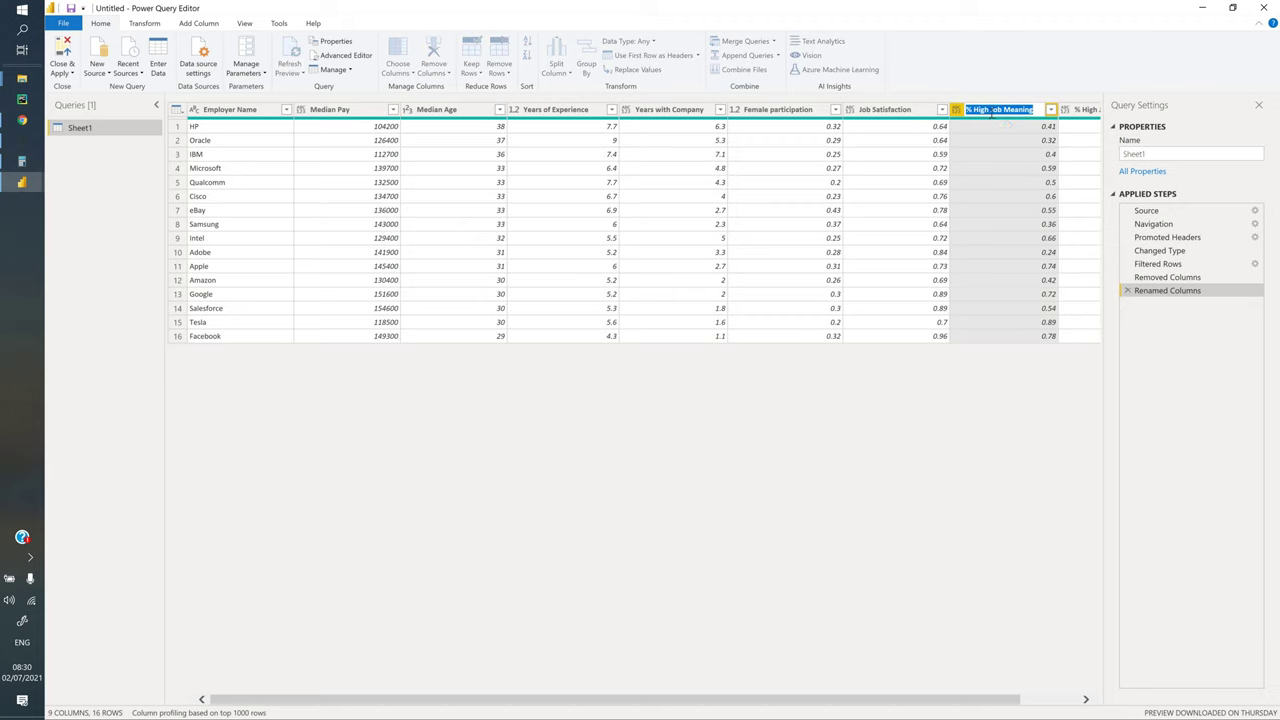
click(1005, 148)
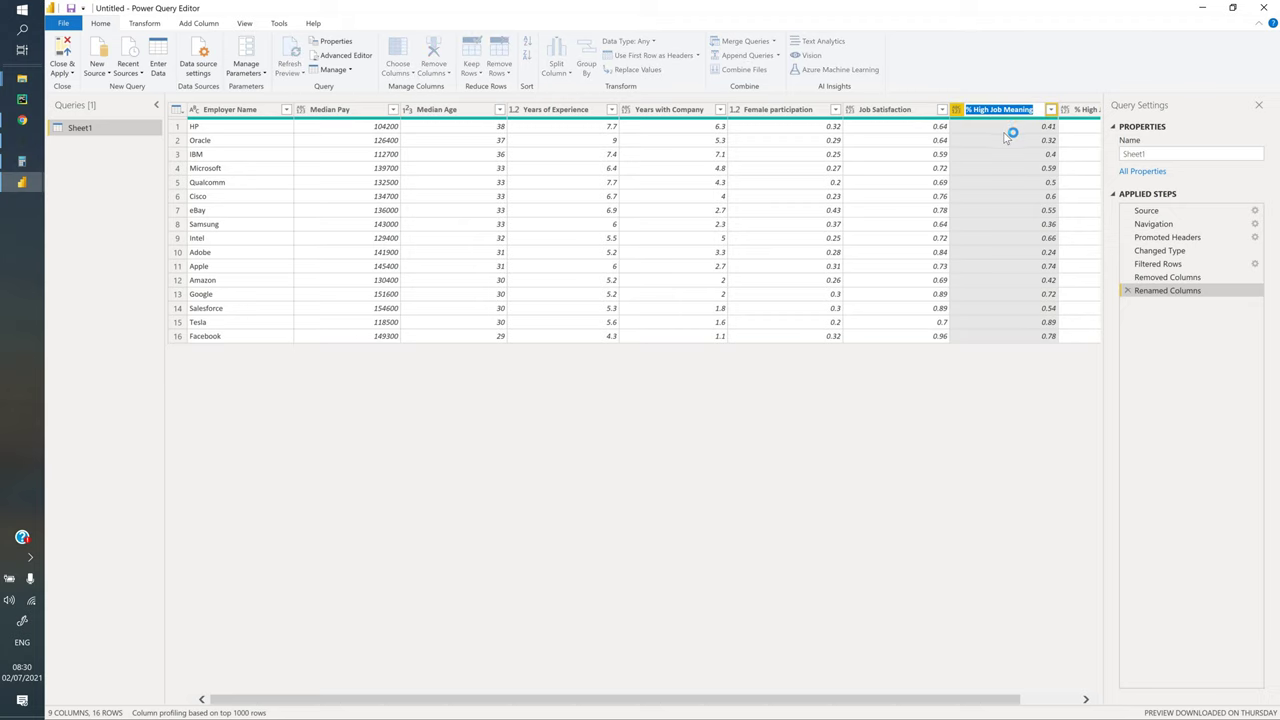
Rename the % High Job Stress column as "Job Stress"
click(1061, 111)
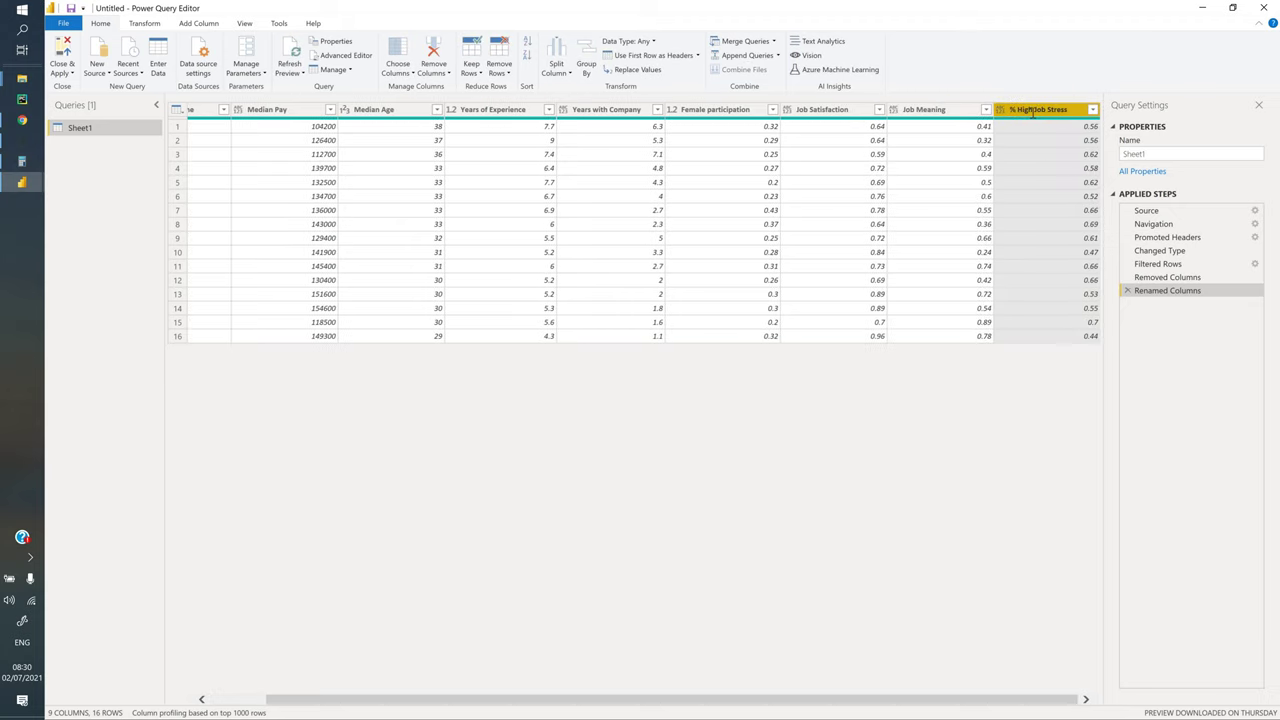
double_click(1033, 112)
click(1038, 111)
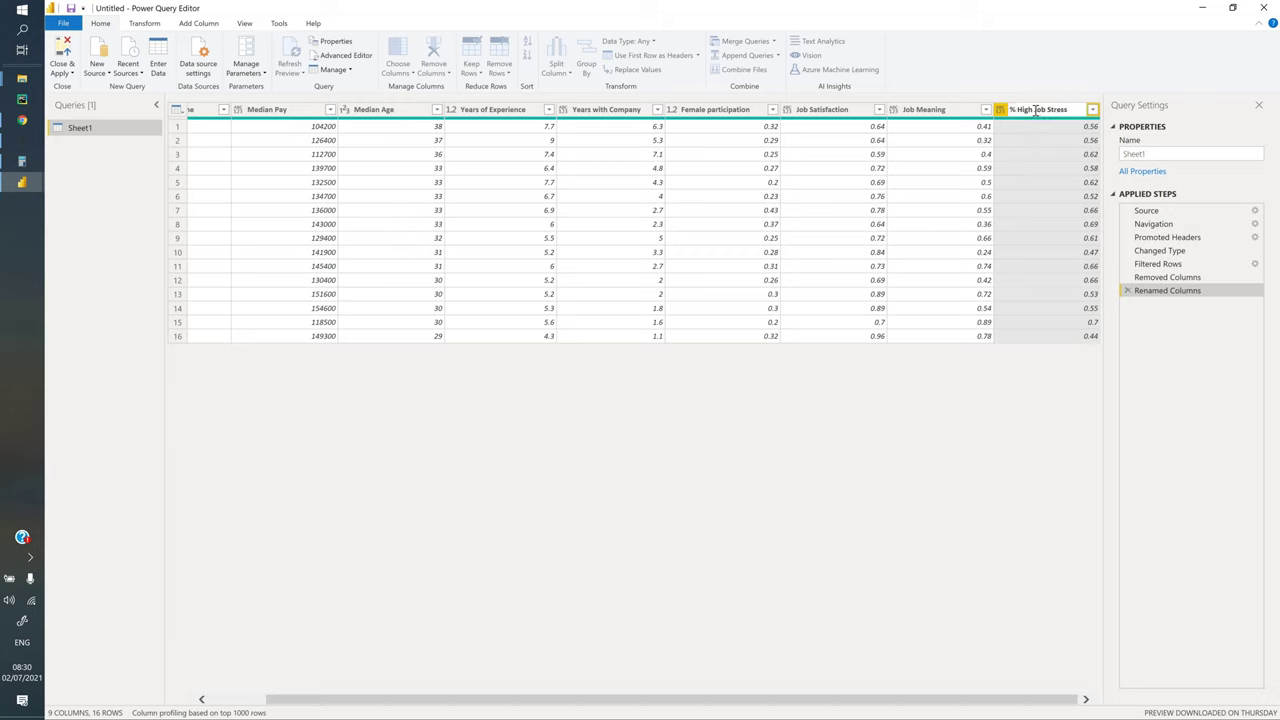
key(BackSpace)
key(BackSpace)
key(BackSpace)
key(BackSpace)
key(BackSpace)
key(BackSpace)
key(BackSpace)
key(Return)
Change the data type of the Female participation, Job Satisfaction, Job Meaning and Job Stress columns to Percentage
click(745, 210)
click(720, 110)
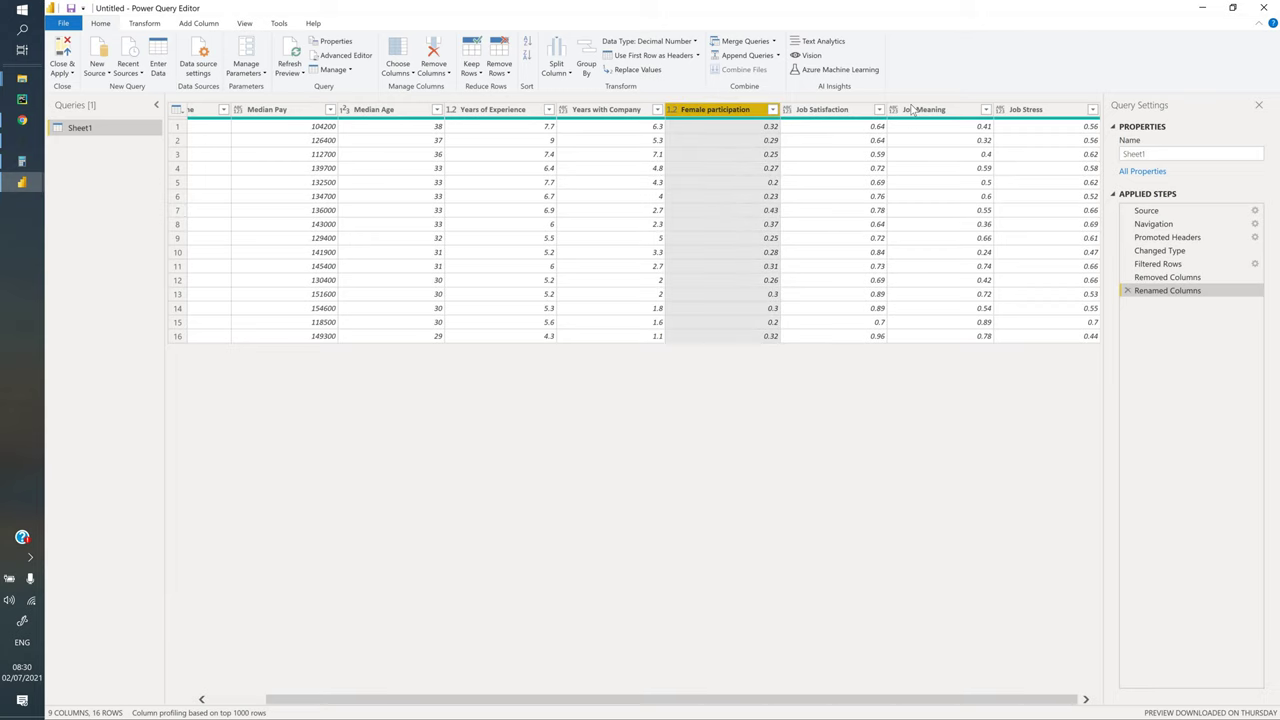
key(shift+Right)
key(shift+Right)
key(shift+Right)
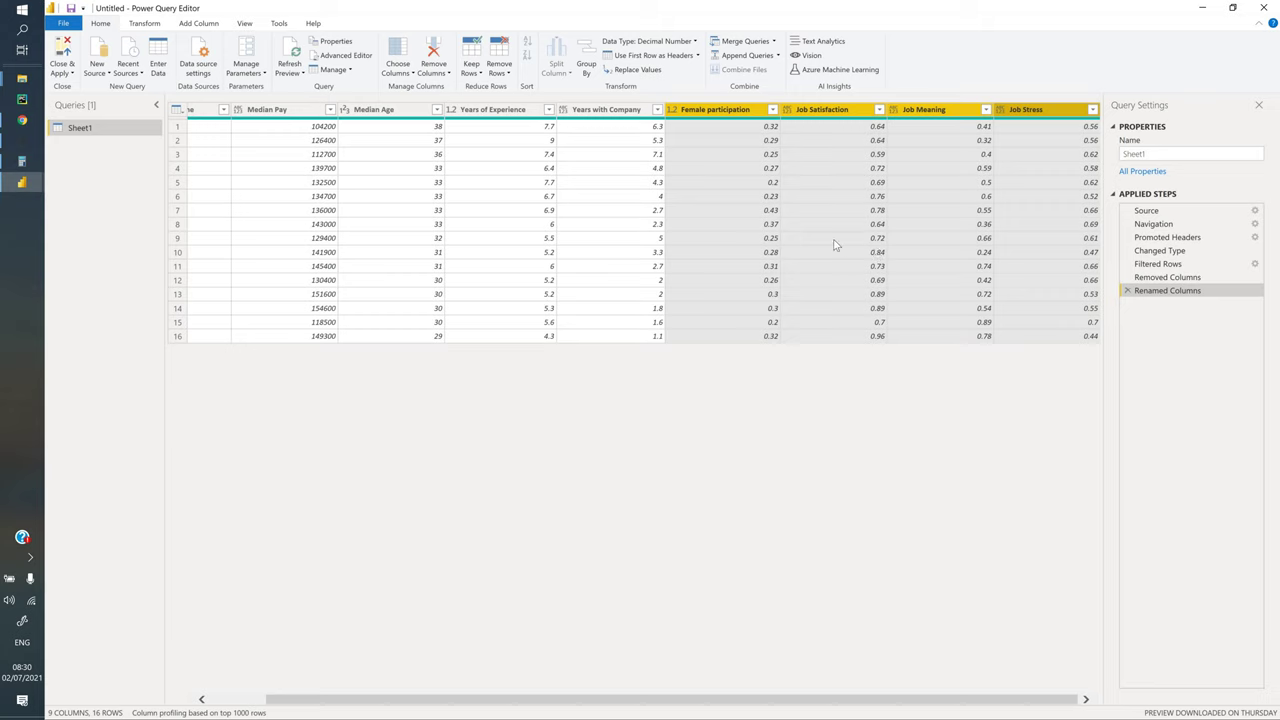
scroll(267, 50, down, 1)
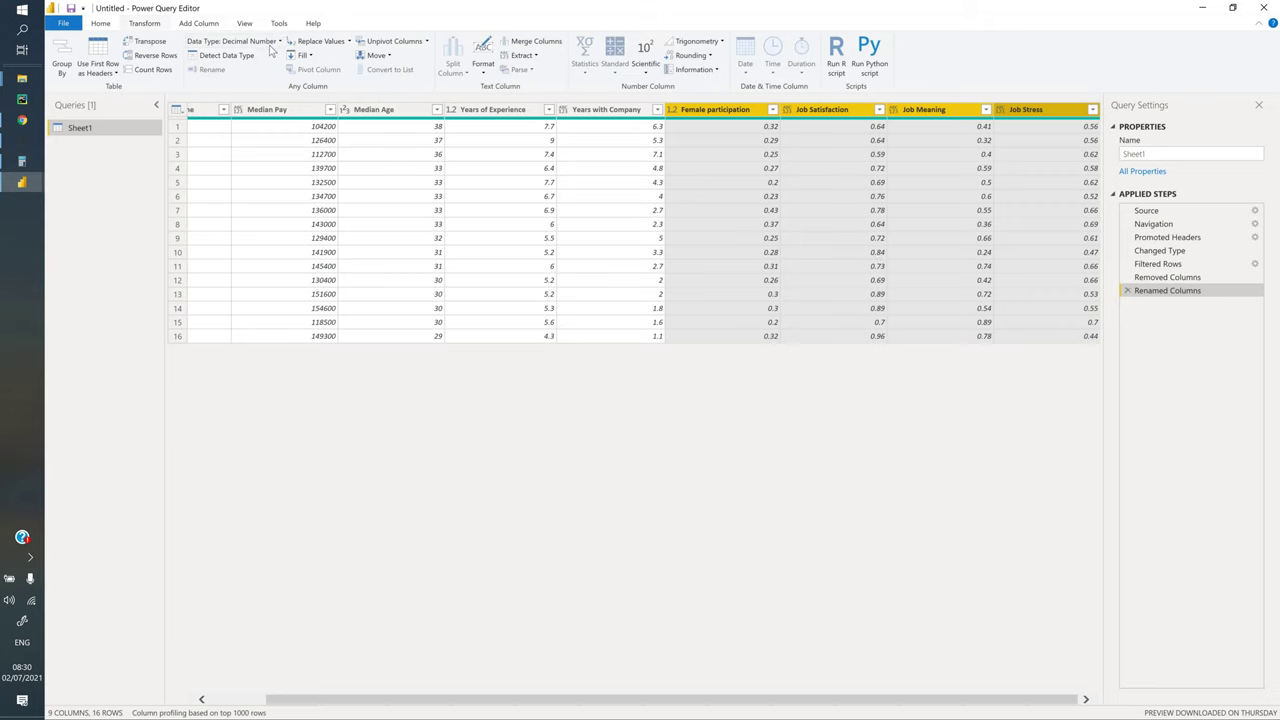
click(230, 41)
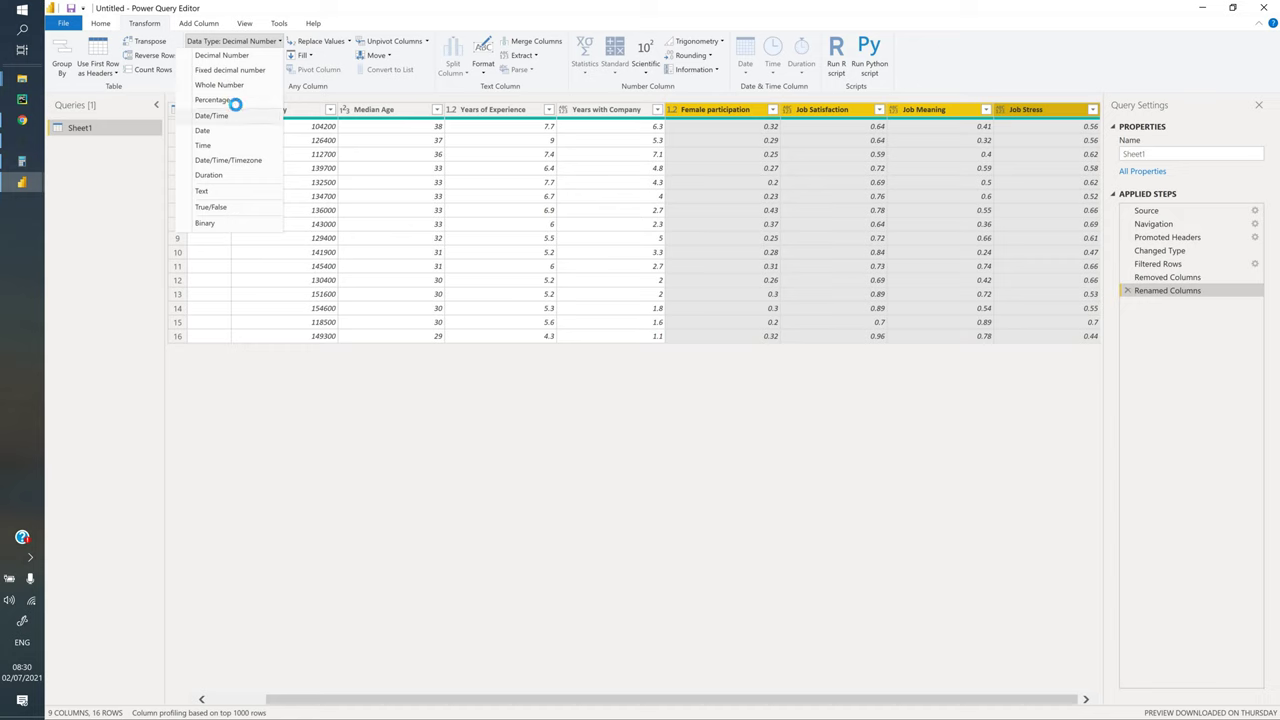
key(Return)
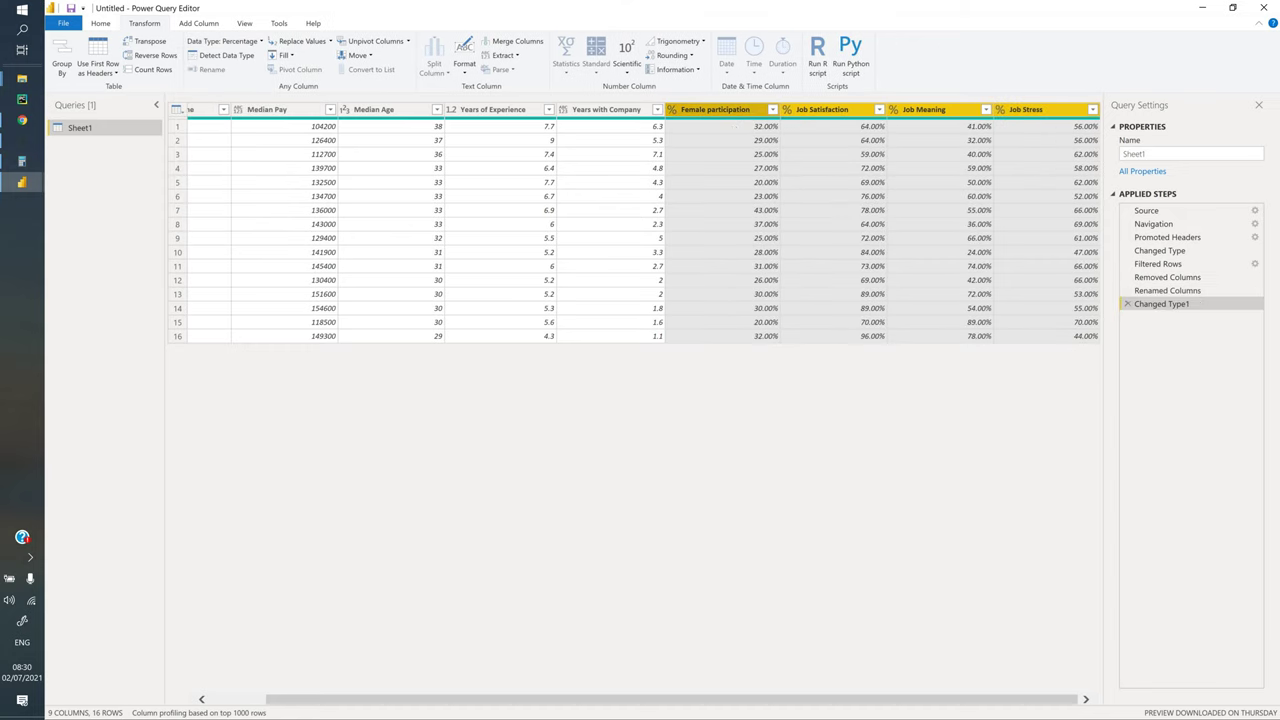
right_click(700, 111)
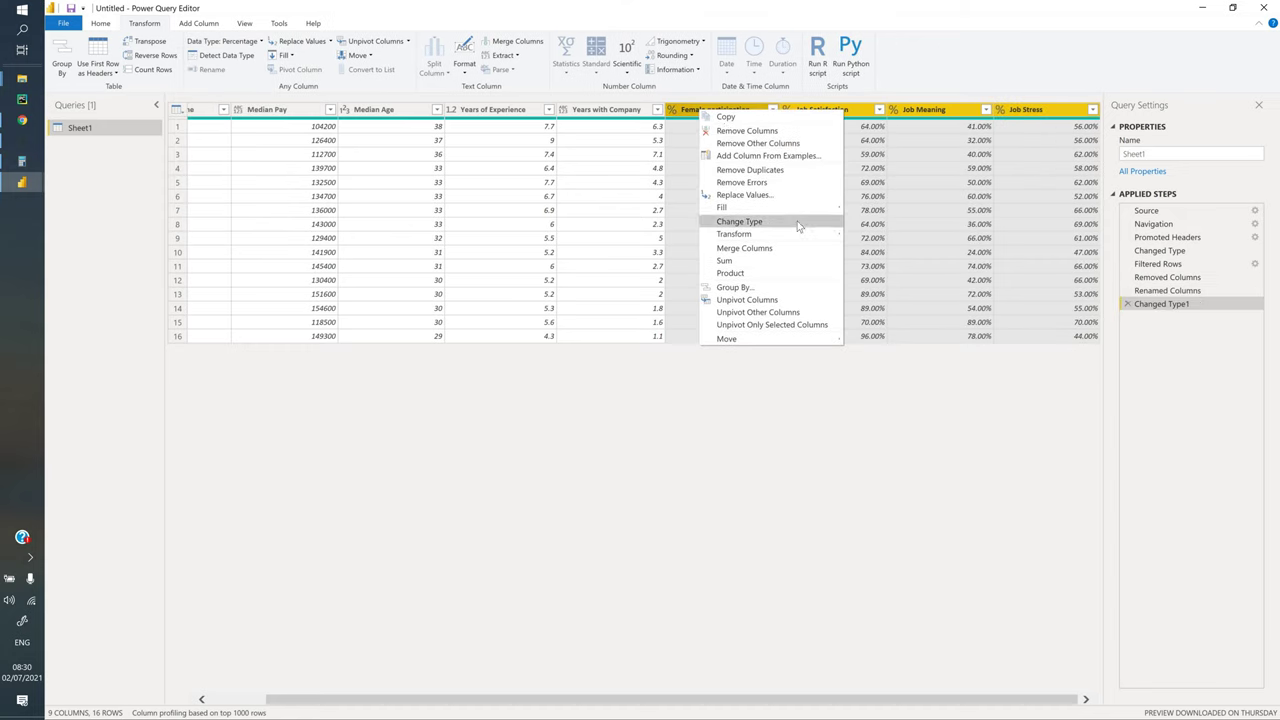
mouse_move(797, 221)
key(Escape)
key(Escape)
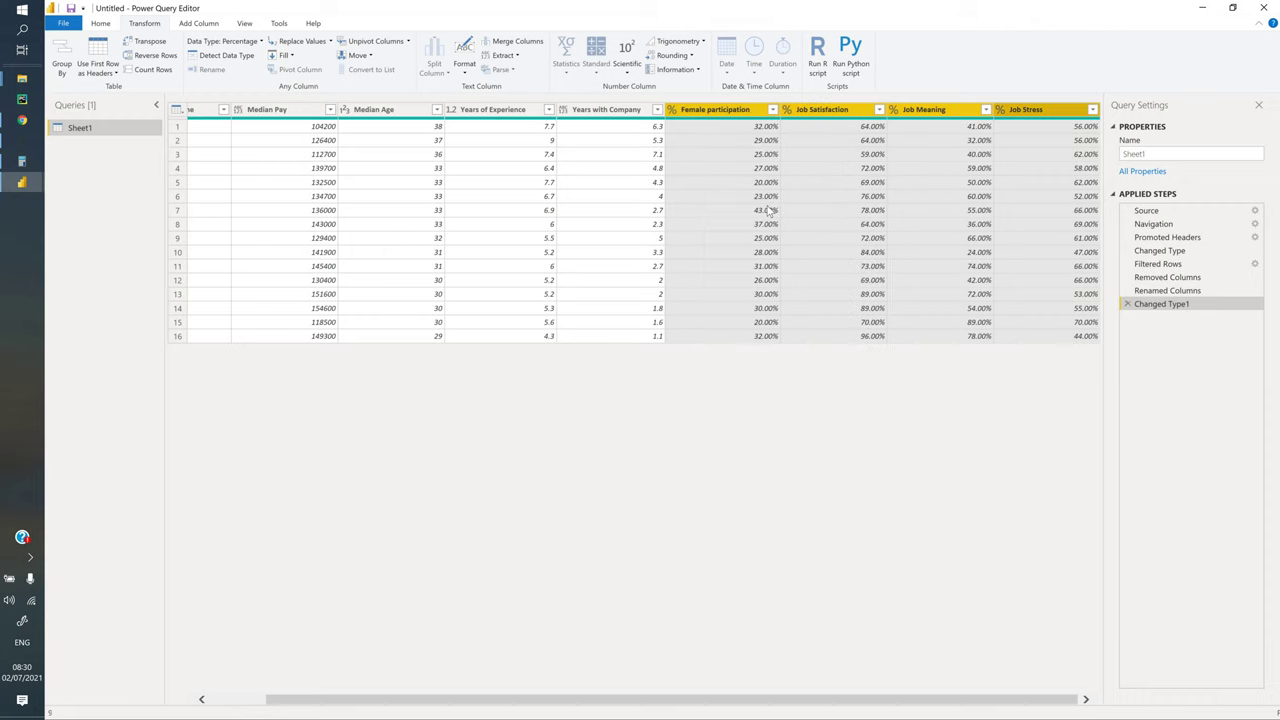
Check the cleaned columns, apply the query changes to load the data into the report, and expand the Sheet1 field list
click(765, 224)
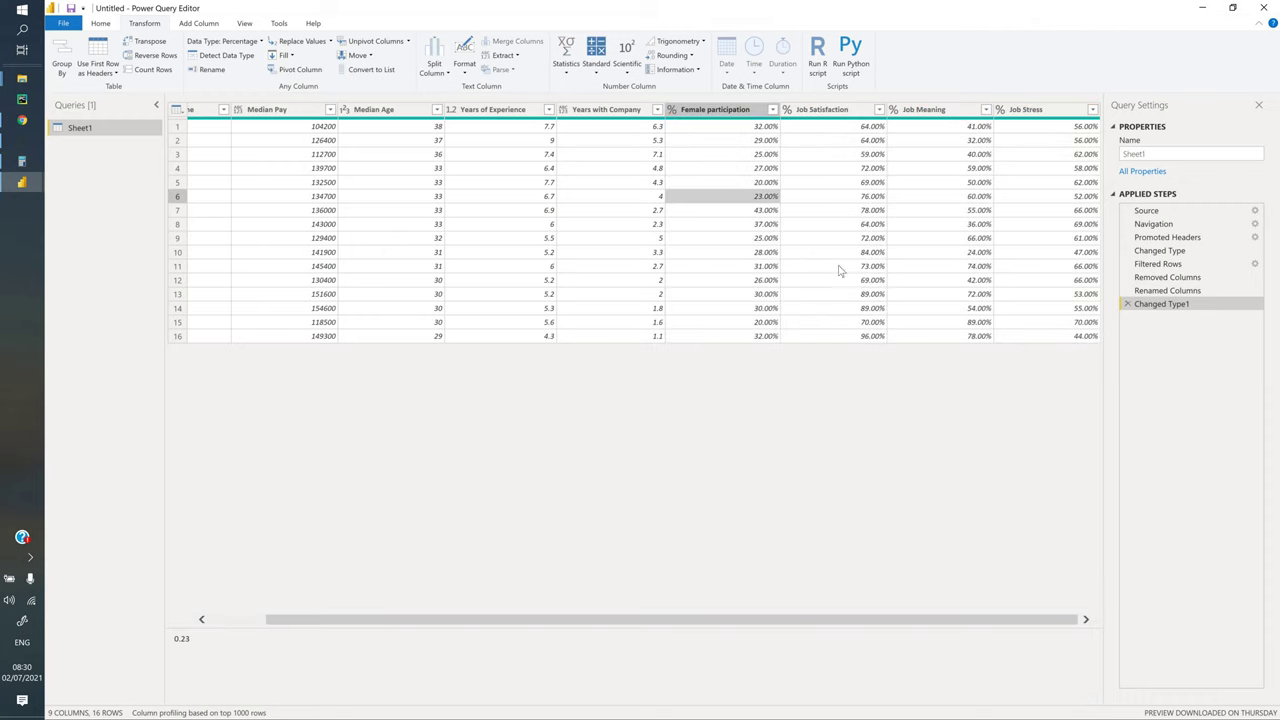
scroll(927, 297, left, 2)
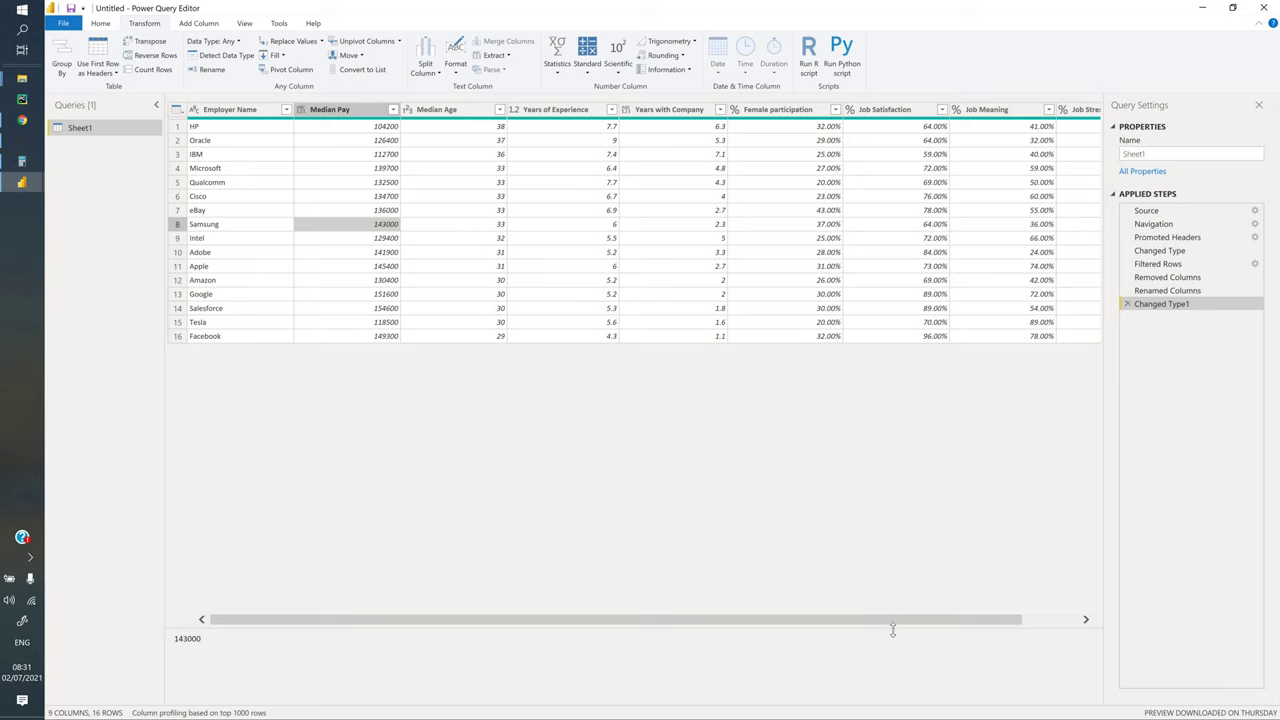
scroll(857, 617, right, 1)
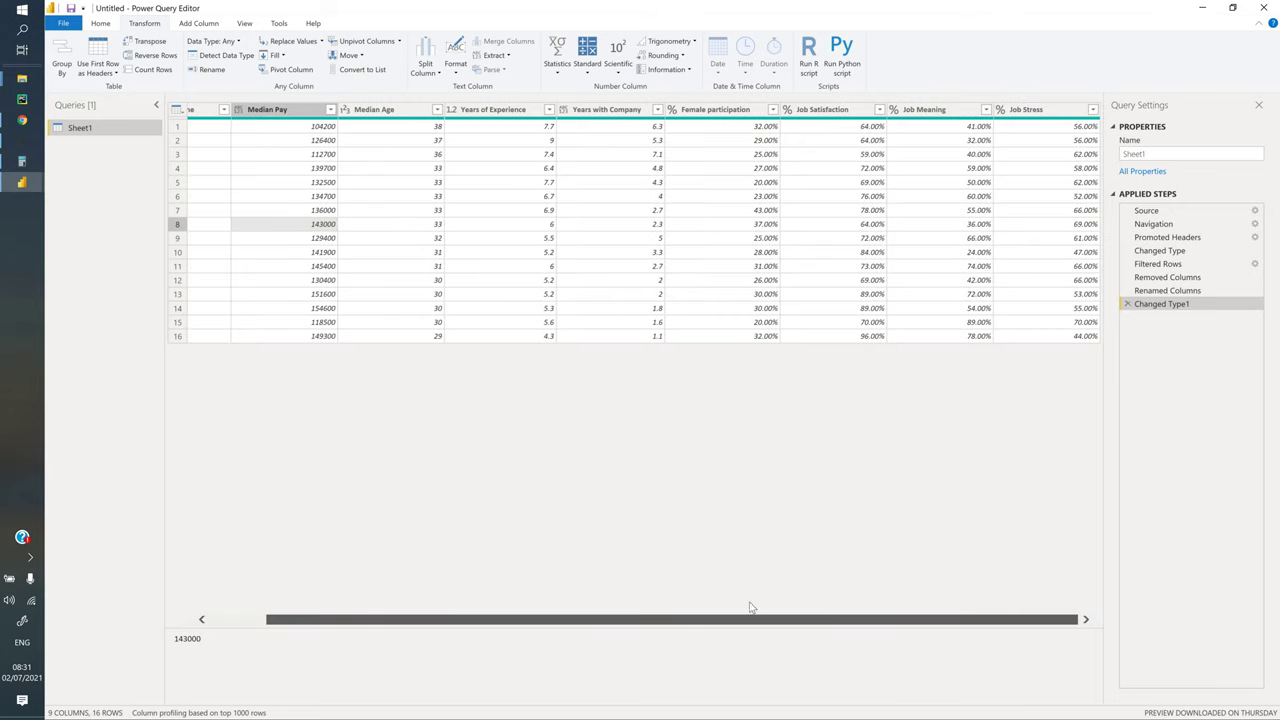
scroll(751, 611, left, 1)
click(66, 25)
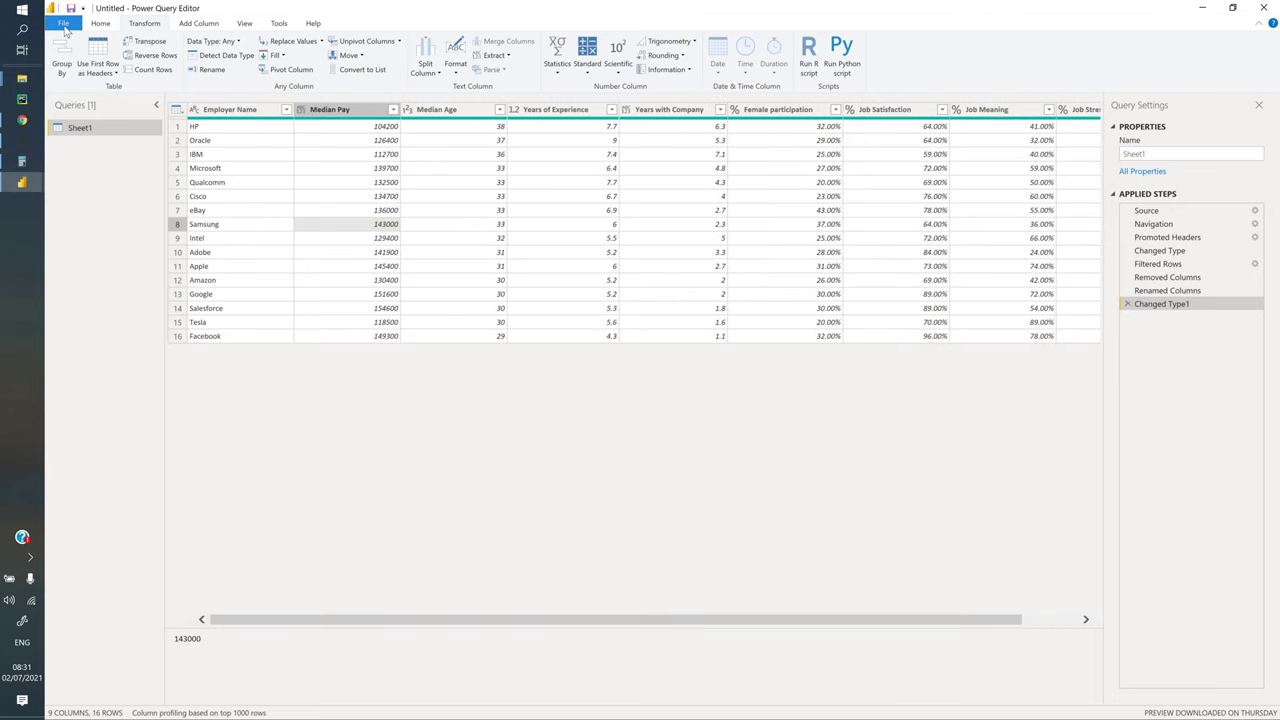
click(83, 102)
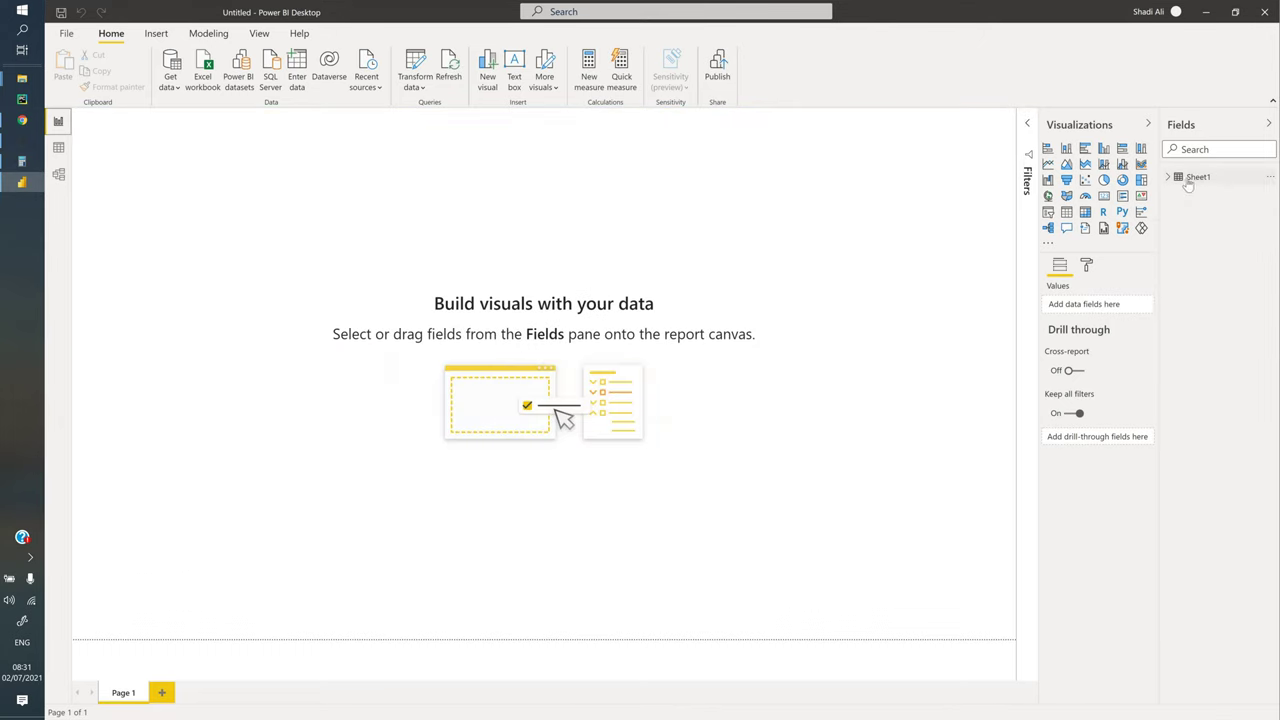
click(1200, 177)
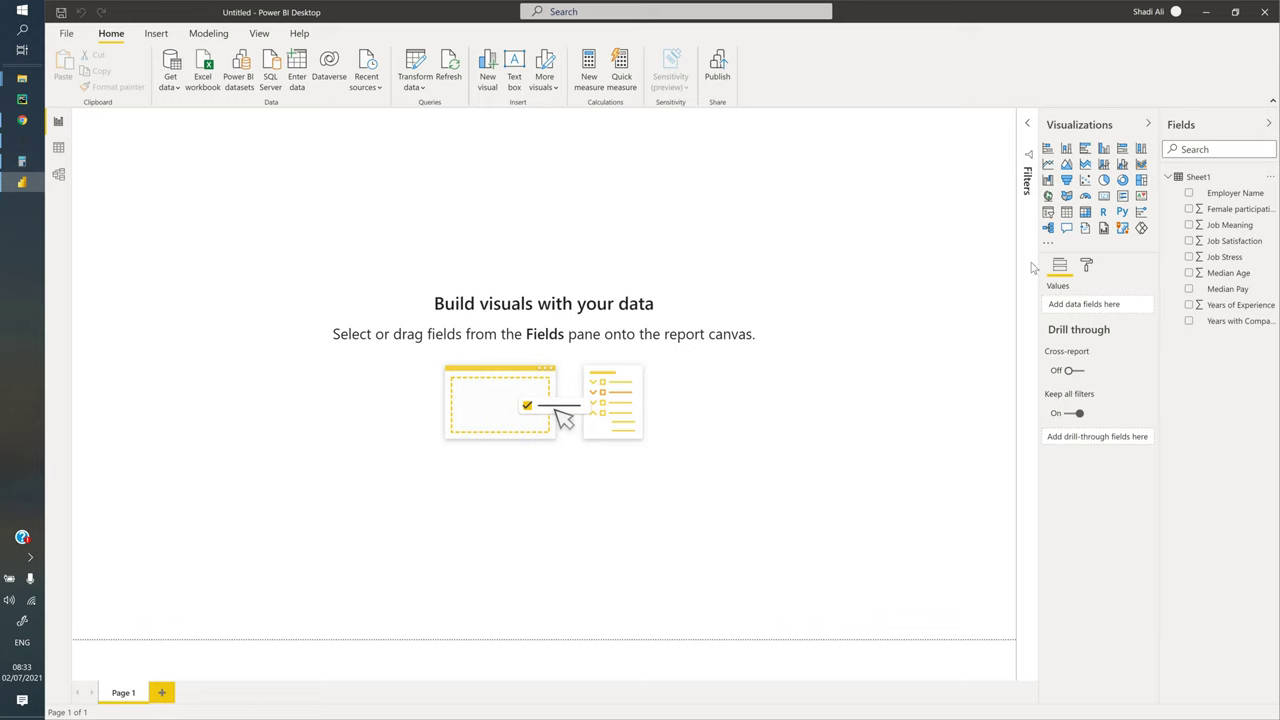
Rename the report page as "Dashboard"
double_click(125, 686)
text(Dashboard)
key(Return)
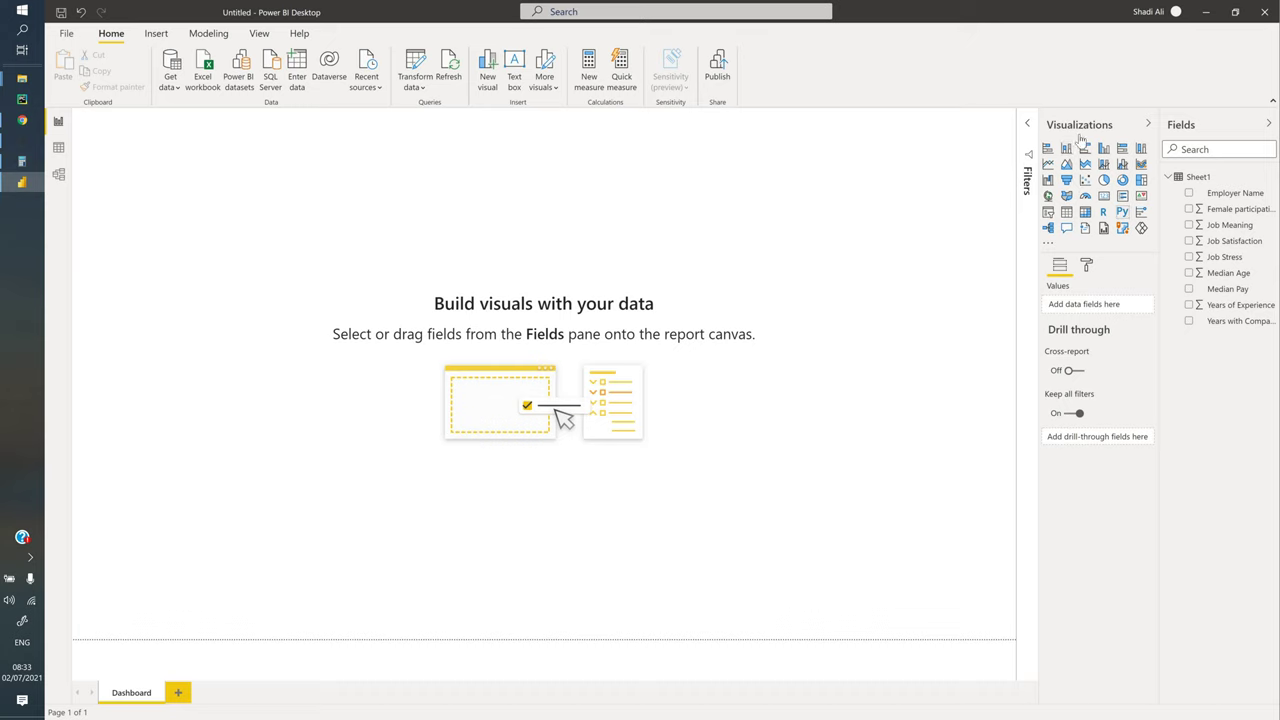
Import the Bullet Chart custom visual from AppSource into the report
click(1049, 245)
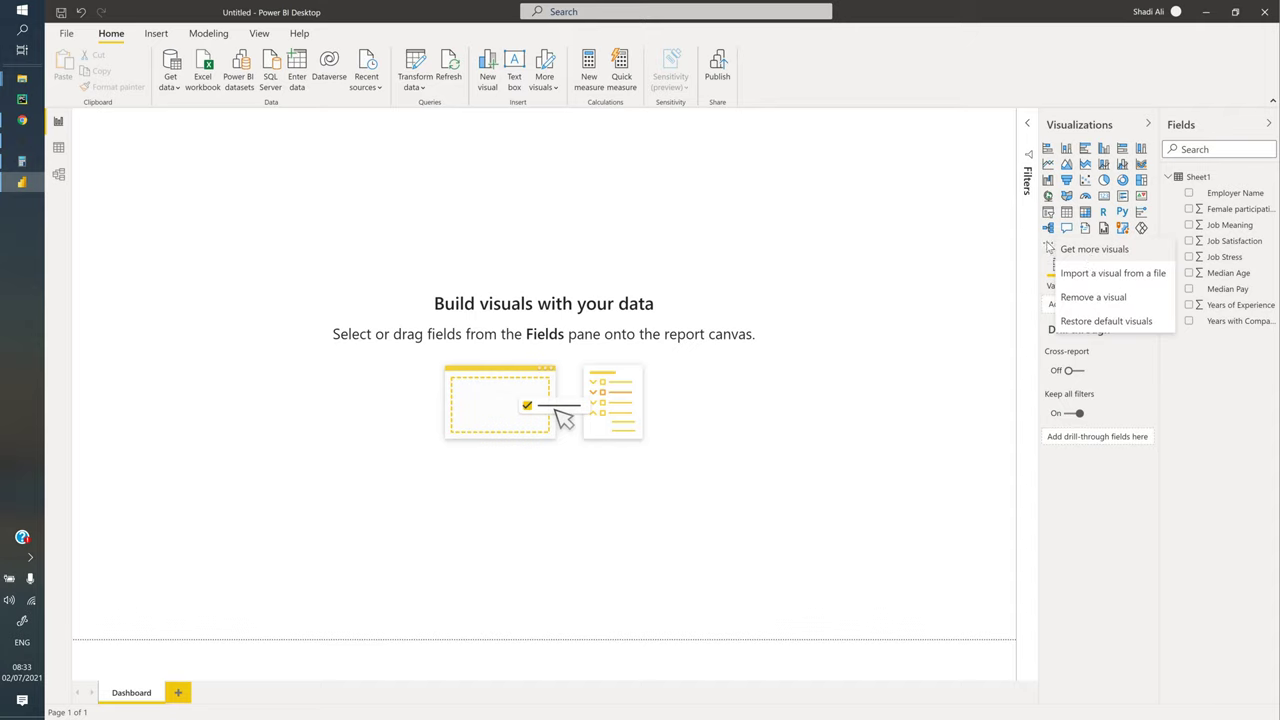
click(1092, 256)
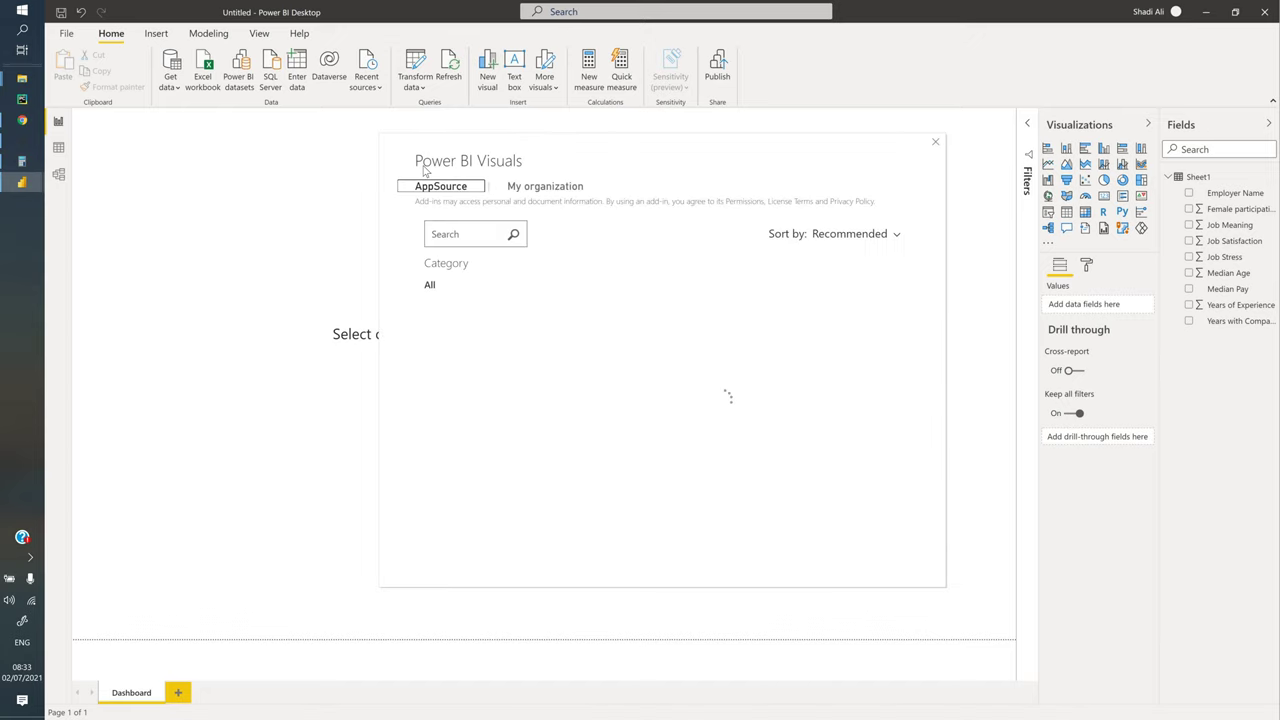
drag(916, 290, 630, 303)
click(655, 288)
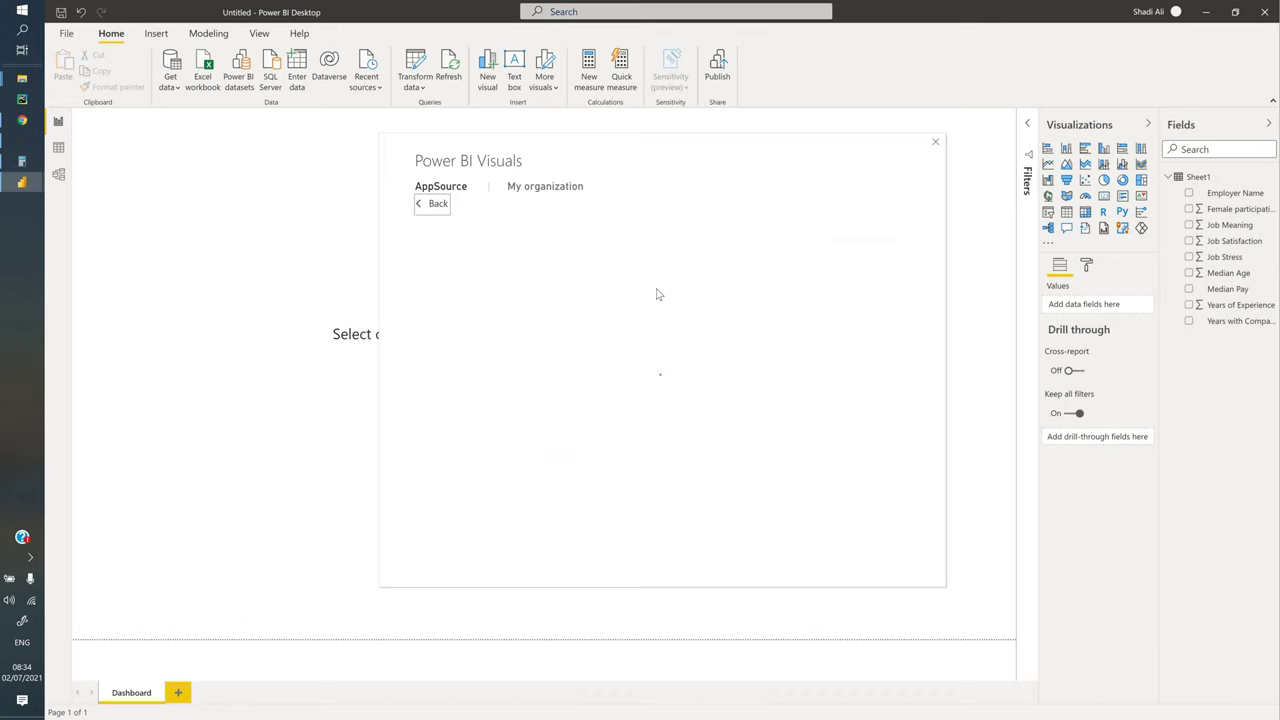
click(440, 362)
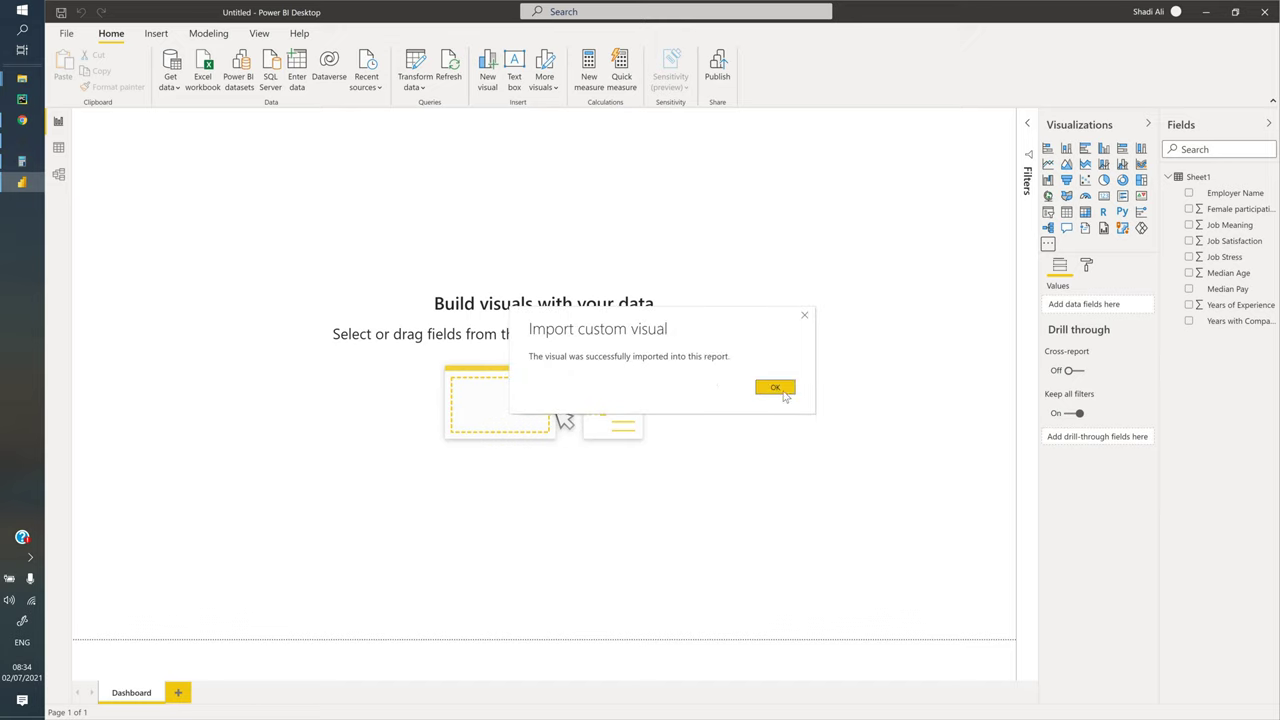
key(Return)
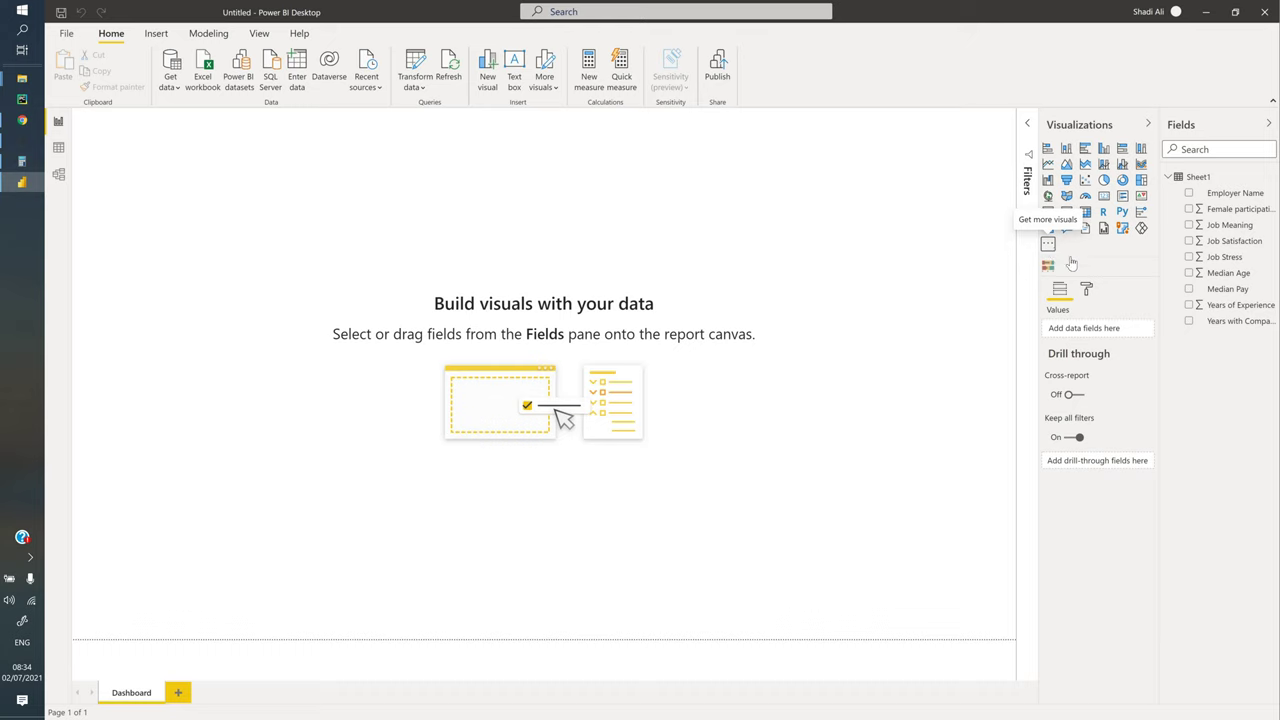
Find the Chiclet Slicer in AppSource, read its full description and import it into the report
click(1048, 243)
click(1097, 258)
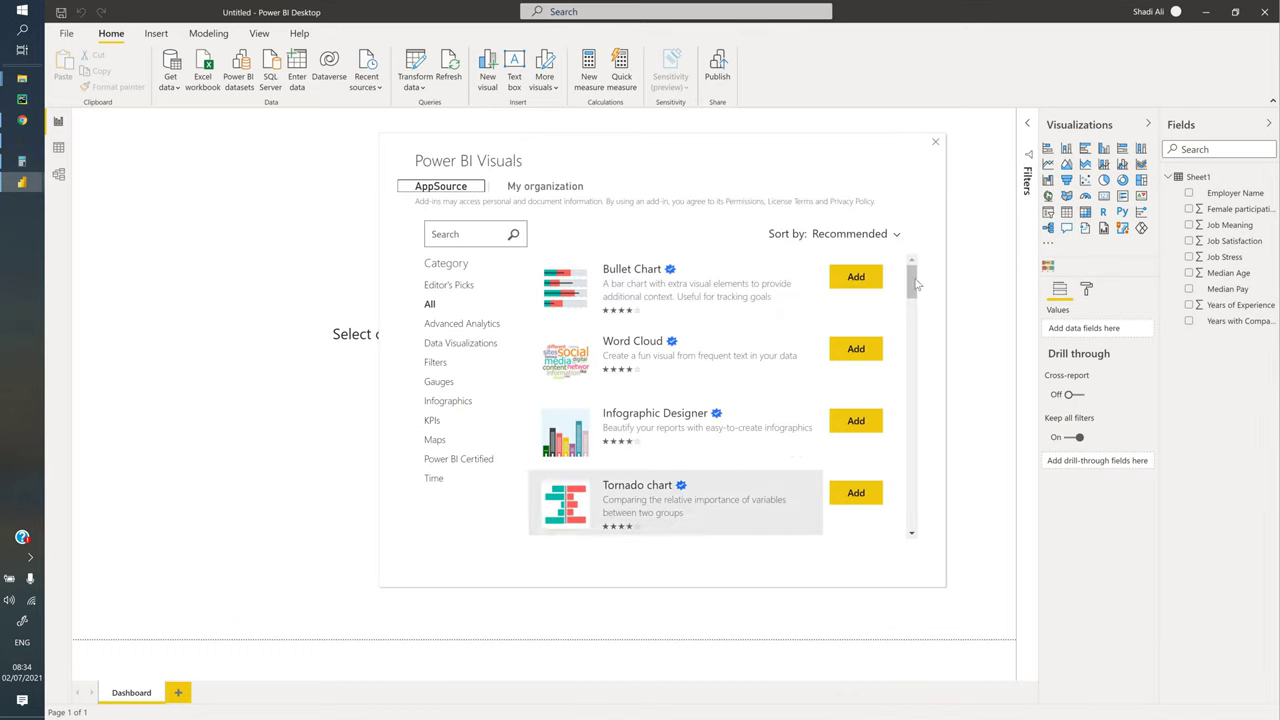
scroll(918, 312, down, 5)
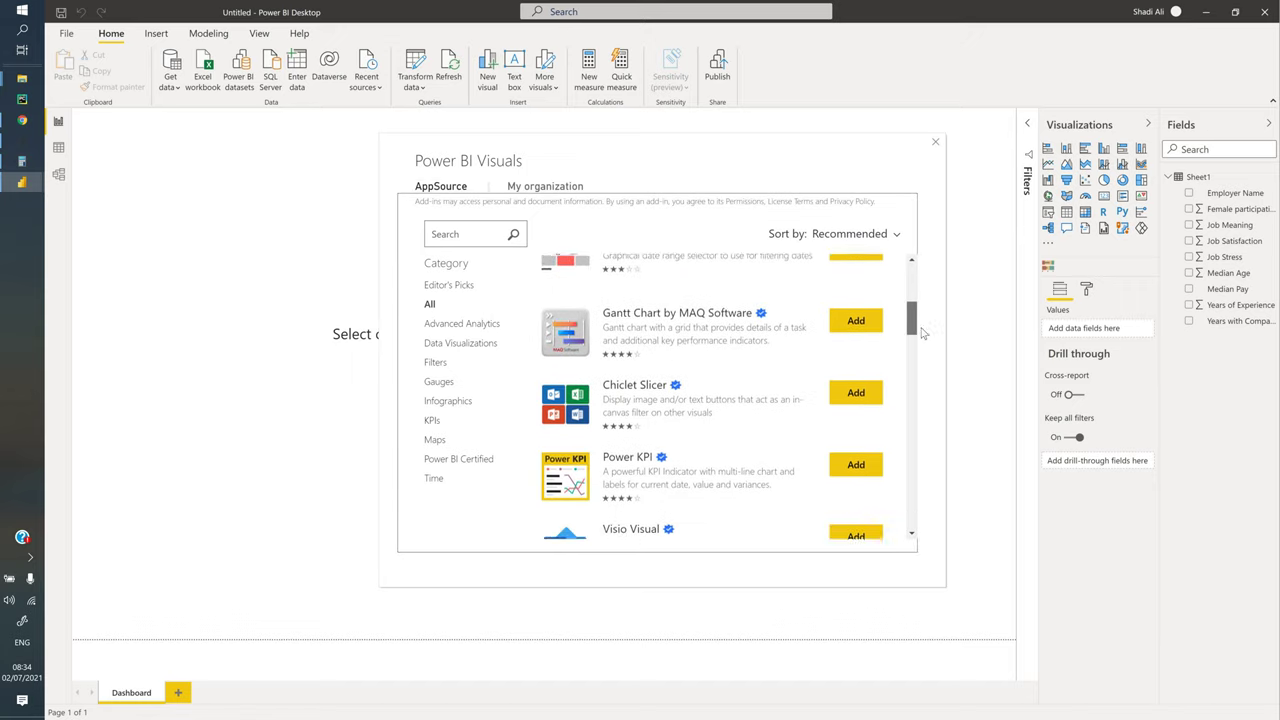
click(622, 352)
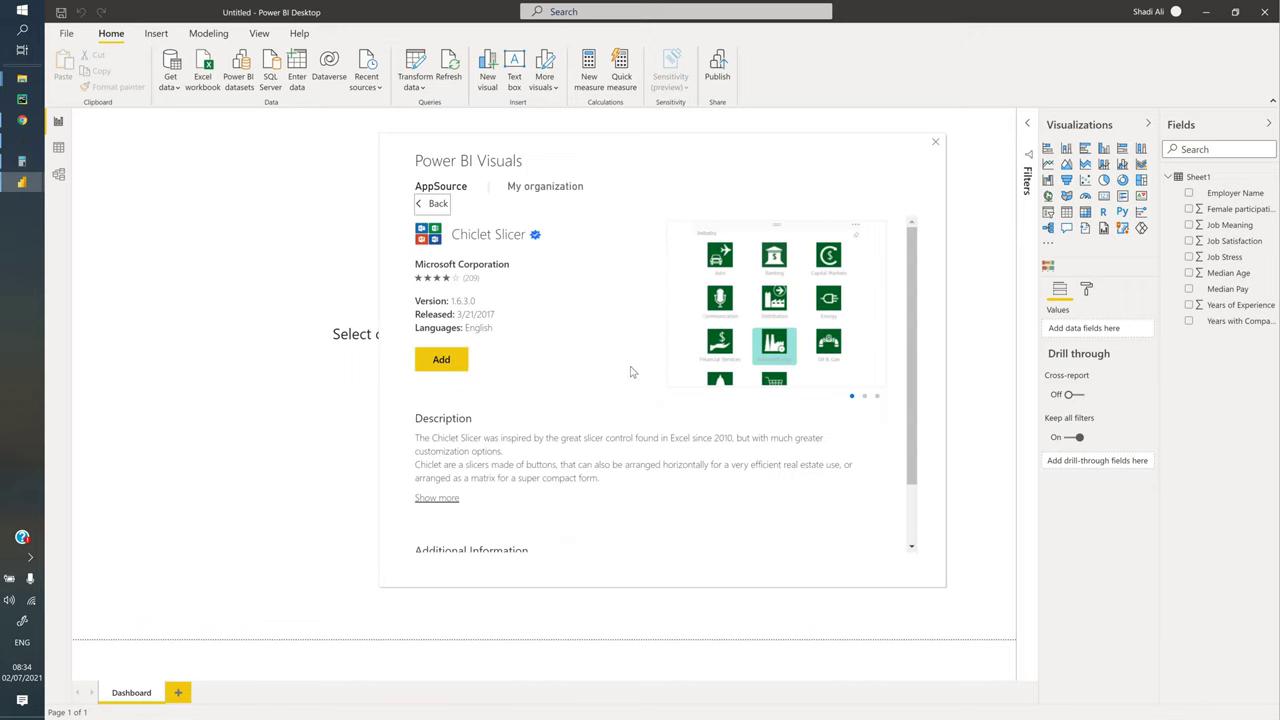
scroll(438, 440, down, 2)
click(437, 428)
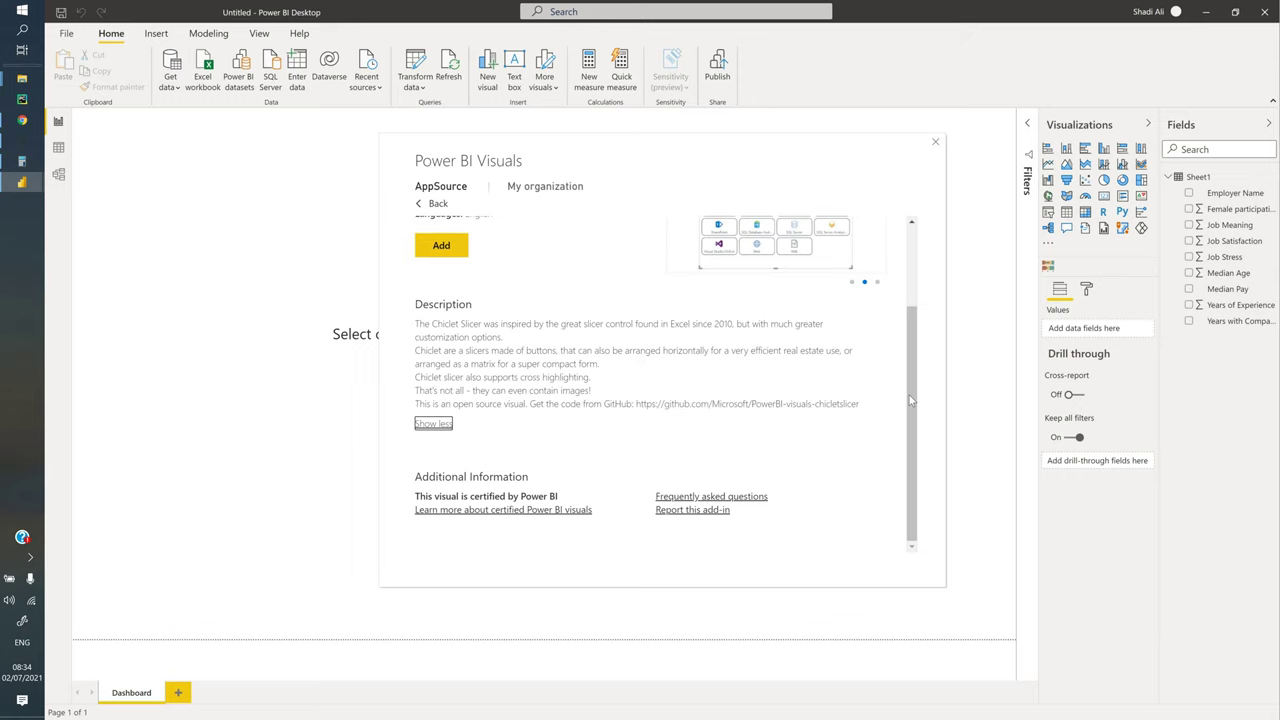
scroll(883, 290, up, 2)
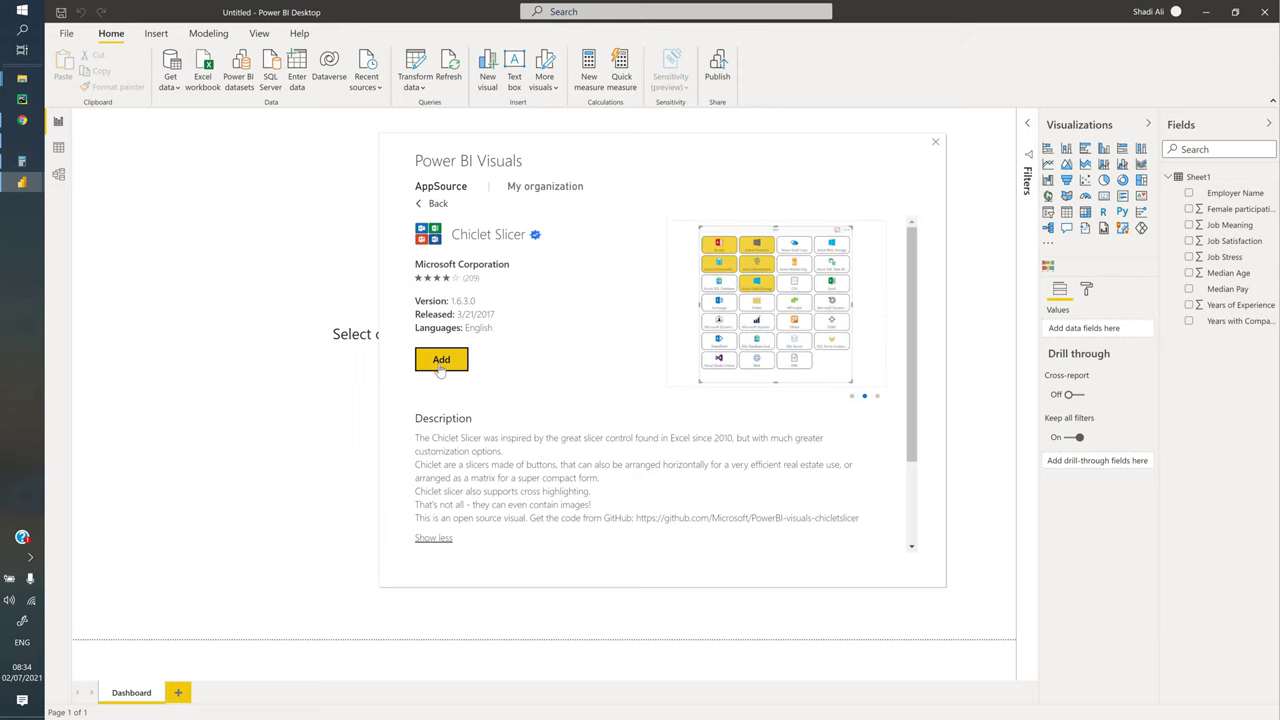
click(440, 362)
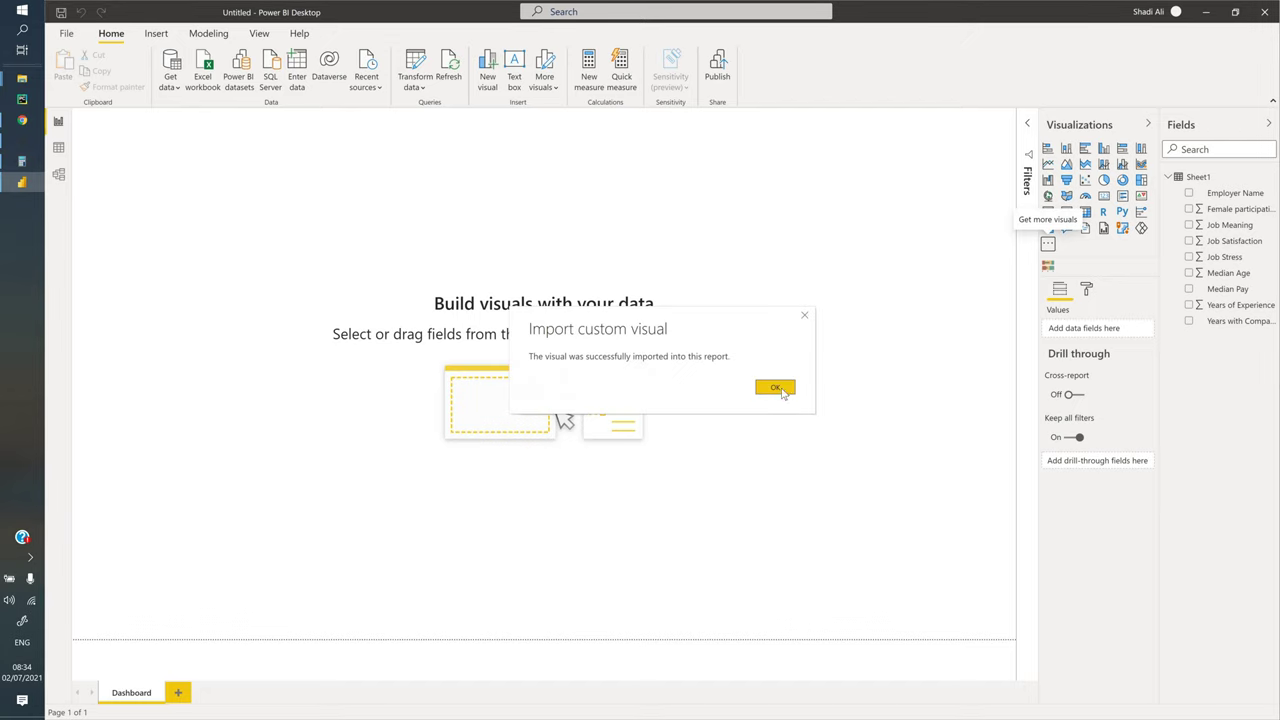
key(Return)
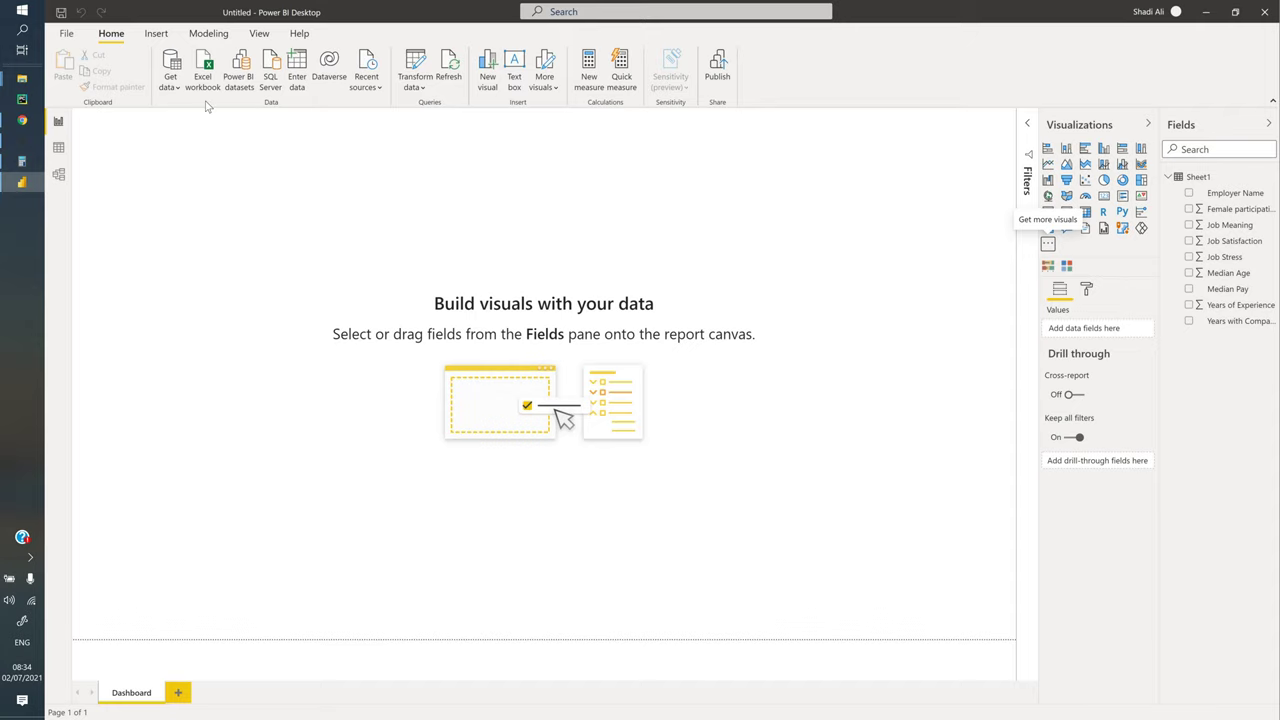
Open the online Power BI Themes Gallery and view the Spring Day (Exposé Data) theme page
click(258, 34)
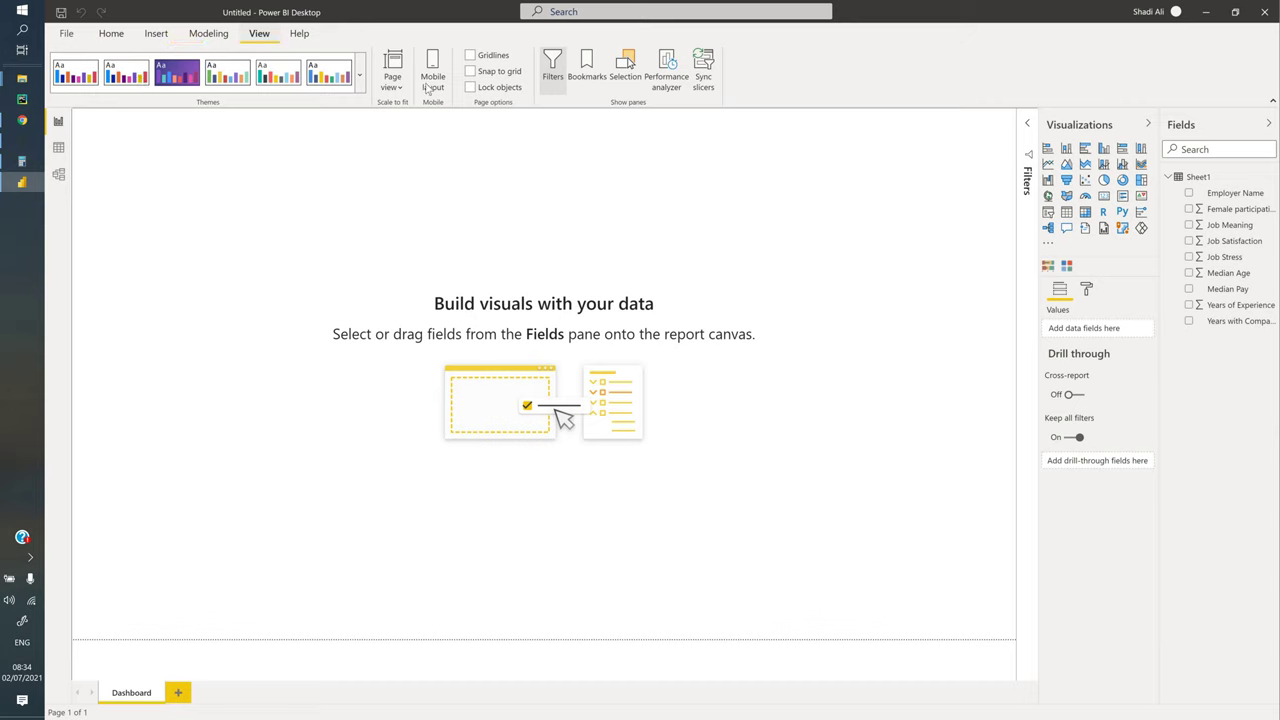
click(360, 76)
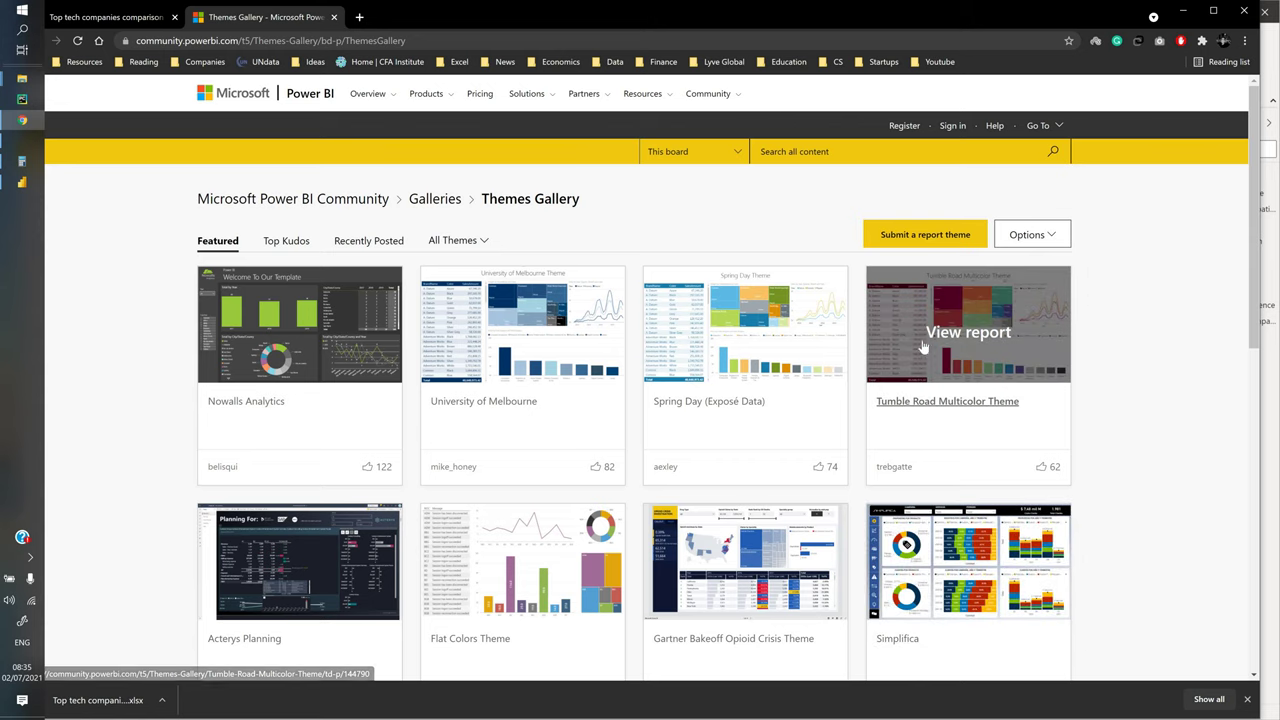
scroll(633, 423, down, 2)
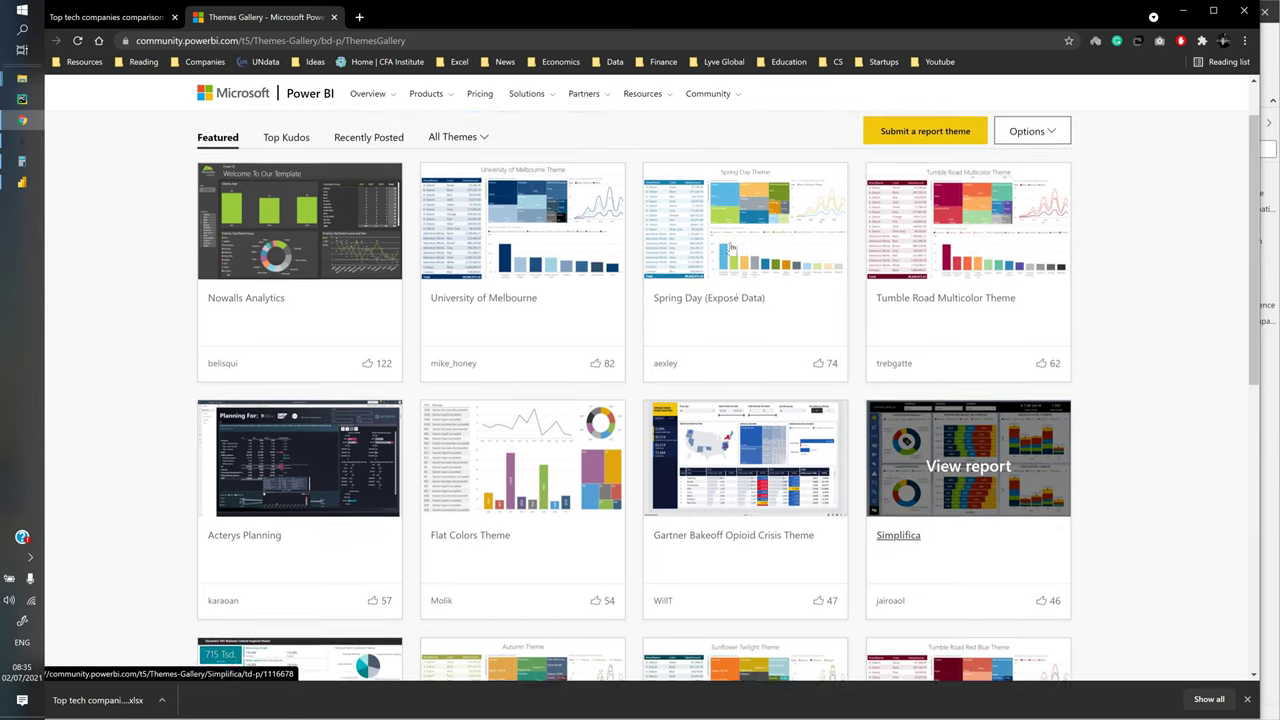
scroll(730, 245, up, 1)
click(728, 245)
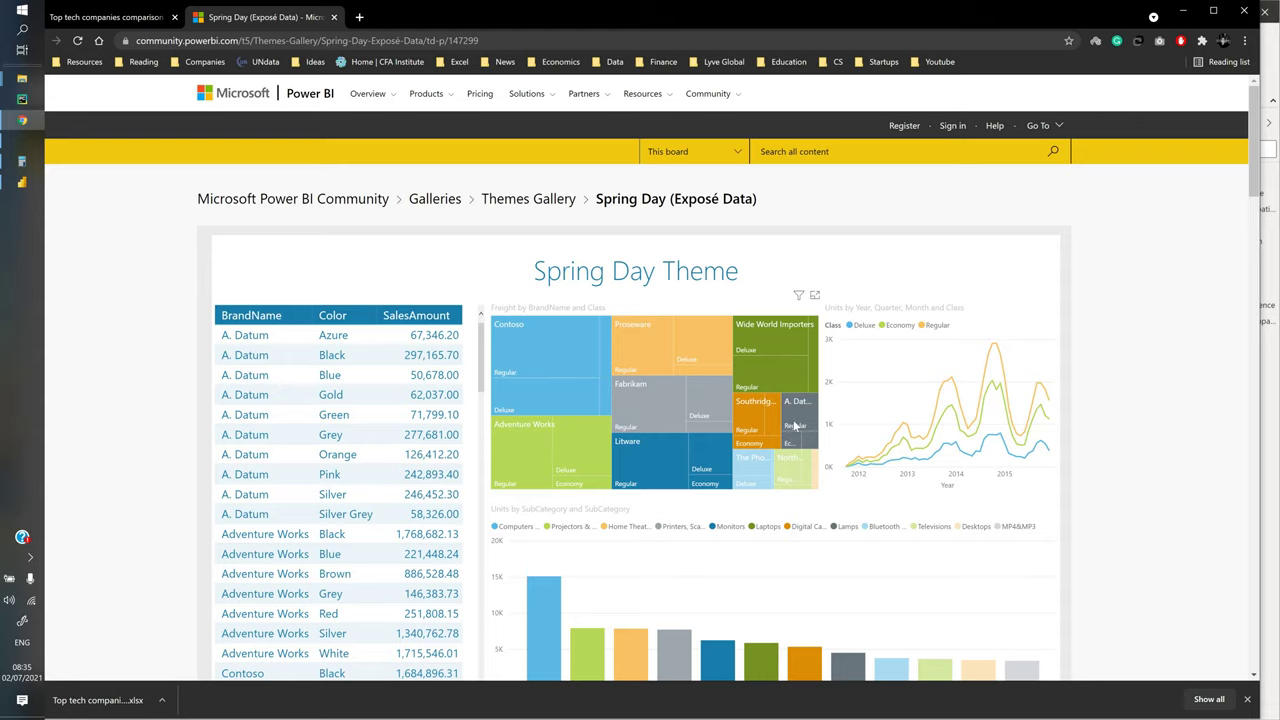
Look over the Spring Day theme preview and download its Spring Day.json theme file
scroll(543, 350, down, 2)
scroll(543, 350, up, 1)
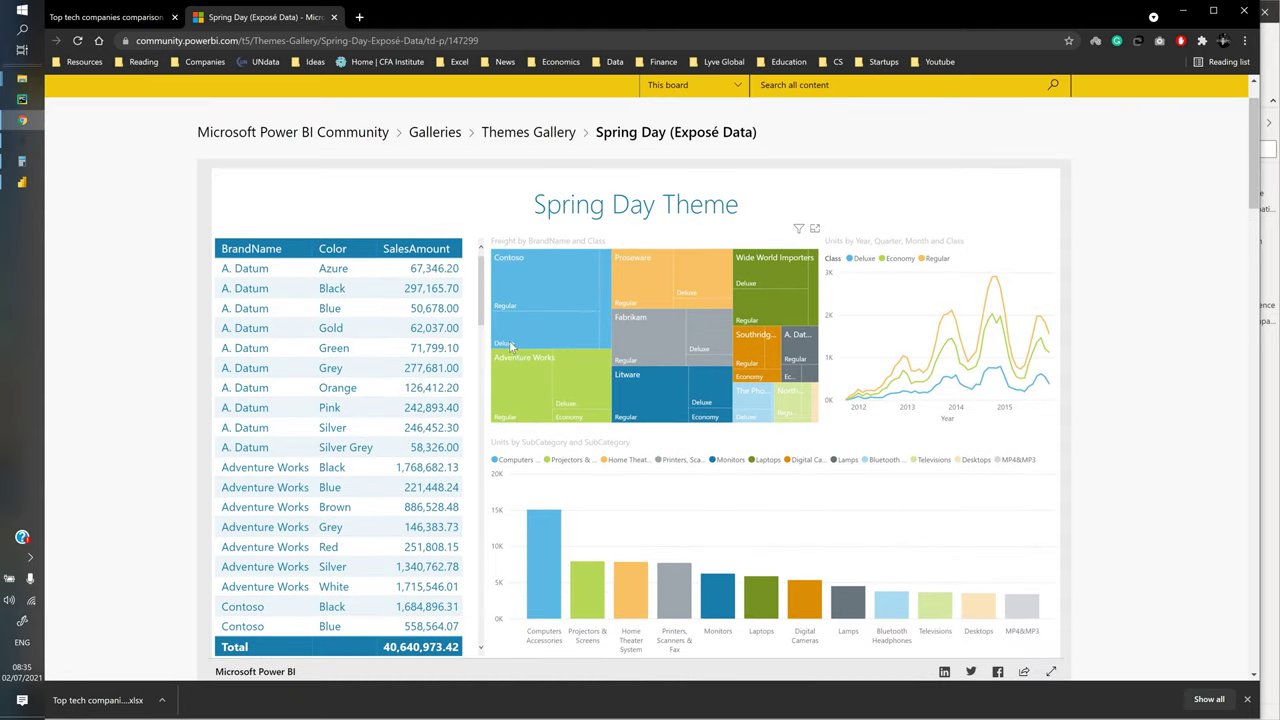
scroll(502, 337, down, 6)
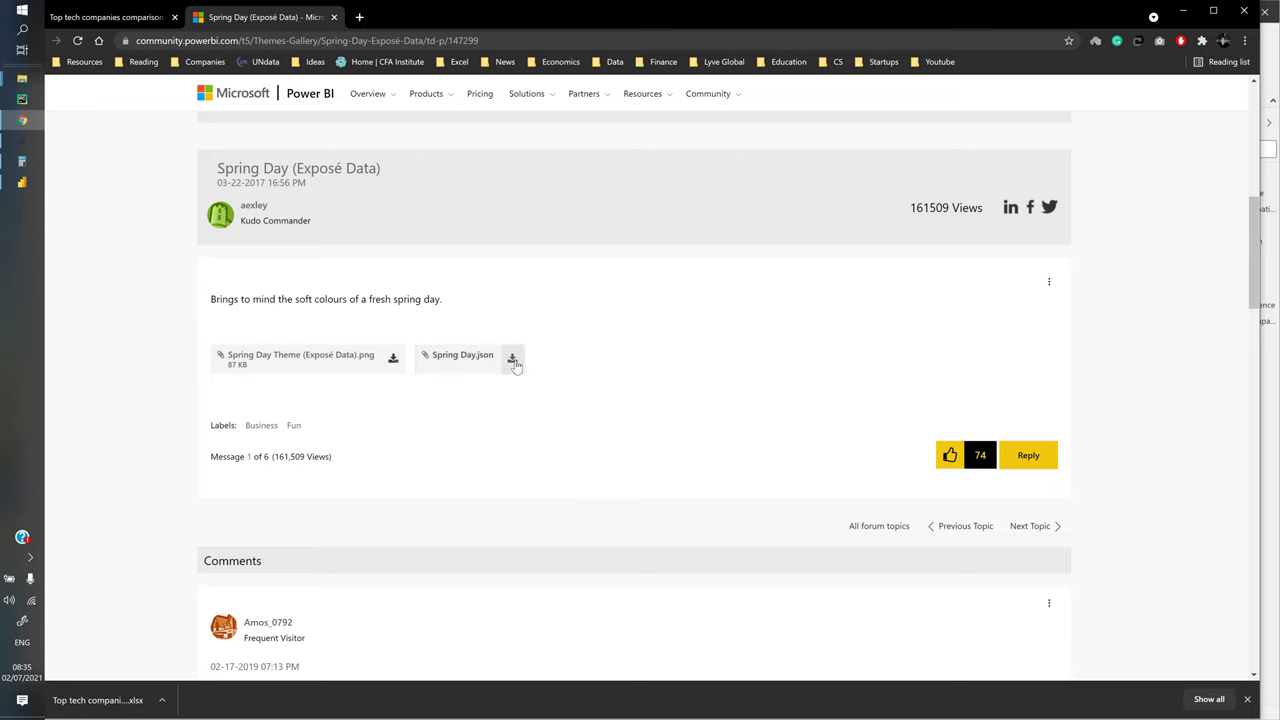
click(513, 364)
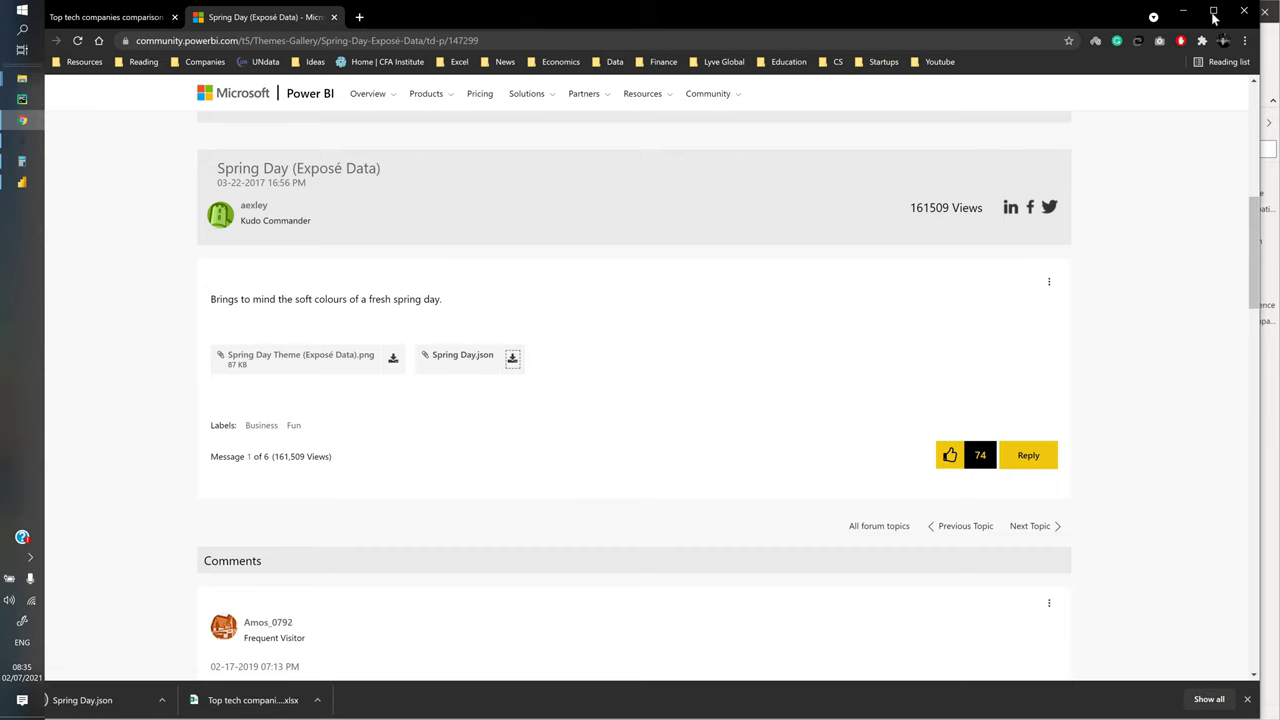
Switch to Power BI Desktop and import the downloaded Spring Day.json file as the report theme
click(22, 182)
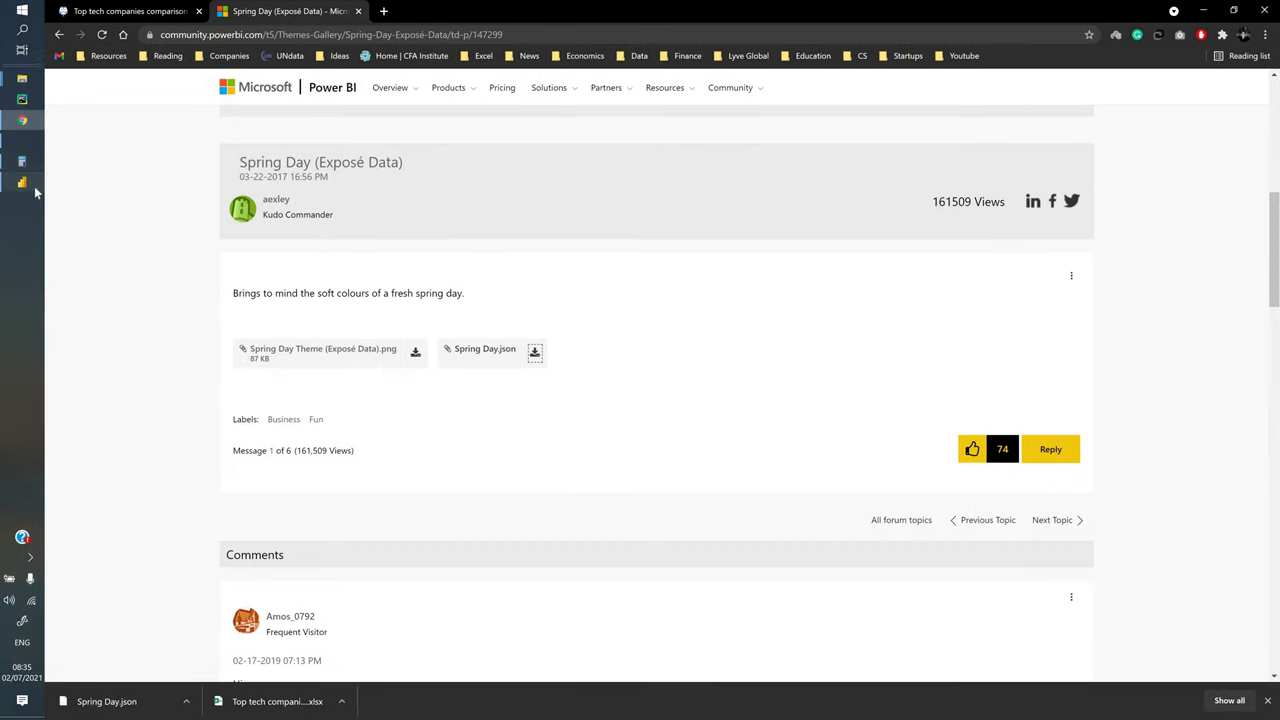
click(360, 78)
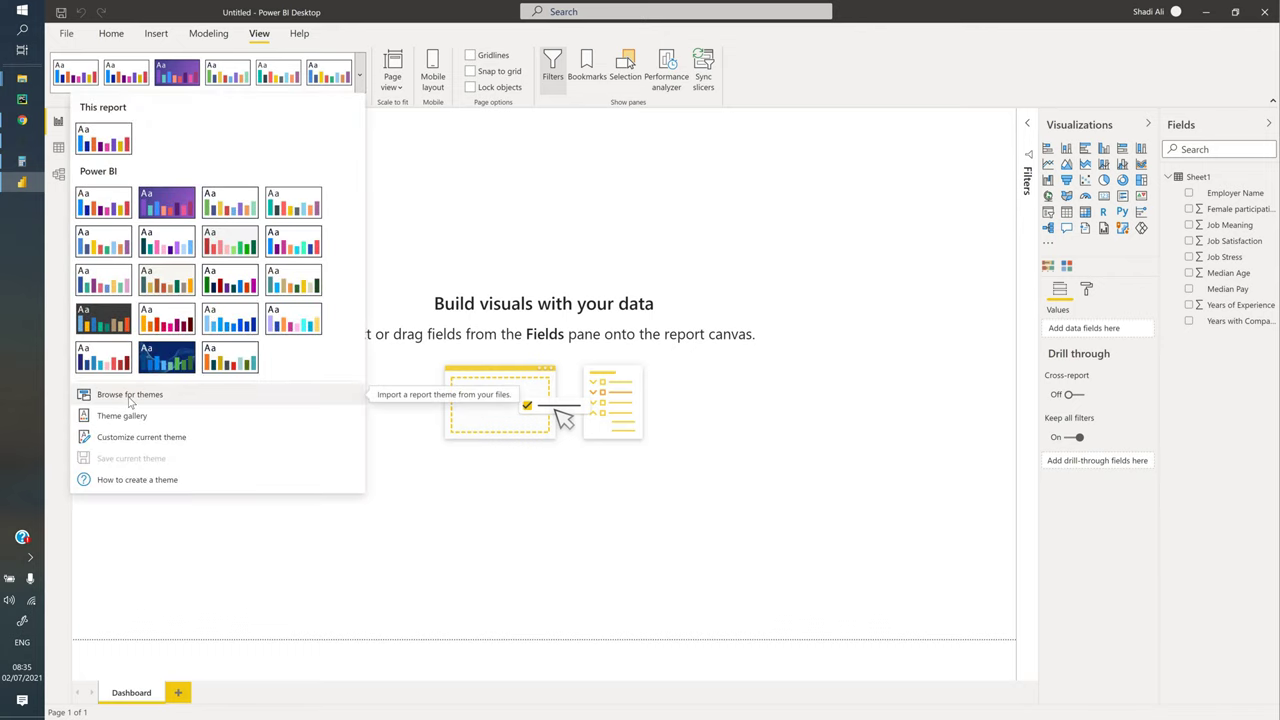
click(130, 396)
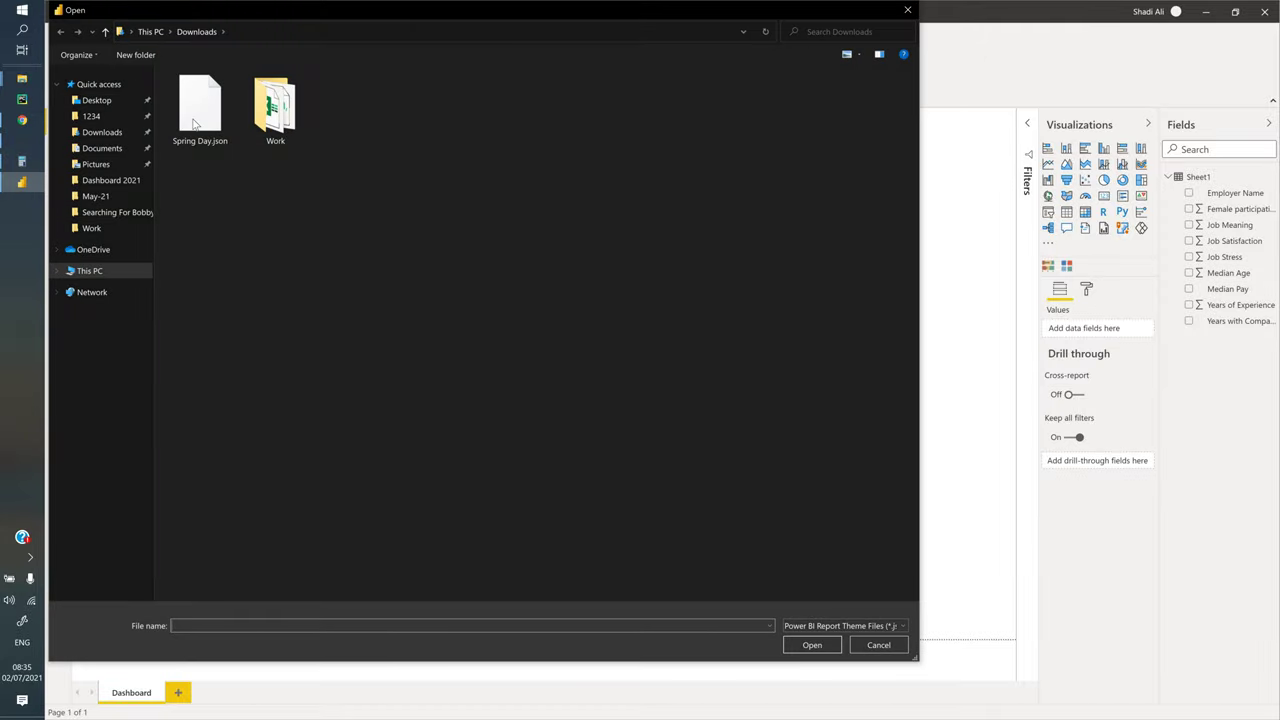
double_click(196, 122)
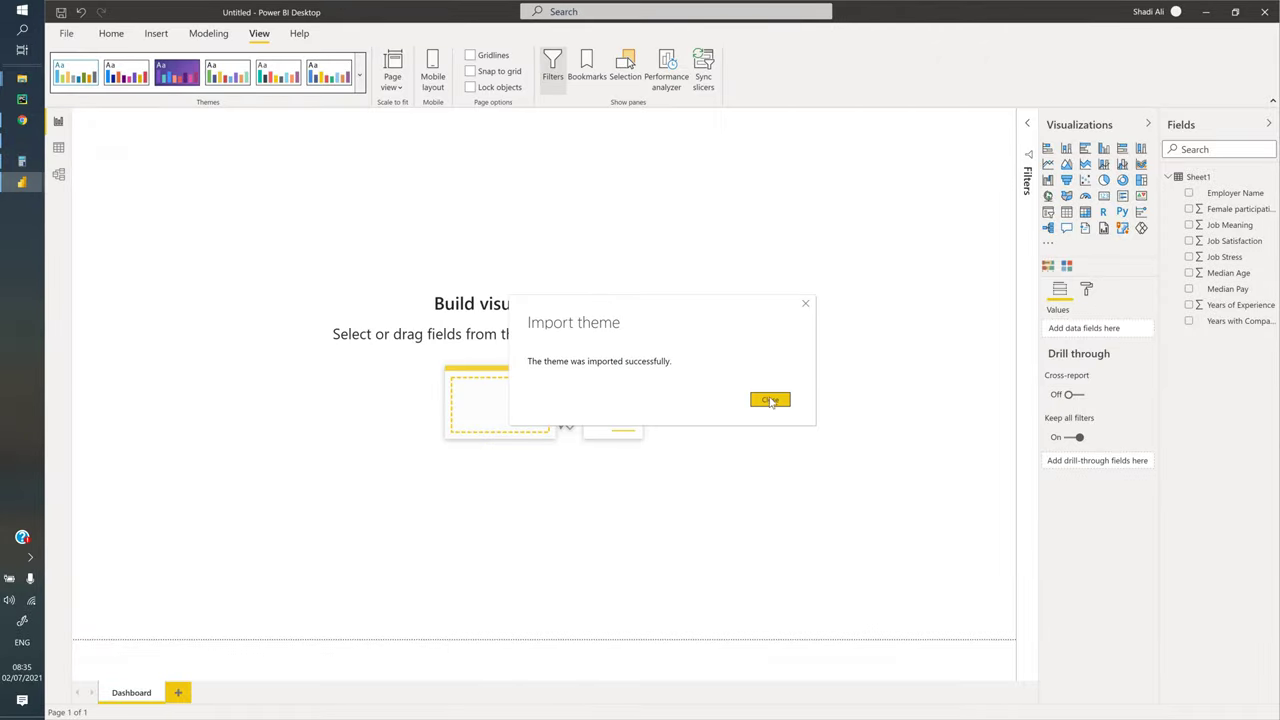
click(770, 399)
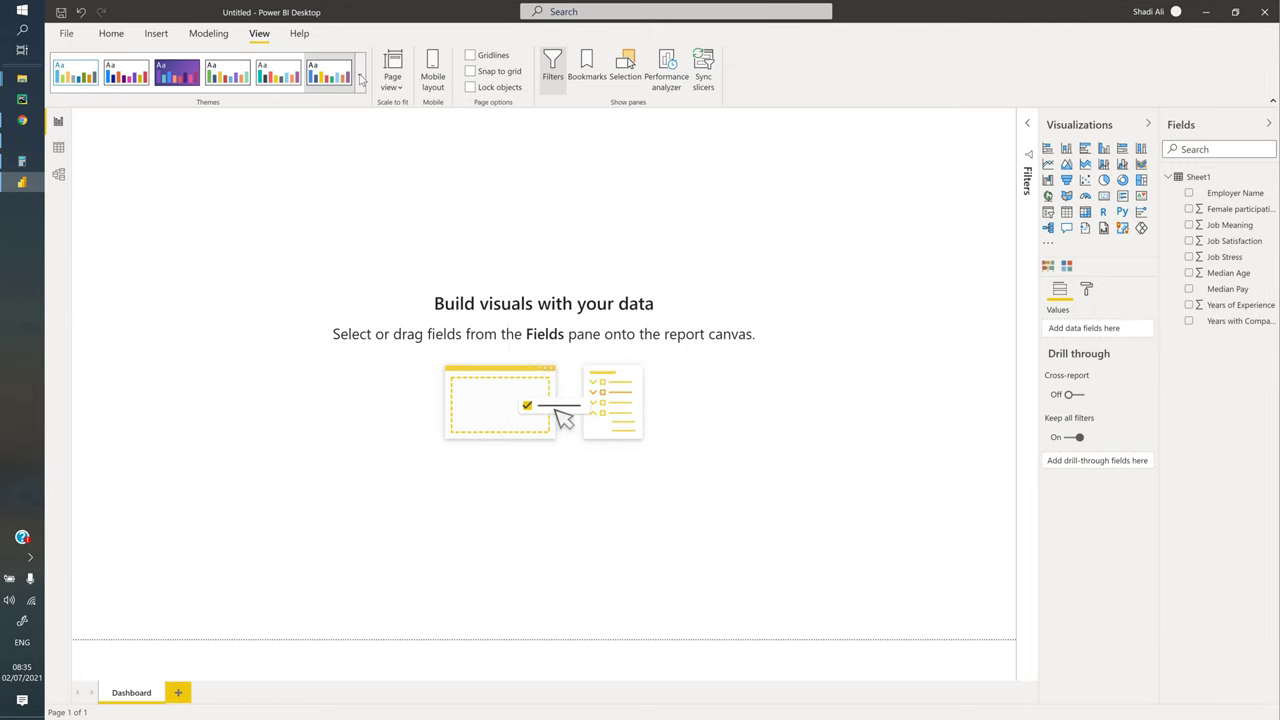
Replace the imported report theme with the built-in Power BI theme whose palette starts with teal, dark grey and red
click(359, 73)
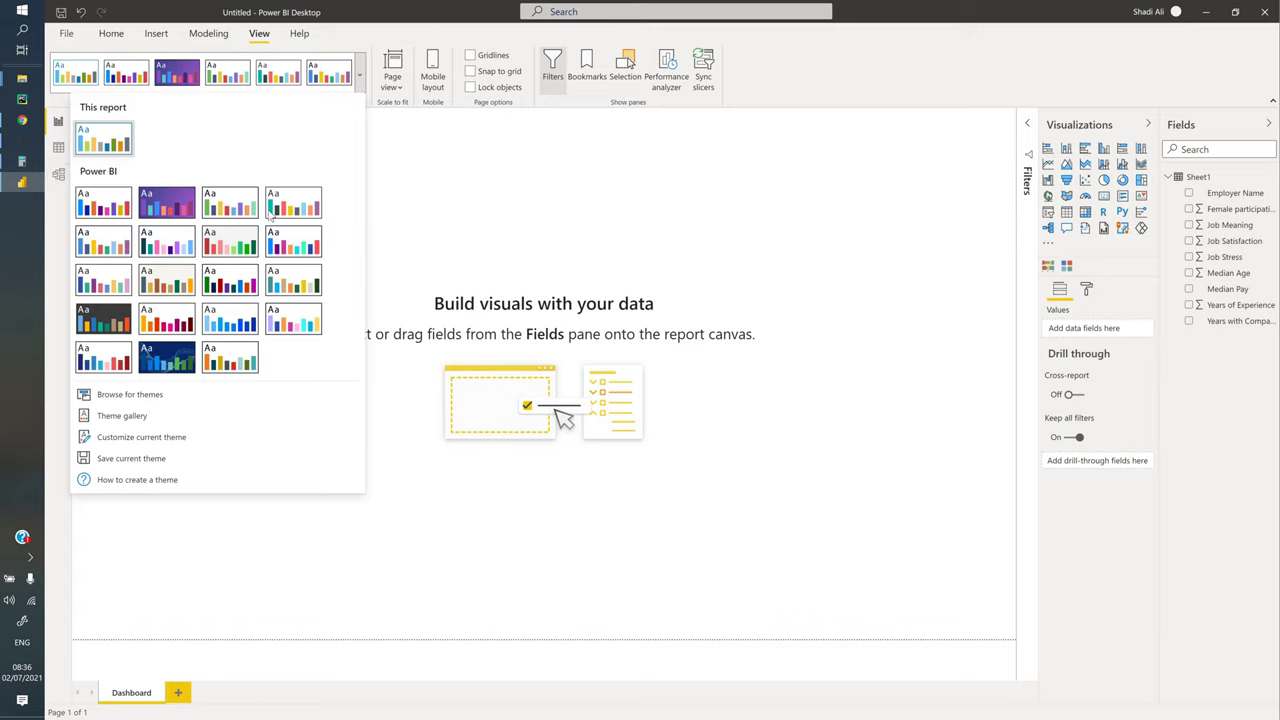
click(553, 272)
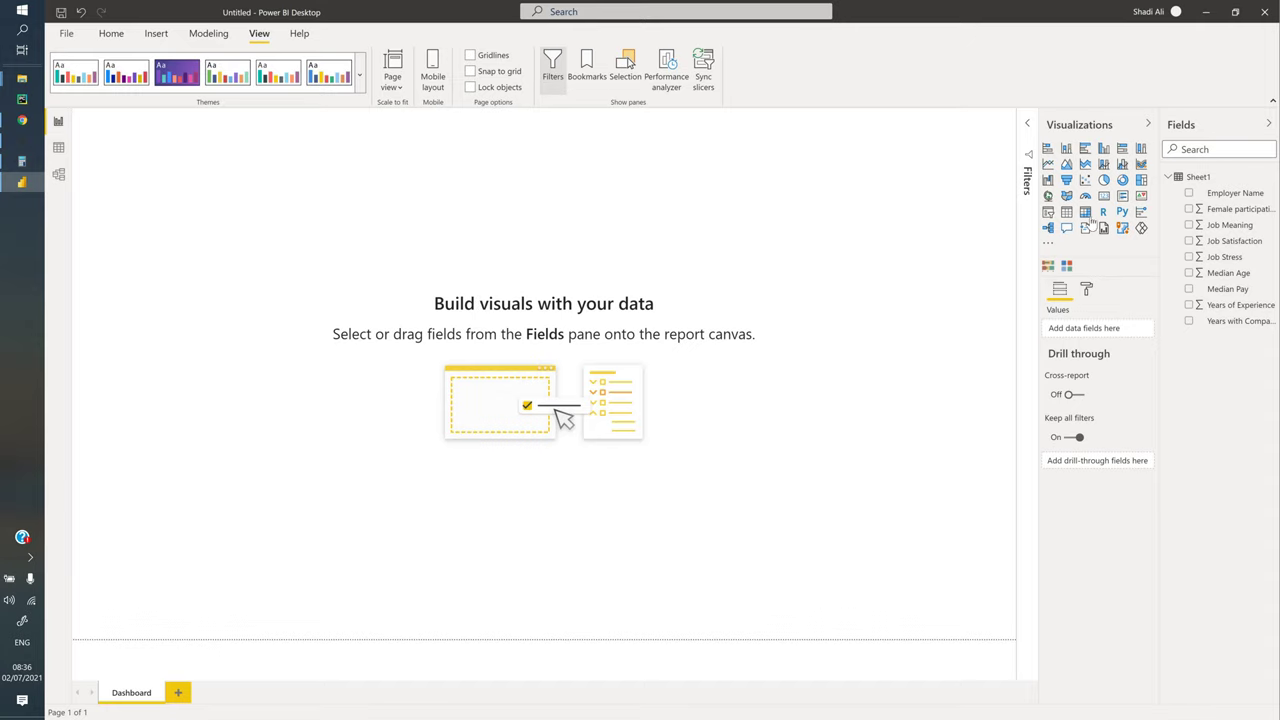
Add an empty treemap visual to the Dashboard page and rename the Employer Name field to Company
click(1141, 180)
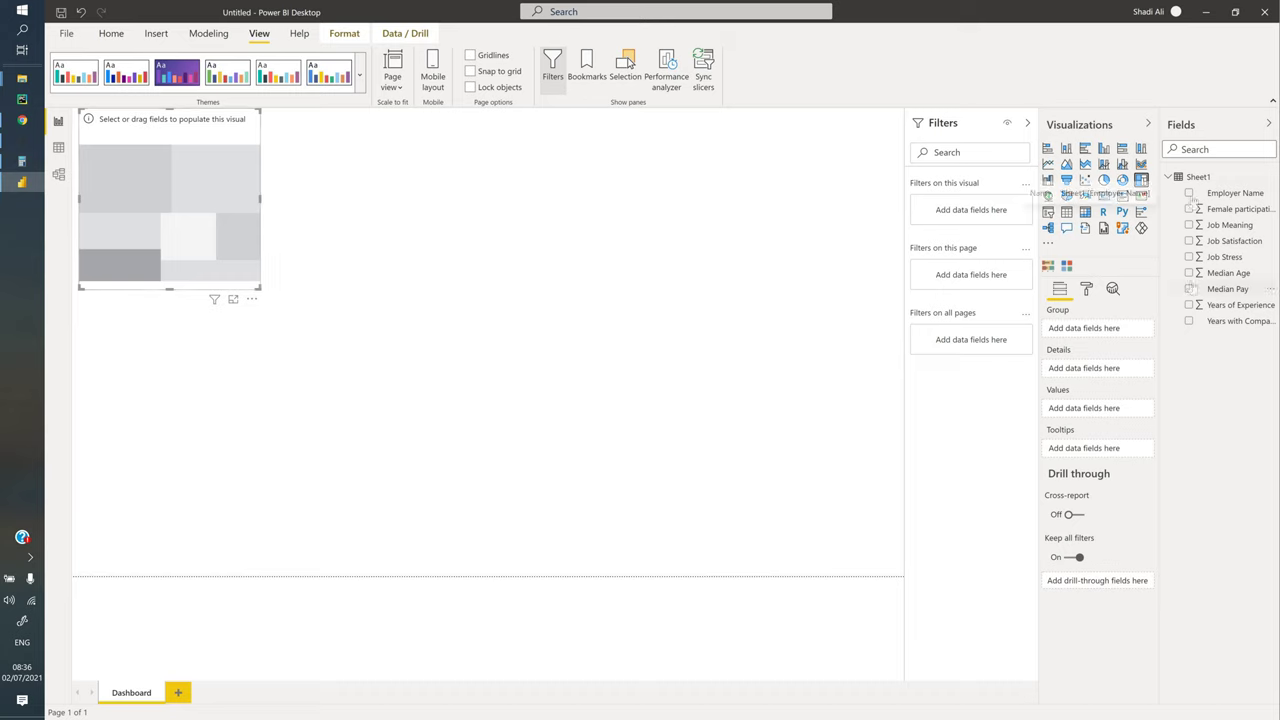
click(1232, 193)
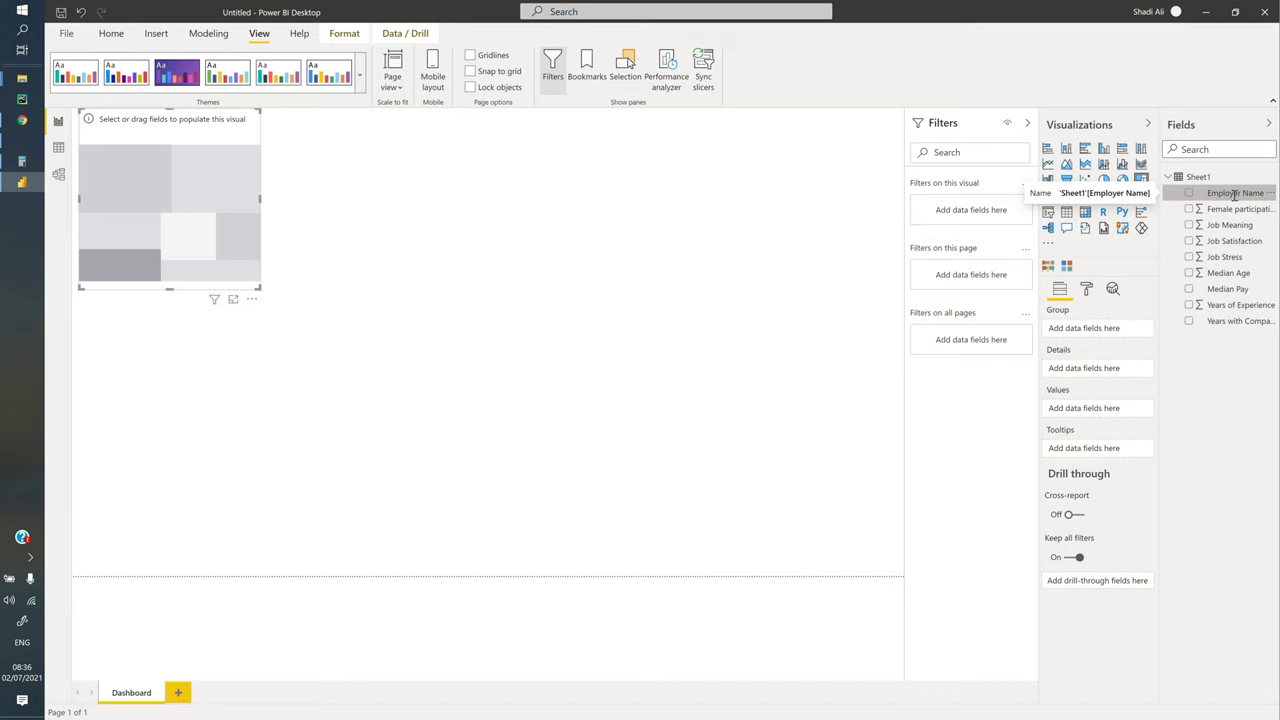
text(Compan)
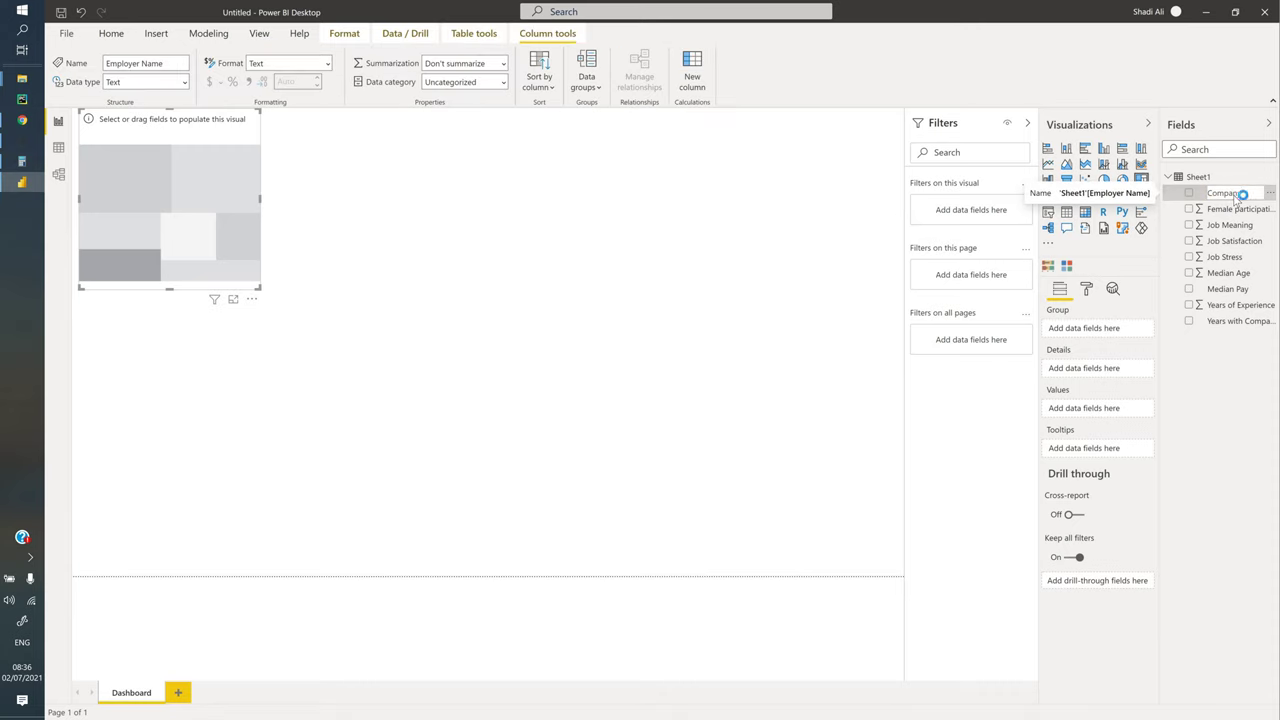
key(Return)
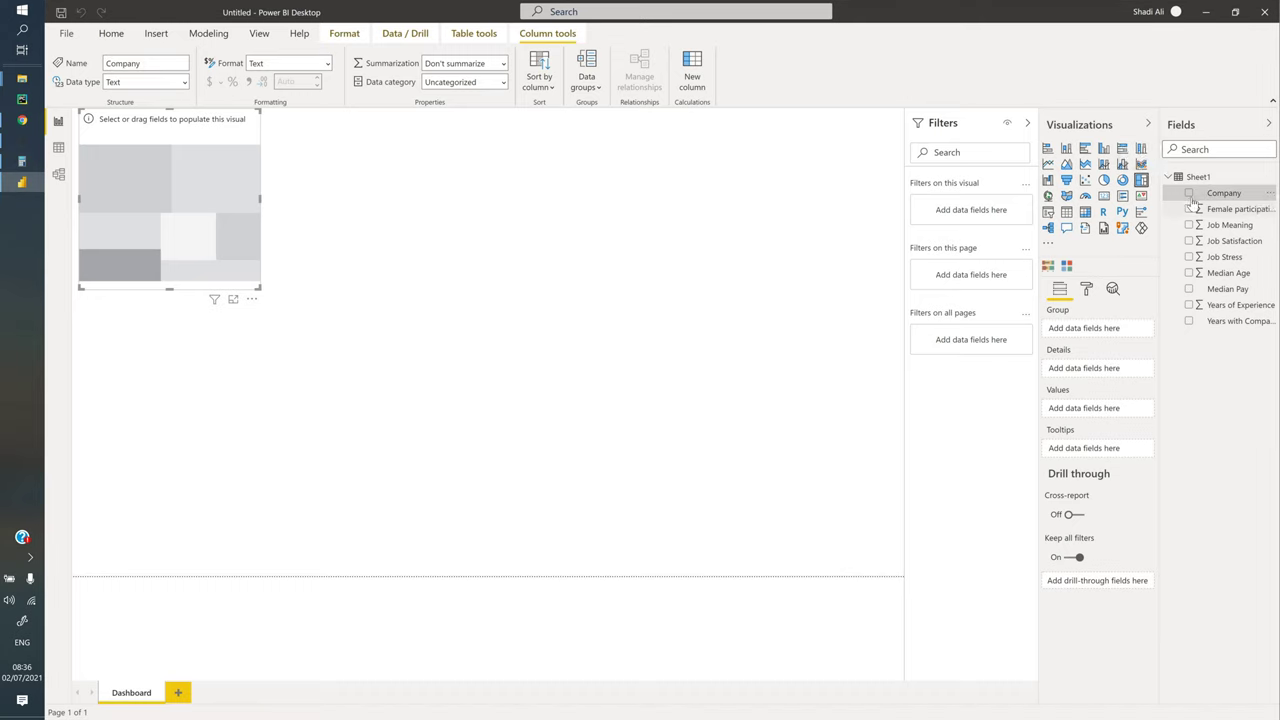
Group the treemap by Company and use Median Pay as its values
click(1189, 193)
click(1189, 289)
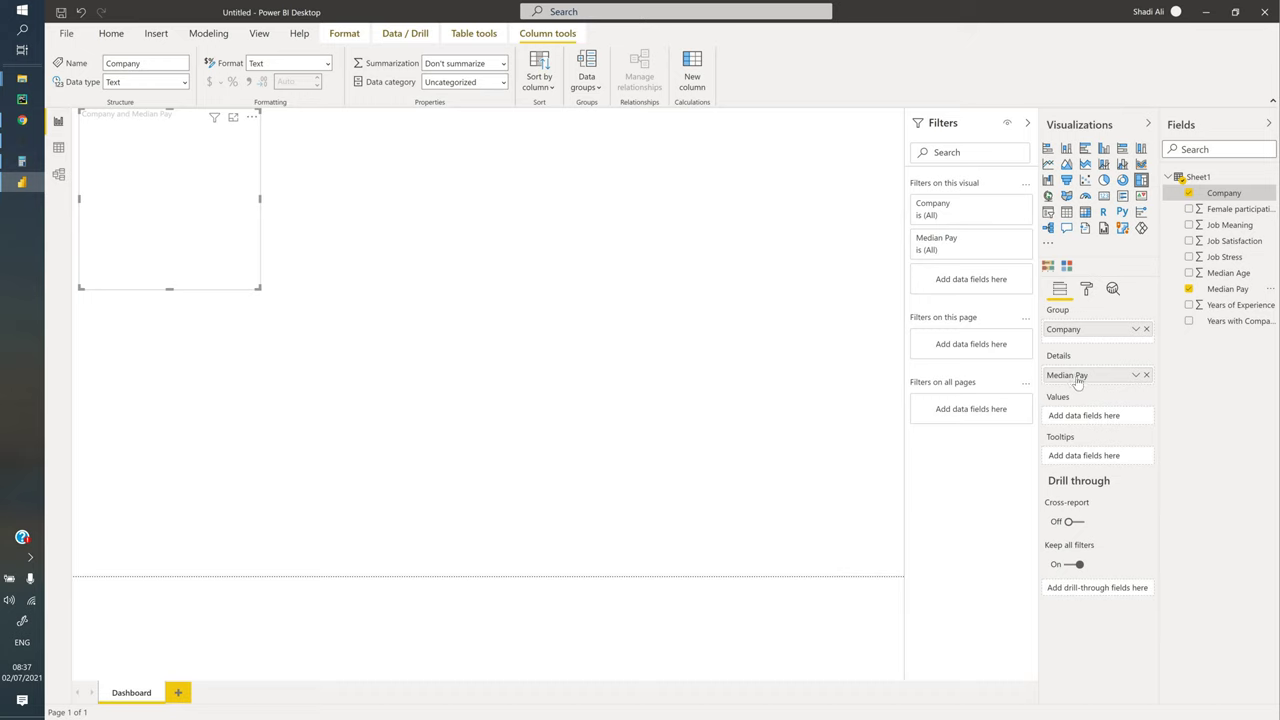
drag(1077, 381, 1087, 421)
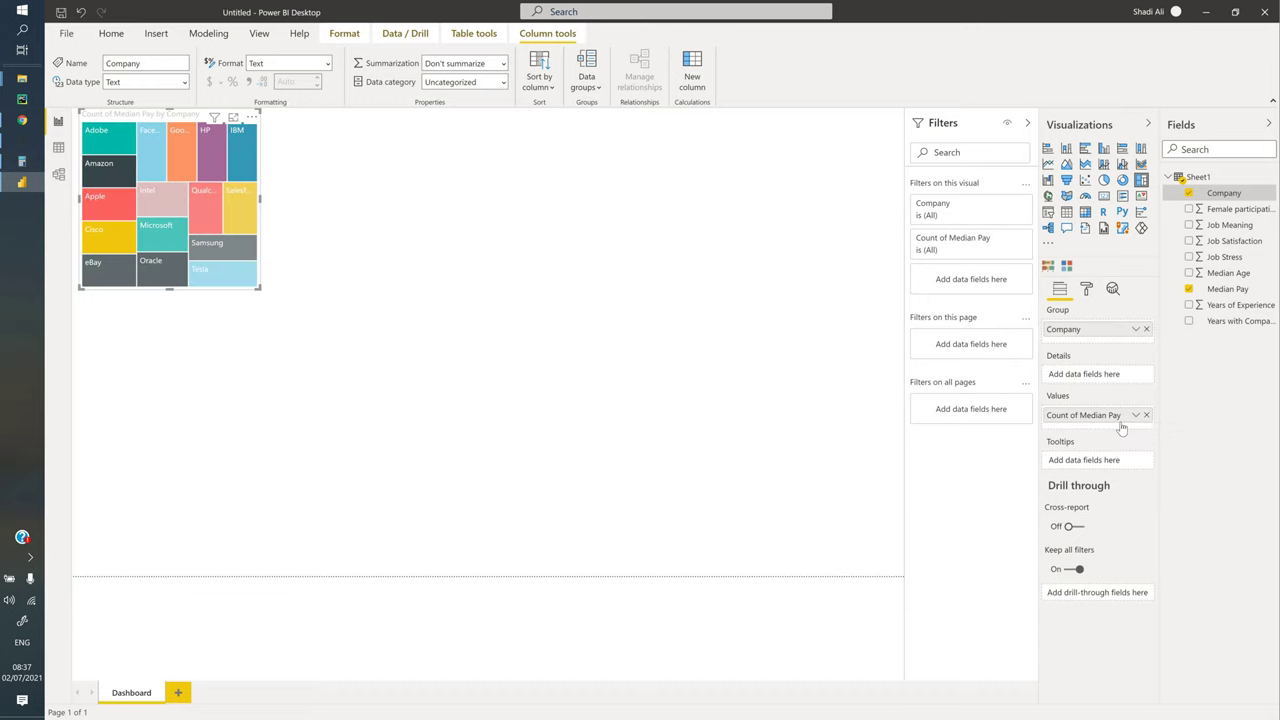
Check which summarization options are offered for Median Pay in the treemap's values
click(1136, 415)
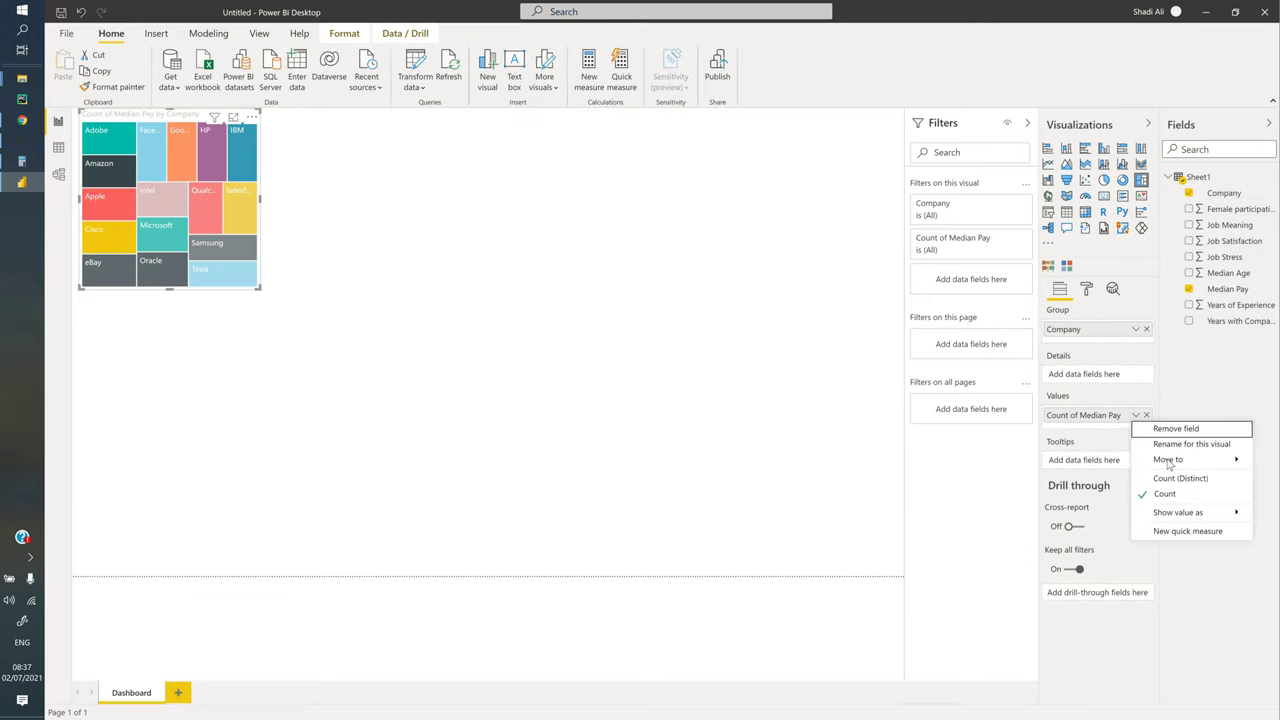
click(1136, 415)
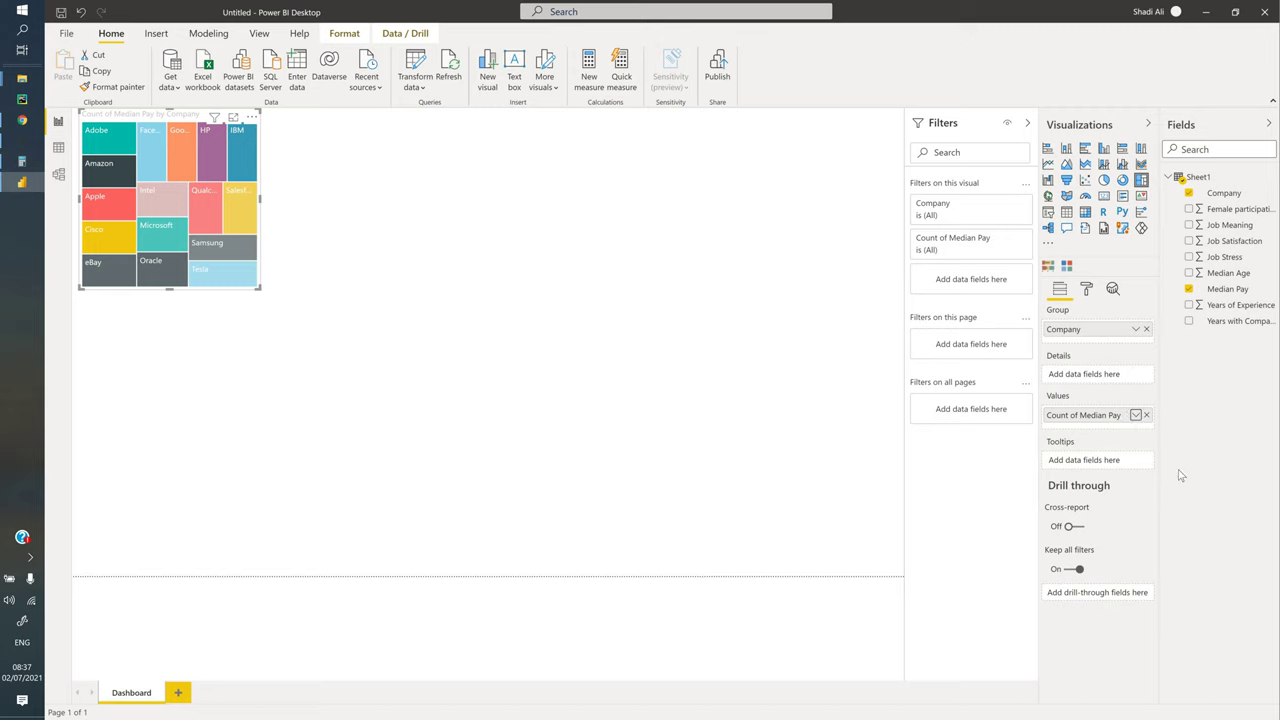
click(1136, 415)
mouse_move(1180, 459)
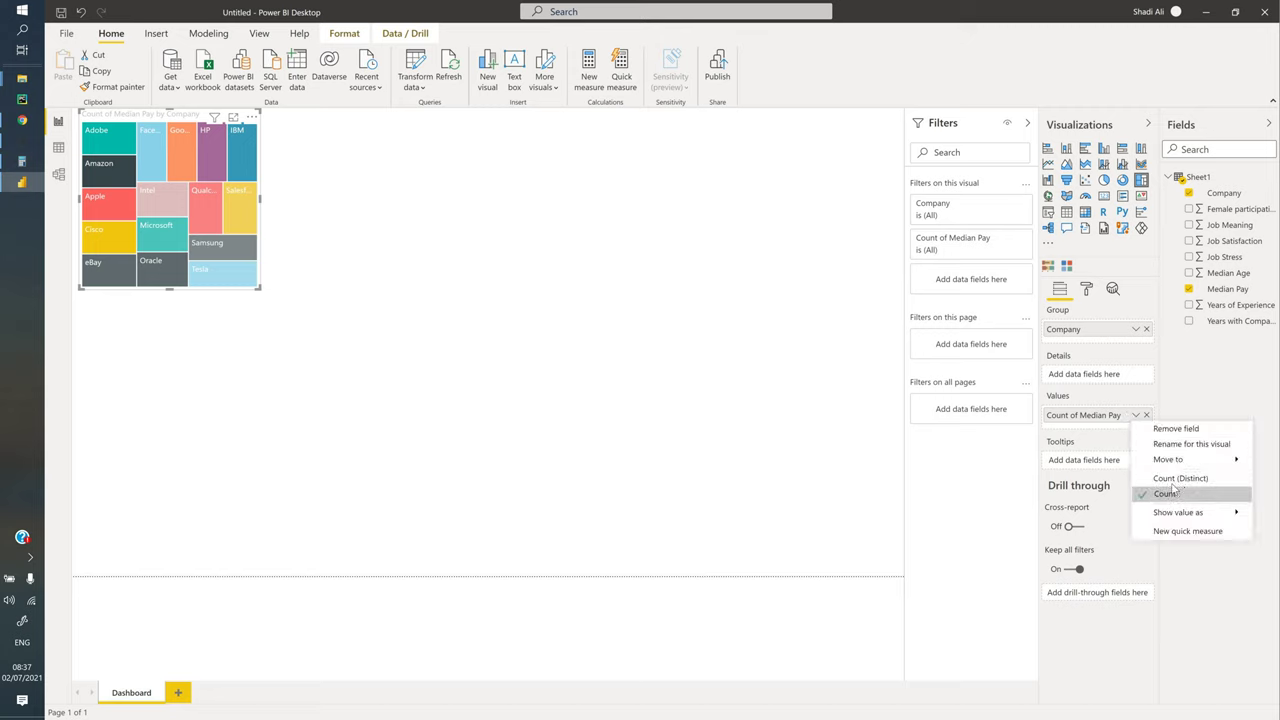
click(1107, 415)
click(1135, 415)
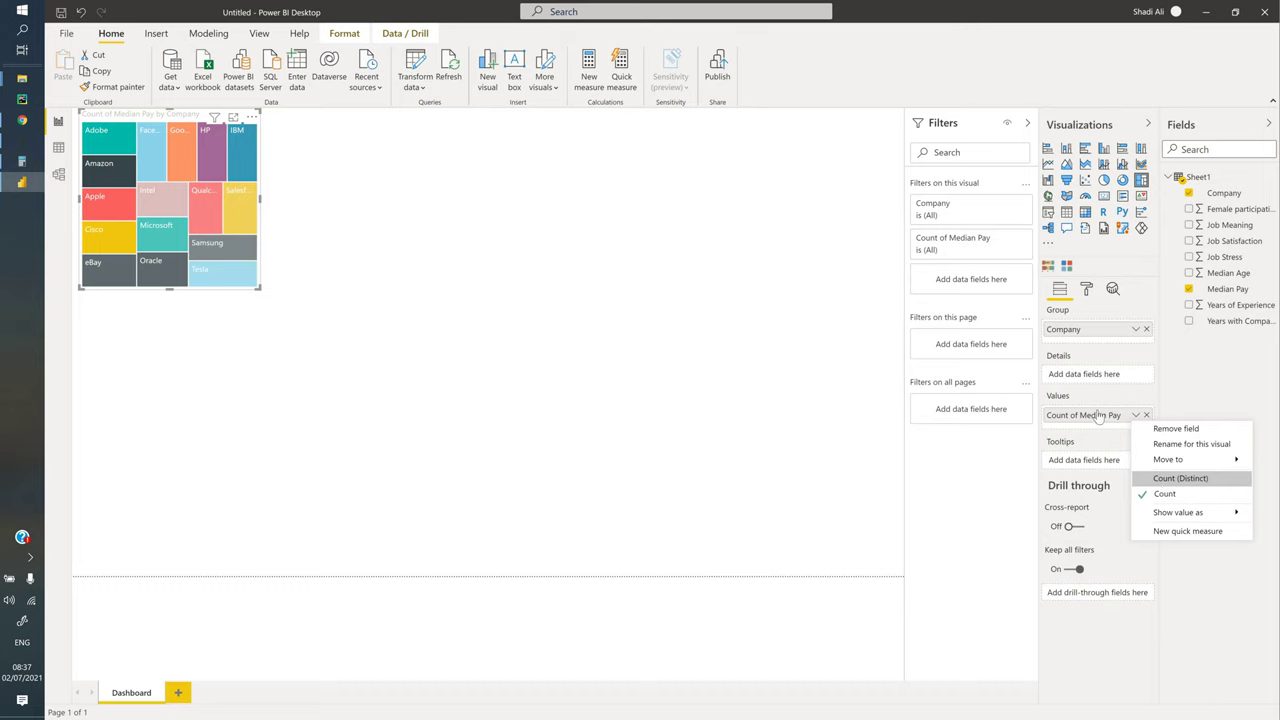
click(703, 255)
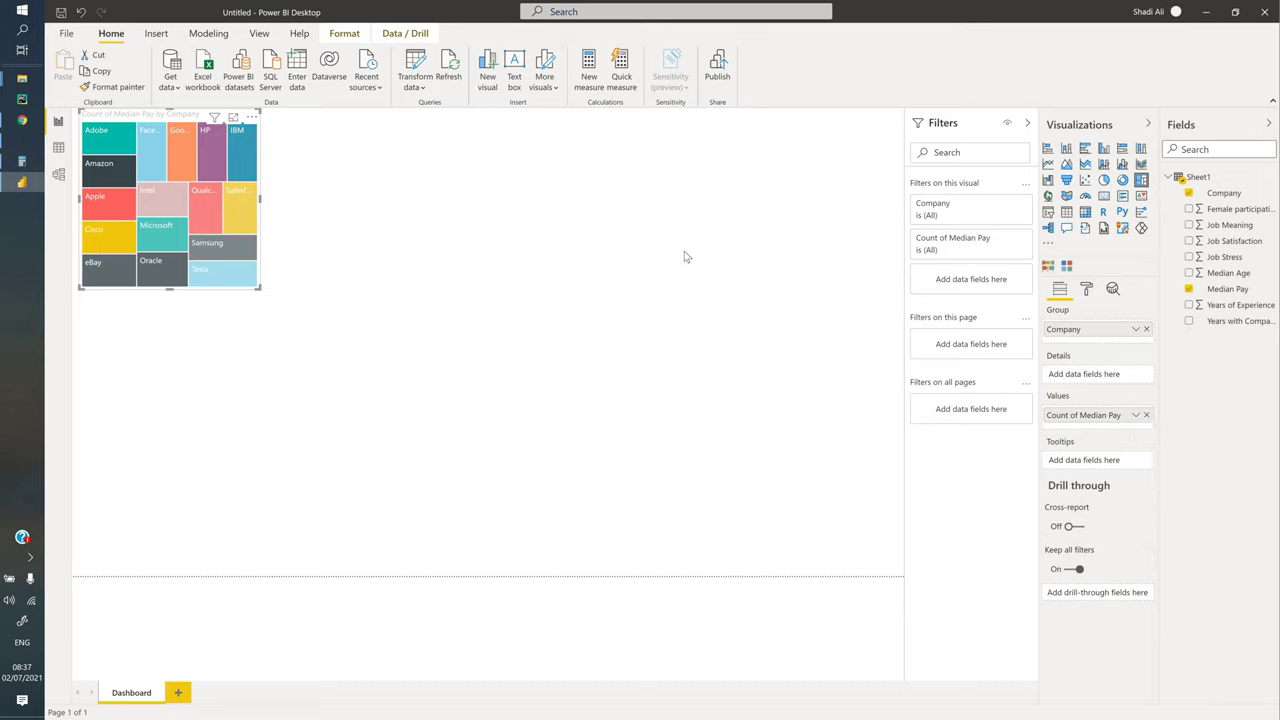
Change the Median Pay column's data type to a numeric type in the Sheet1 data table, accepting the data type change
click(58, 150)
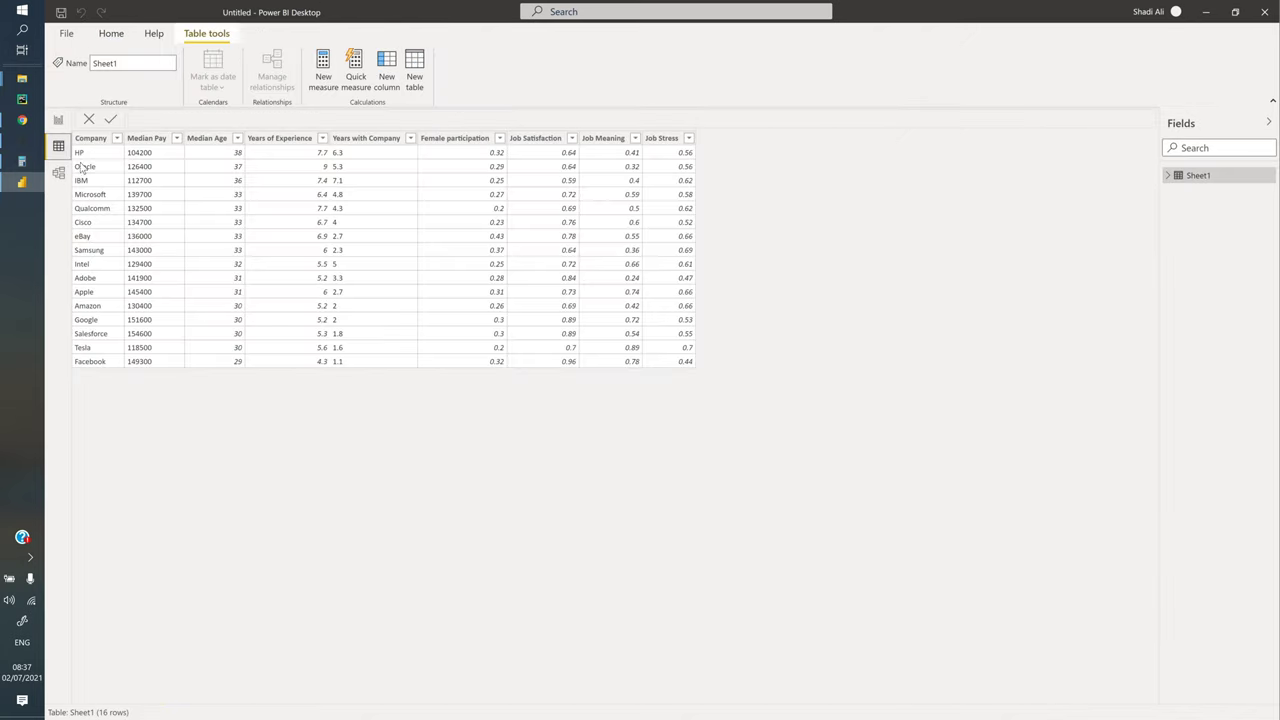
click(165, 185)
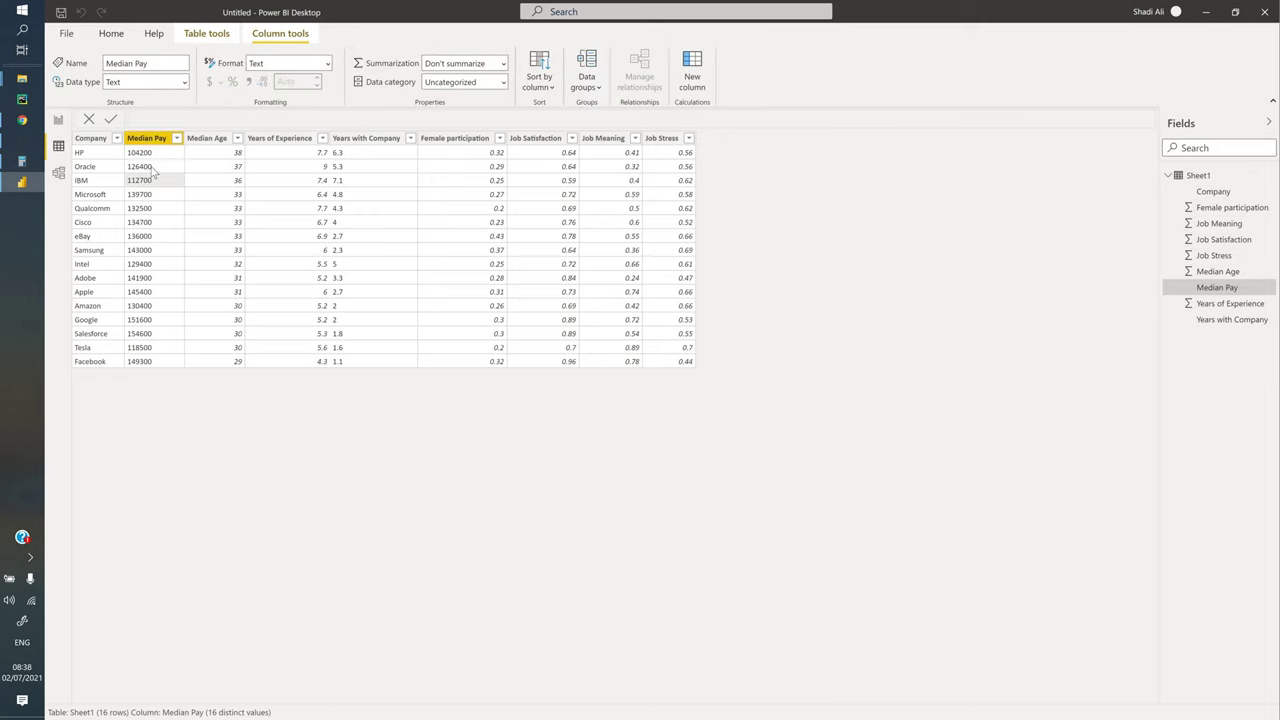
click(155, 83)
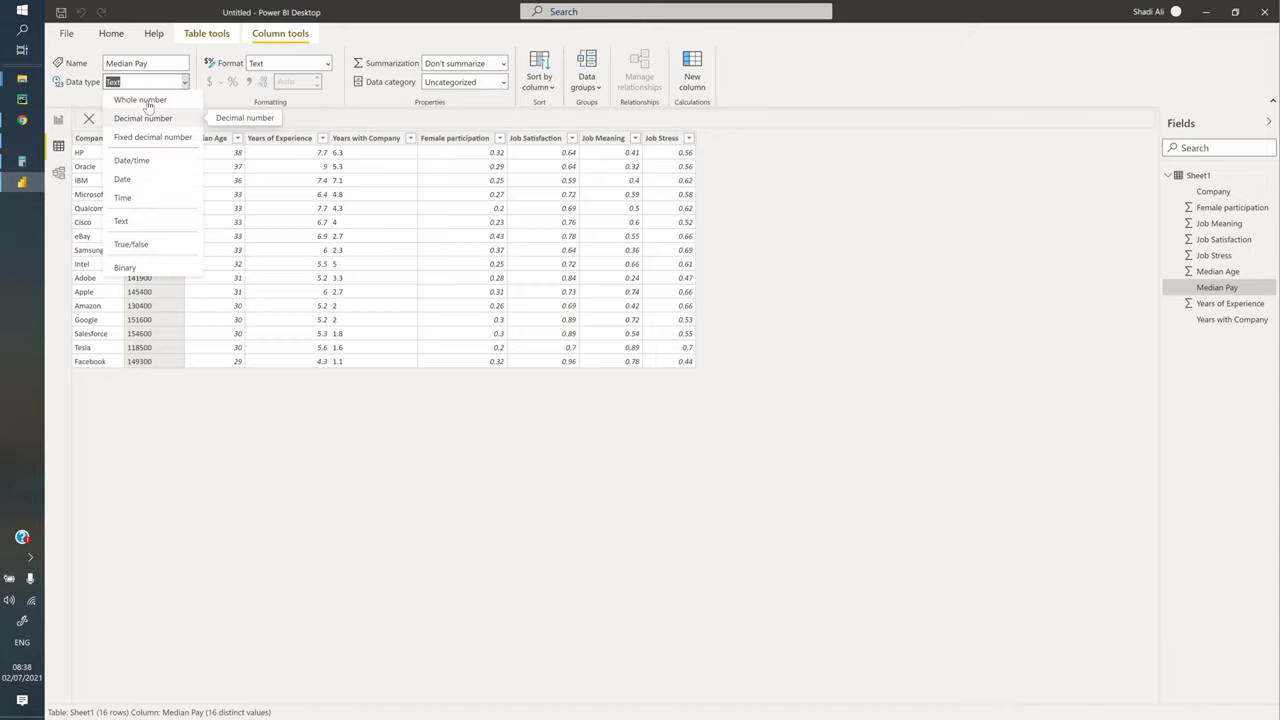
click(191, 141)
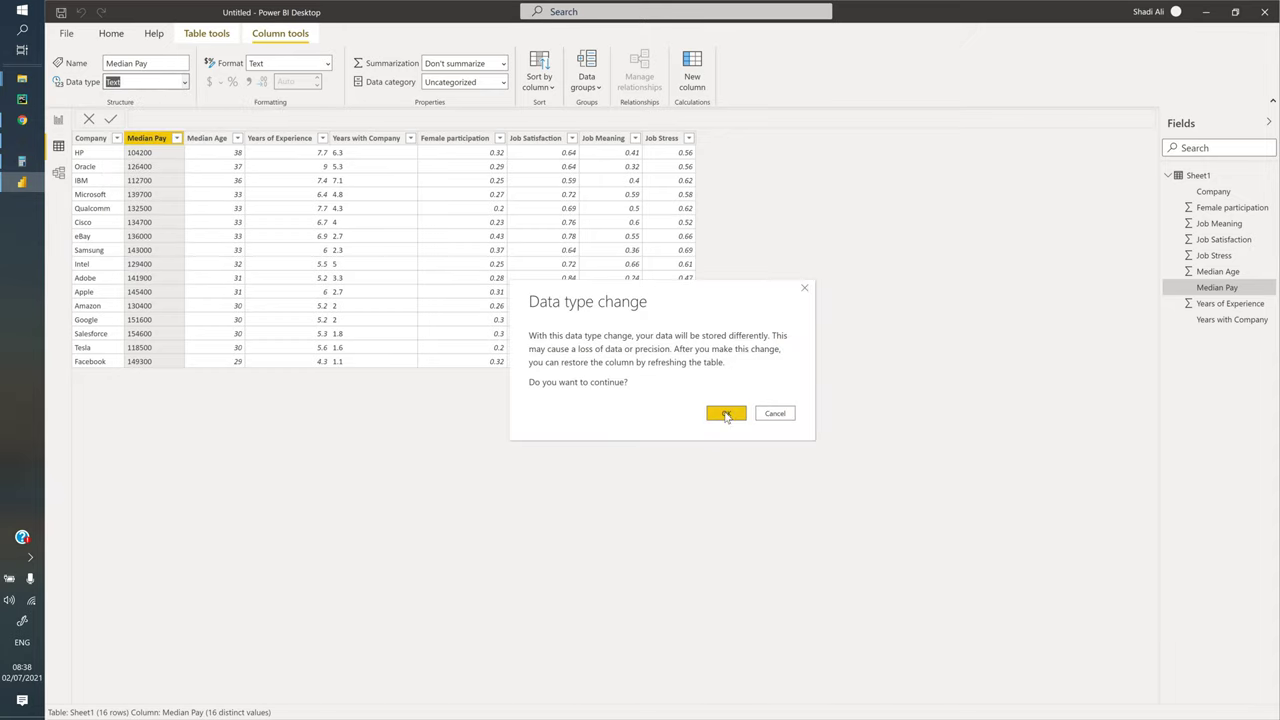
key(Return)
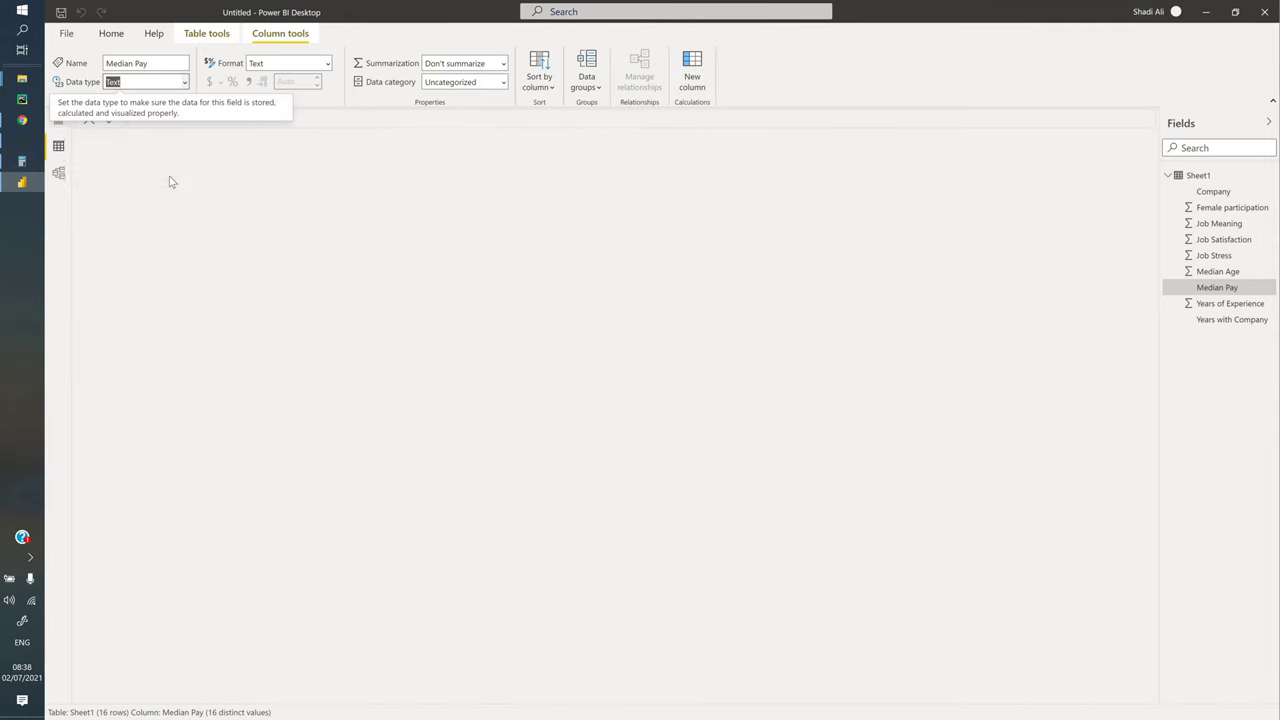
click(190, 266)
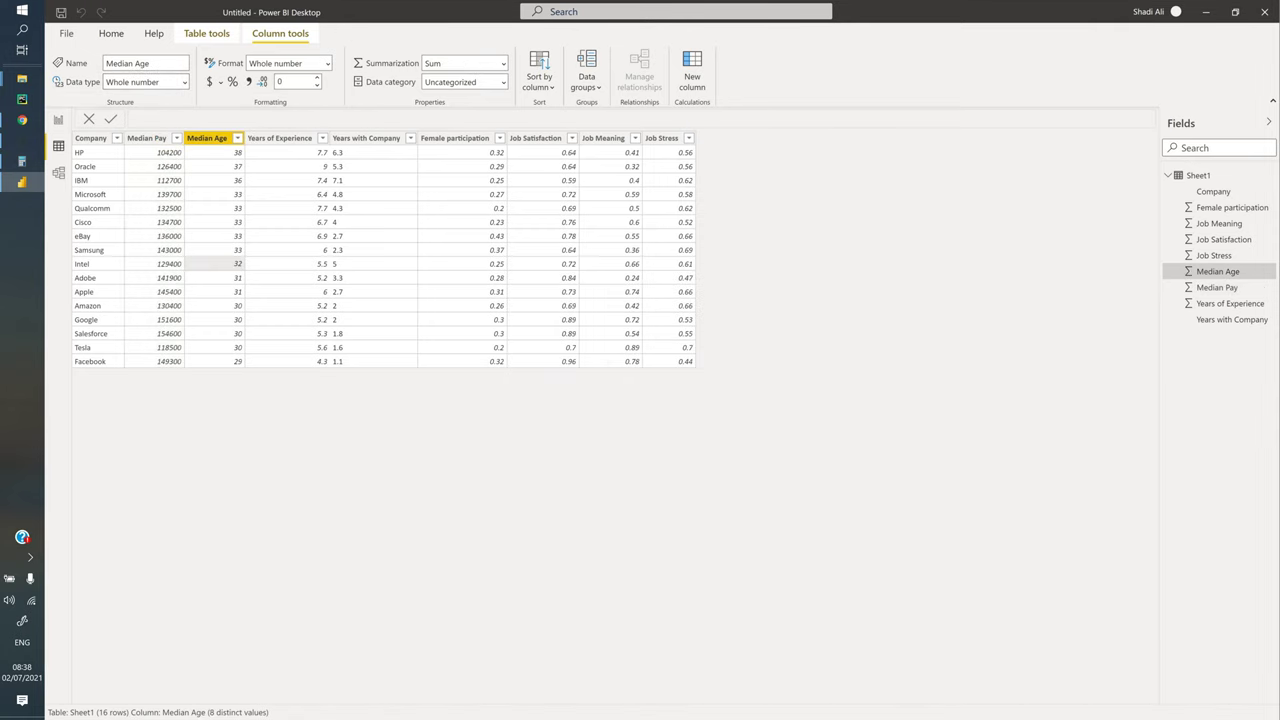
Return to the report and summarize the treemap's Median Pay values by average
click(58, 121)
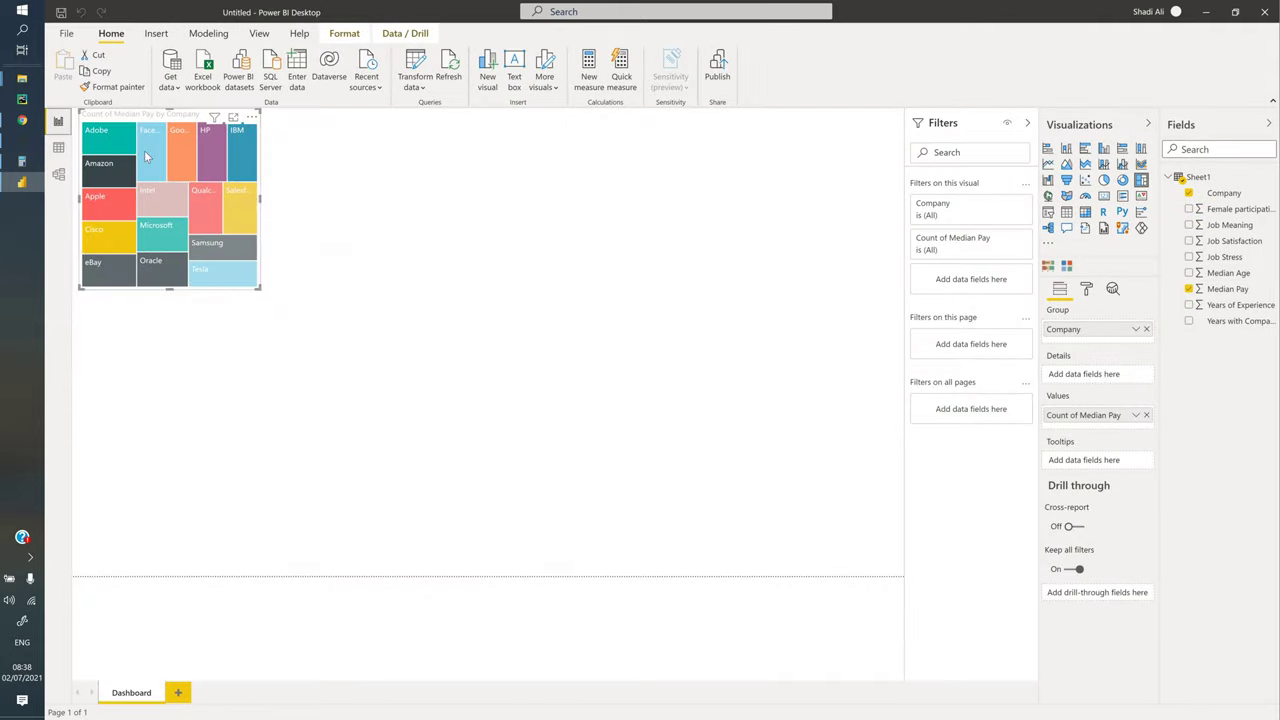
click(1136, 415)
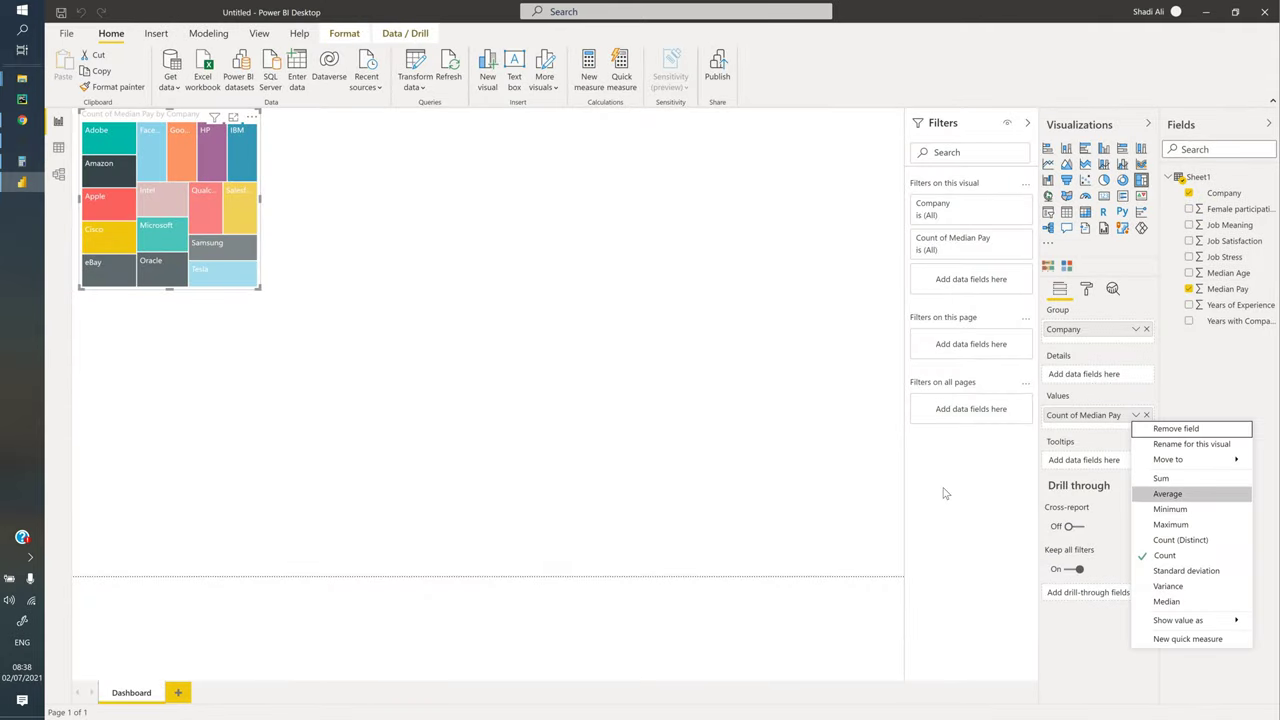
click(893, 470)
Enlarge the treemap to about 388 by 350 and move it to about X 150, Y 370 on the page
drag(258, 288, 327, 333)
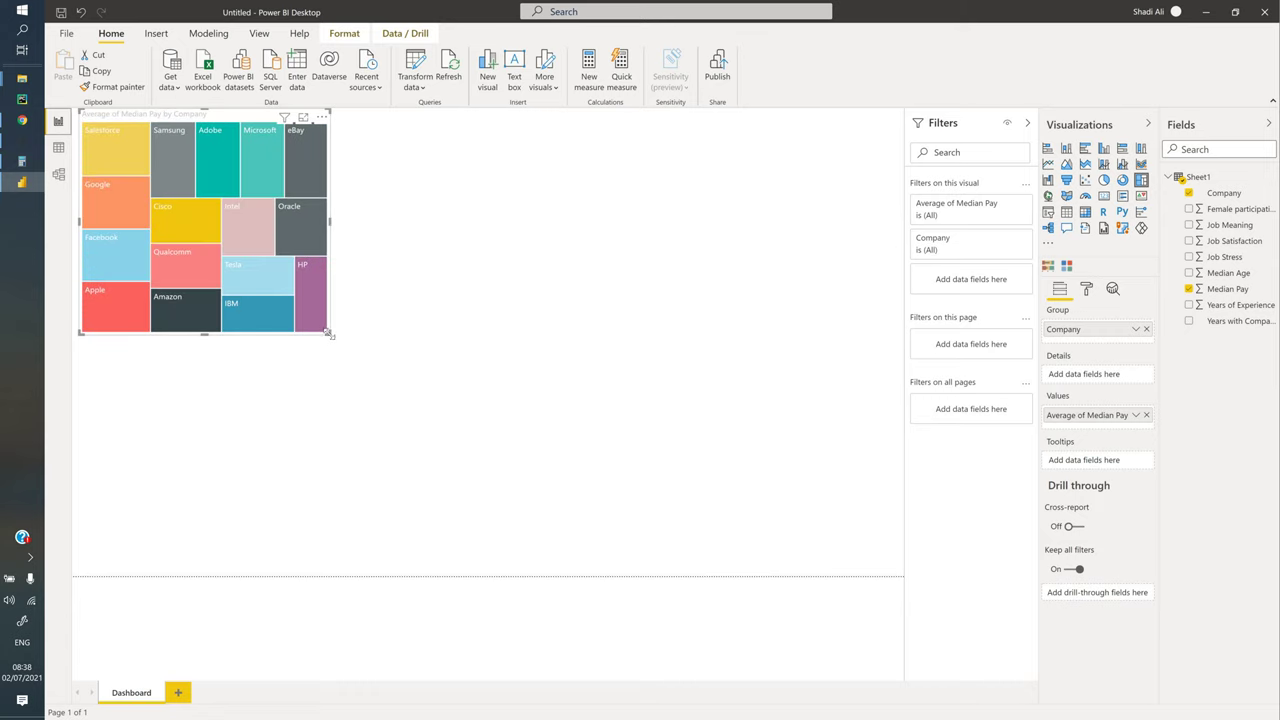
drag(173, 116, 261, 379)
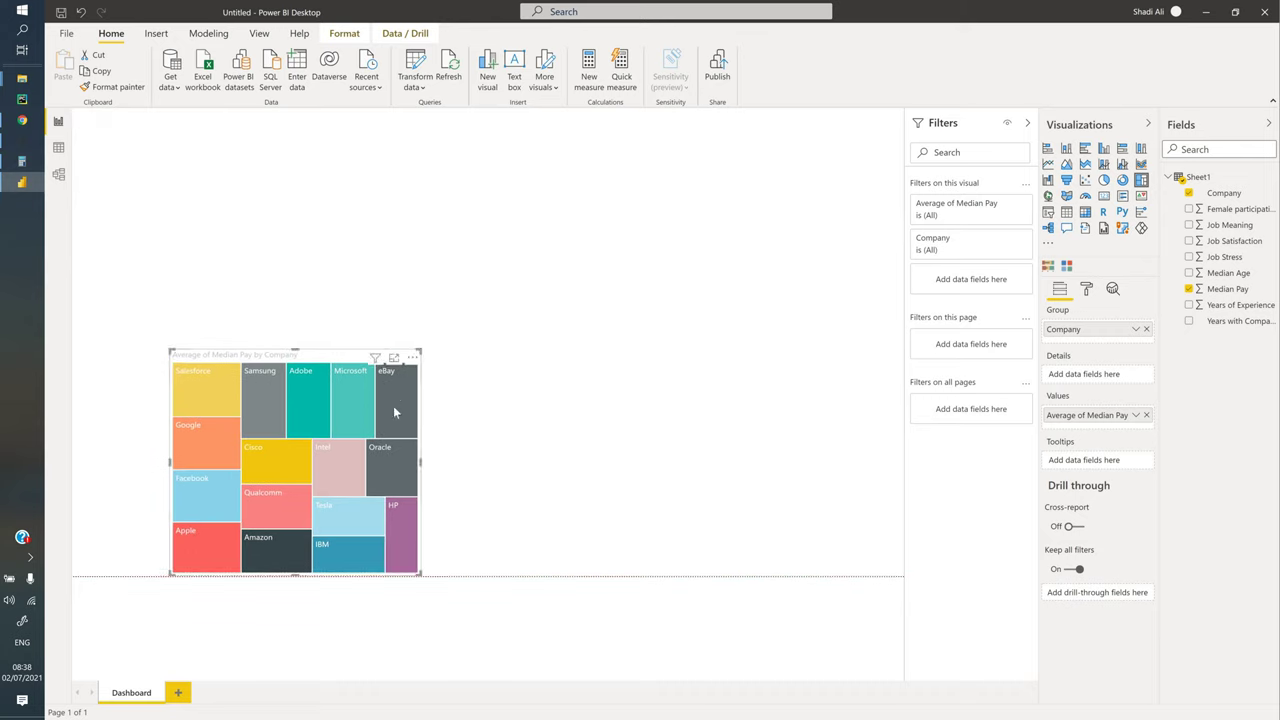
Try showing a legend on the treemap through its format settings
click(1088, 292)
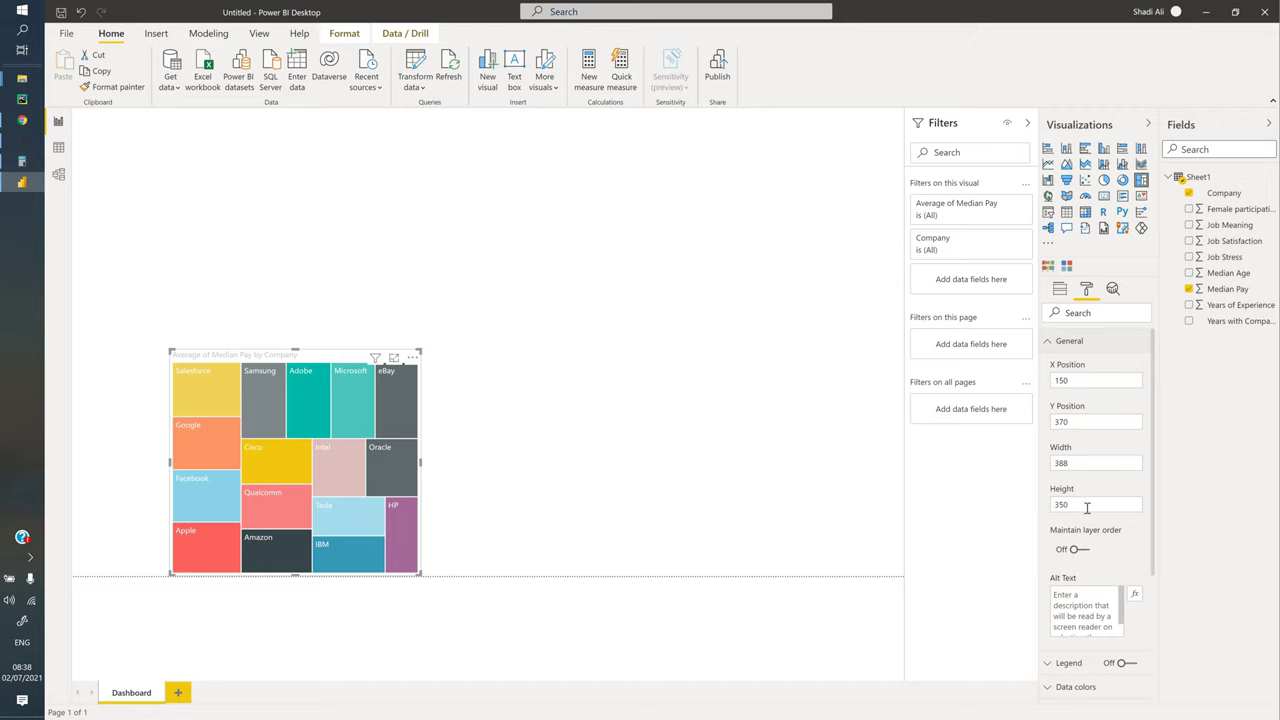
click(1052, 343)
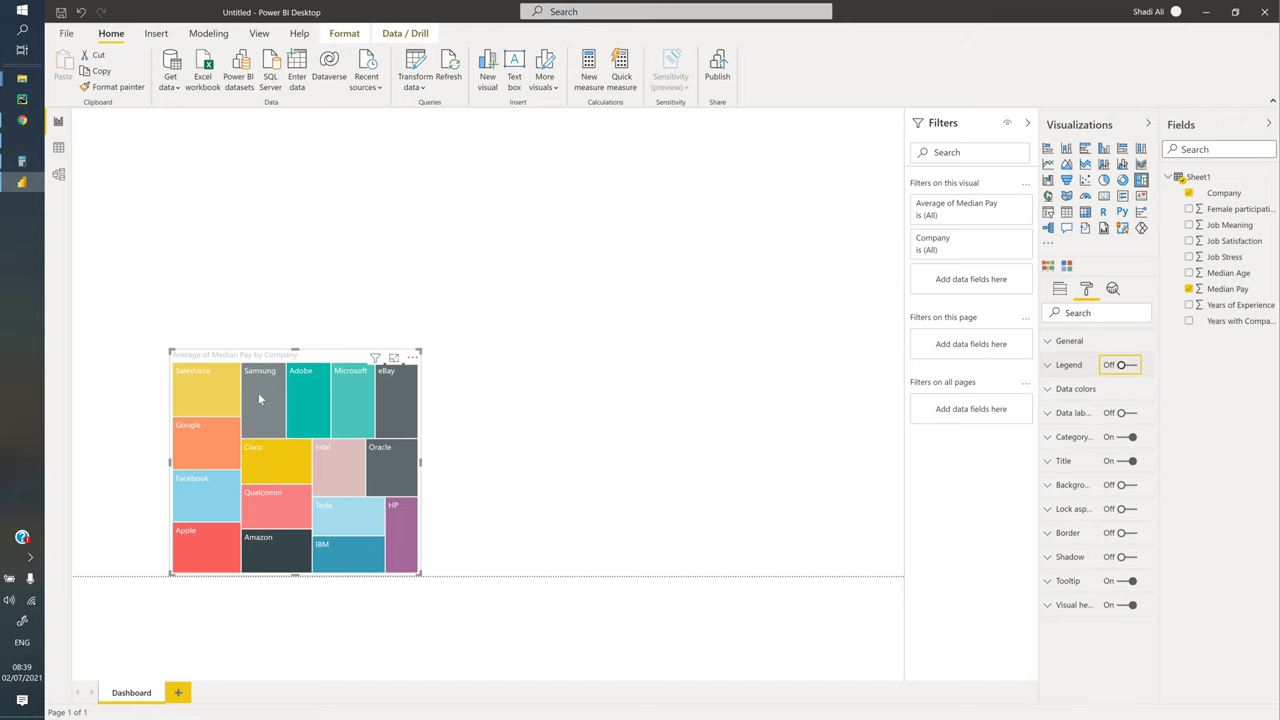
click(1120, 365)
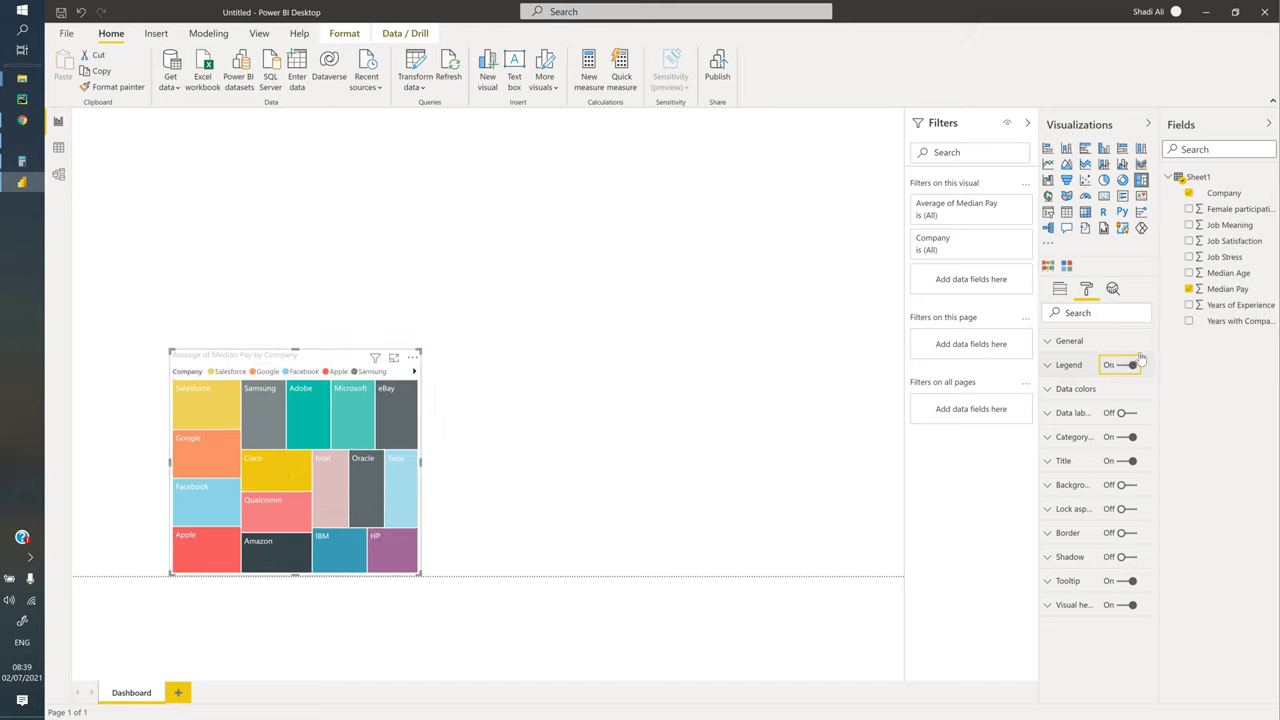
Open the advanced controls for the treemap's data colors and make the color scale diverging
click(1052, 390)
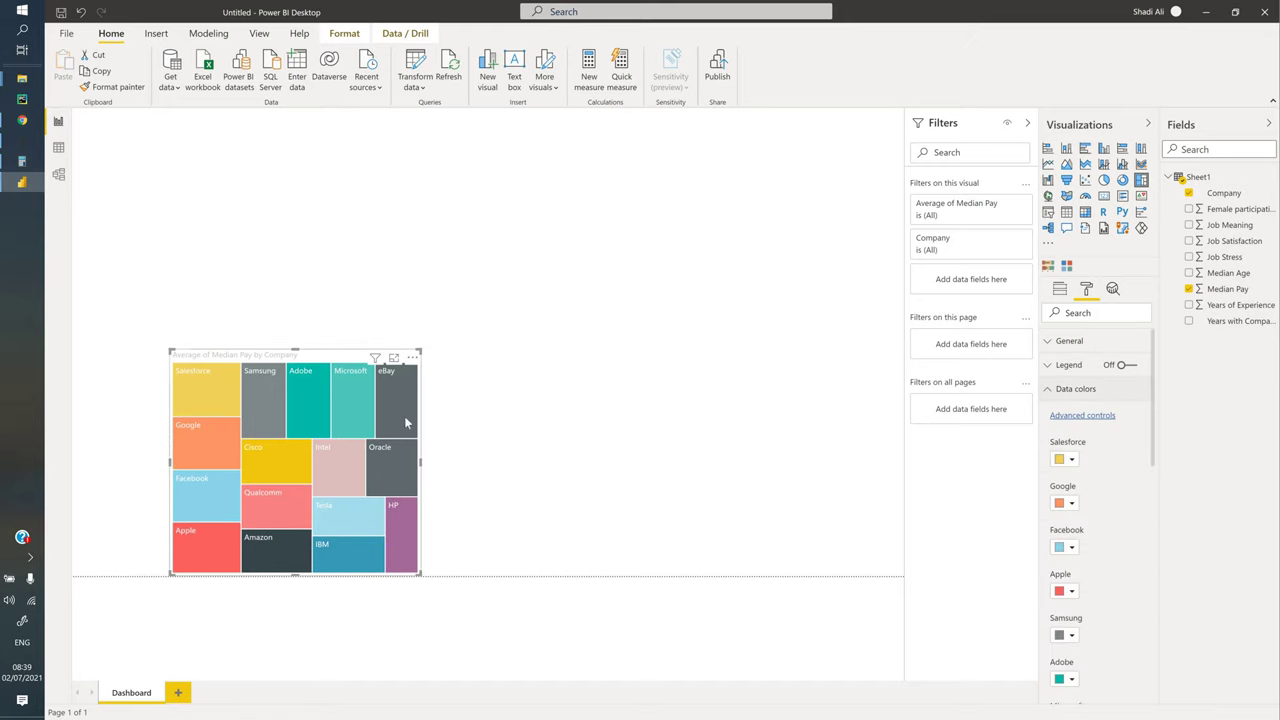
scroll(1100, 455, down, 8)
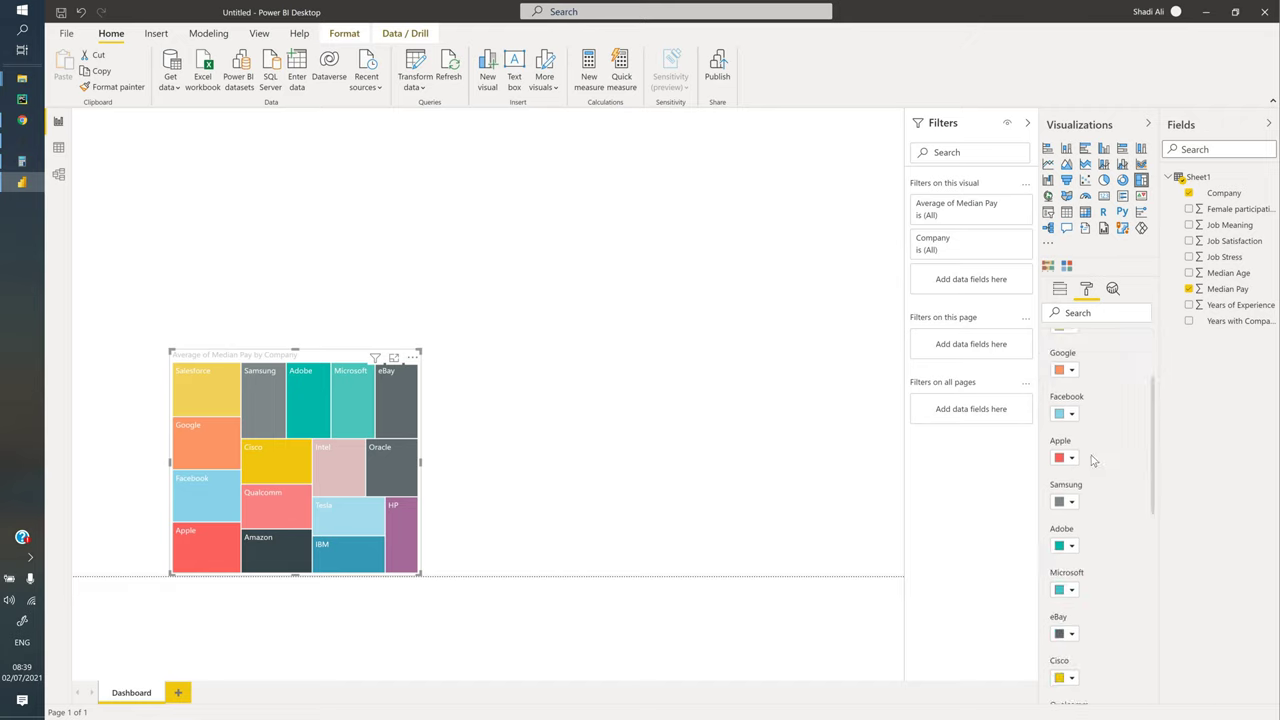
scroll(1124, 460, up, 5)
scroll(1124, 460, up, 5)
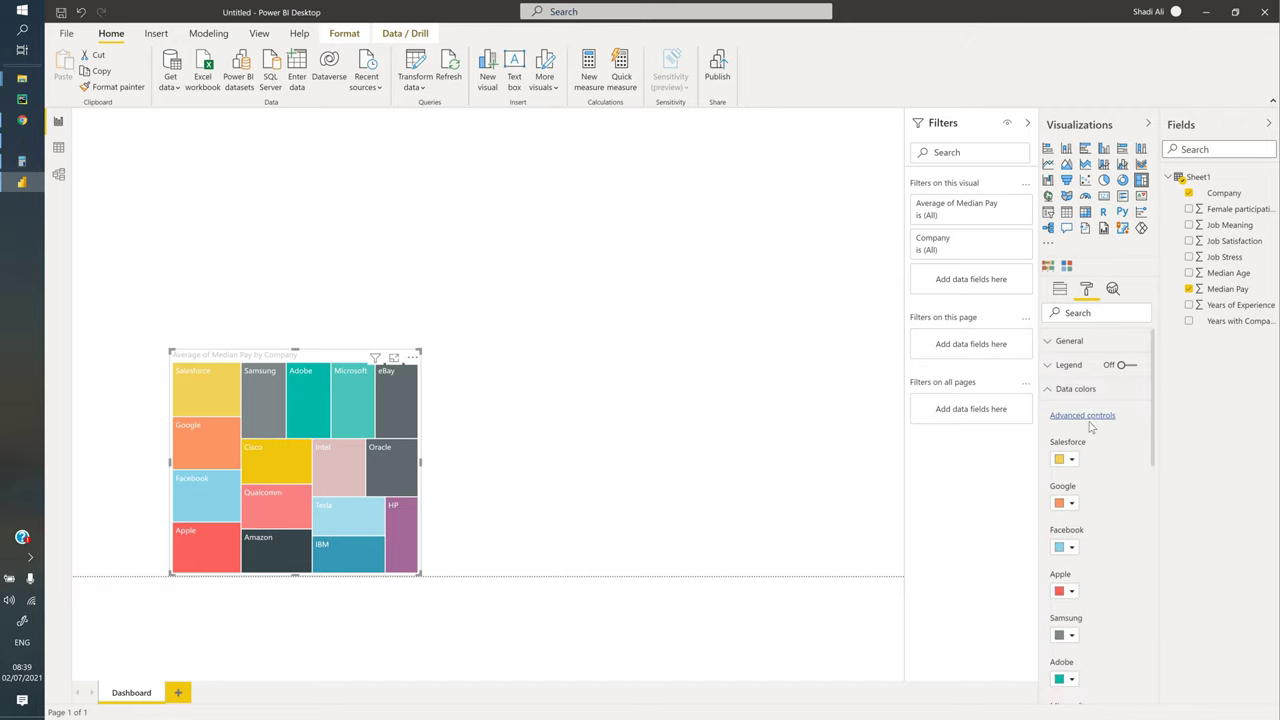
click(1082, 415)
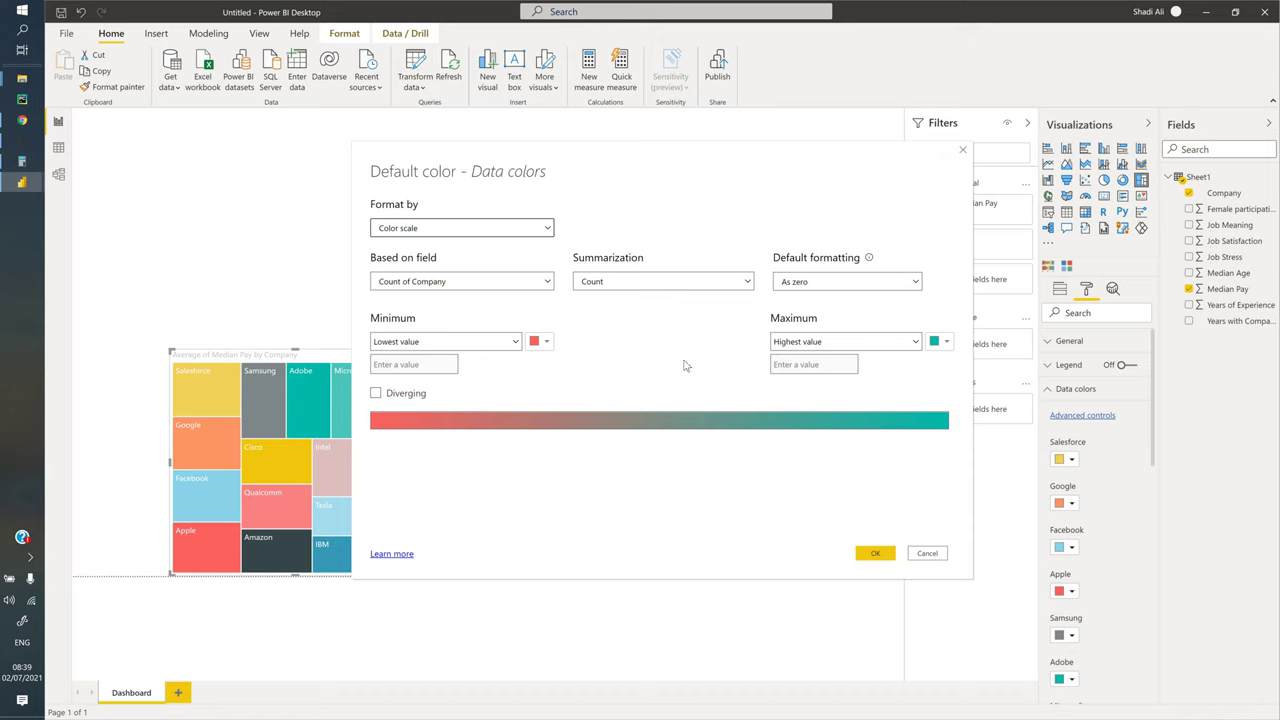
click(376, 393)
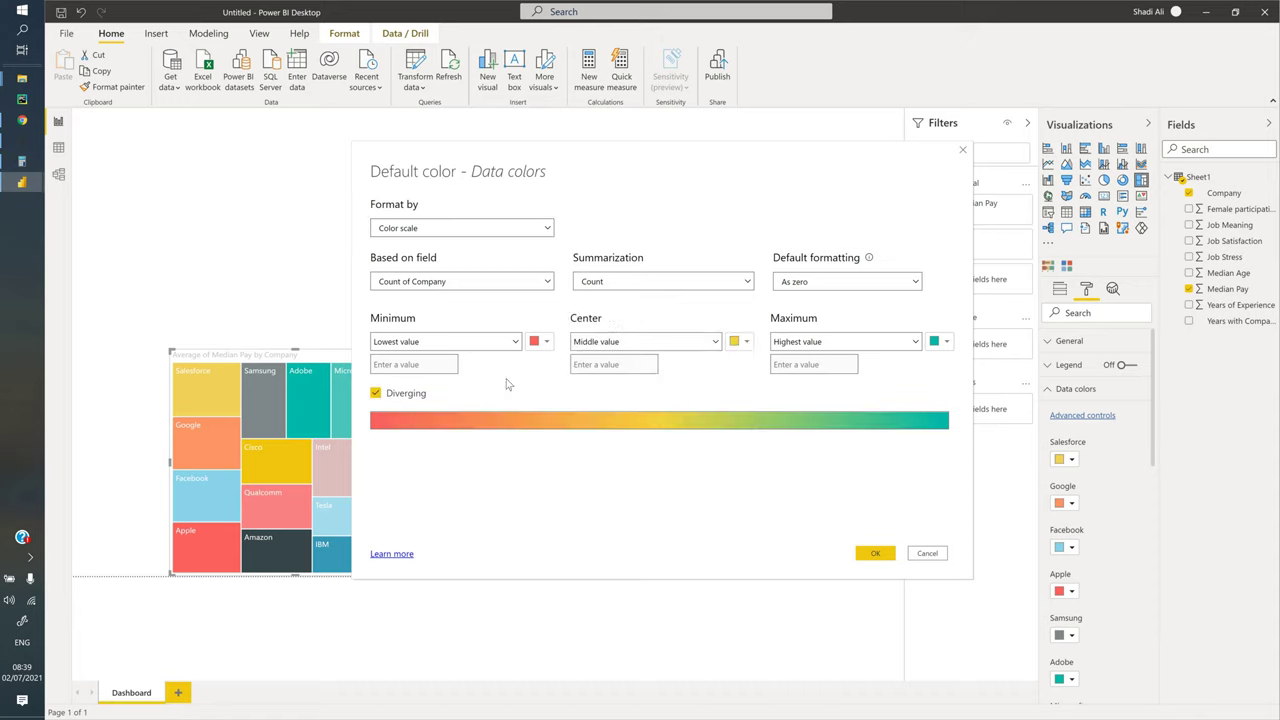
Set the diverging scale's minimum color to light purple, its center to medium purple and its maximum to the darkest purple
click(544, 345)
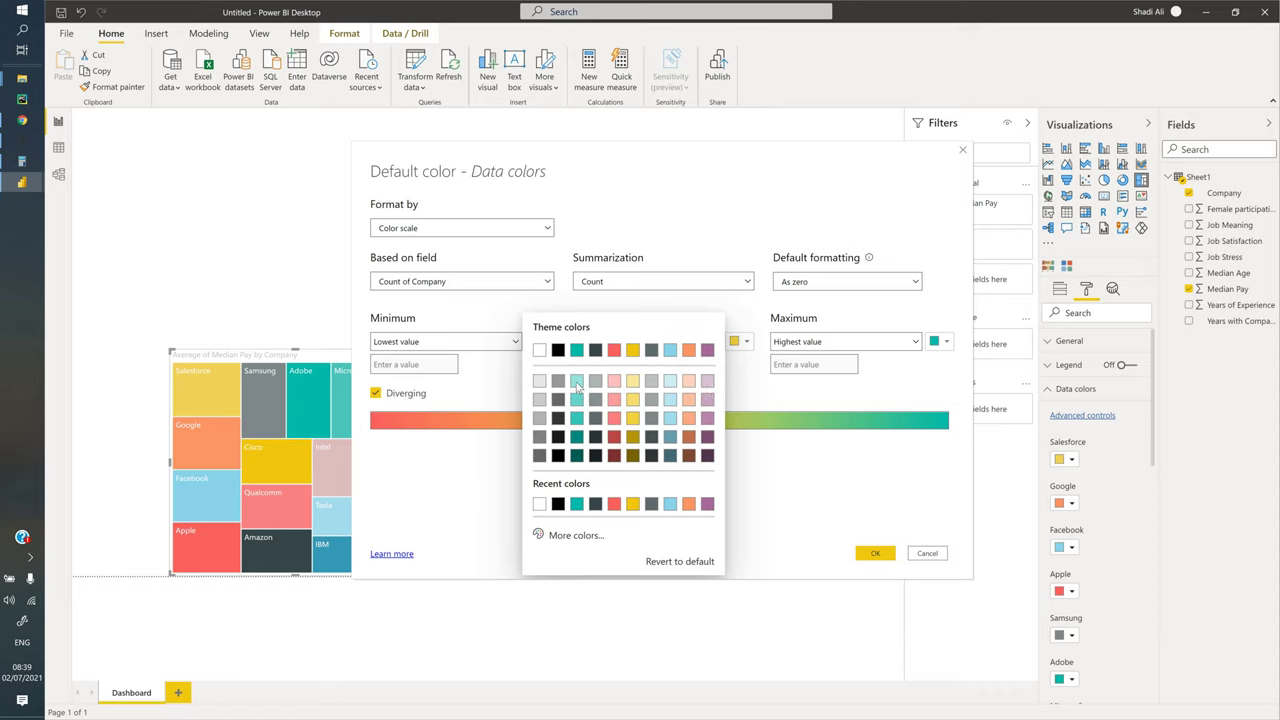
click(706, 383)
click(744, 343)
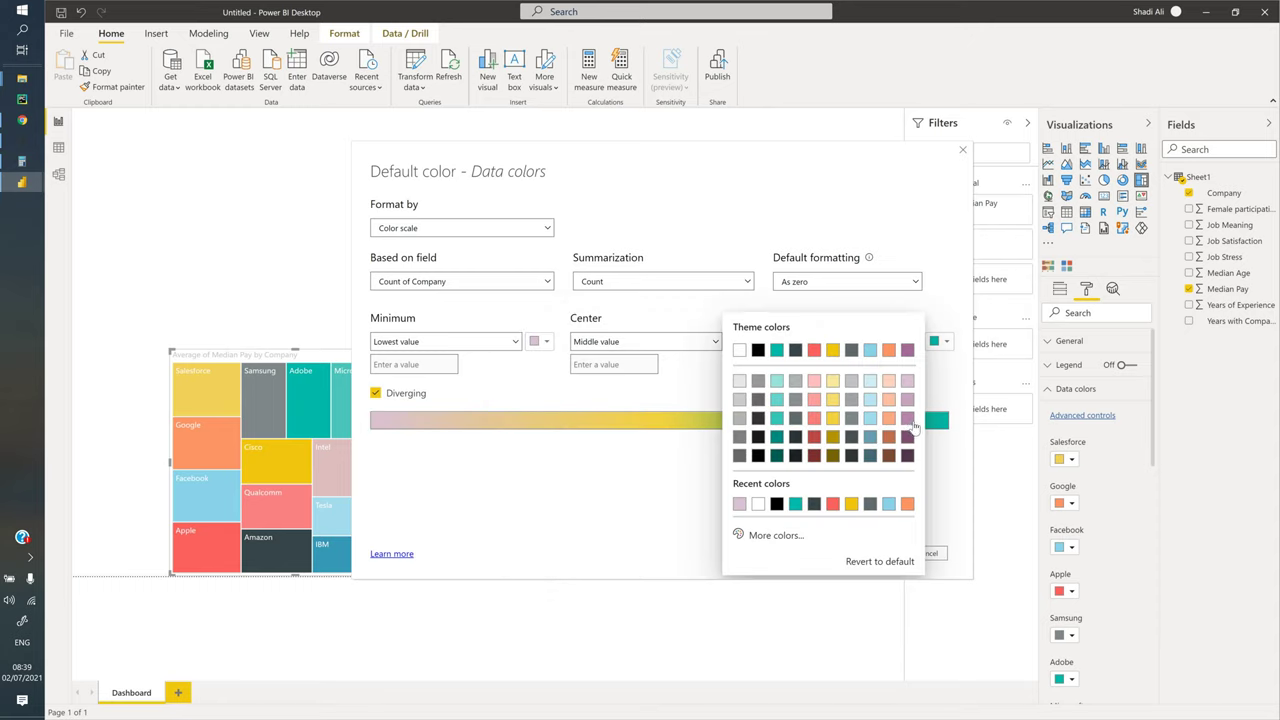
click(907, 399)
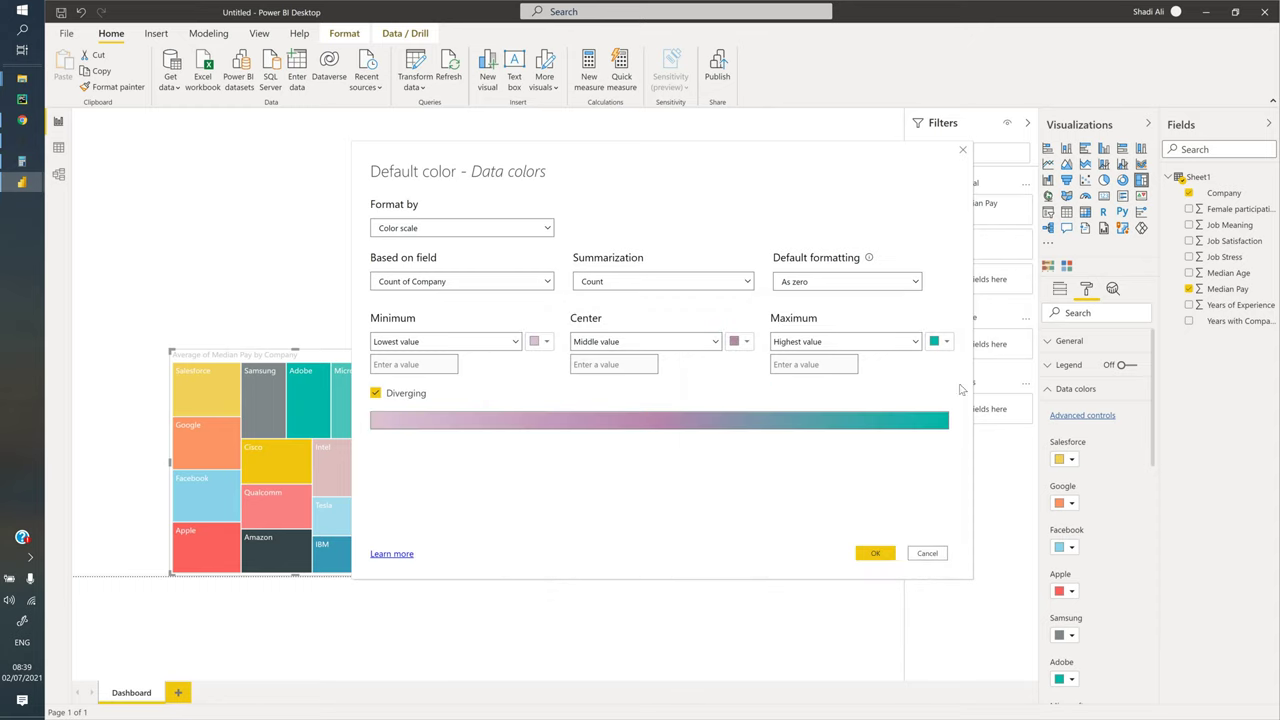
click(932, 455)
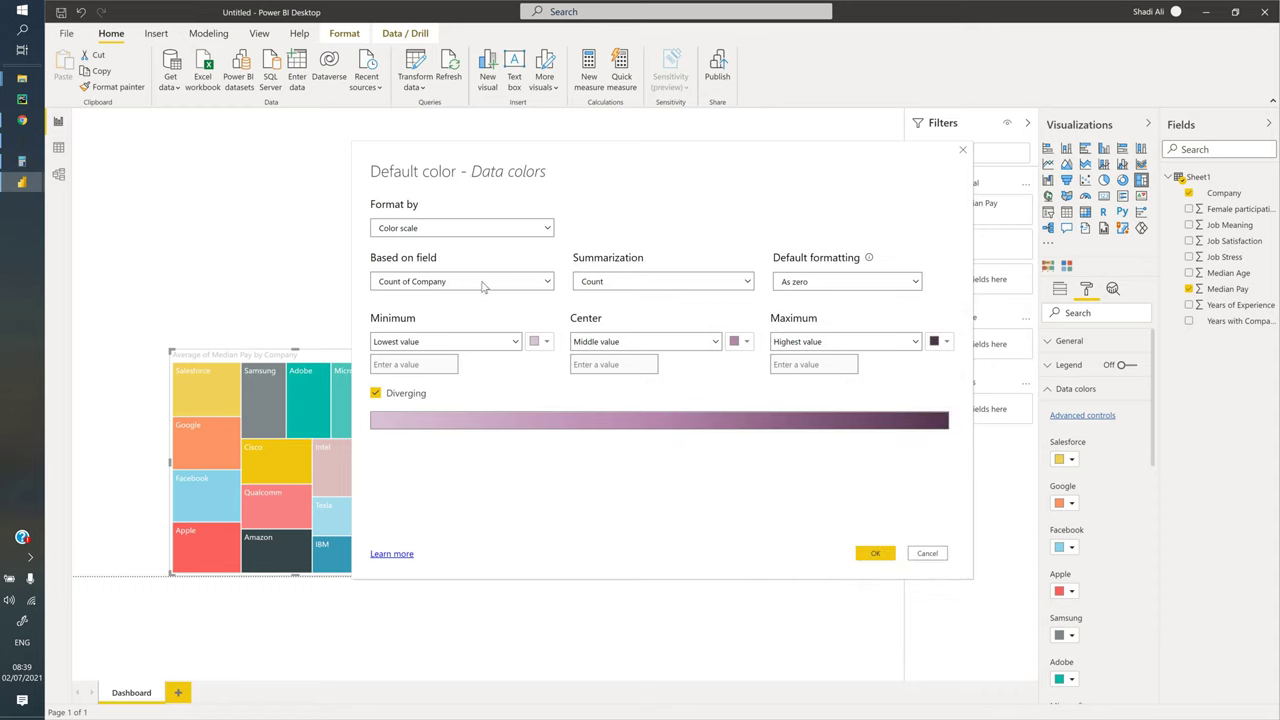
Base the color scale on the Median Pay field summarized by Average and apply it to the treemap
click(539, 285)
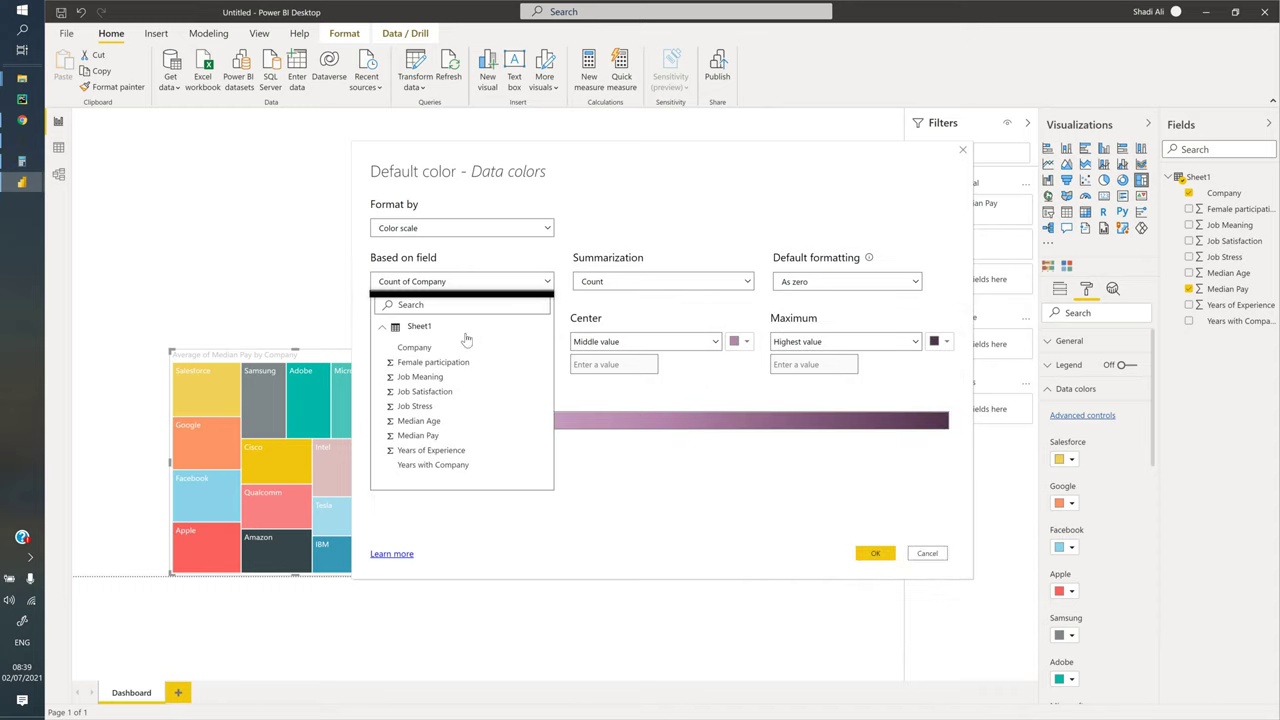
click(440, 436)
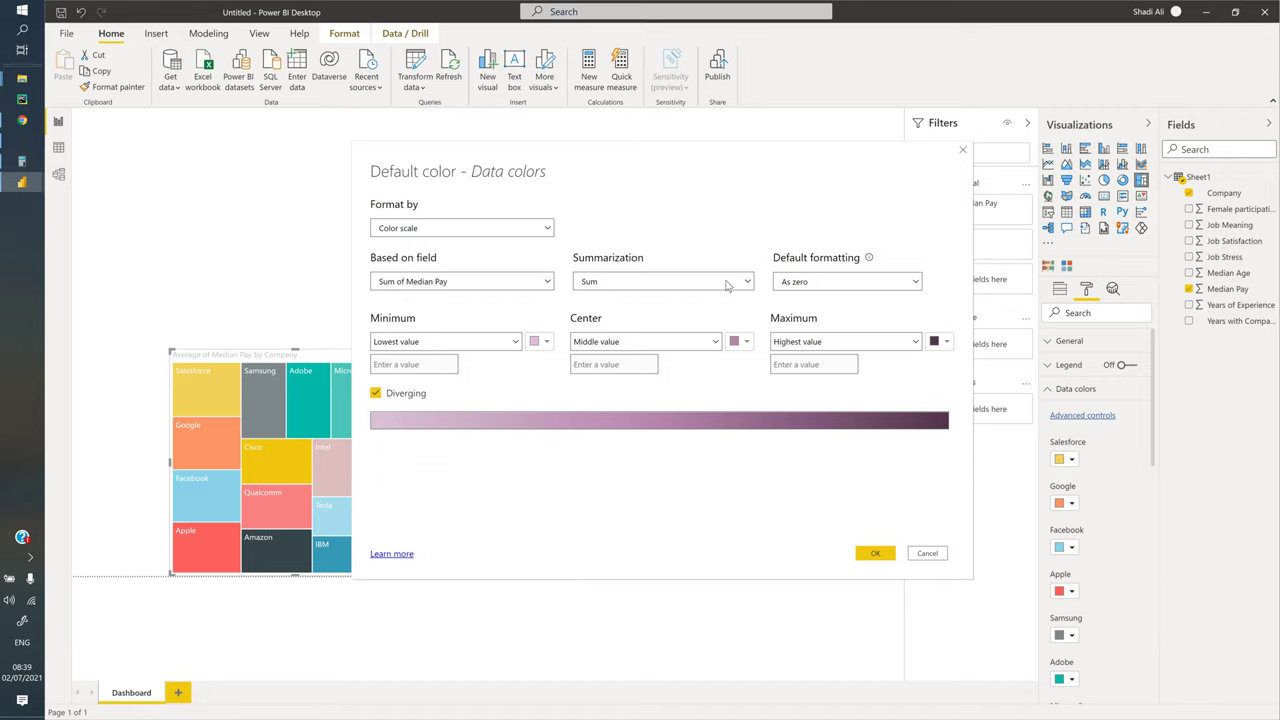
click(727, 283)
click(630, 326)
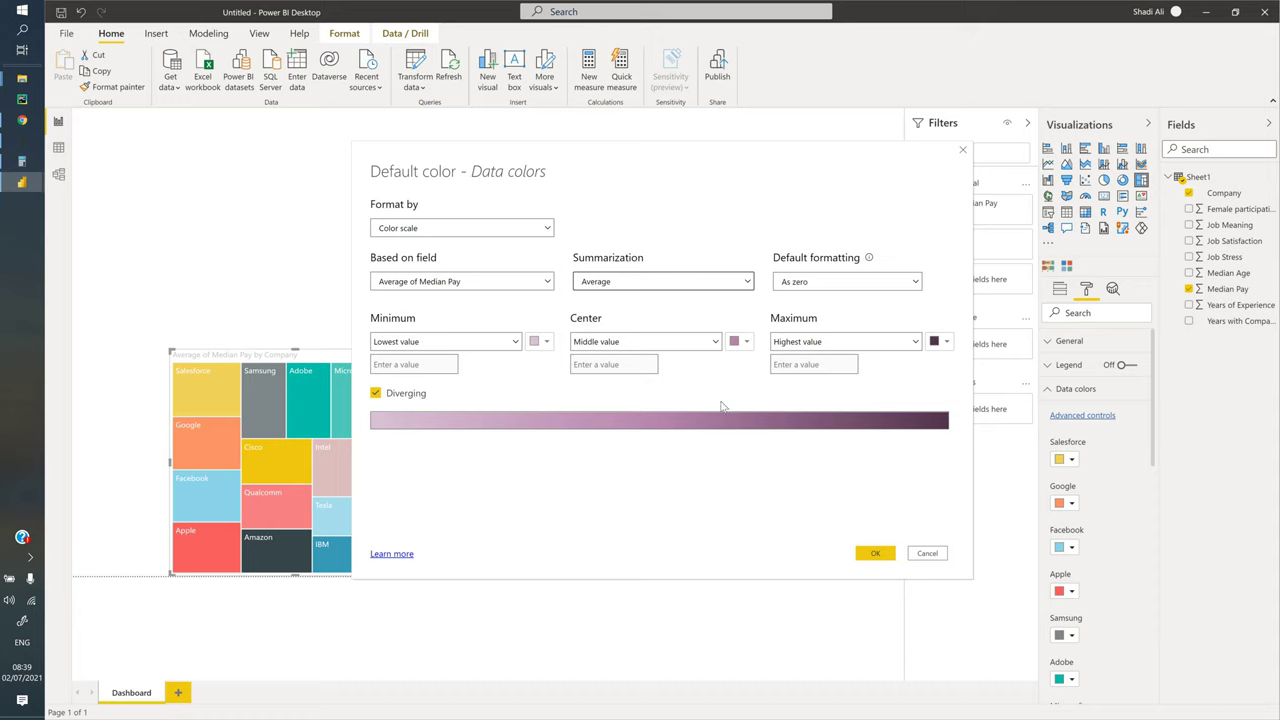
click(882, 552)
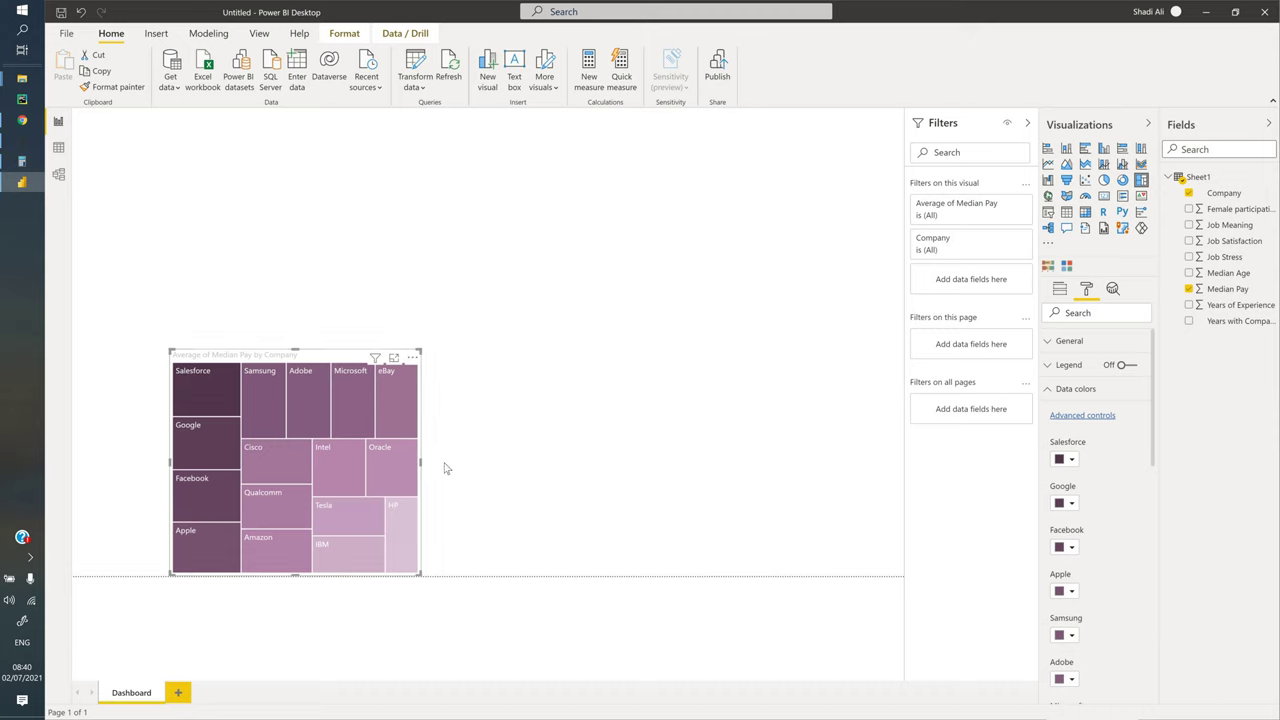
Widen the treemap by about a fifth and show its data labels in Thousands with 0 decimal places
drag(446, 468, 469, 469)
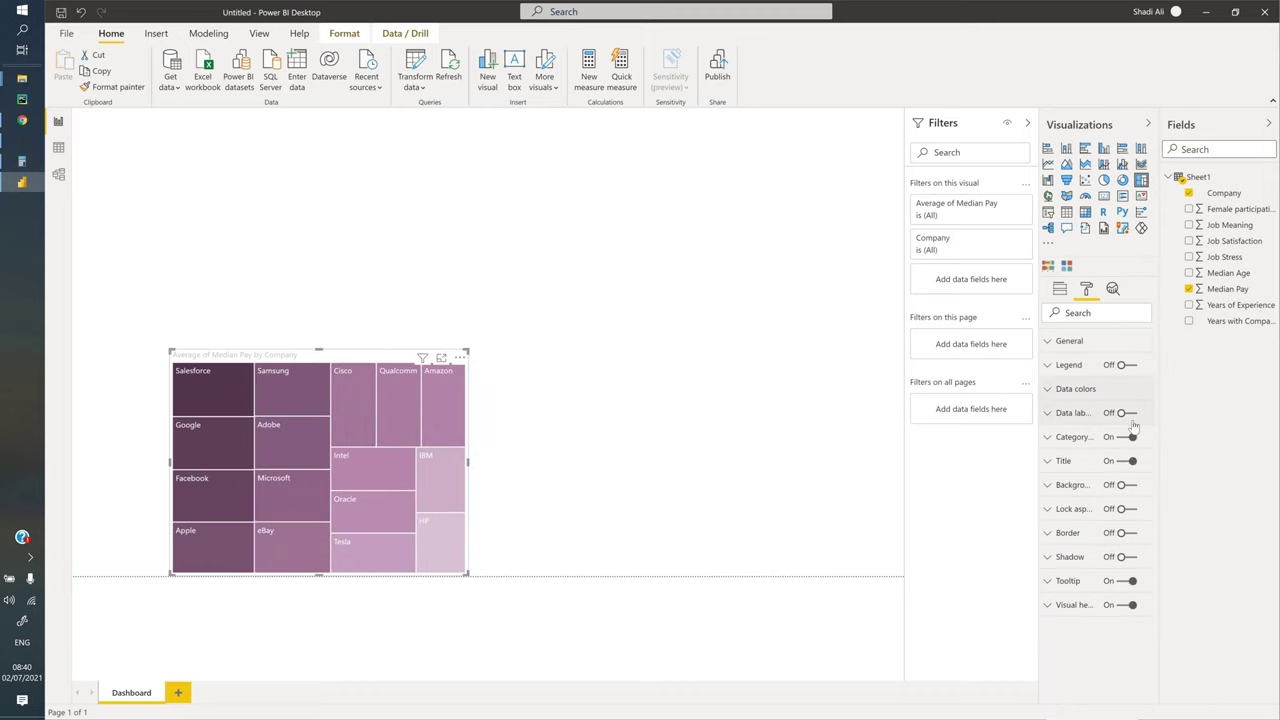
click(1118, 413)
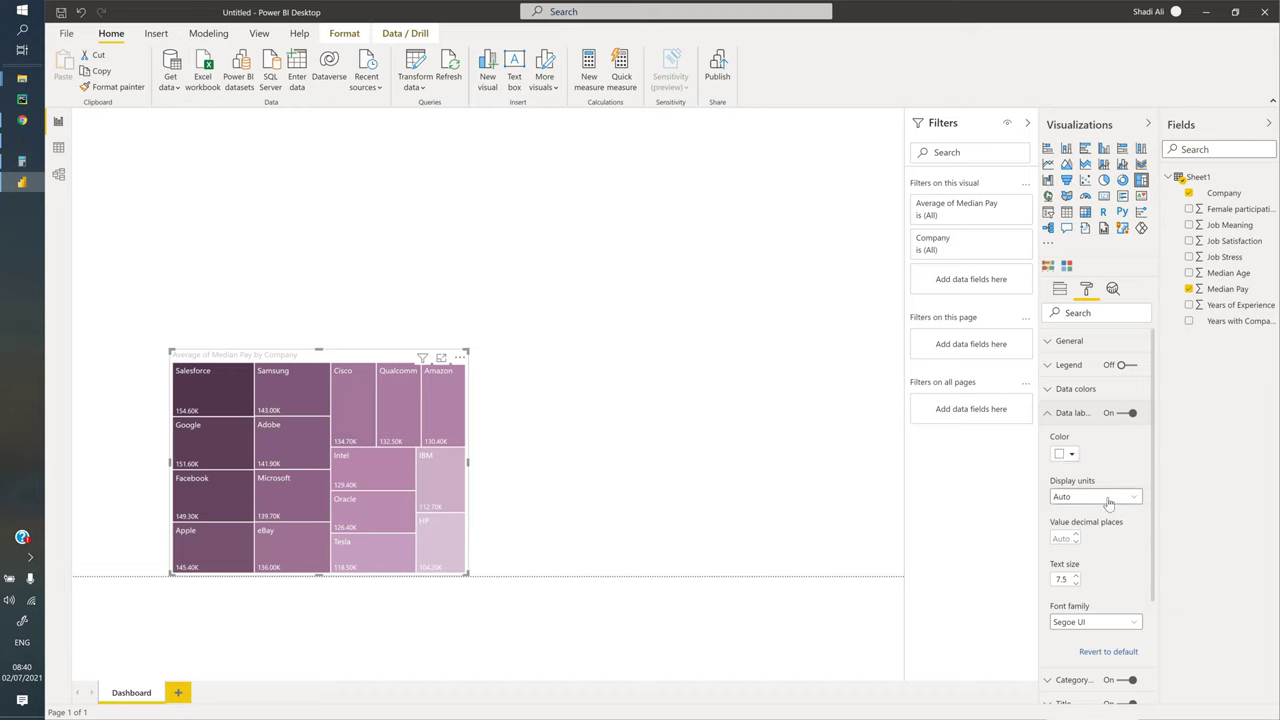
click(1108, 503)
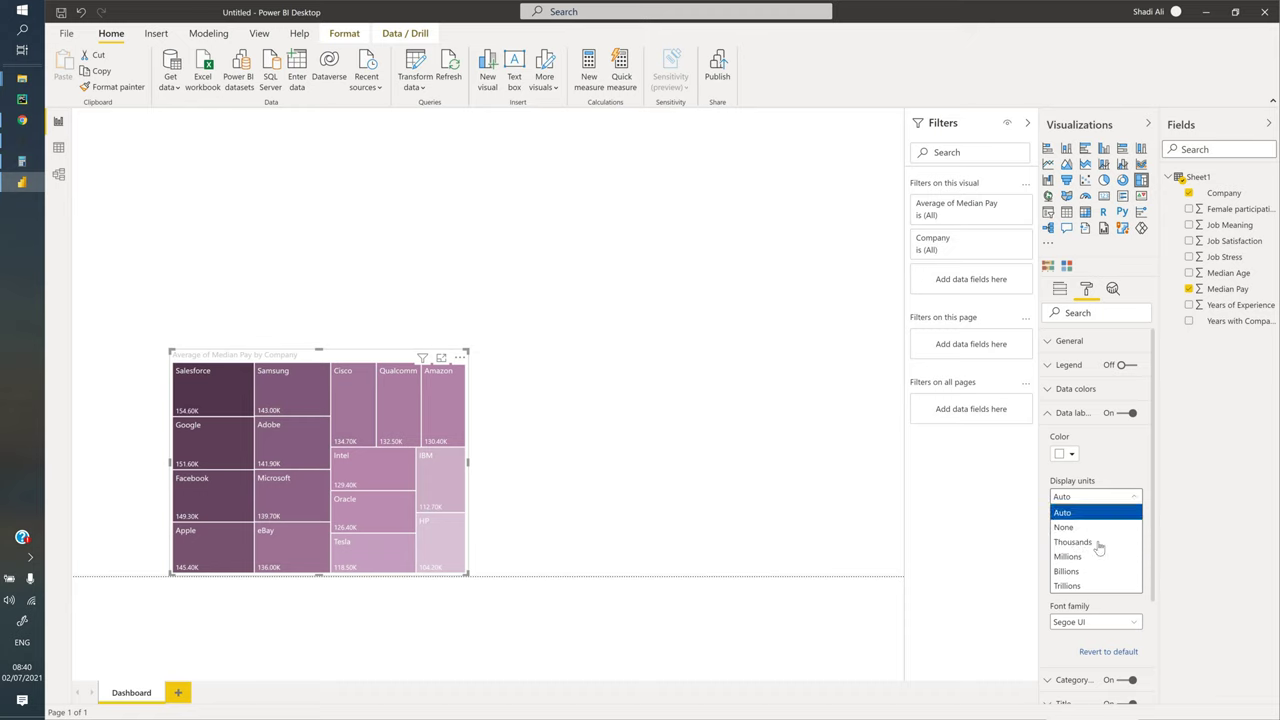
click(1098, 542)
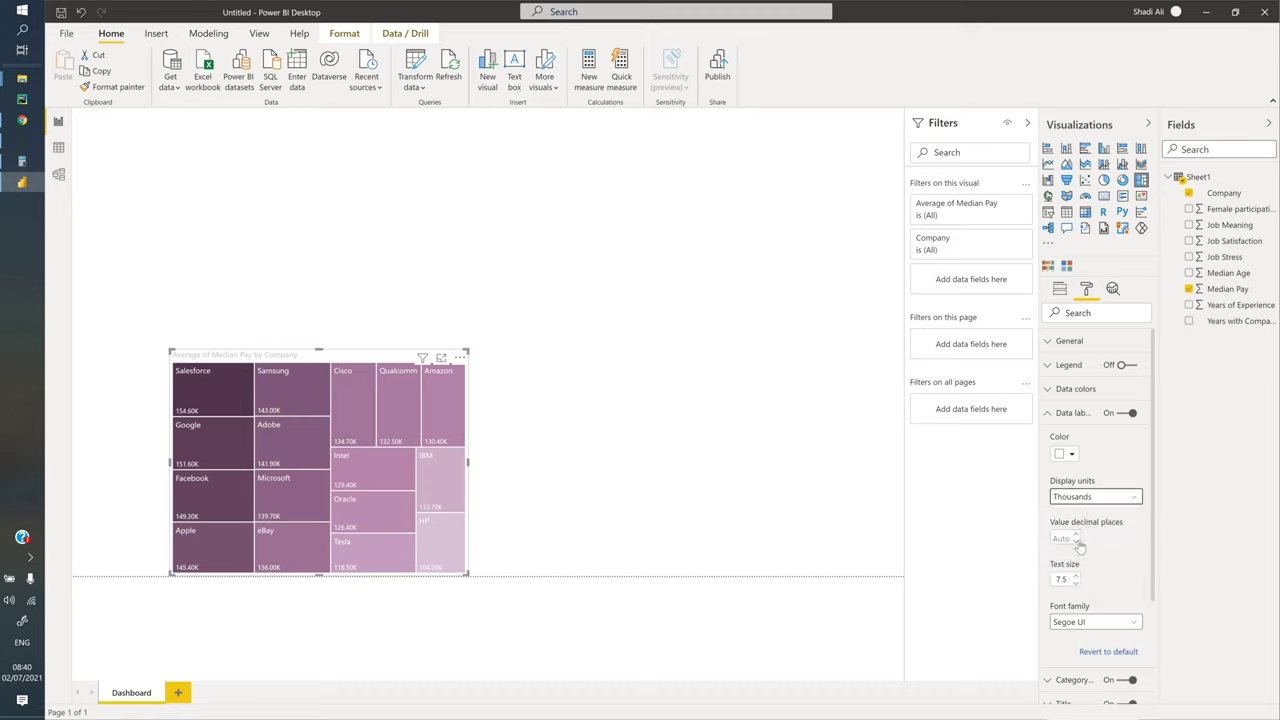
click(1078, 543)
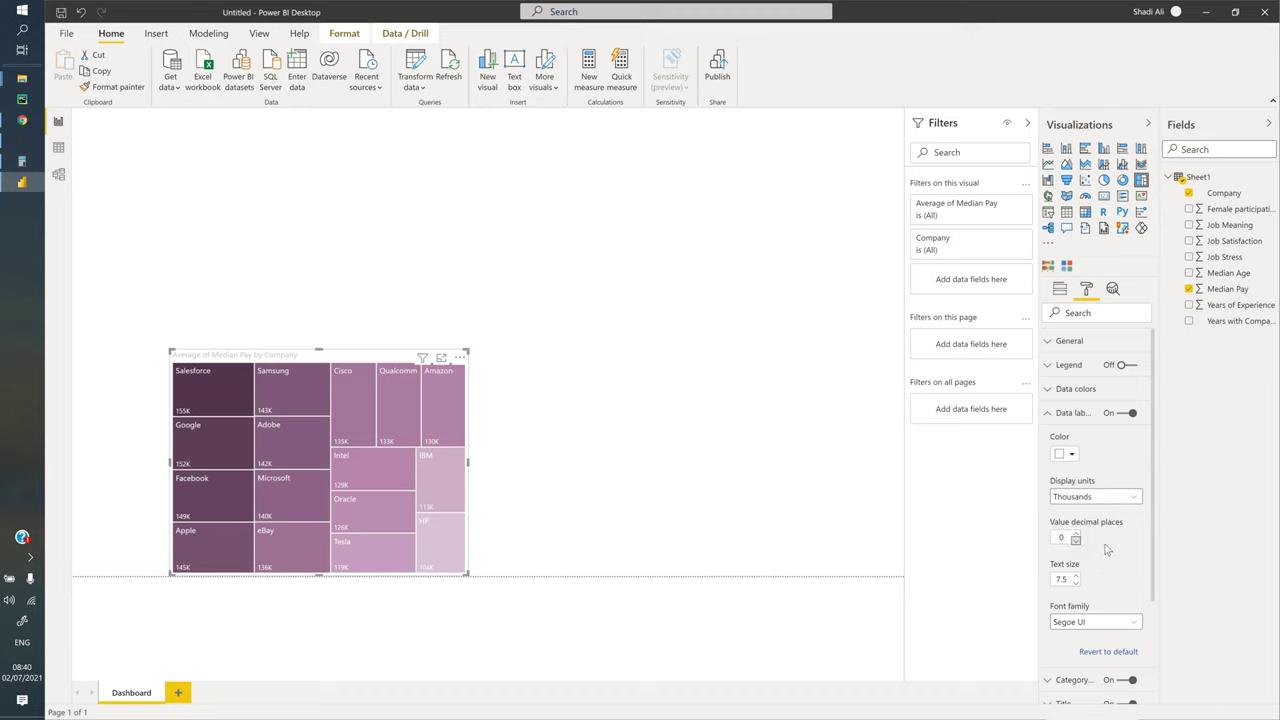
Format the treemap's data labels in Arial Black with a text size of 10
double_click(1063, 580)
text(12)
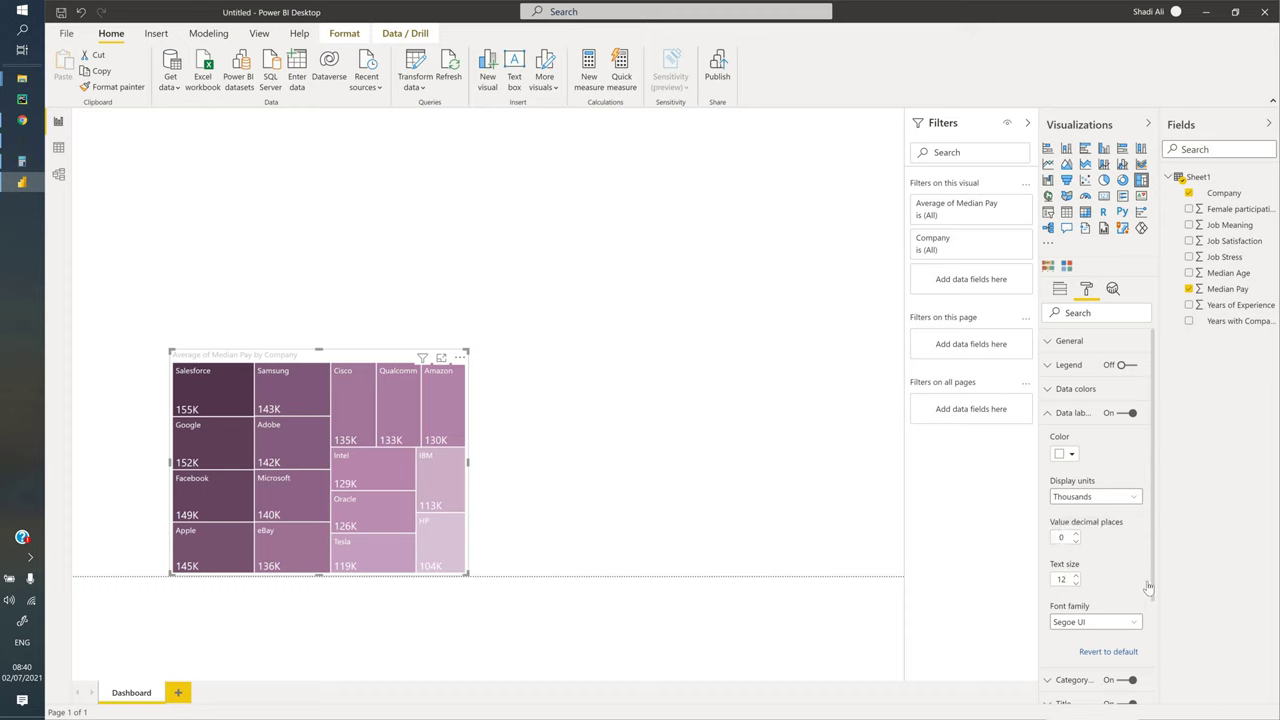
scroll(1134, 484, down, 3)
click(1130, 477)
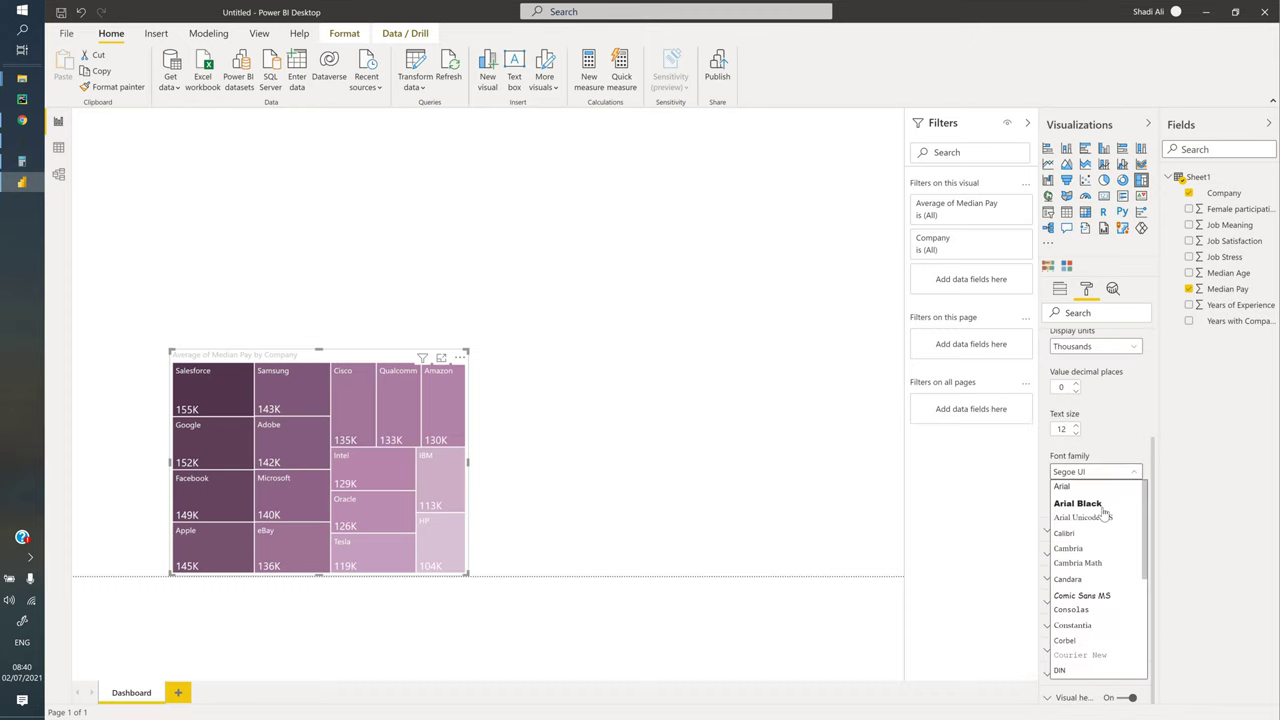
click(1092, 500)
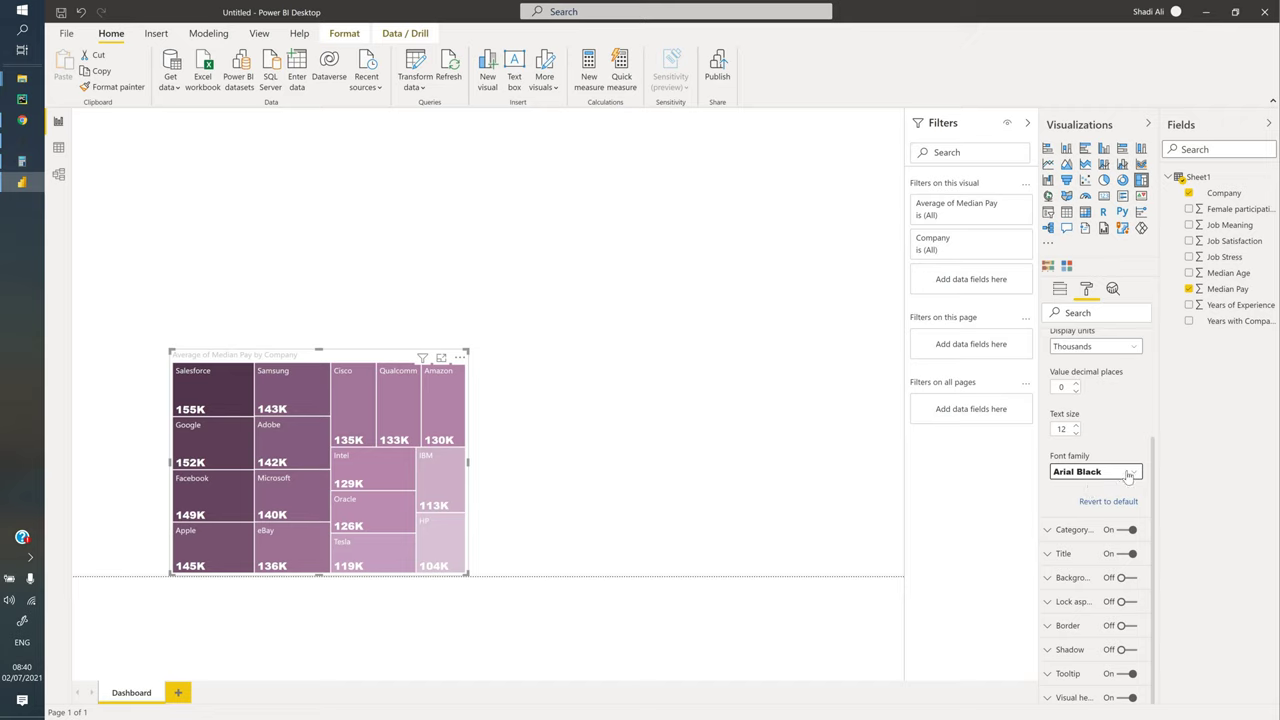
click(1130, 477)
click(1108, 527)
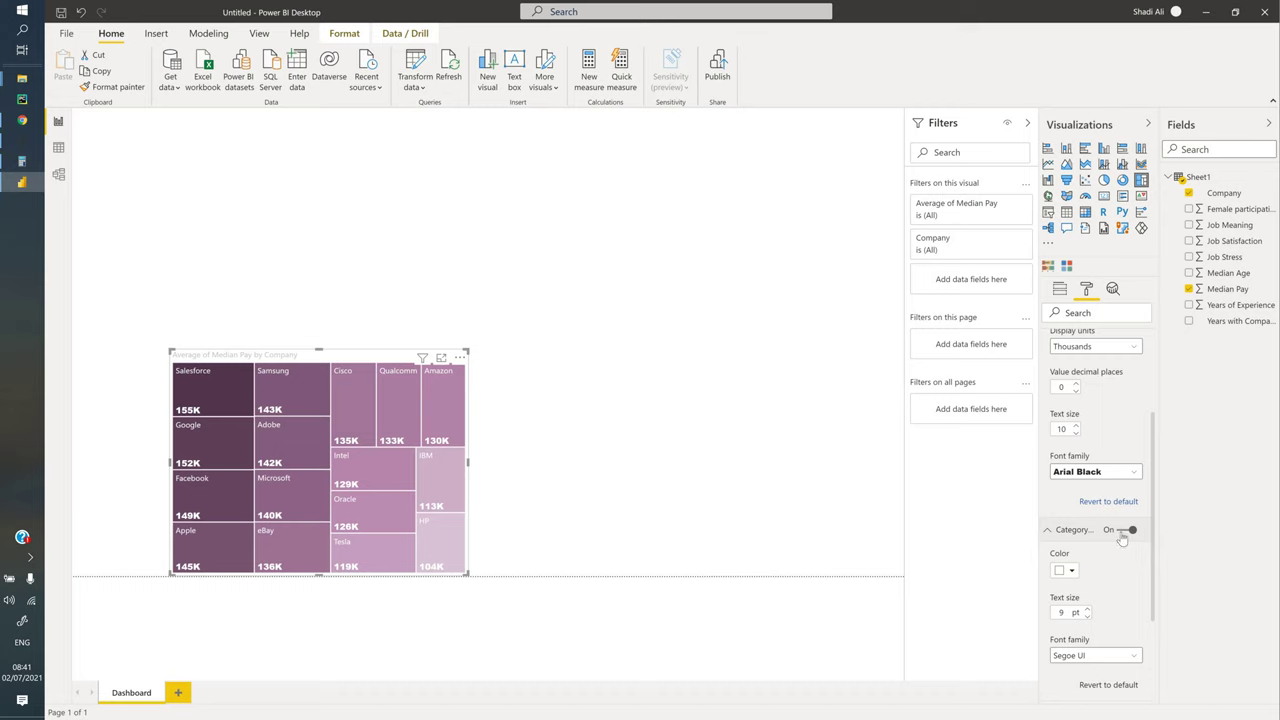
click(1047, 529)
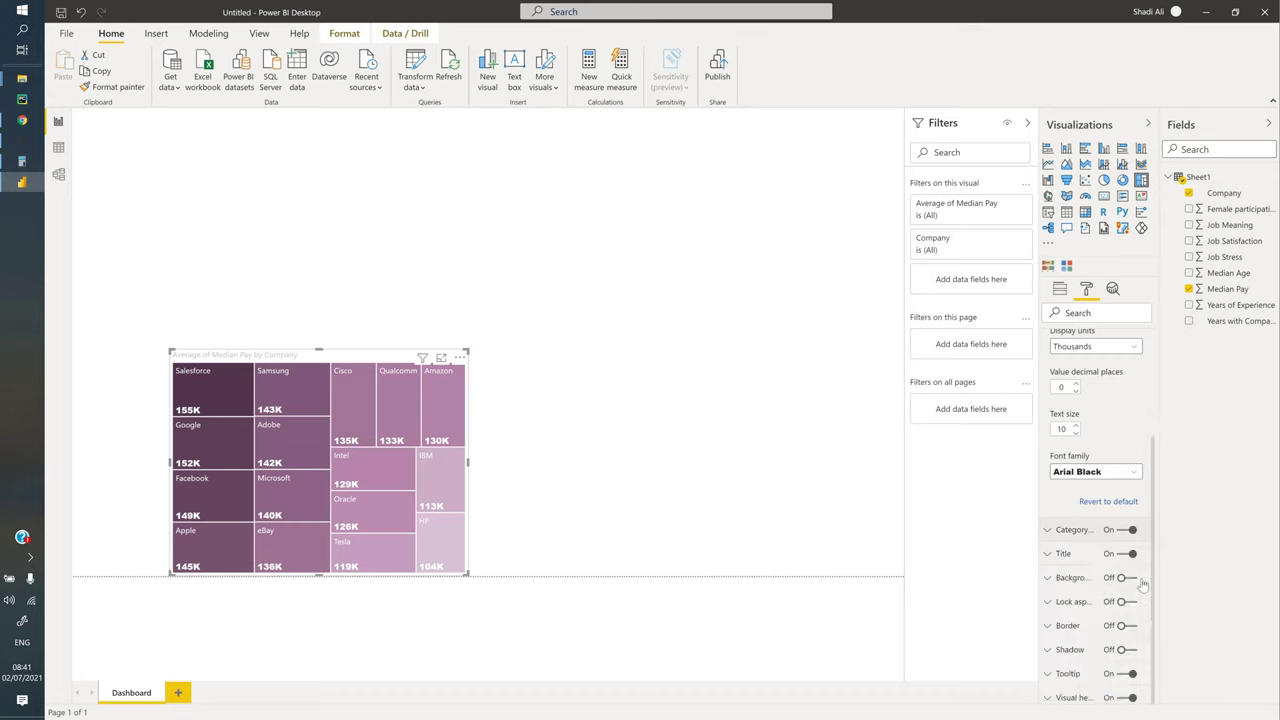
Replace the treemap's title text with "Median pay"
click(1047, 556)
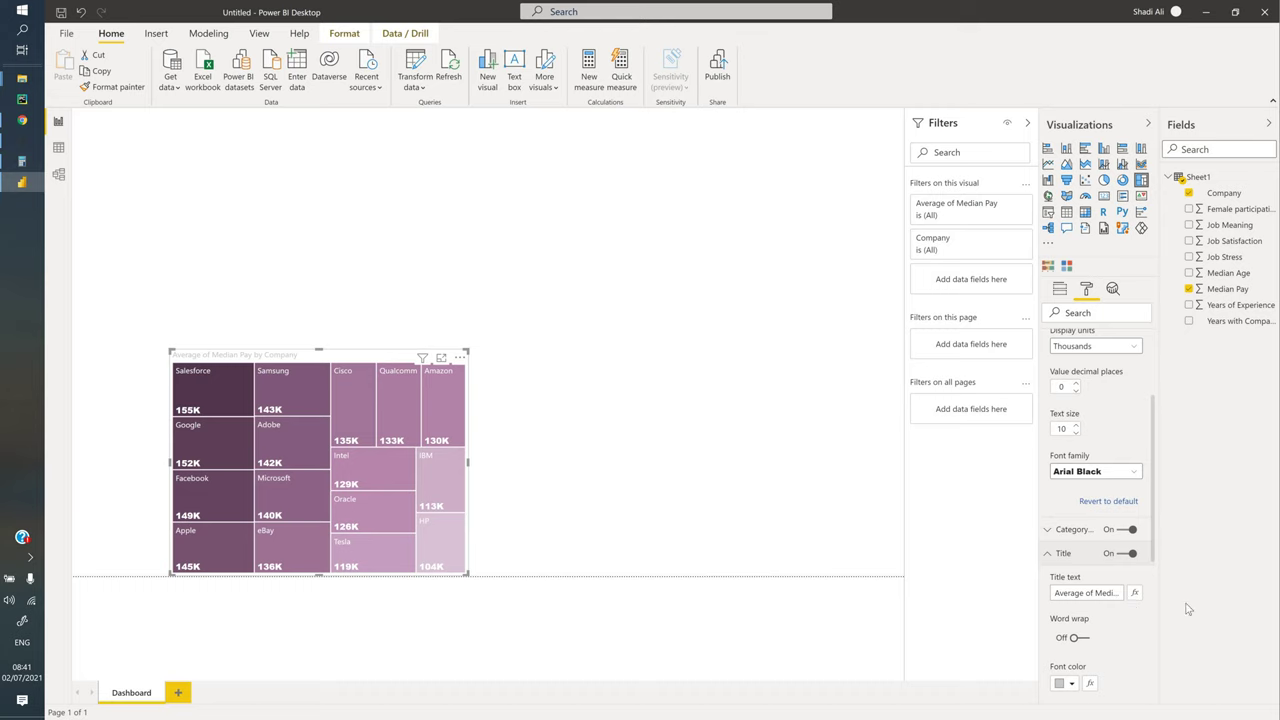
triple_click(1118, 595)
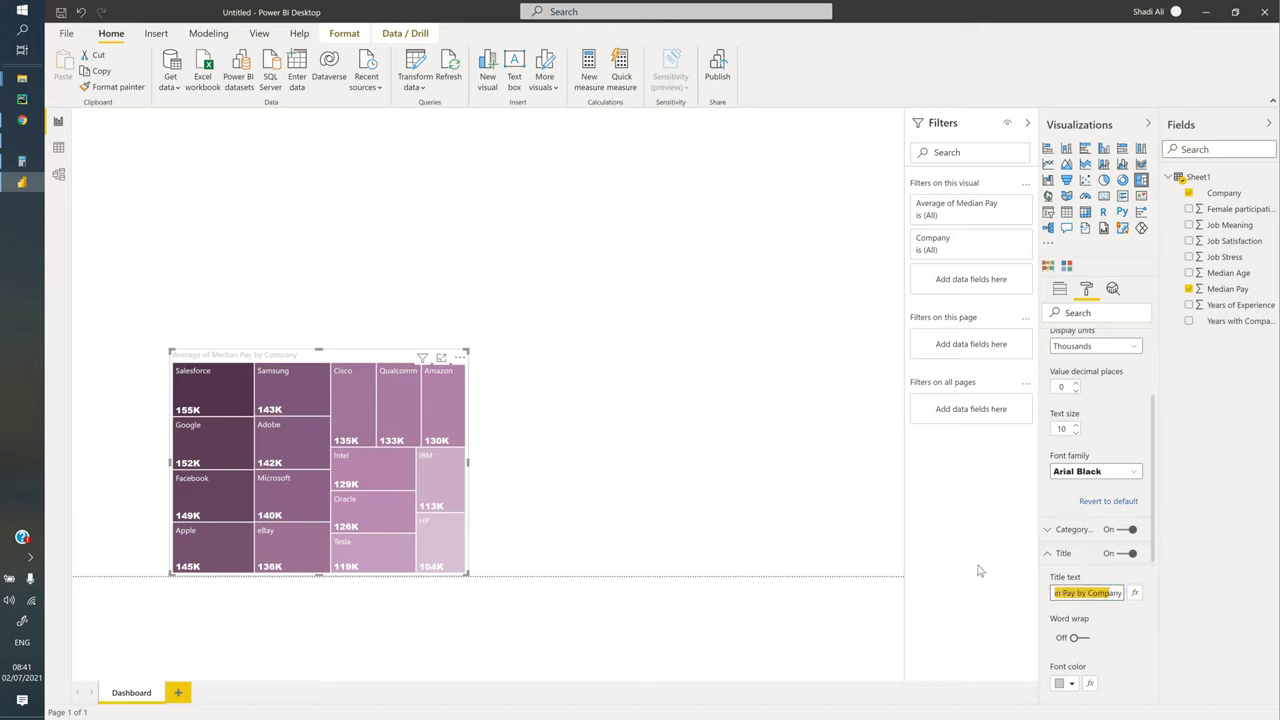
text(my)
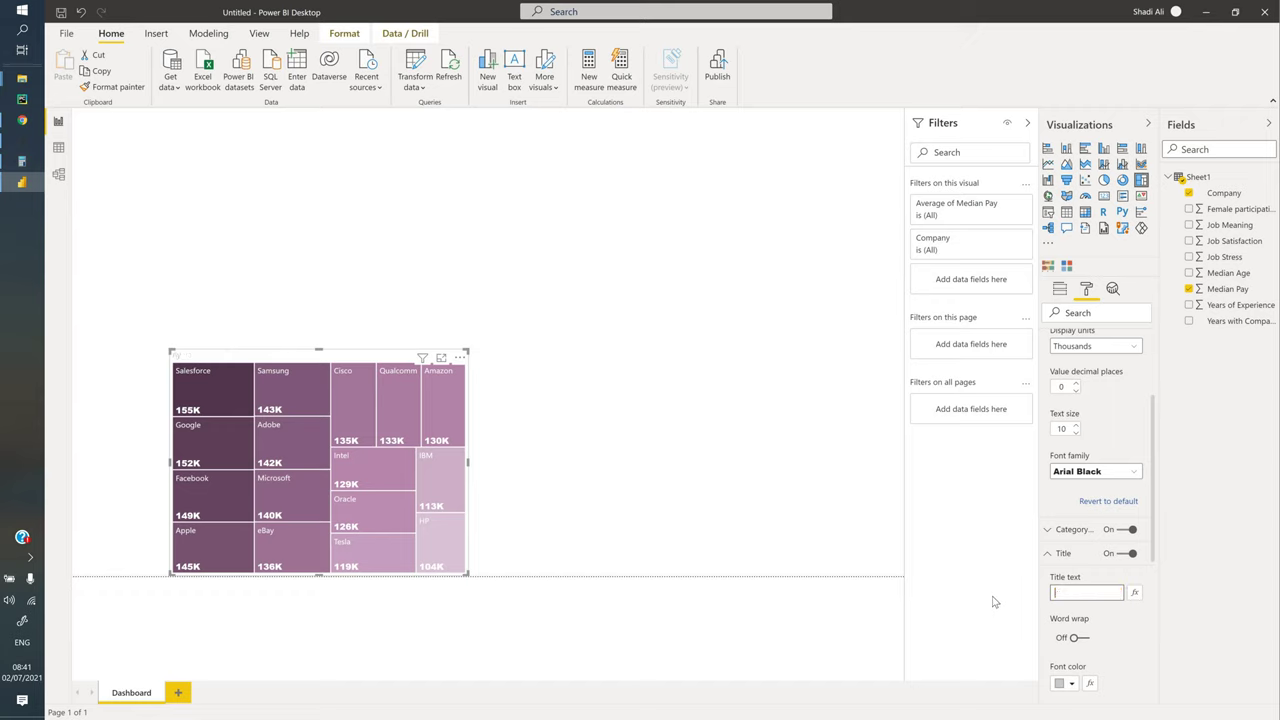
text(Median)
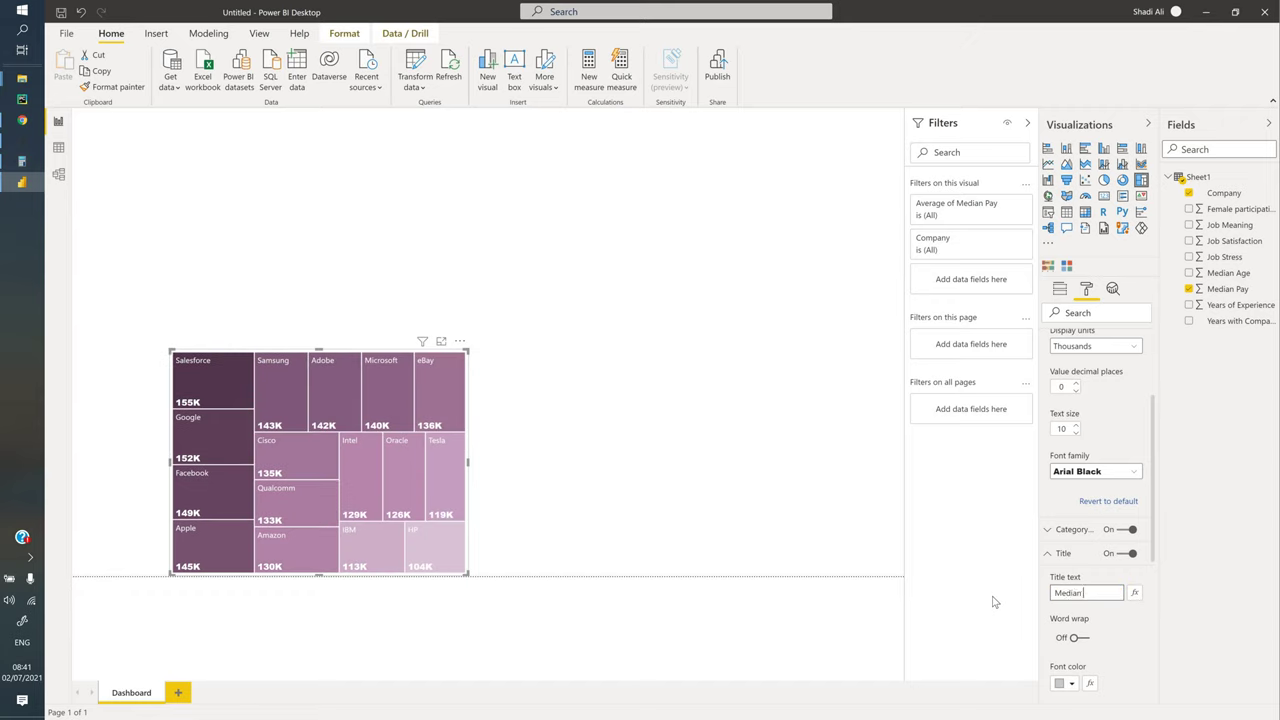
text( pay)
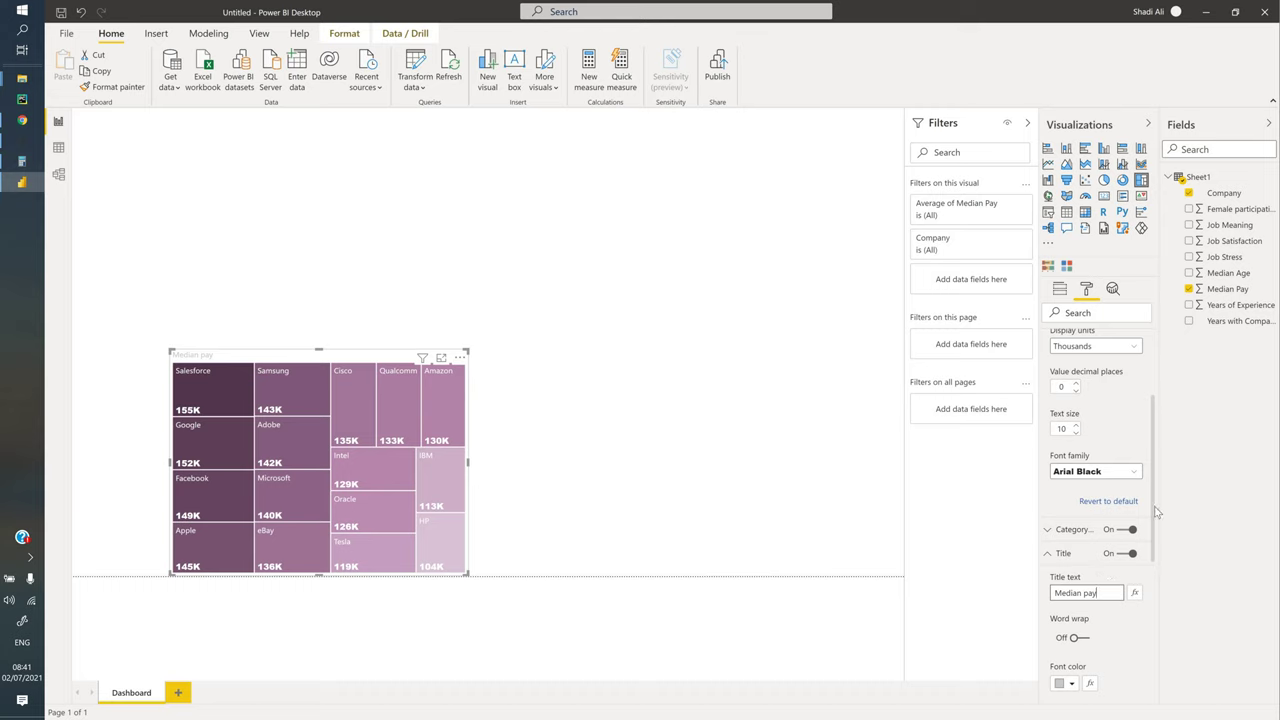
Change the font color of the treemap's title to black
scroll(1100, 561, down, 2)
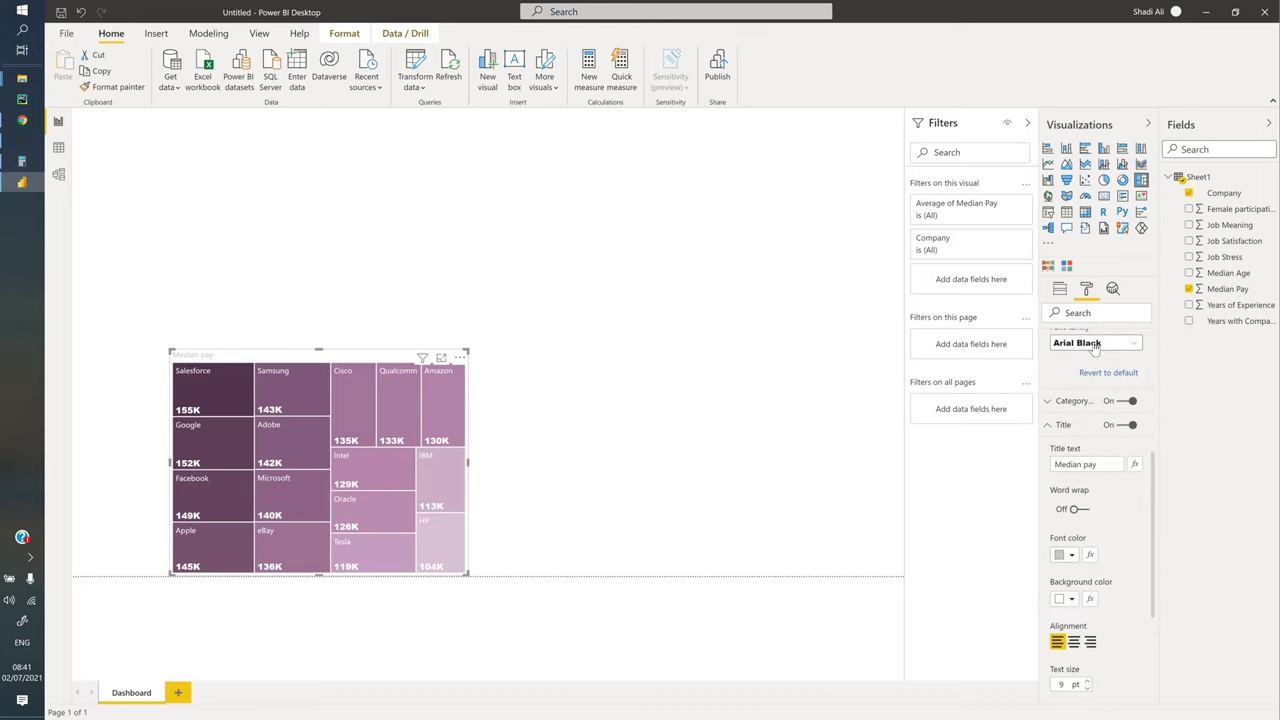
click(1066, 554)
click(1091, 339)
scroll(1100, 560, down, 3)
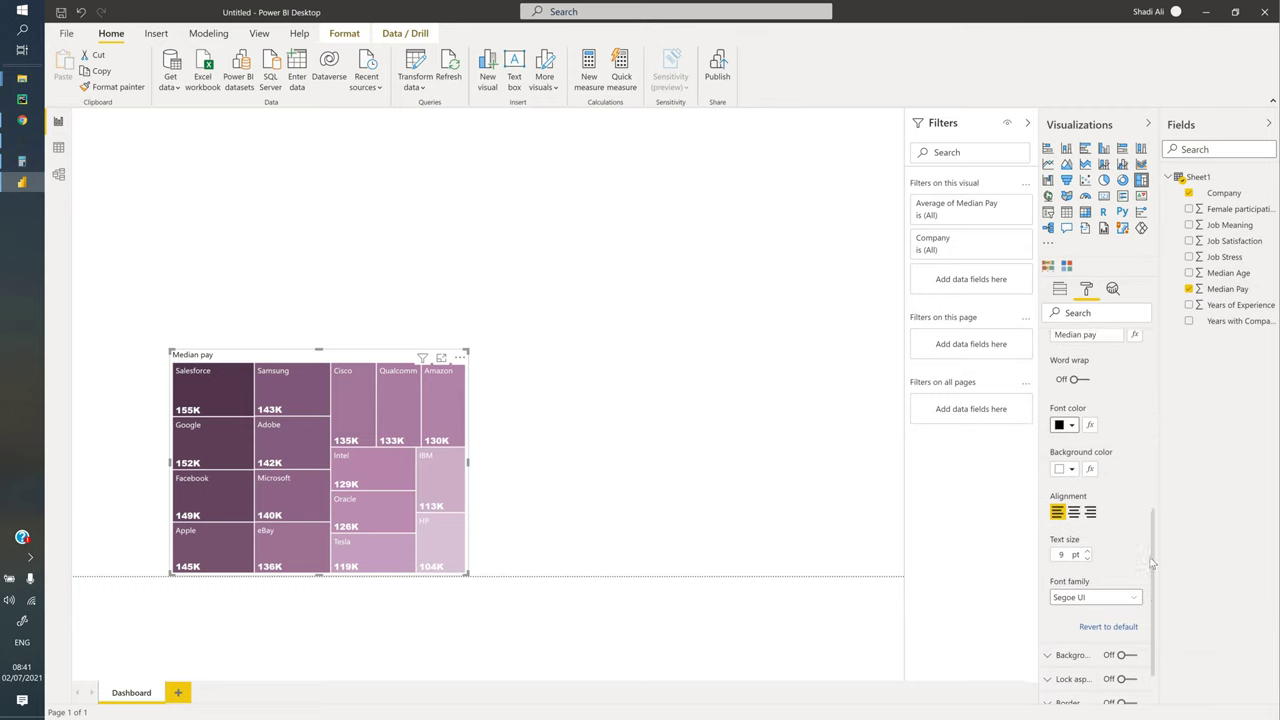
scroll(1150, 565, up, 2)
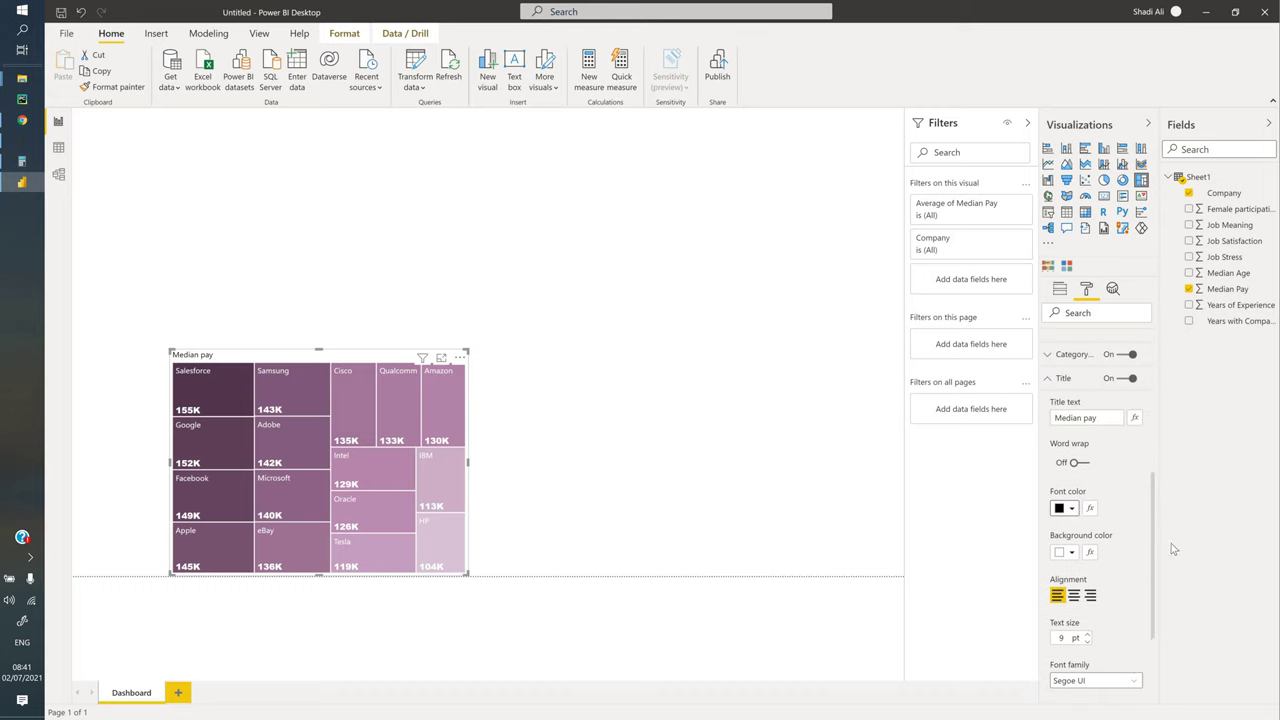
scroll(1183, 636, down, 3)
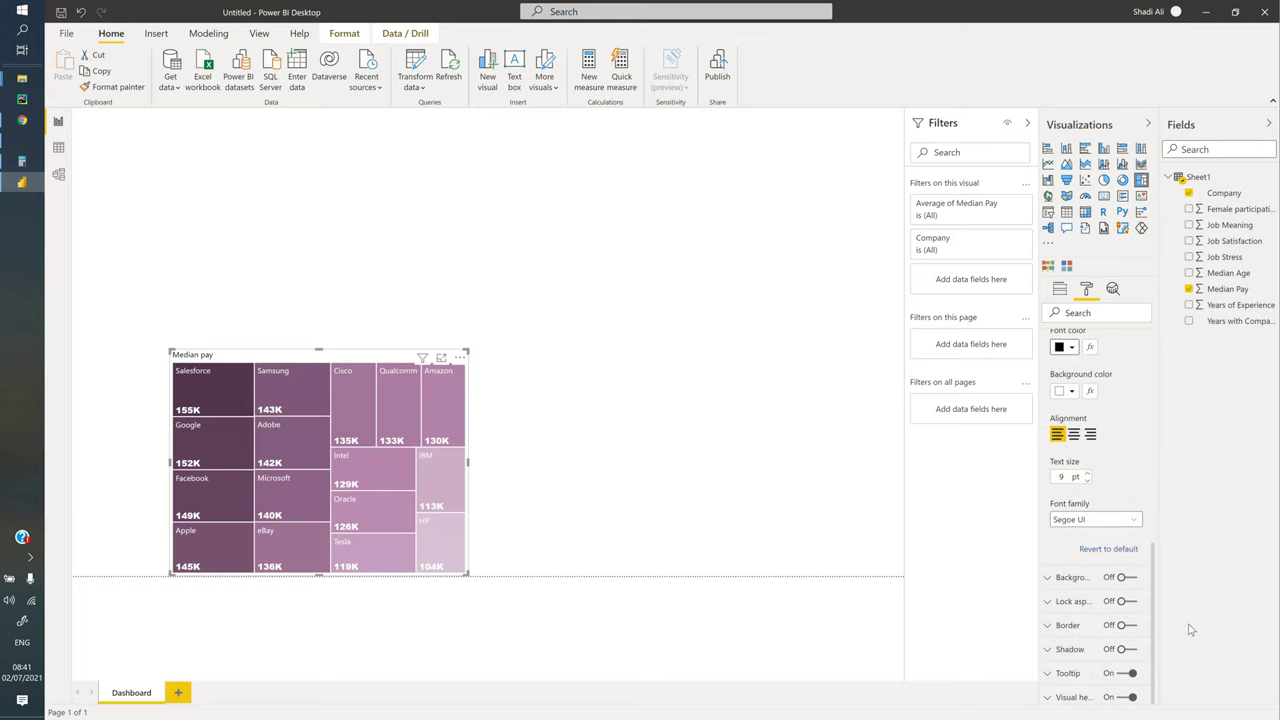
Add a shadow to the treemap and deselect the visual
click(1124, 650)
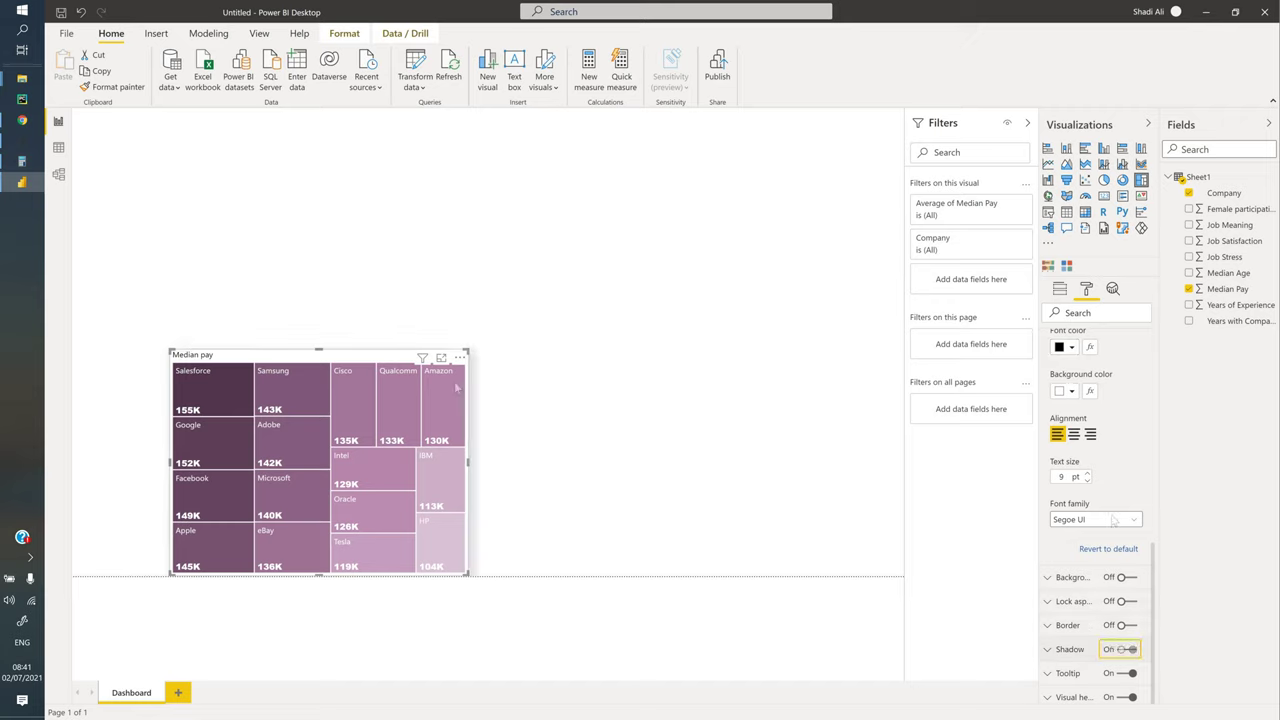
scroll(1090, 470, up, 6)
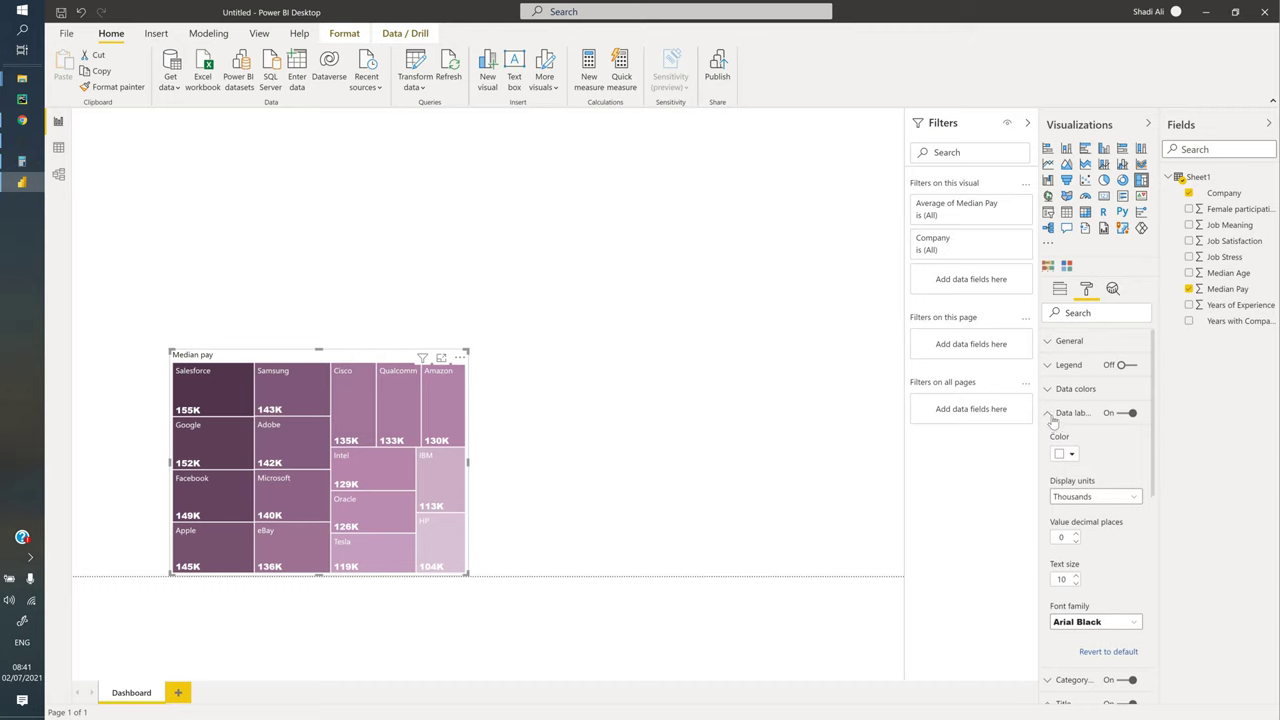
click(650, 470)
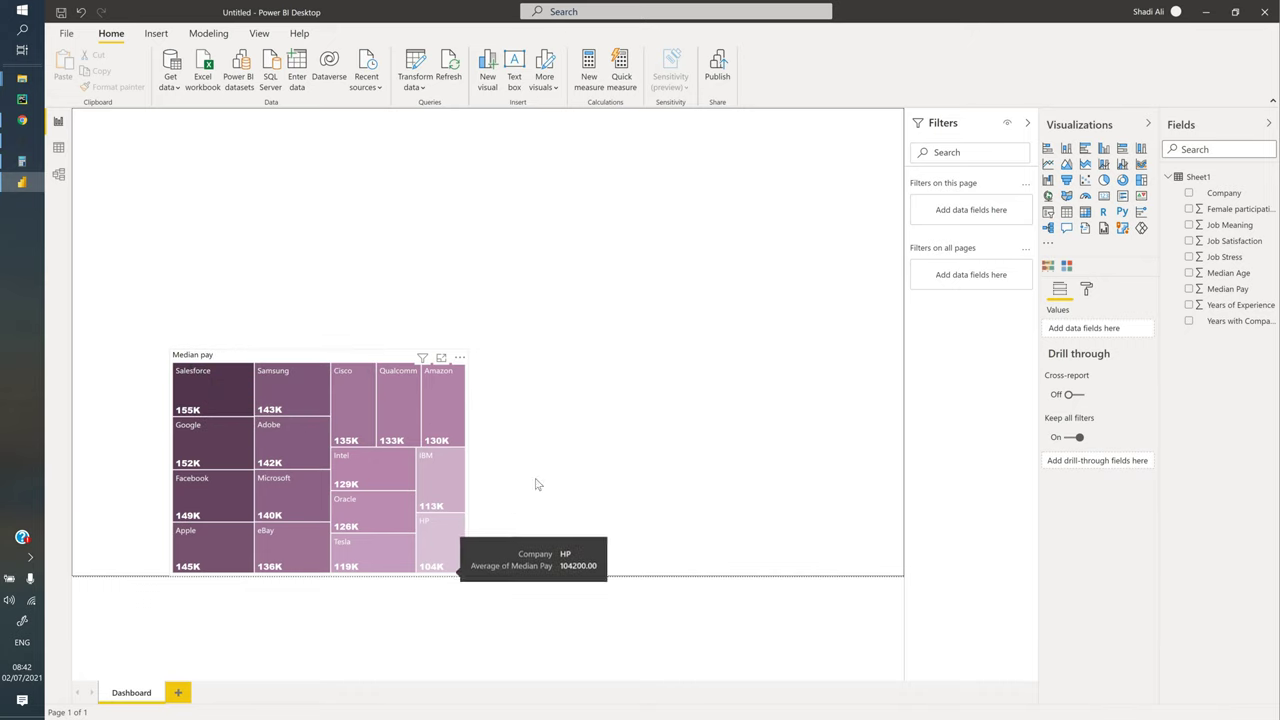
Move the treemap to the right and add a table visual with the Company, Job Meaning, Job Satisfaction and Job Stress fields
drag(433, 416, 488, 416)
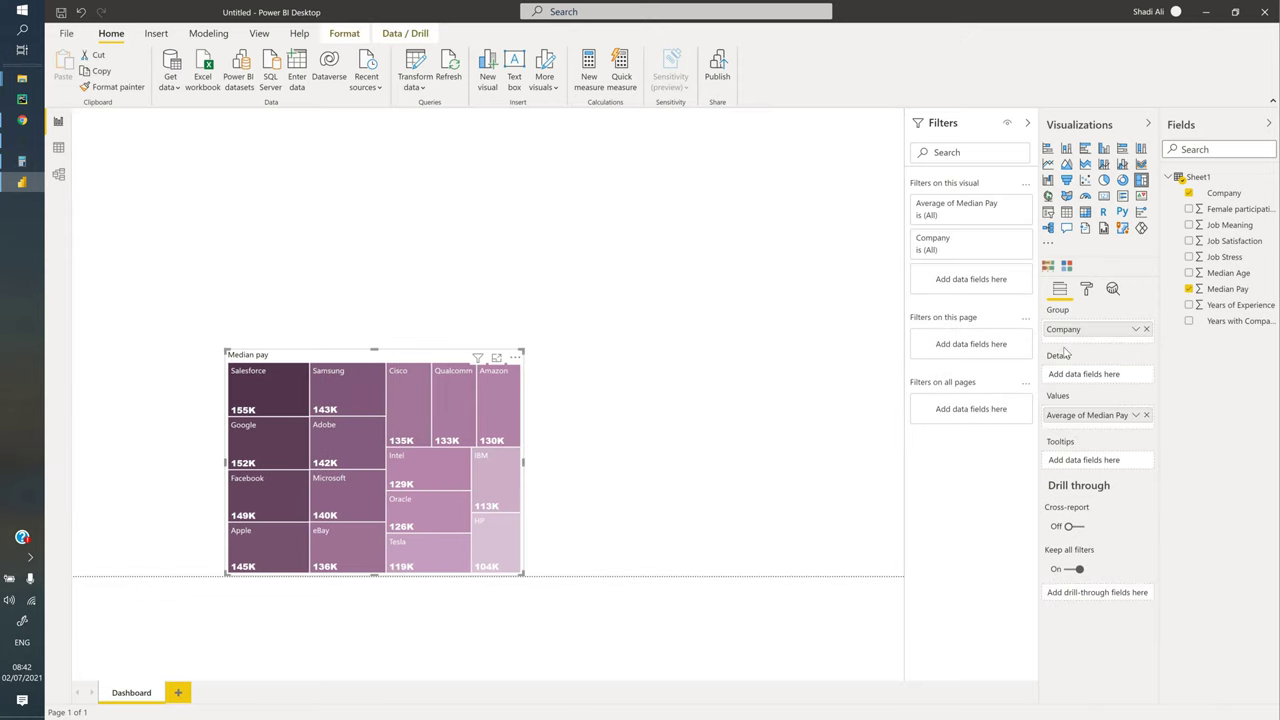
key(Escape)
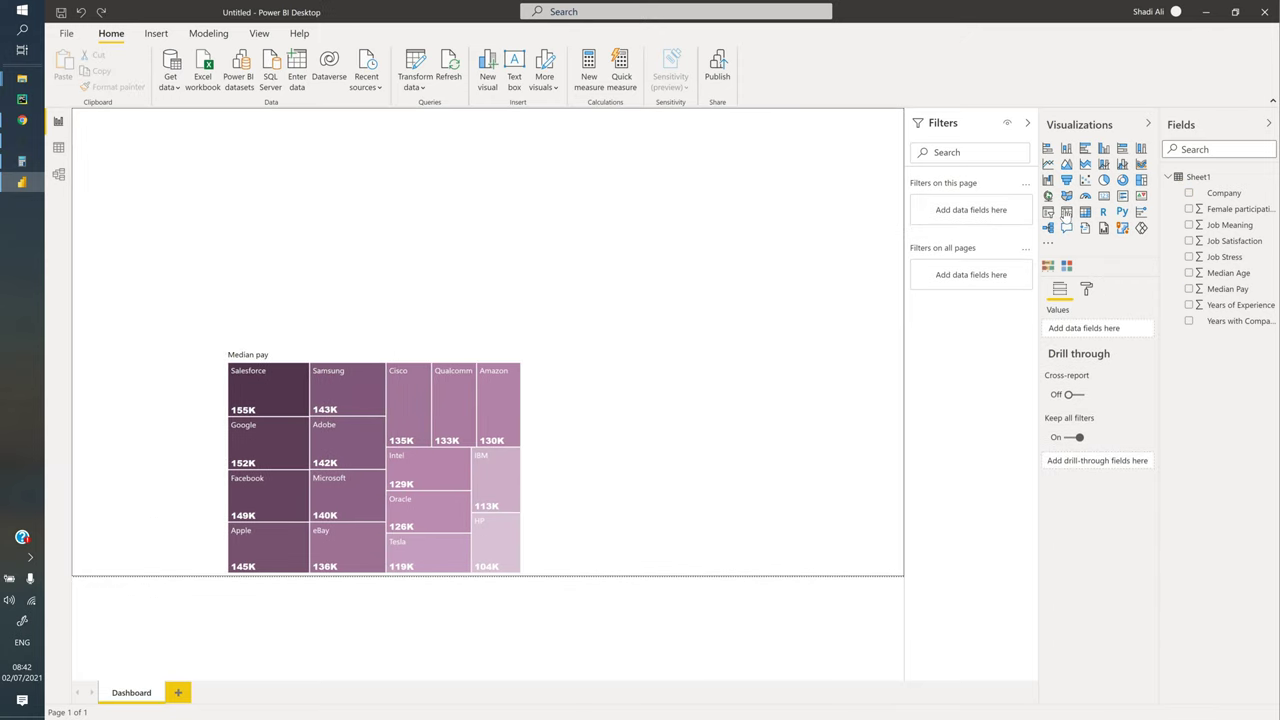
drag(288, 211, 288, 211)
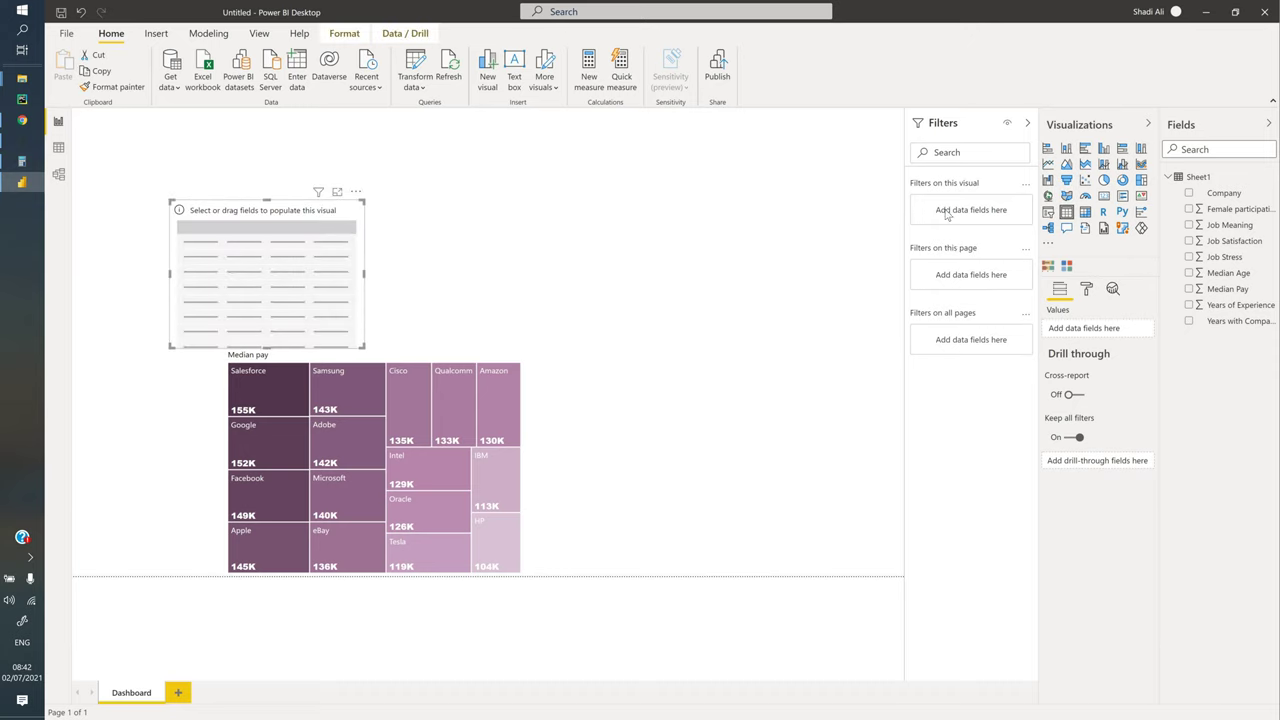
click(1189, 193)
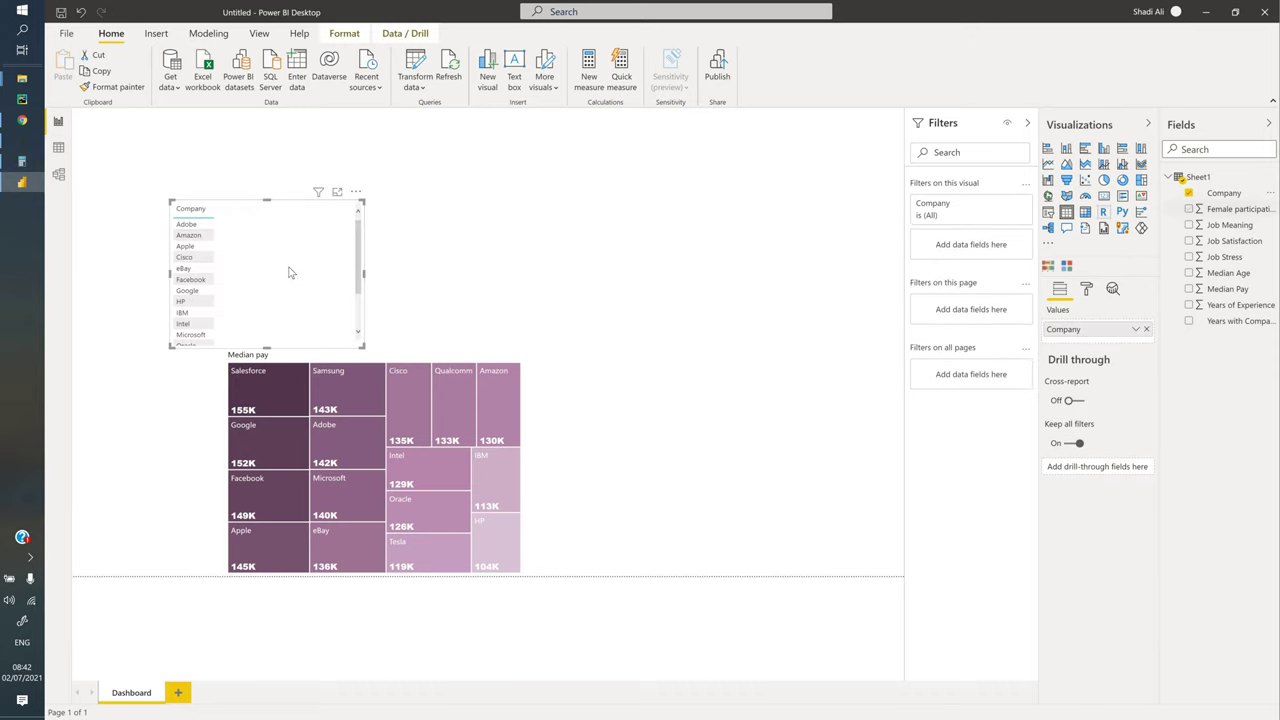
click(1189, 226)
click(1188, 244)
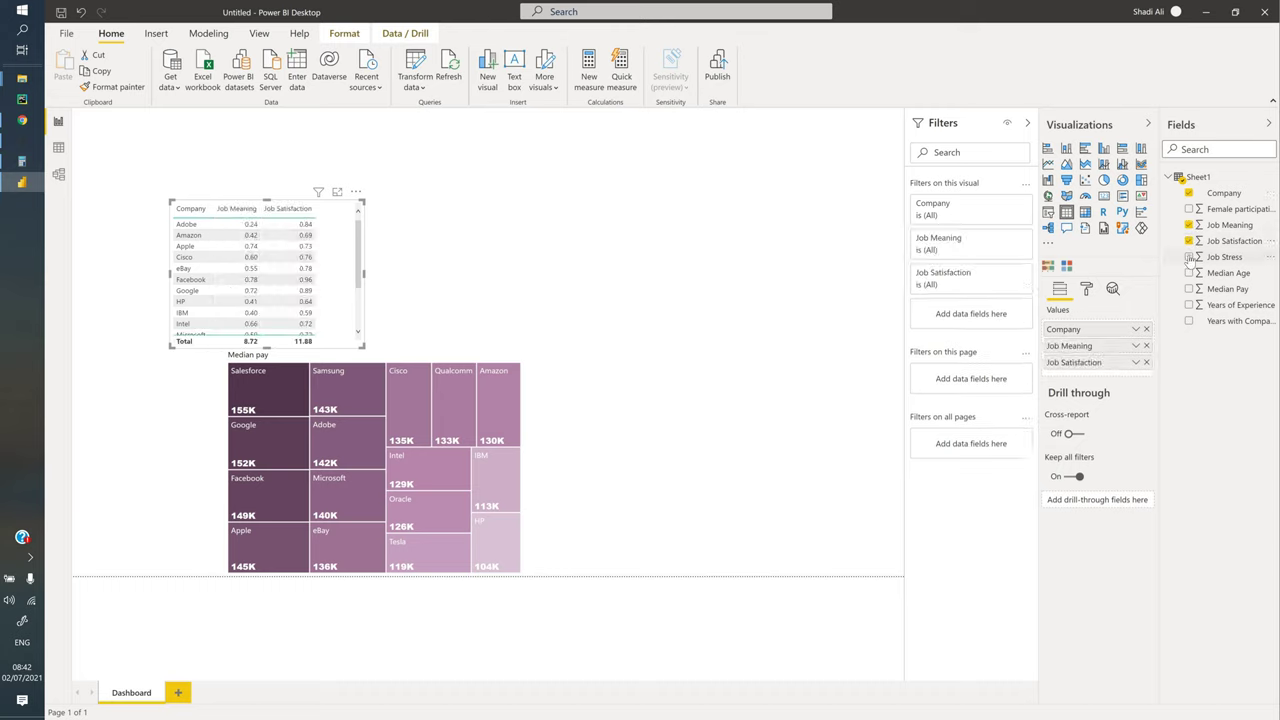
click(1189, 257)
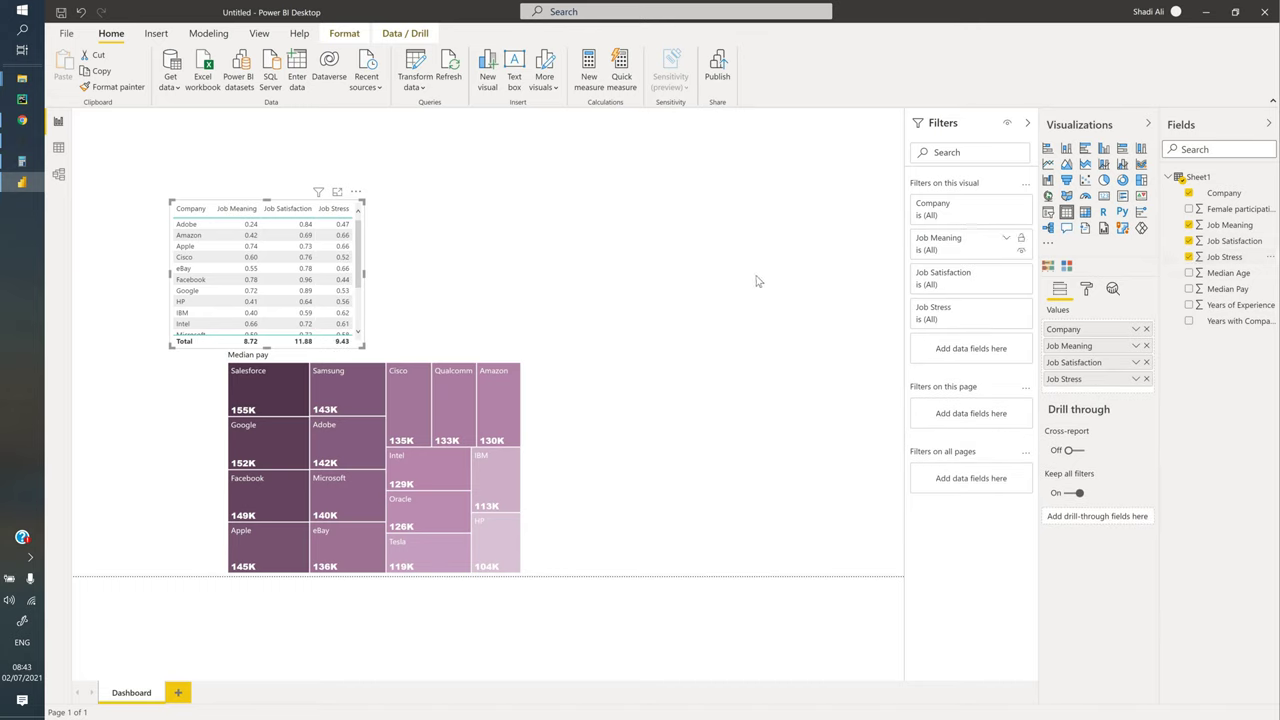
Lengthen the table to fit every company, place it in the page's lower-left corner and sort it by Job Meaning in descending order
drag(267, 347, 267, 405)
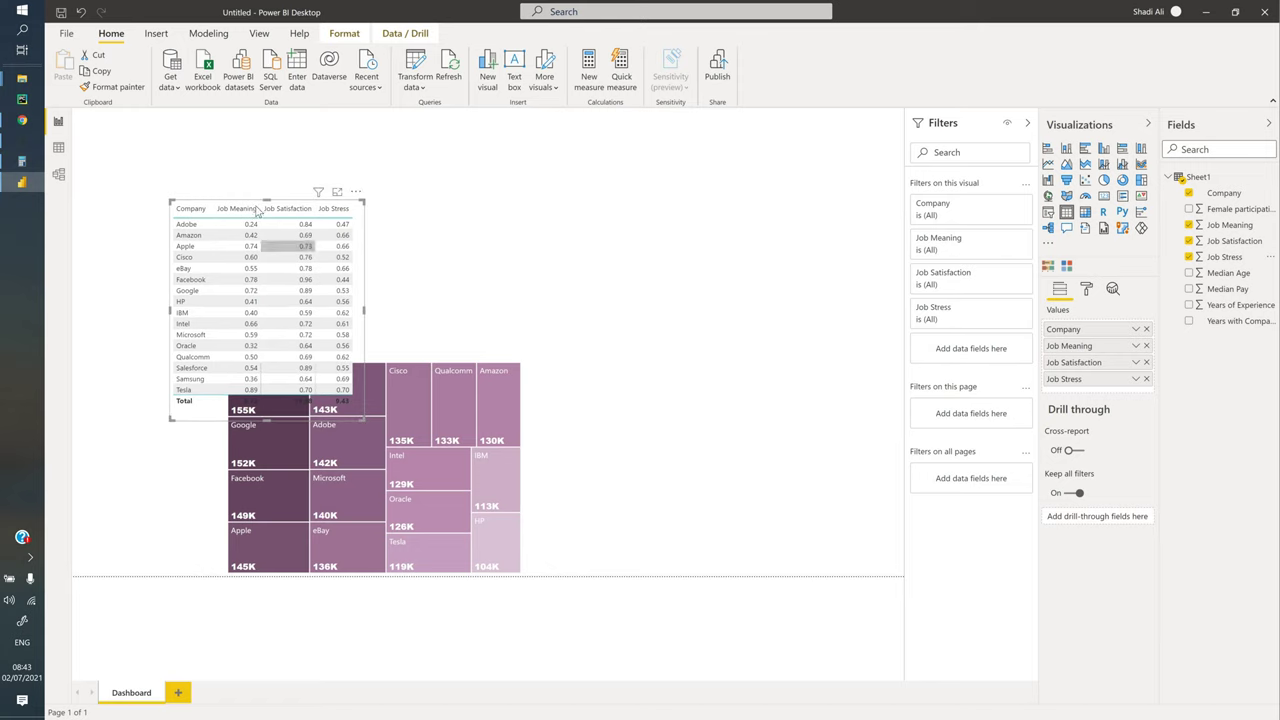
drag(247, 289, 150, 444)
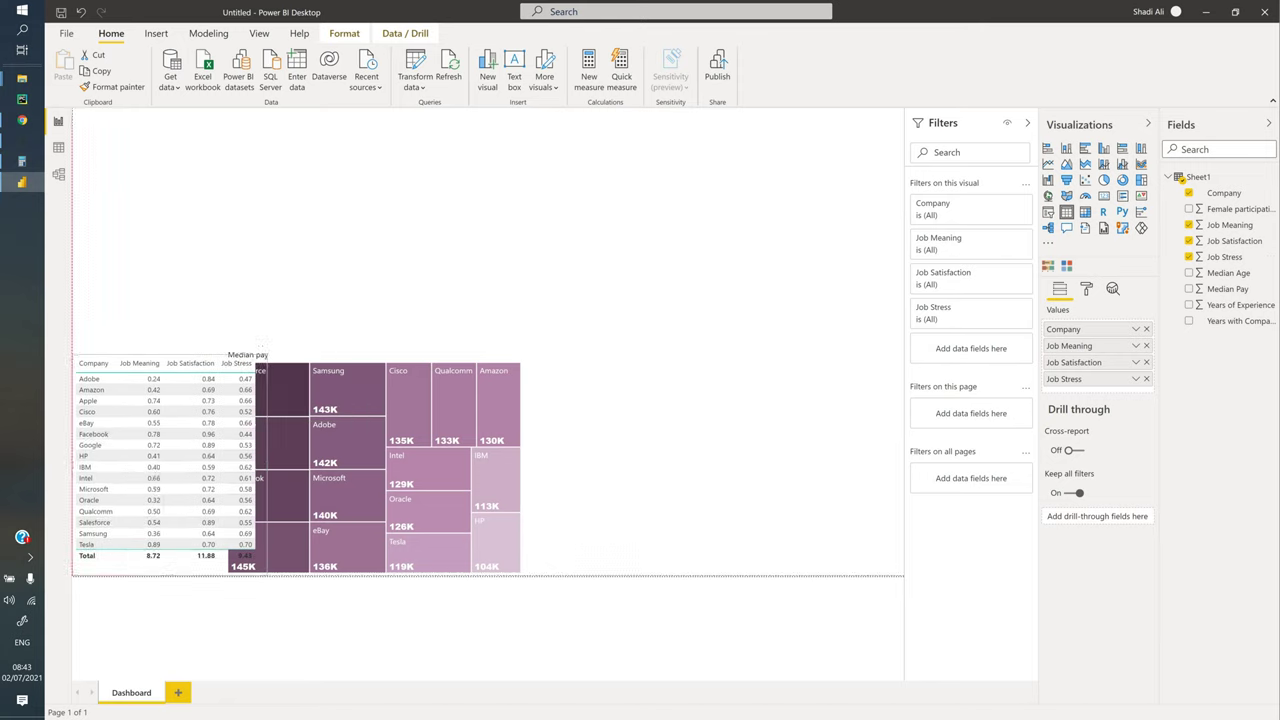
click(139, 366)
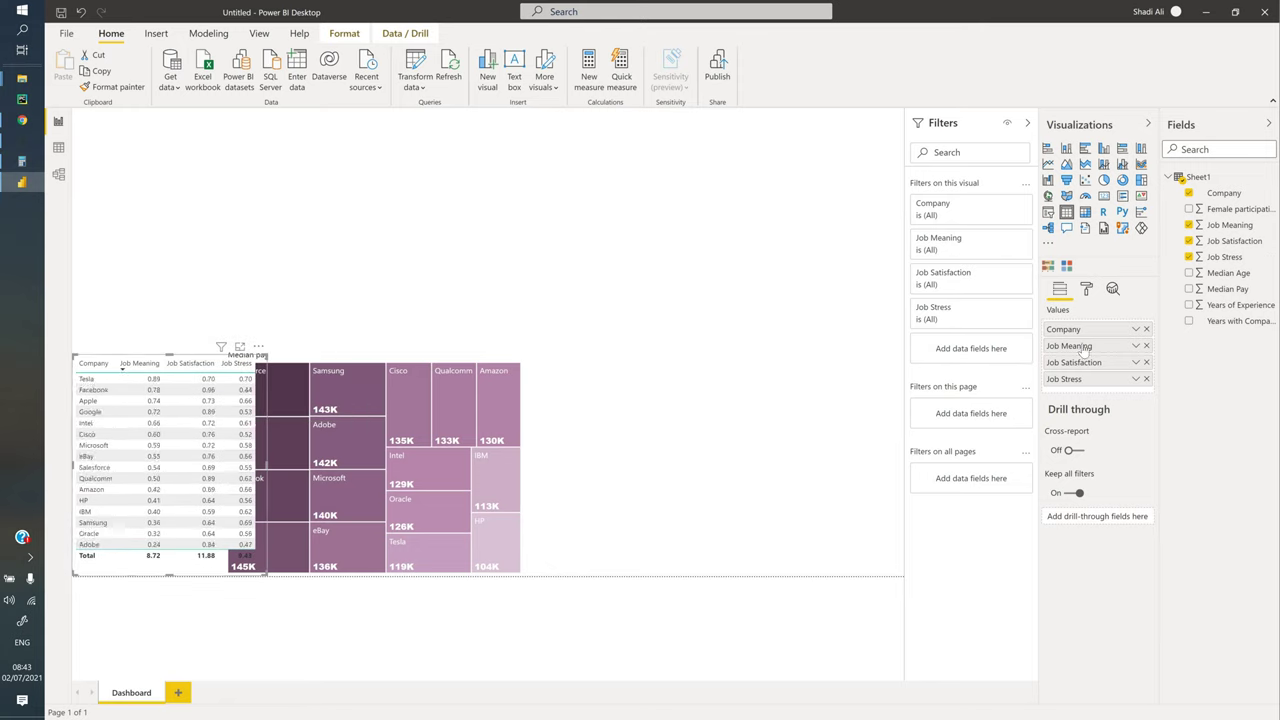
Rename the table's Job Meaning and Job Satisfaction fields as Meaning and Satisfaction
double_click(1075, 346)
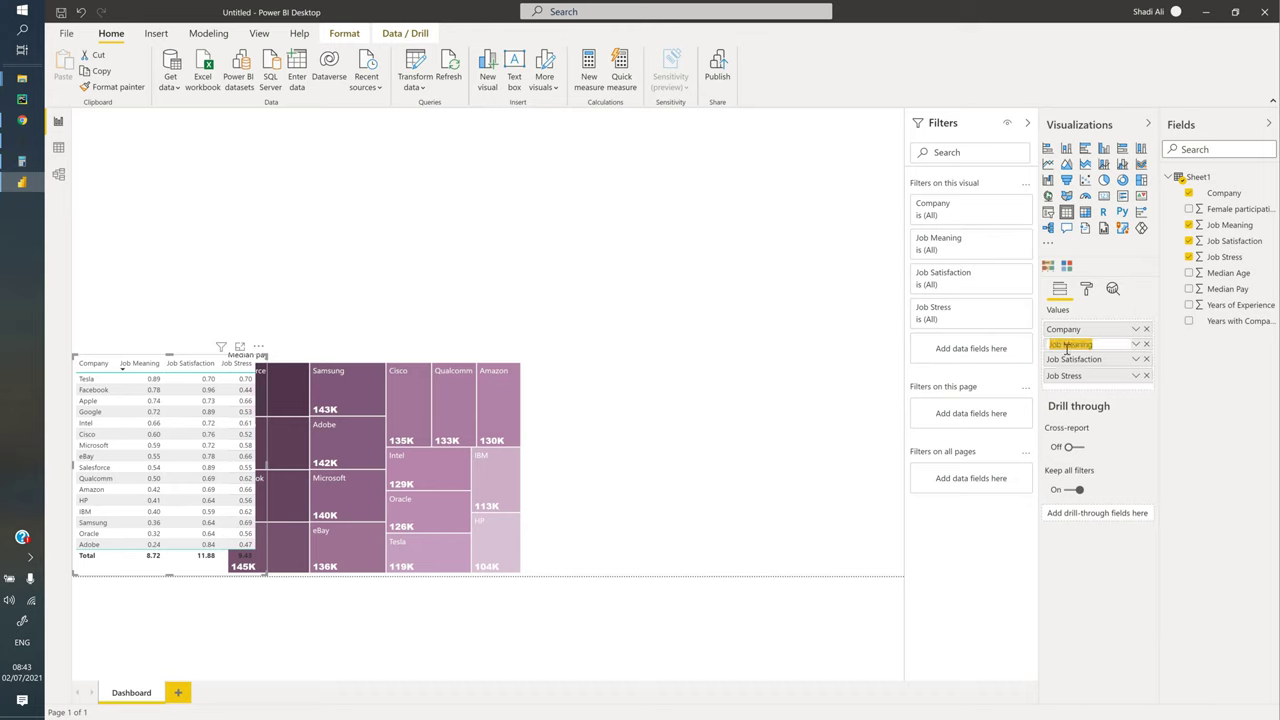
text(Meaning)
key(Return)
double_click(1068, 361)
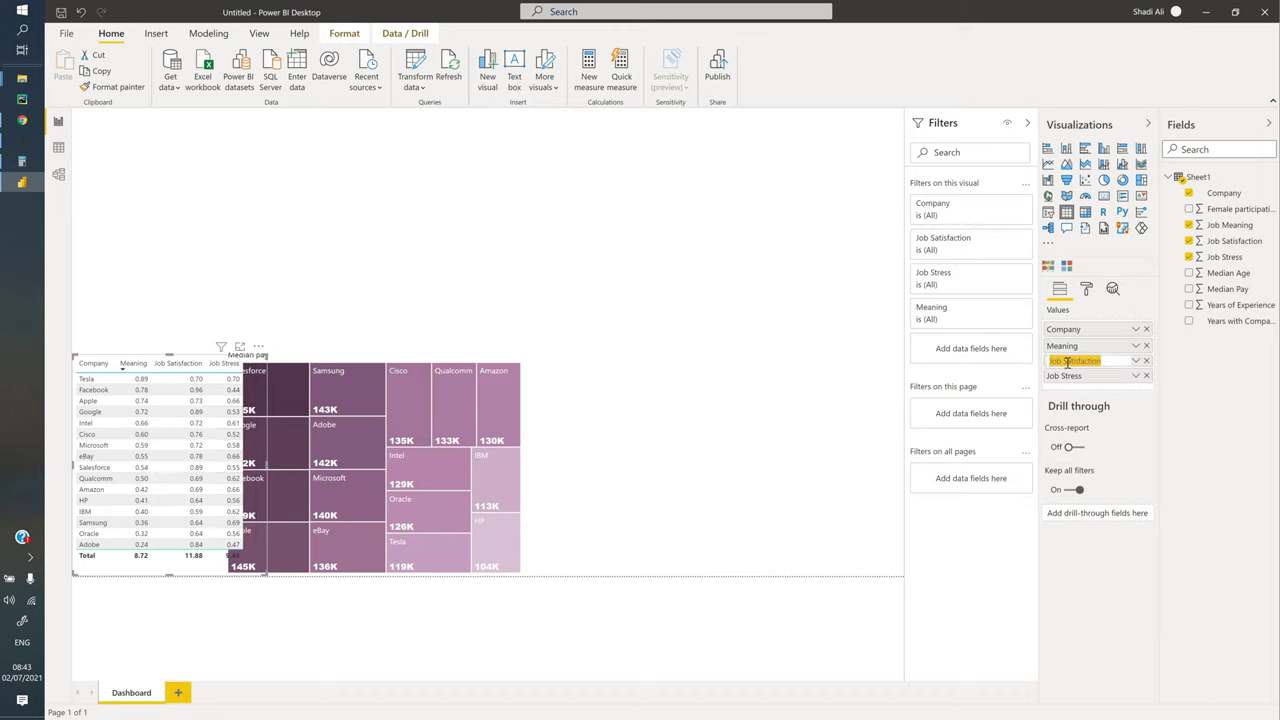
text(Satisfaction)
key(Return)
Rename the table's Job Stress field as Stress
double_click(1068, 378)
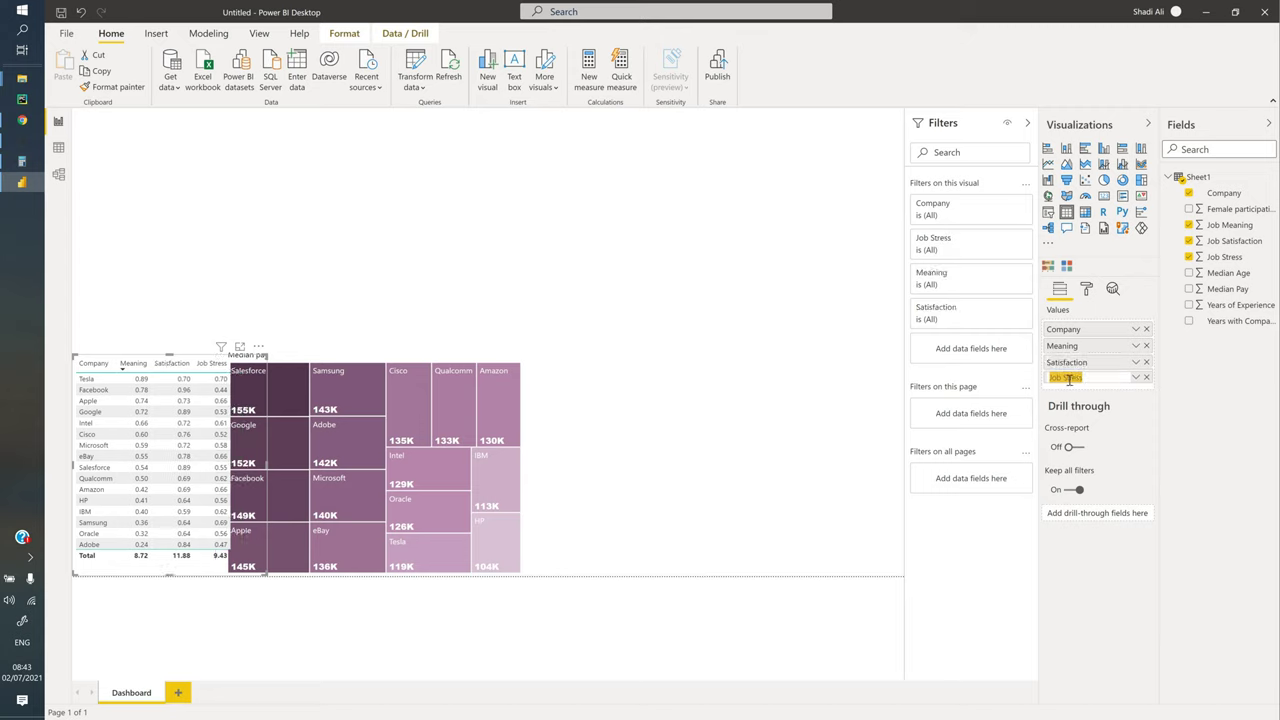
click(1073, 378)
key(BackSpace)
key(BackSpace)
key(BackSpace)
key(BackSpace)
key(Return)
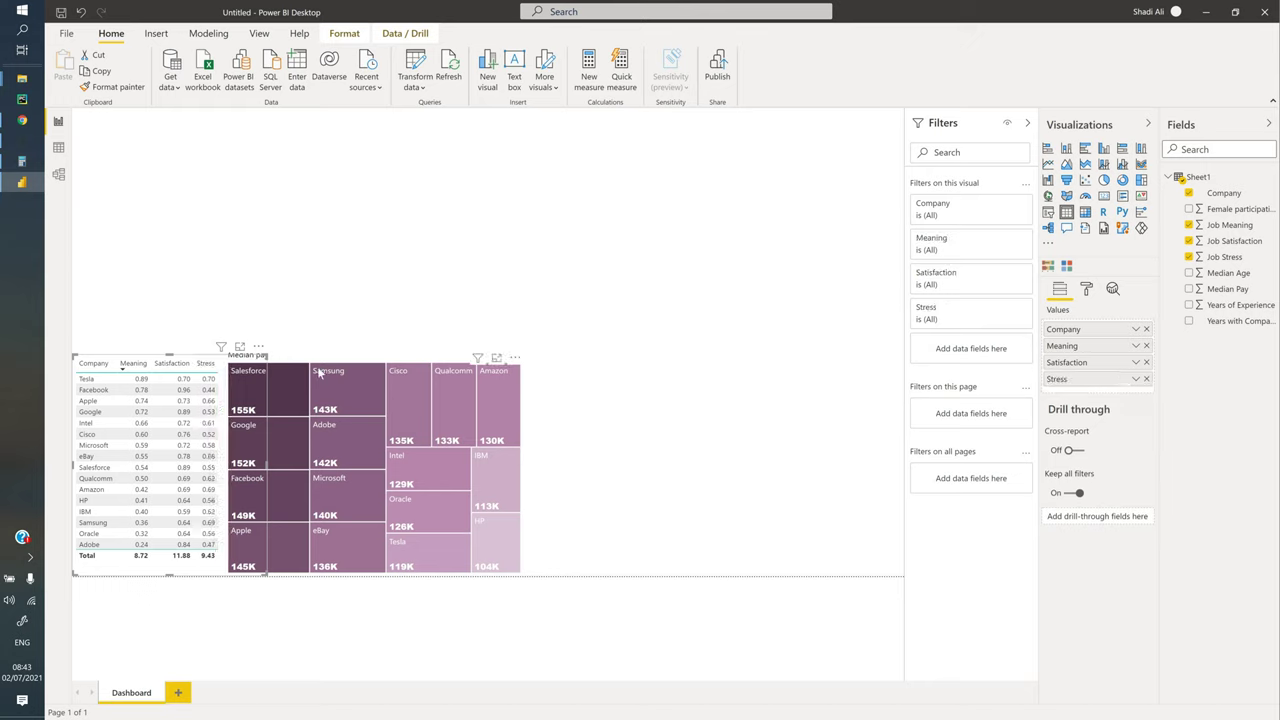
Nudge the treemap slightly to the right and apply the Flashy rows style to the table
click(340, 371)
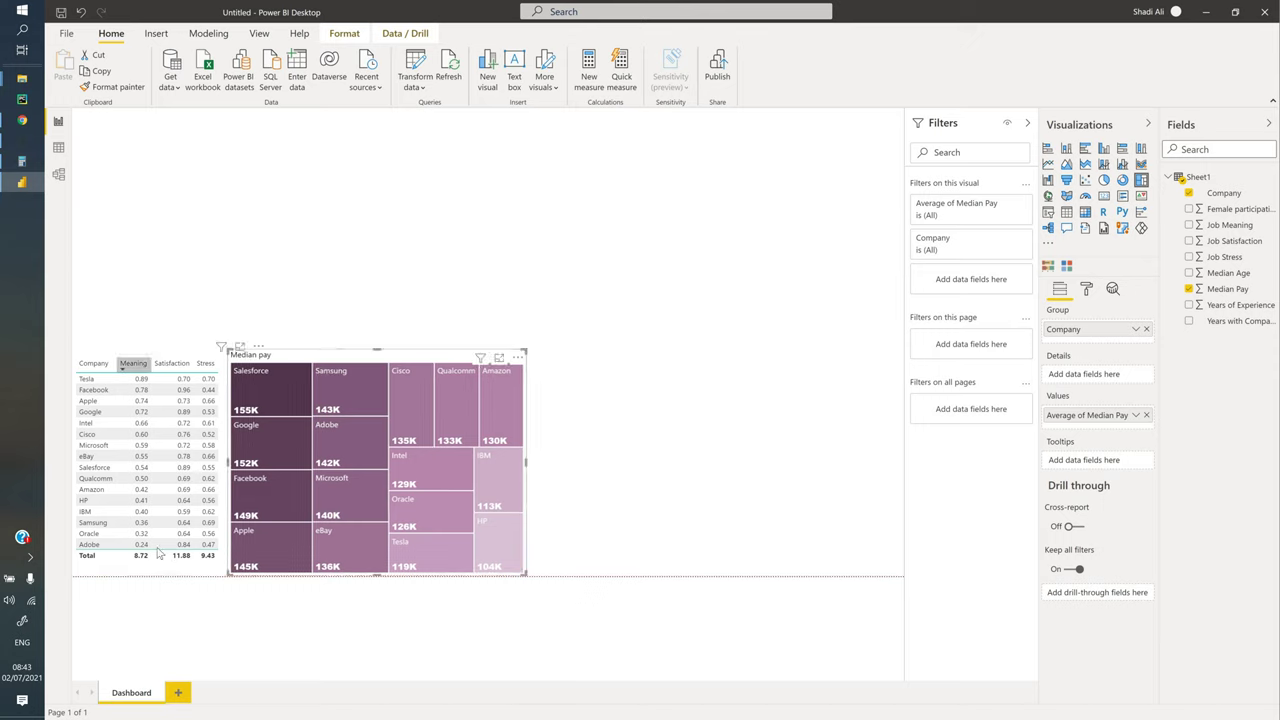
click(160, 350)
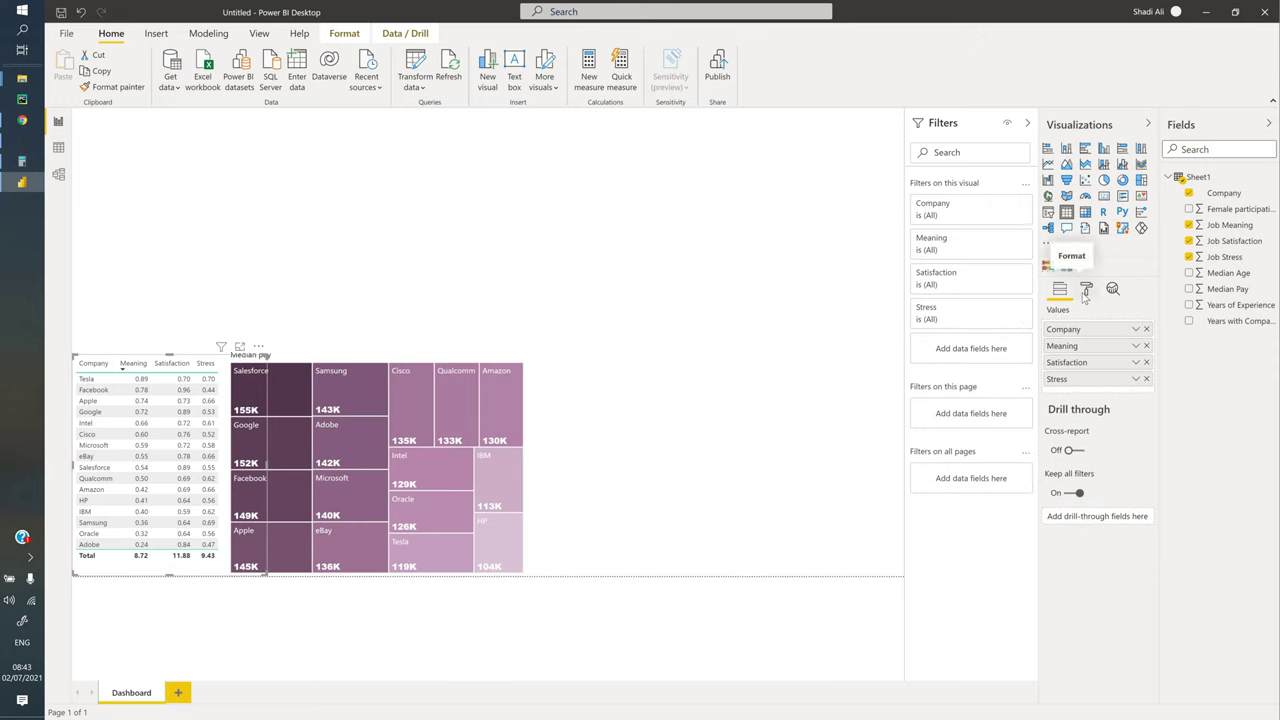
click(1087, 289)
click(1055, 377)
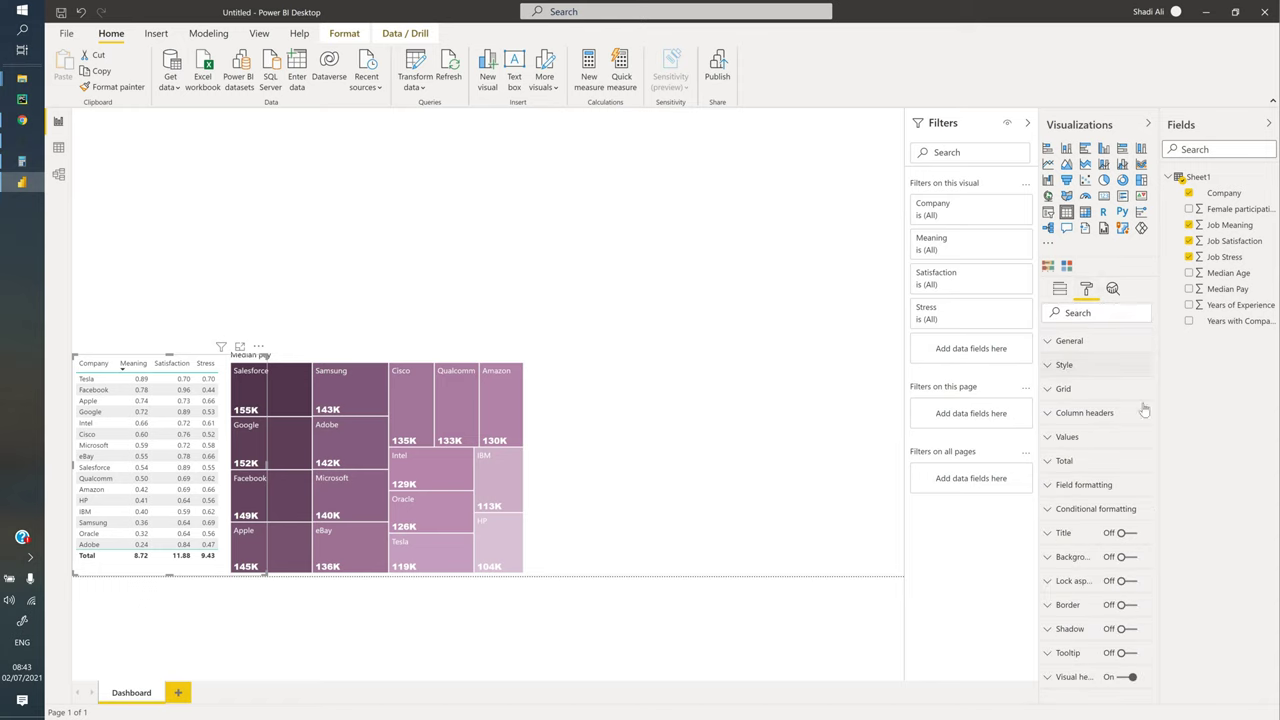
click(1134, 404)
key(Down)
key(Down)
key(Down)
key(Down)
key(Down)
key(Down)
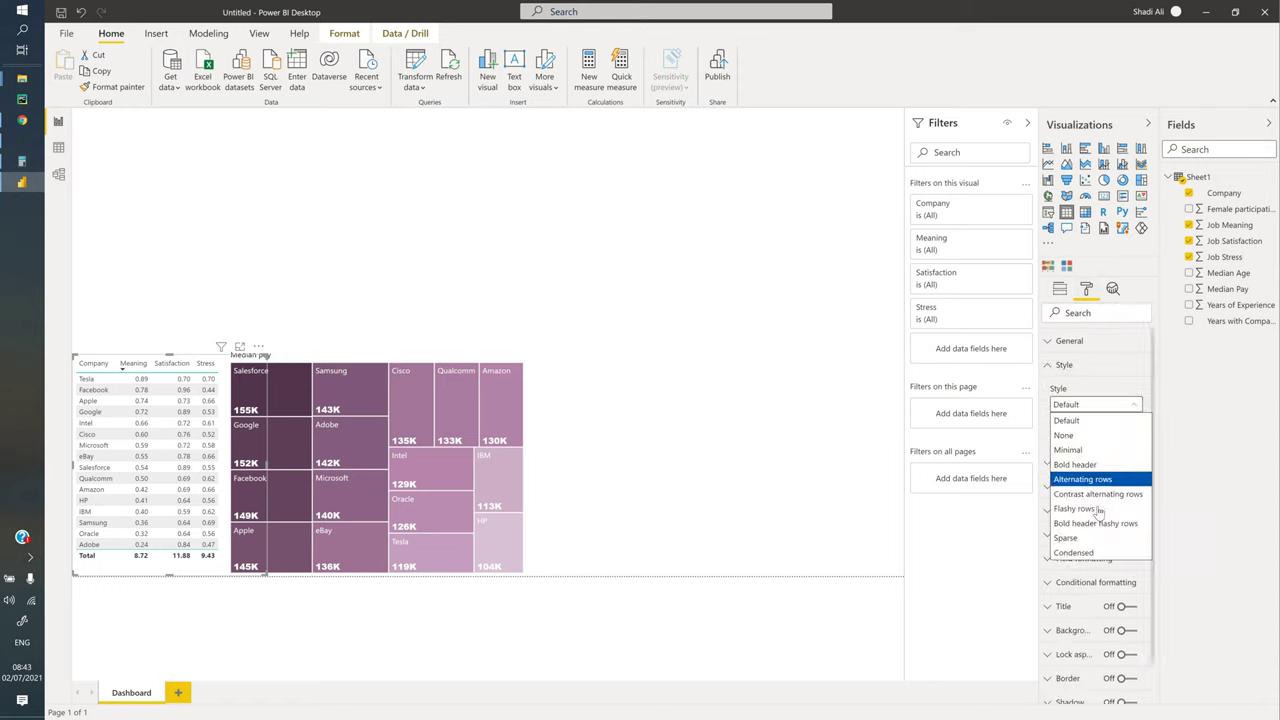
key(Return)
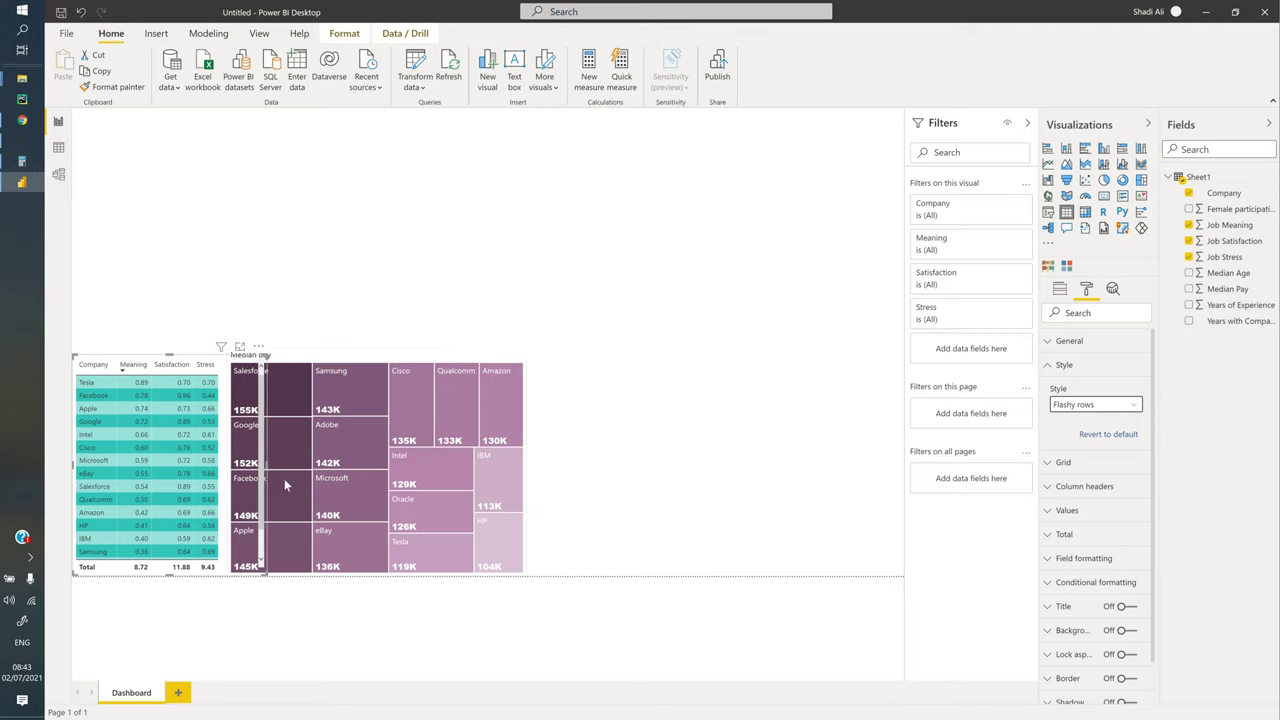
Try out the vertical grid on the table
click(1062, 462)
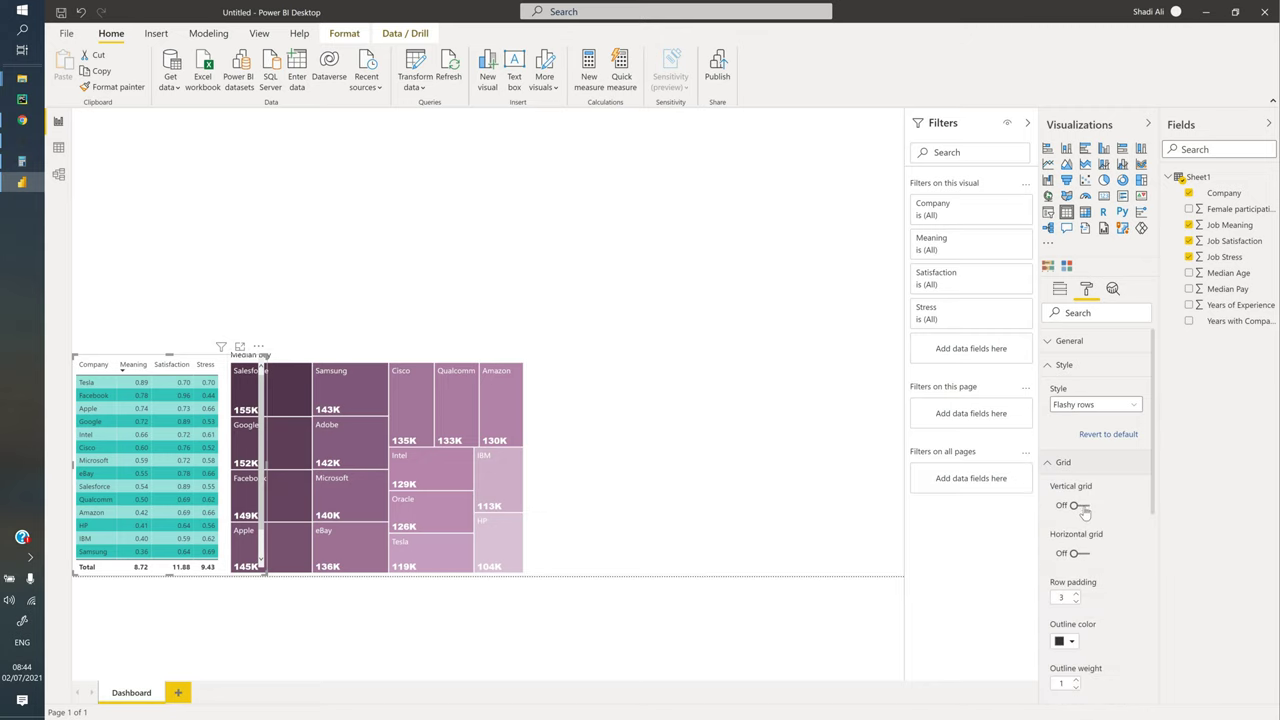
click(1077, 508)
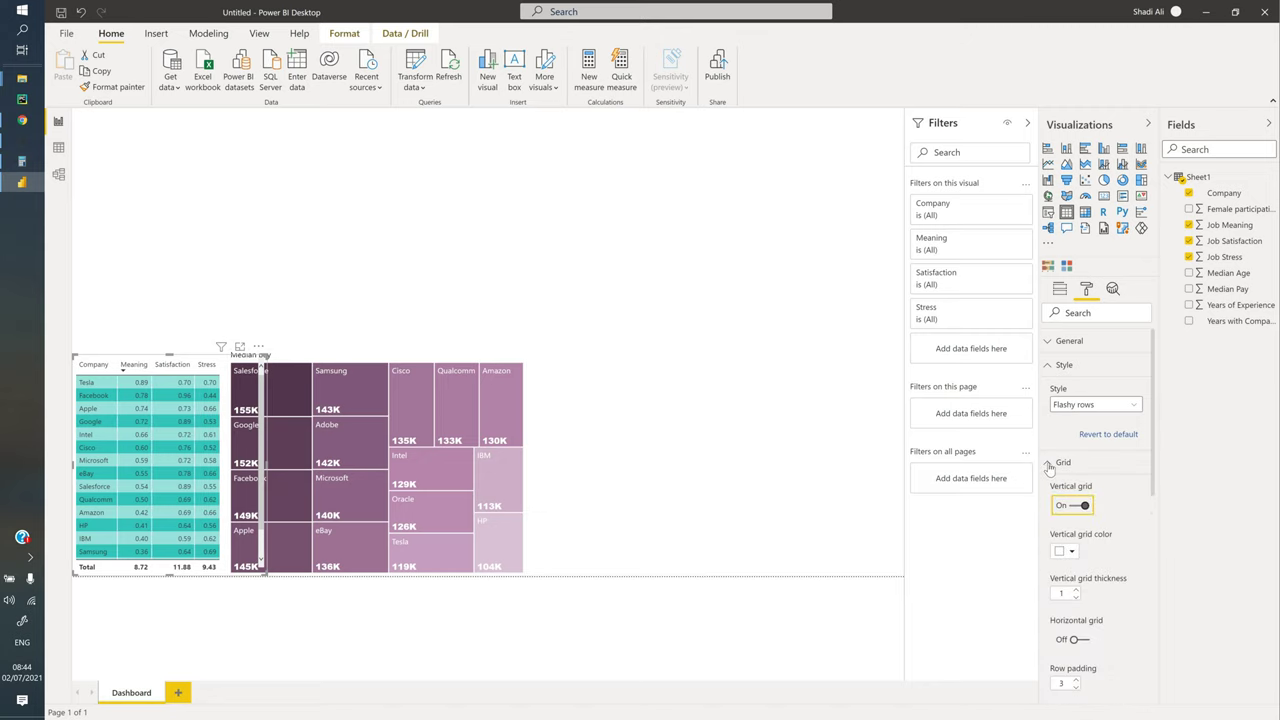
click(1078, 508)
click(1064, 463)
Turn off the table's totals row and extend the table upward to fit all company rows
scroll(1068, 513, down, 1)
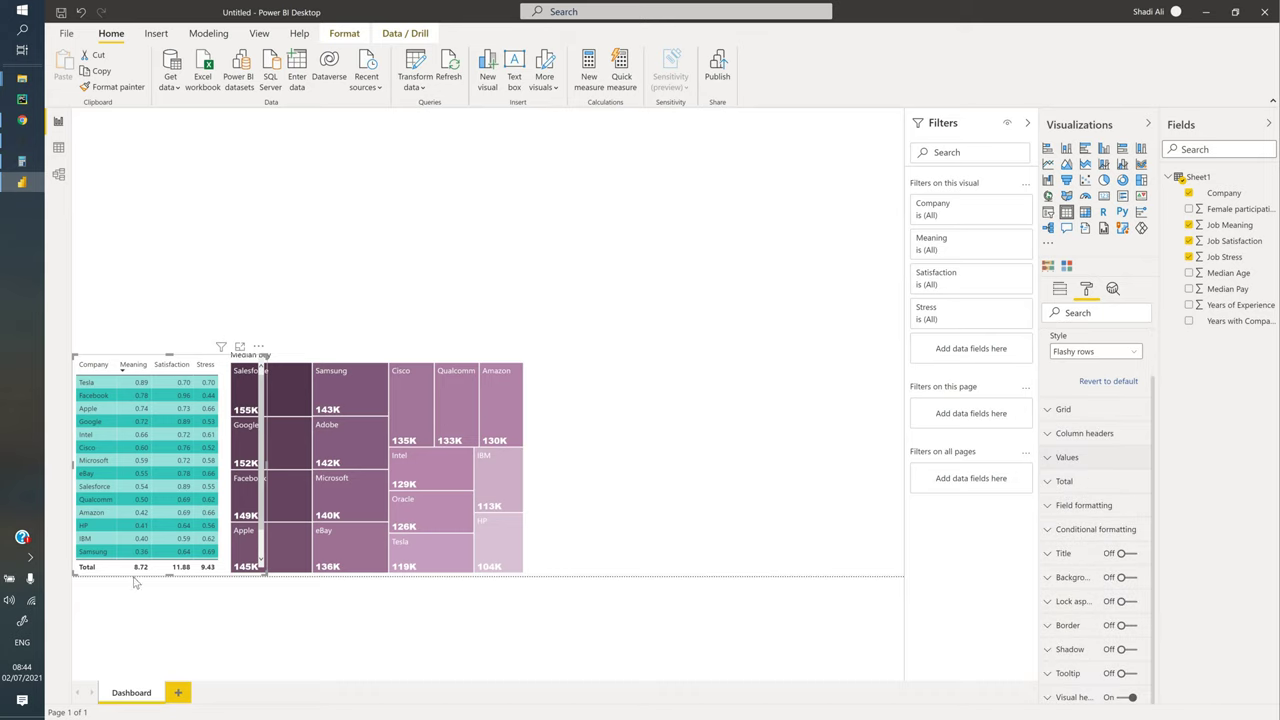
click(1046, 483)
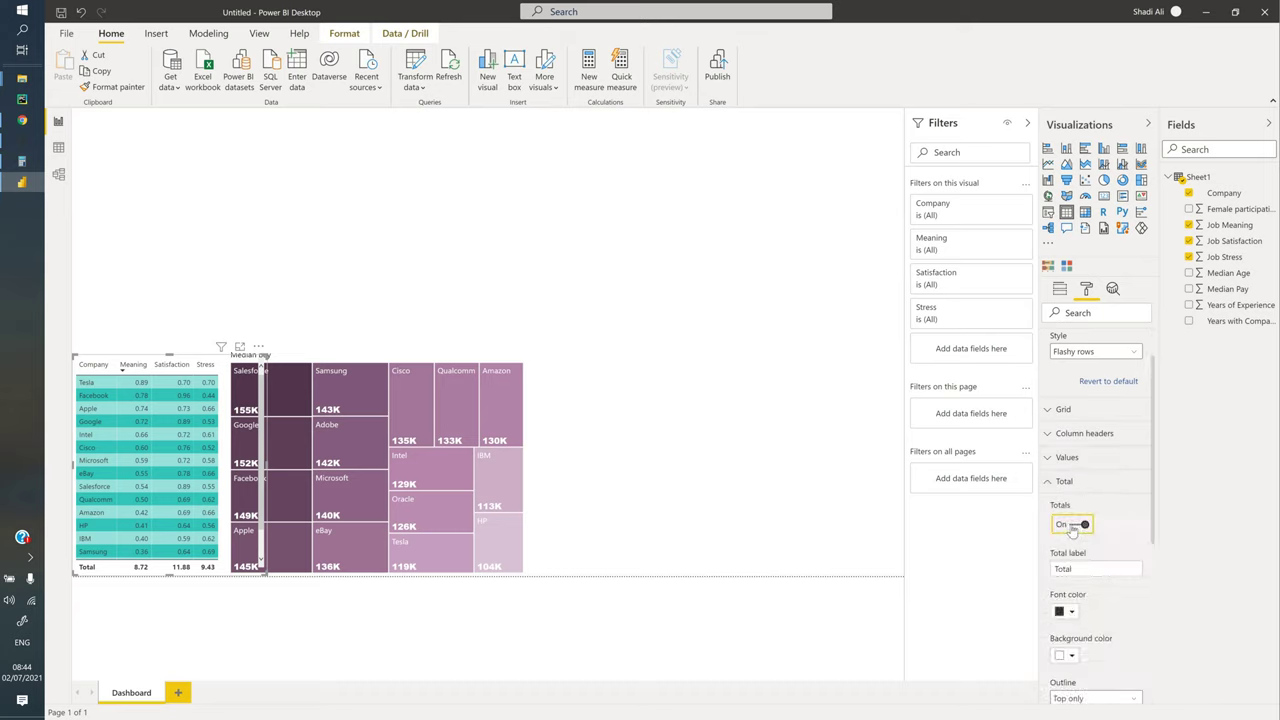
click(1075, 525)
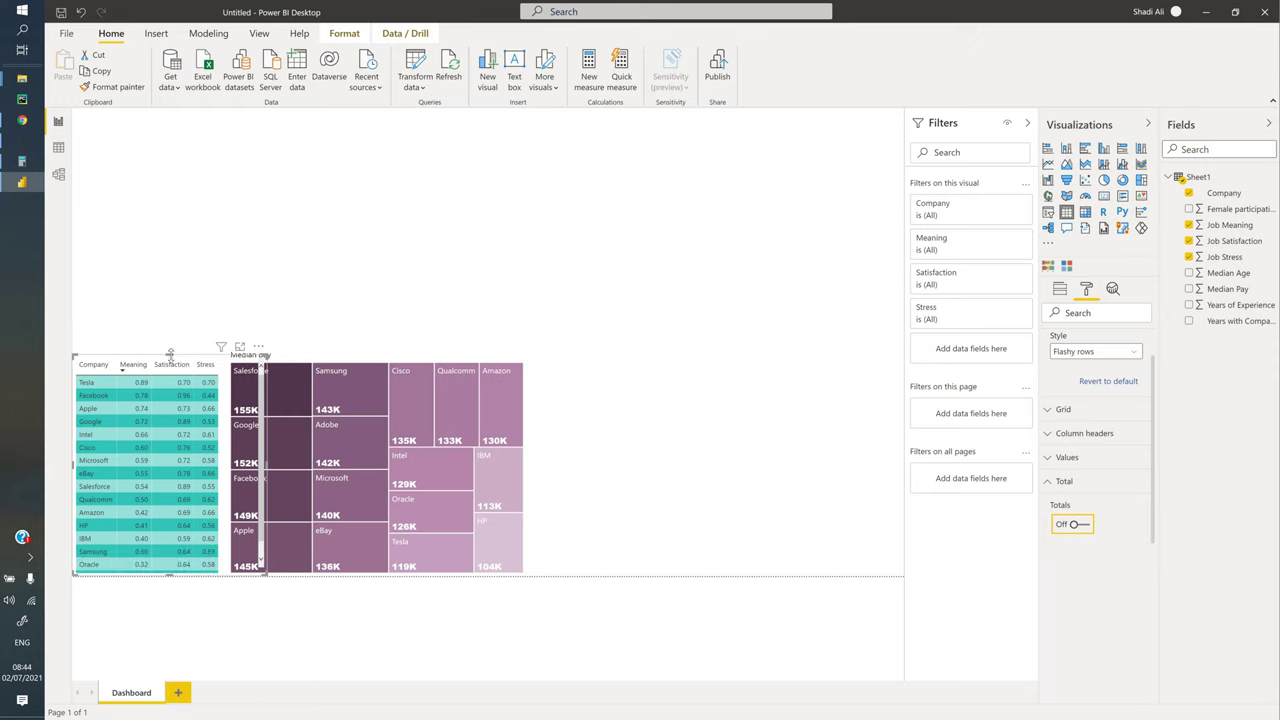
drag(171, 353, 171, 341)
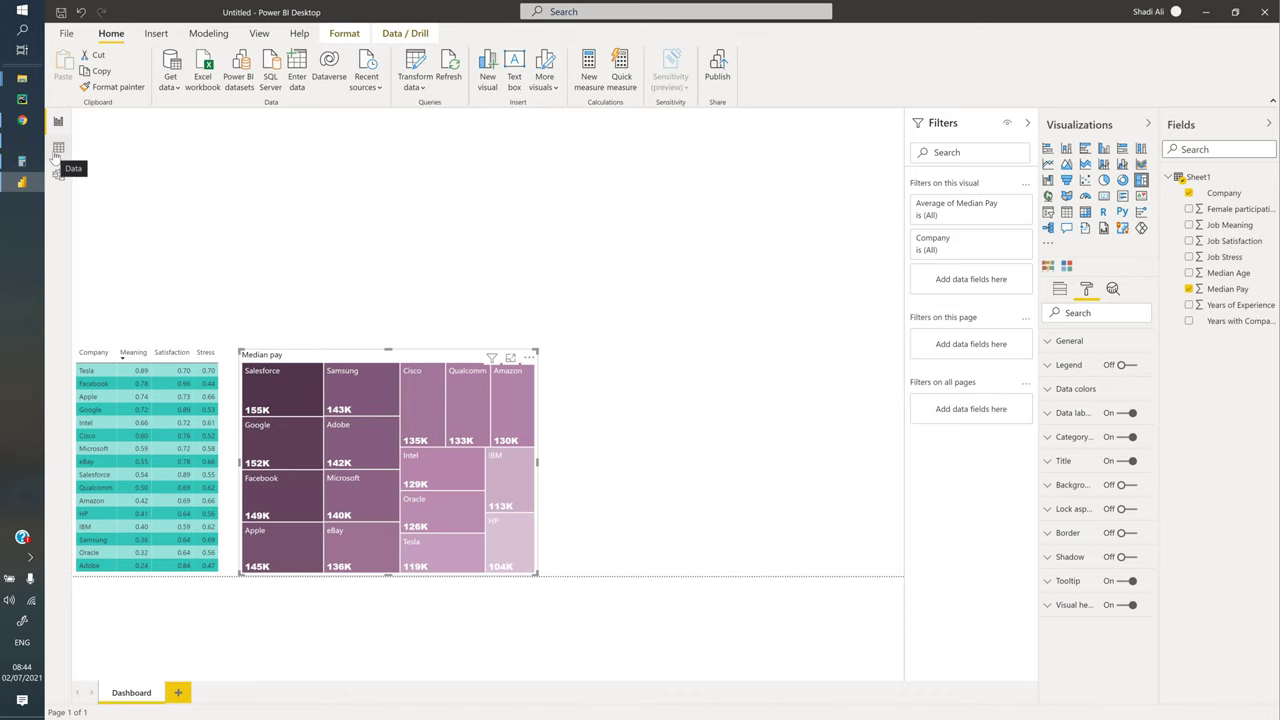
In the data view, format the Female participation and Job Satisfaction columns as percentages with 0 decimal places
click(58, 147)
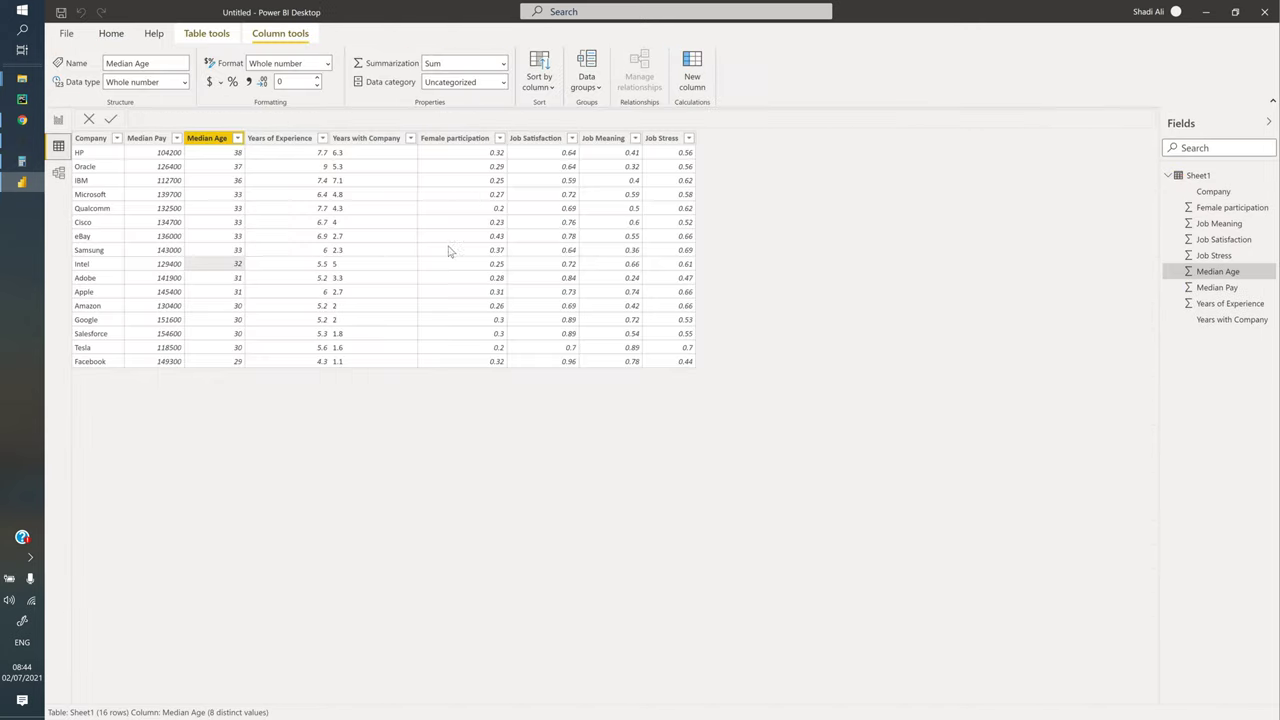
click(463, 140)
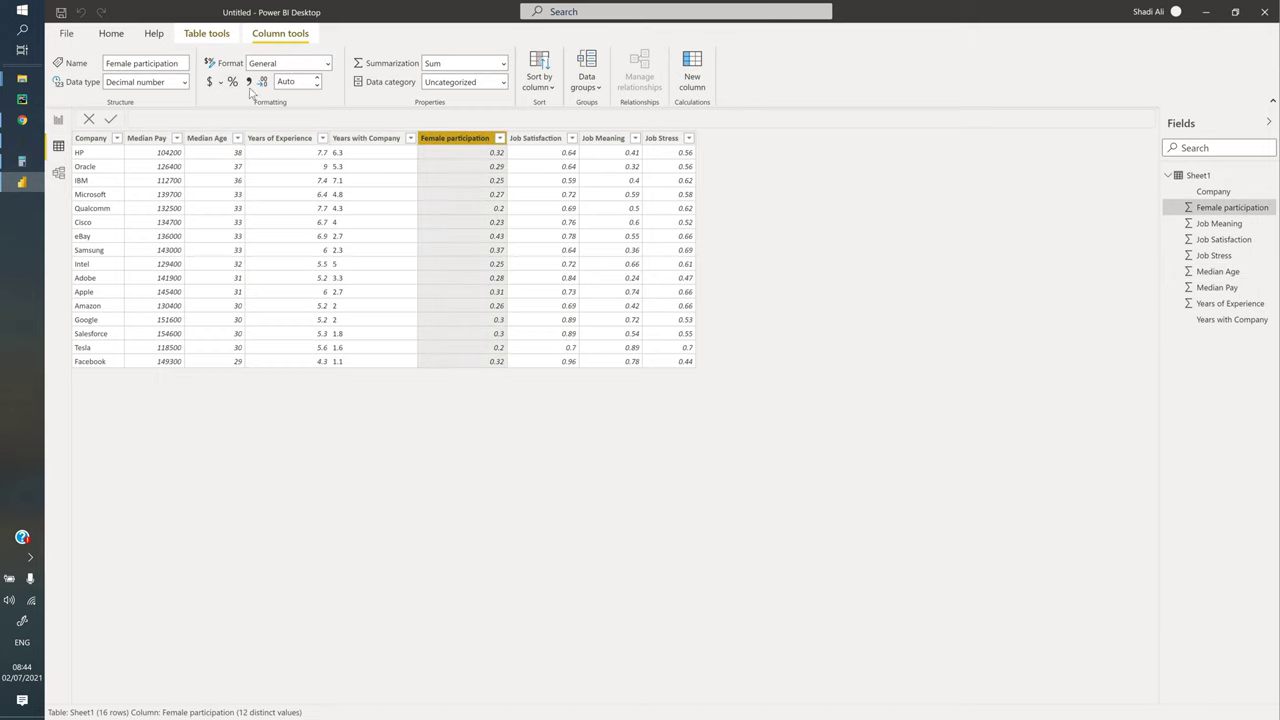
click(317, 86)
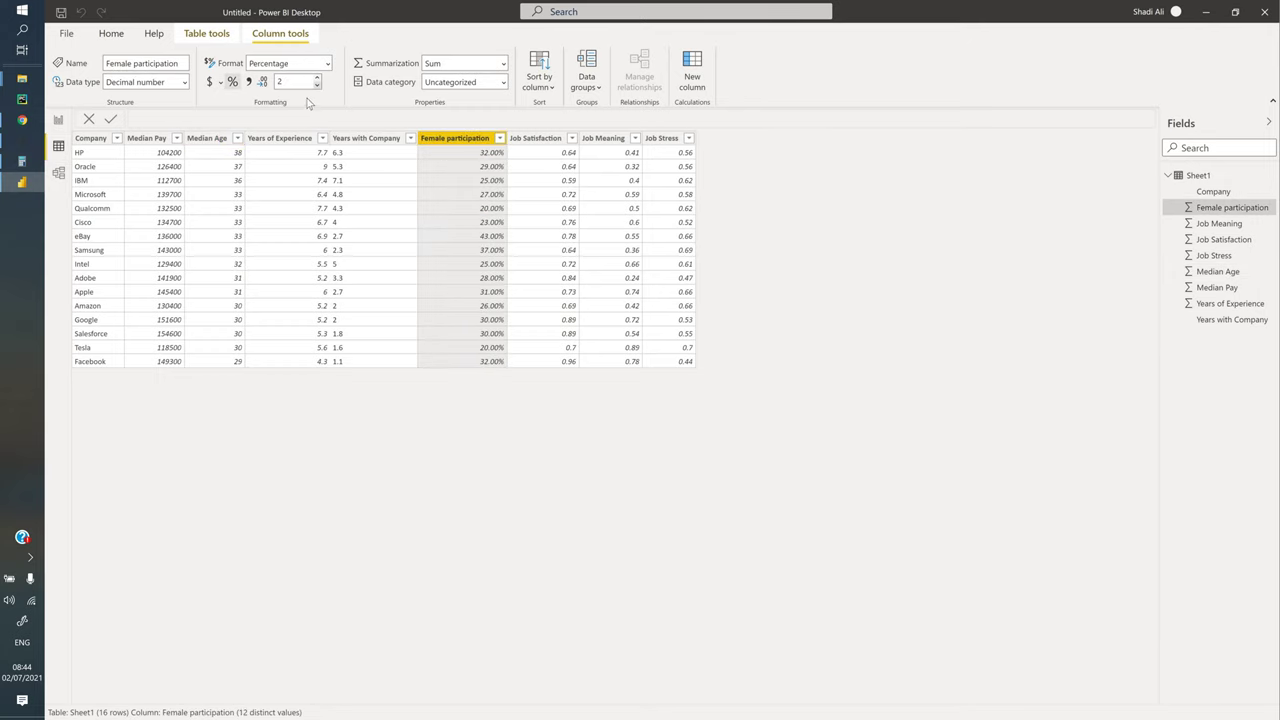
click(535, 140)
click(258, 82)
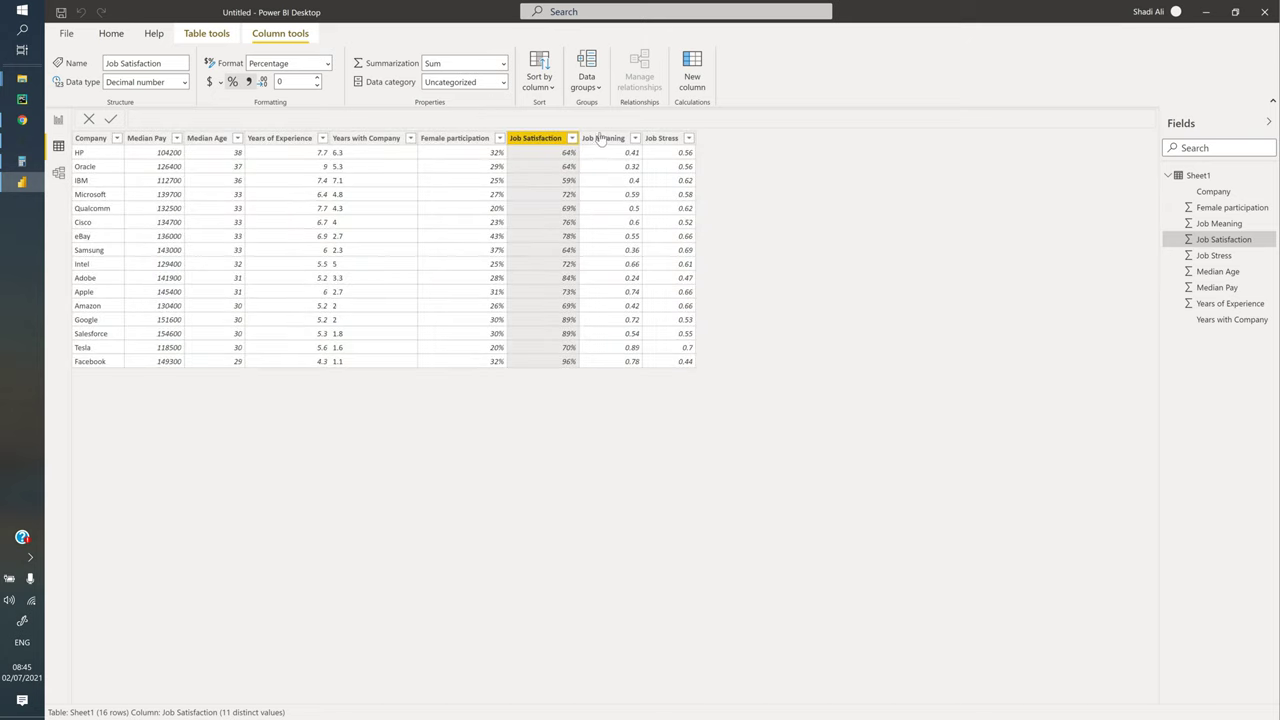
Format the Job Meaning and Job Stress columns as percentages with 0 decimal places
key(Right)
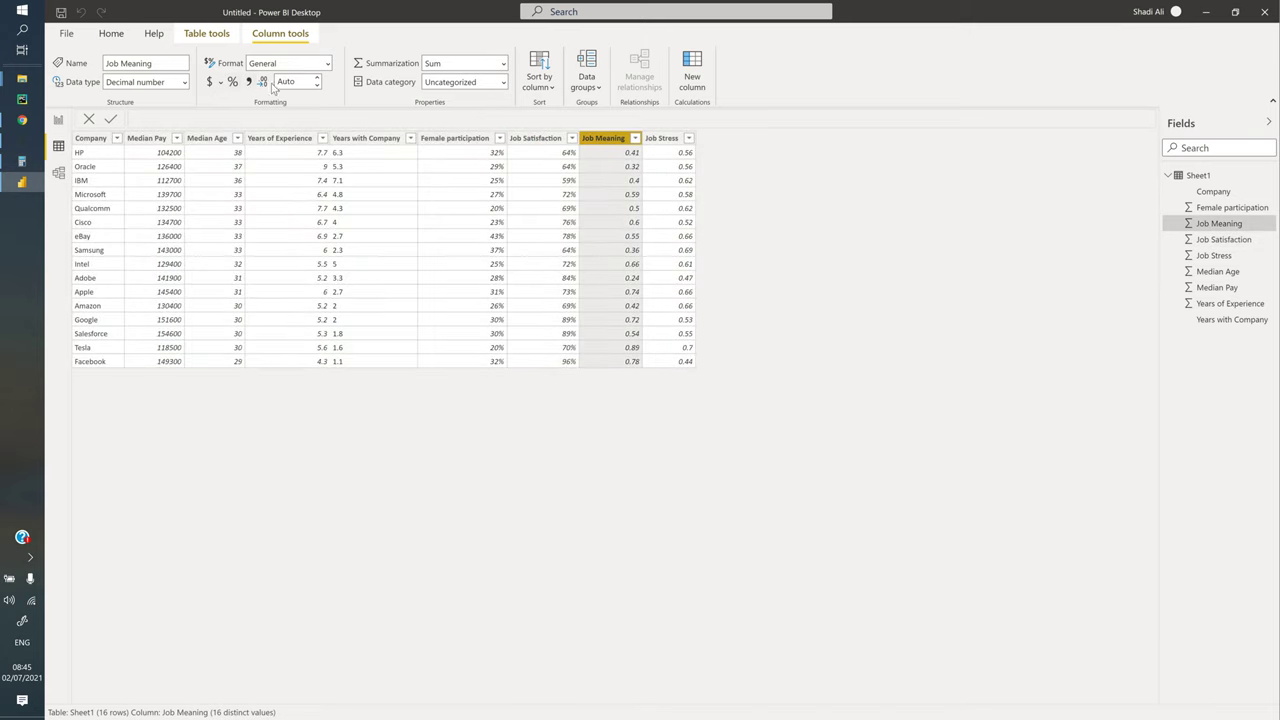
click(232, 82)
click(316, 86)
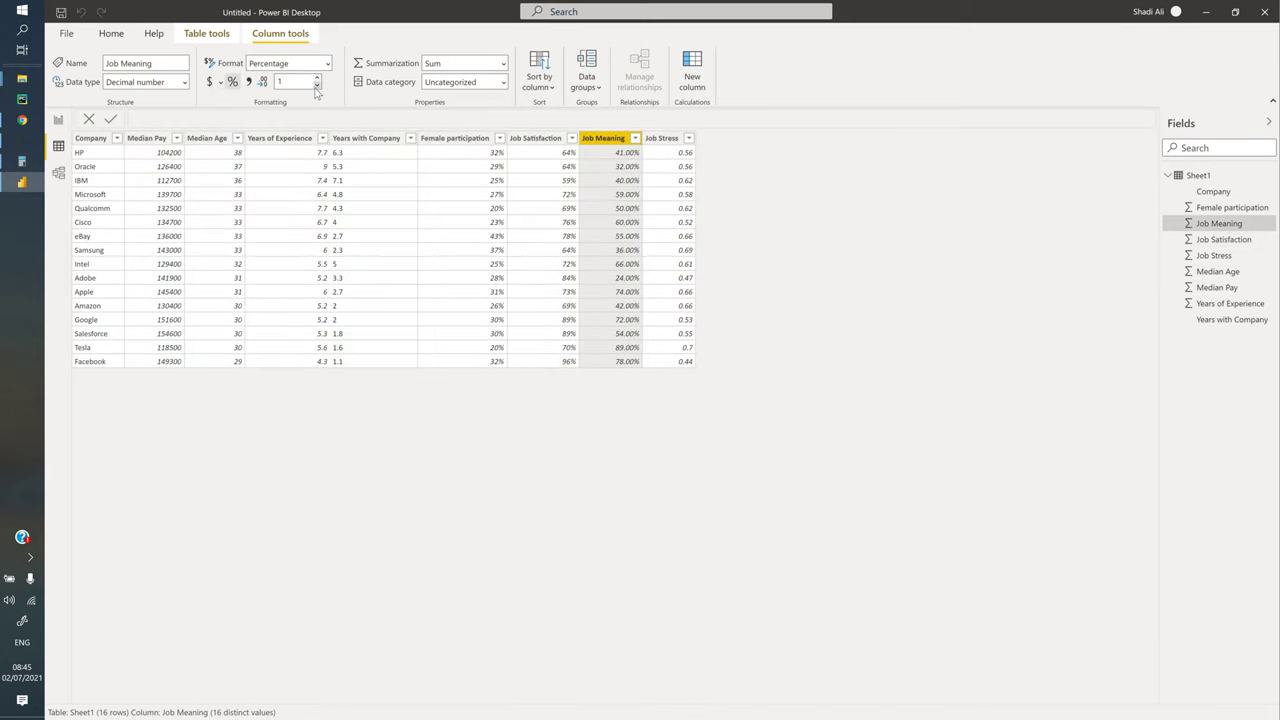
click(661, 139)
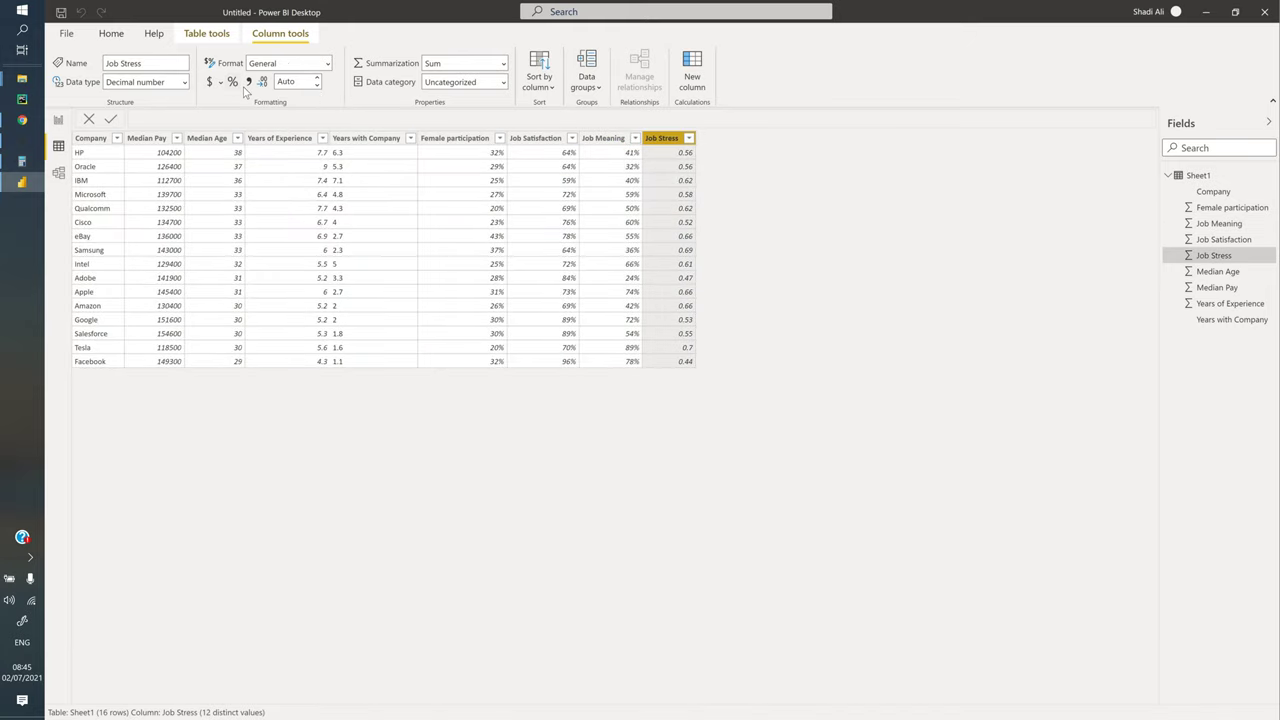
click(232, 82)
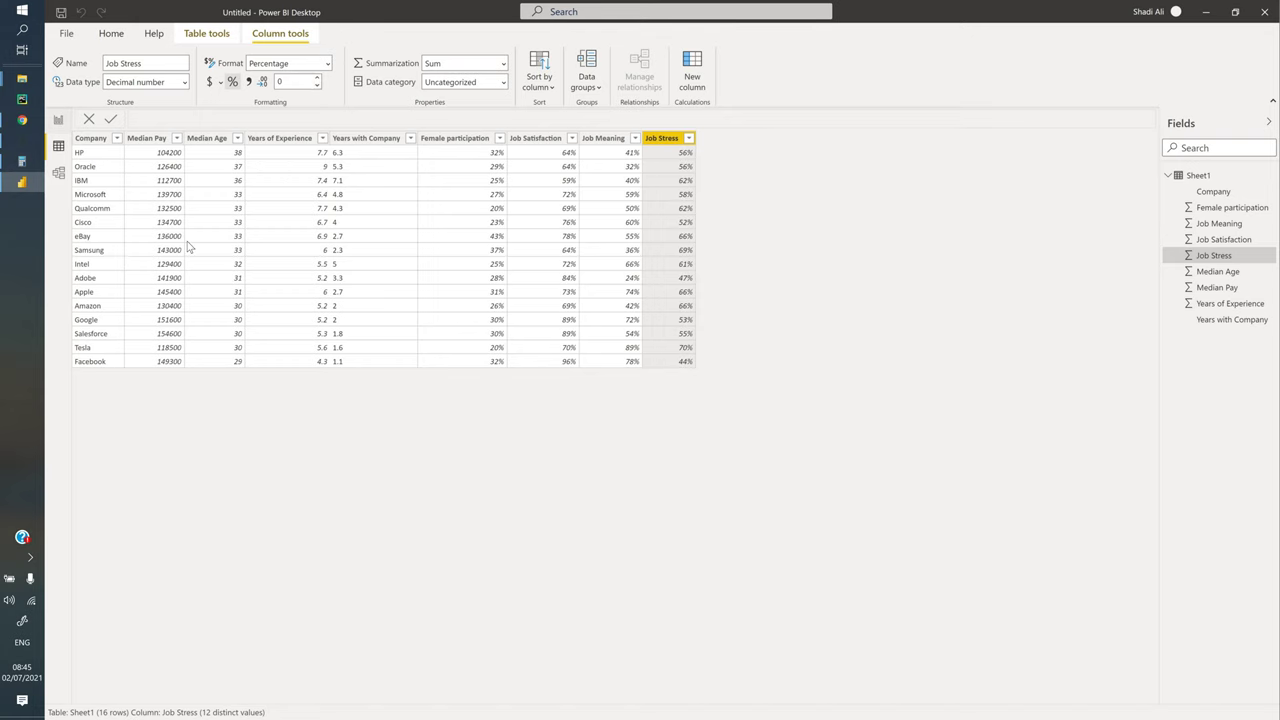
Return to the report view and sort the table by Meaning in ascending order, followed by Satisfaction in descending order
click(58, 121)
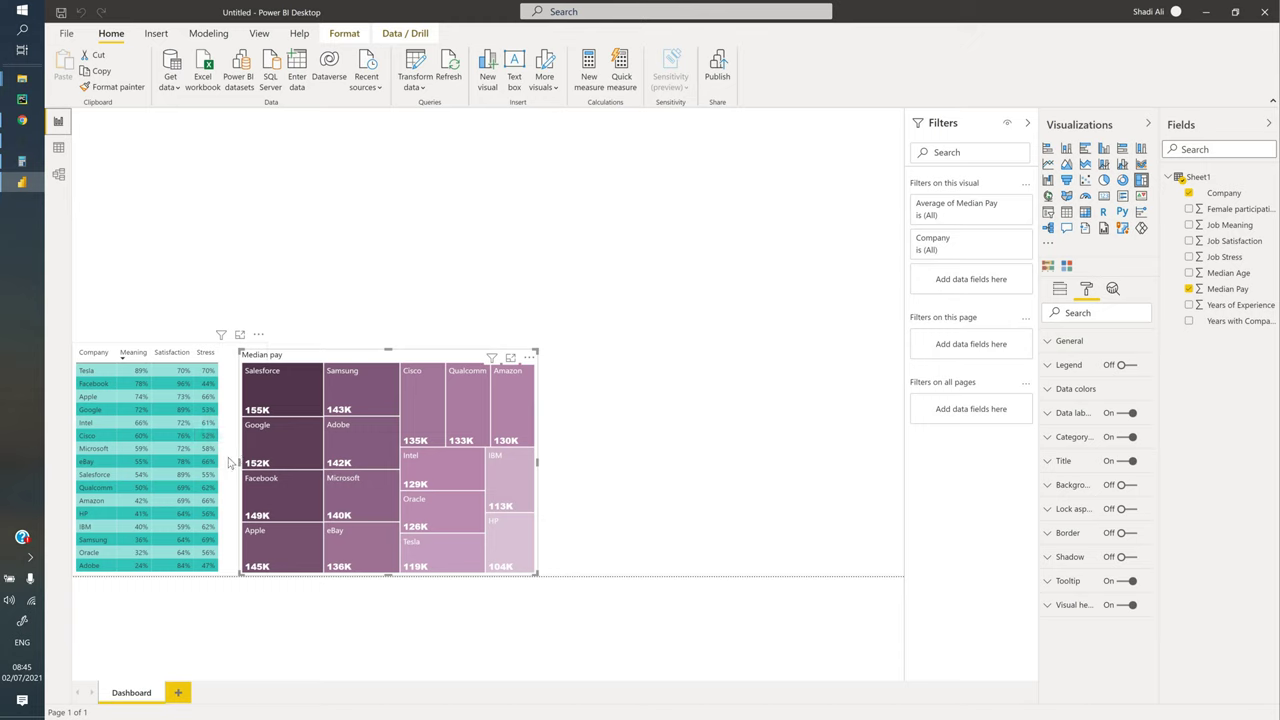
click(134, 352)
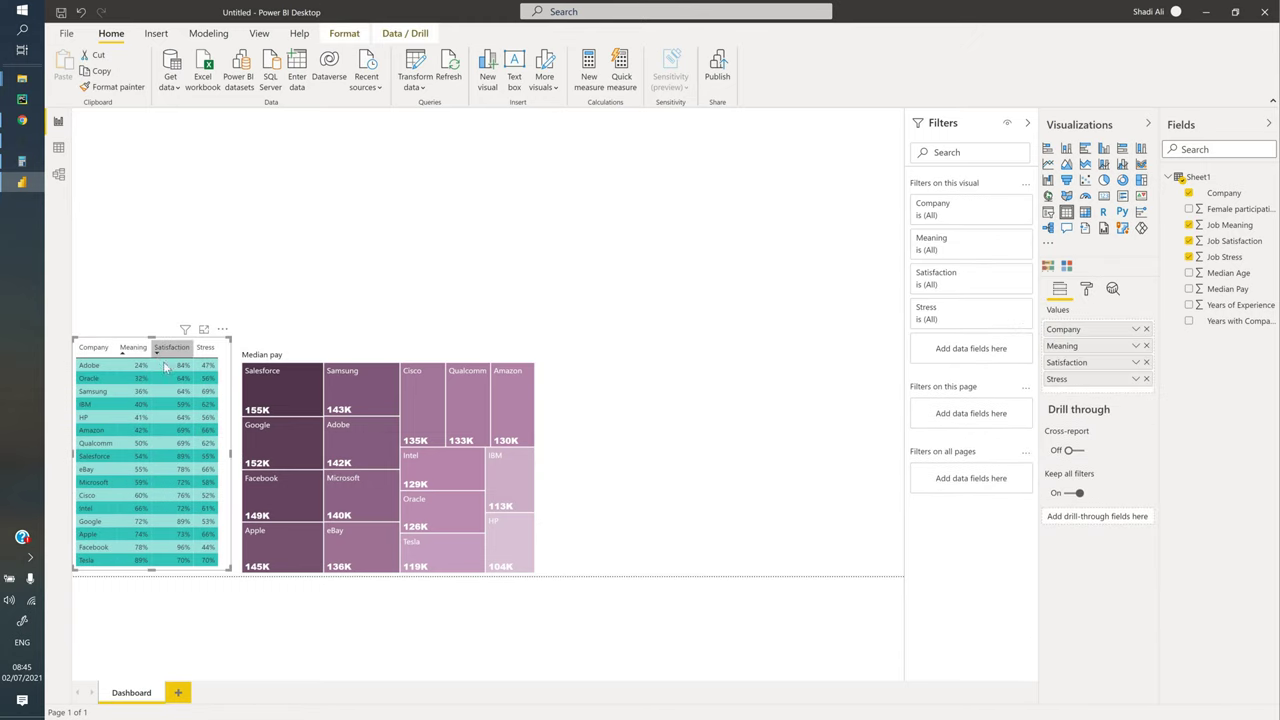
click(170, 348)
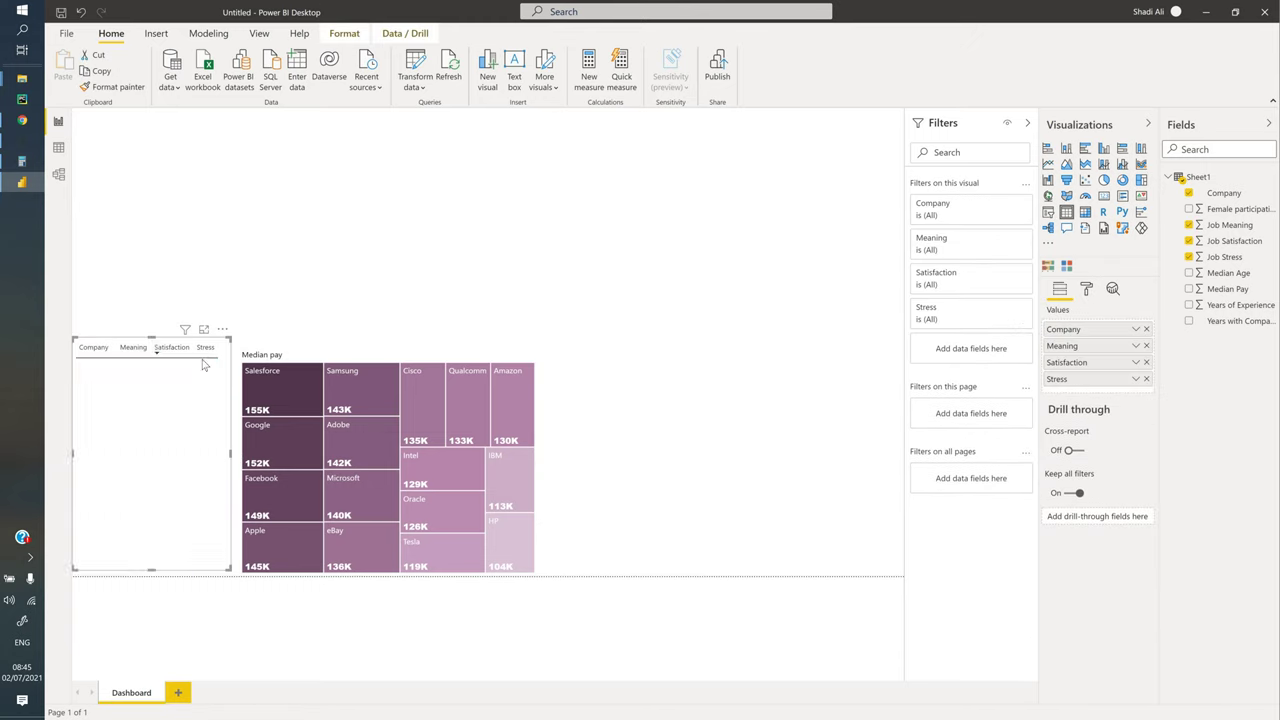
Sort the company table in descending order by Meaning, by Satisfaction, and finally by Stress
click(125, 352)
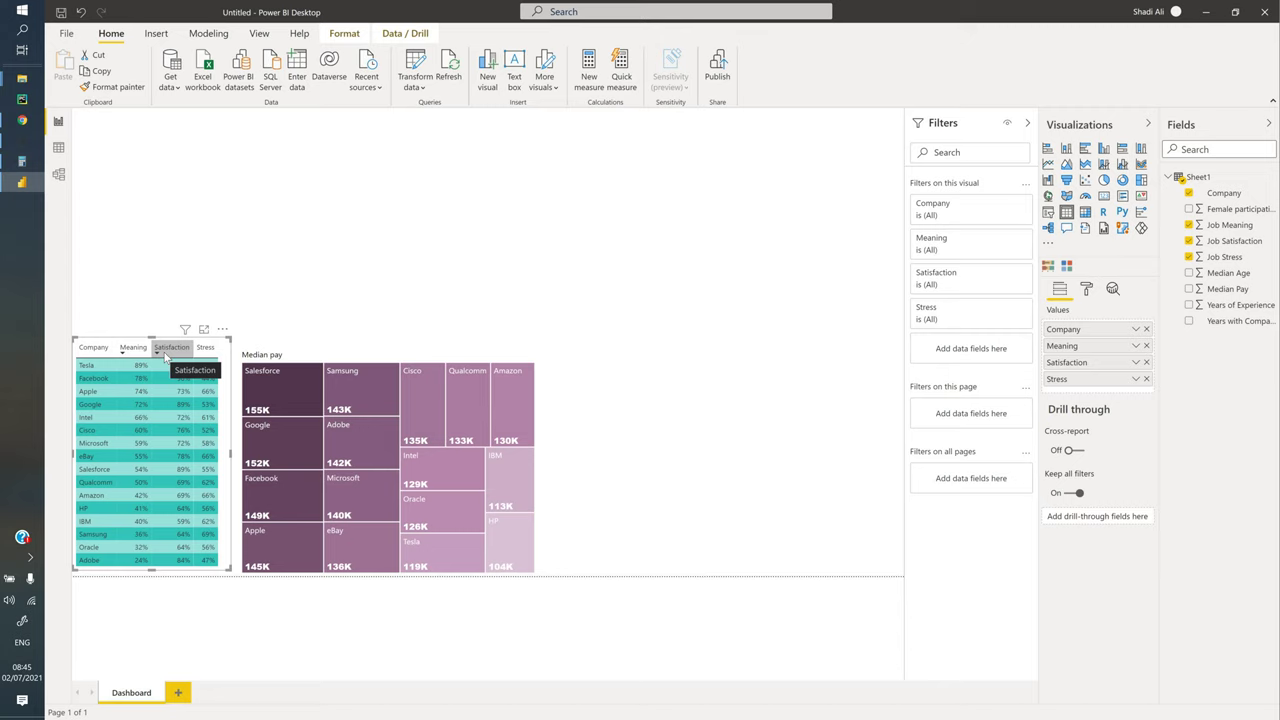
click(157, 352)
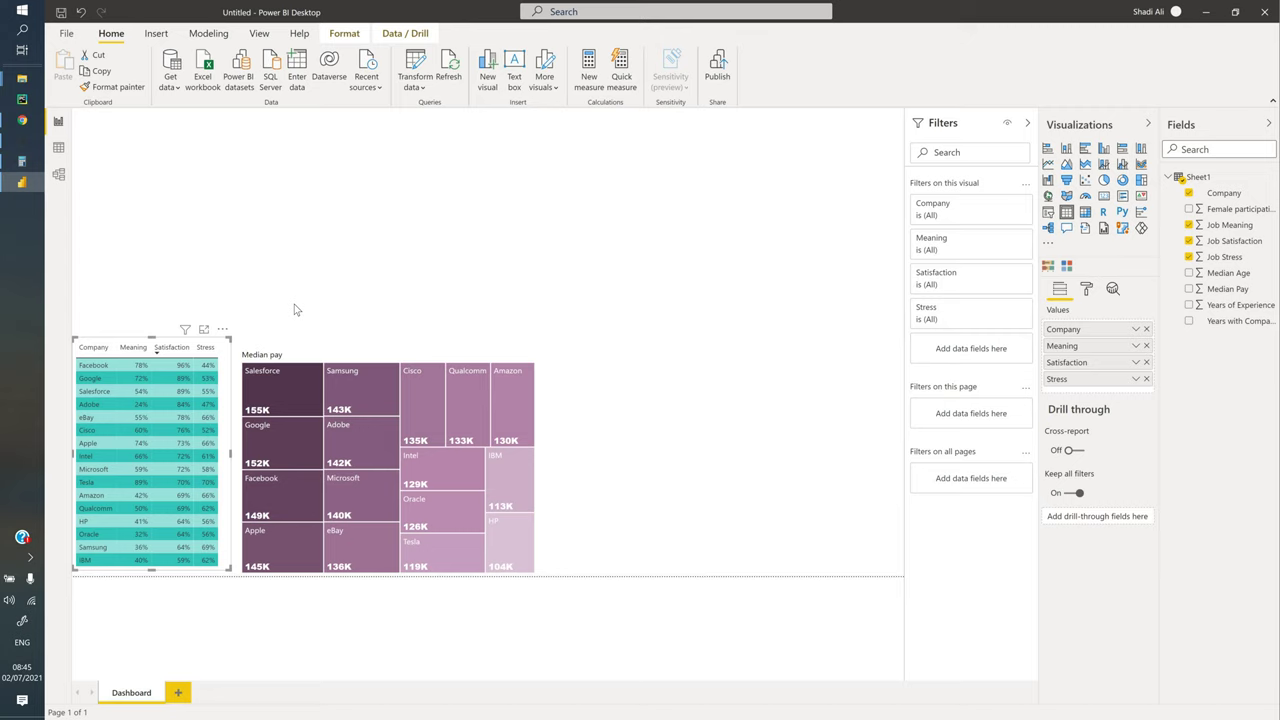
click(207, 347)
Insert a line and clustered column chart with Company as shared axis, Median Pay as columns and Job Satisfaction as line, and widen it to show all companies
click(629, 351)
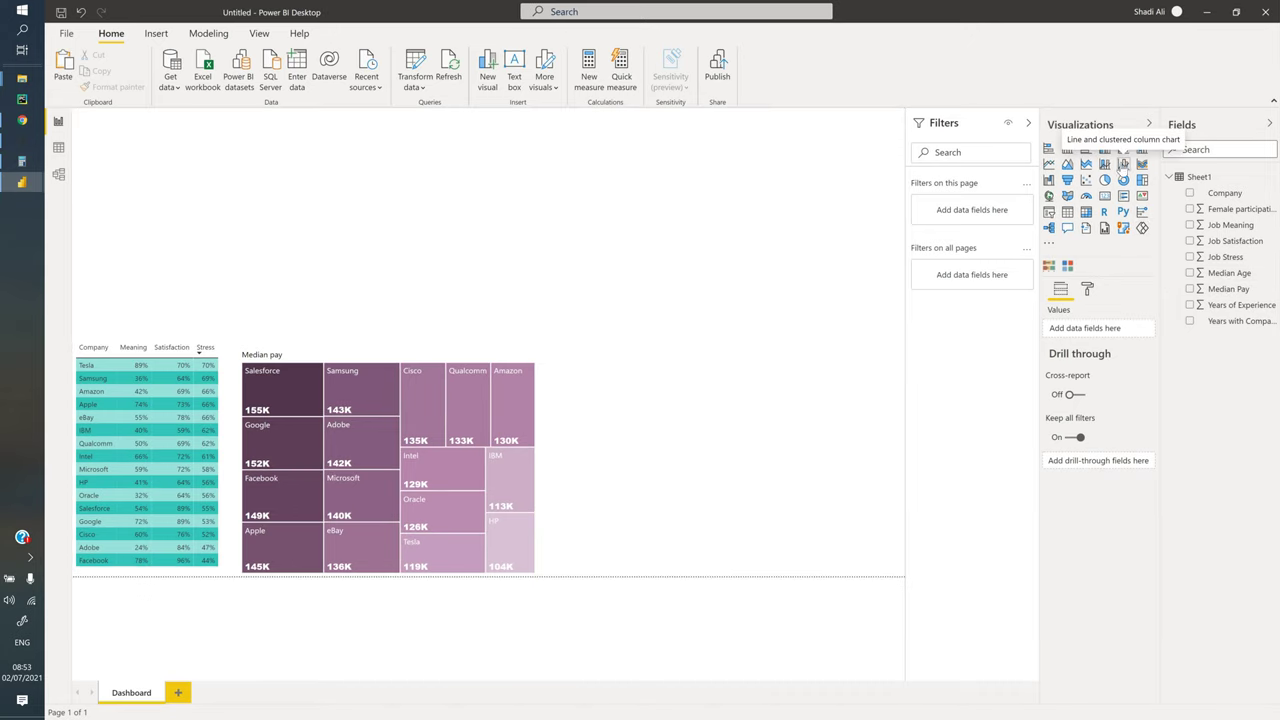
click(1122, 165)
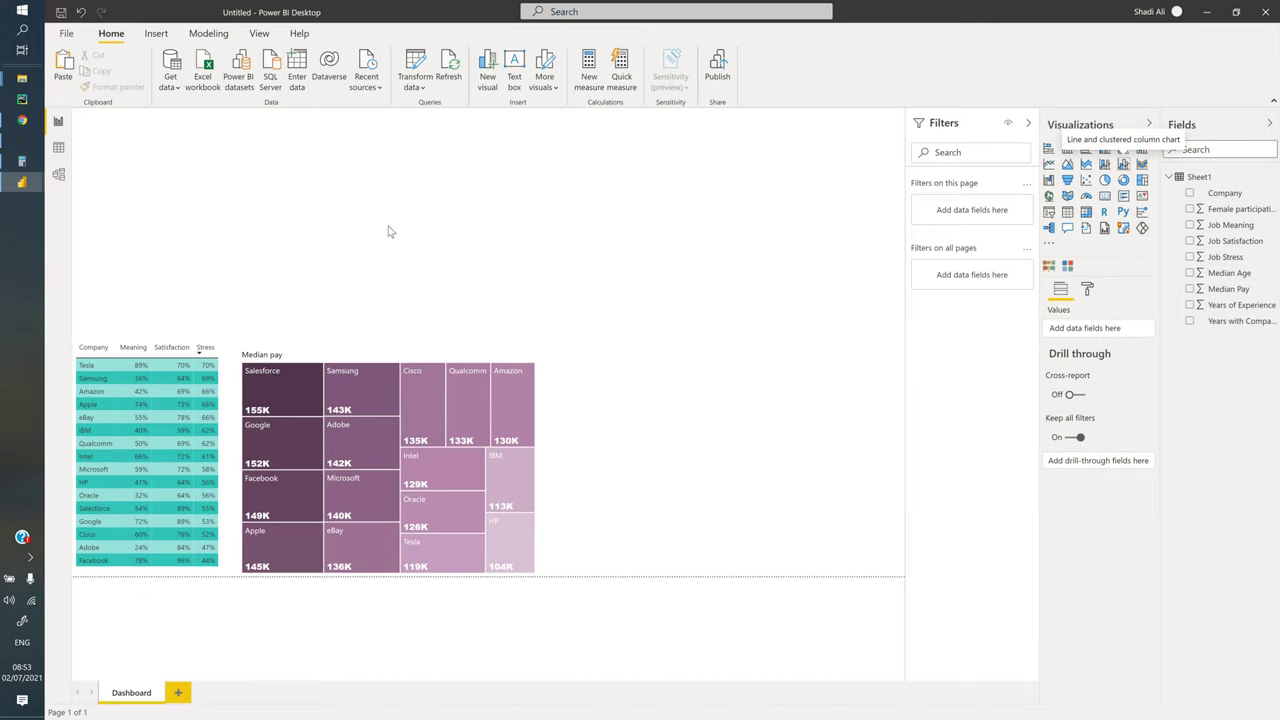
click(1189, 193)
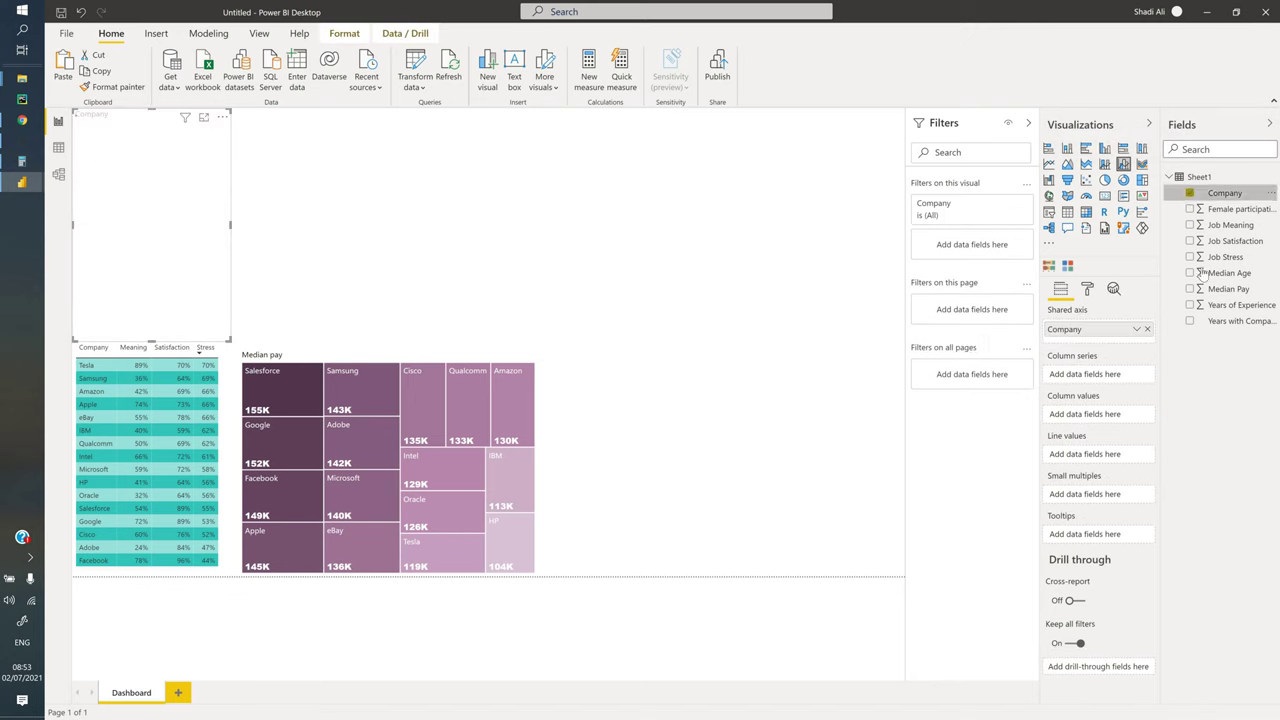
click(1190, 289)
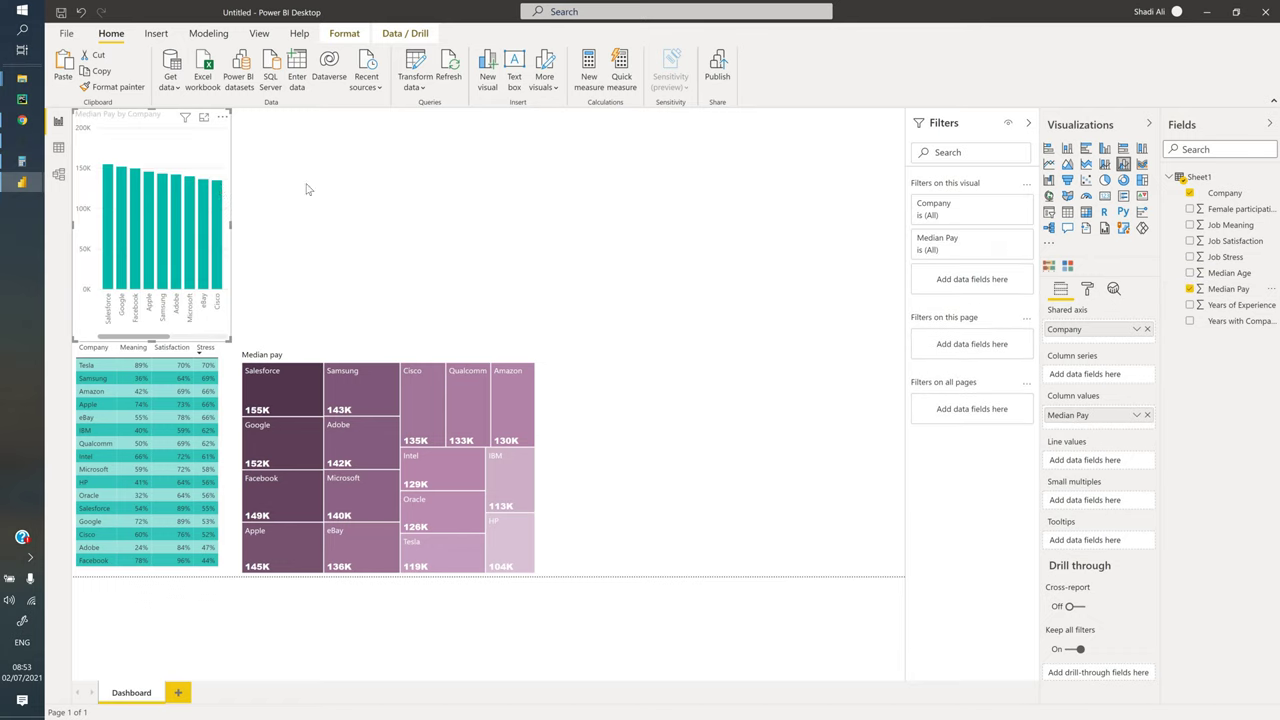
click(1189, 241)
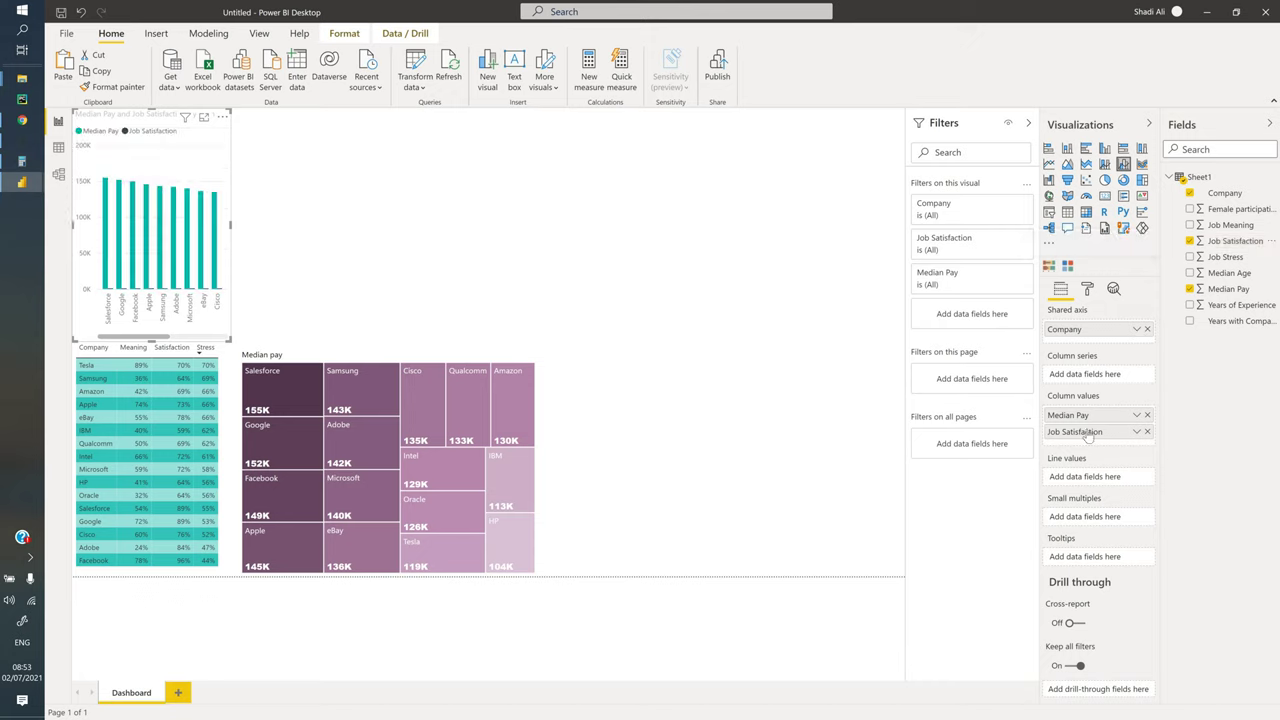
drag(1074, 433, 1077, 486)
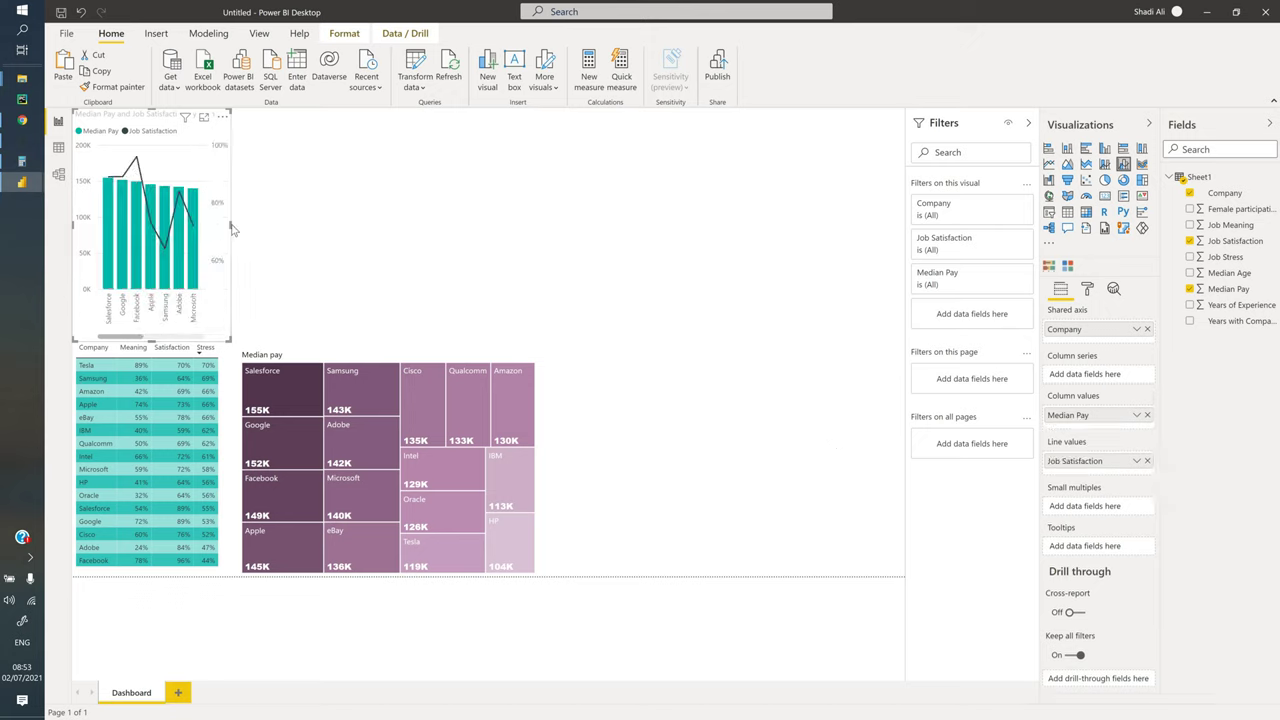
drag(230, 224, 722, 330)
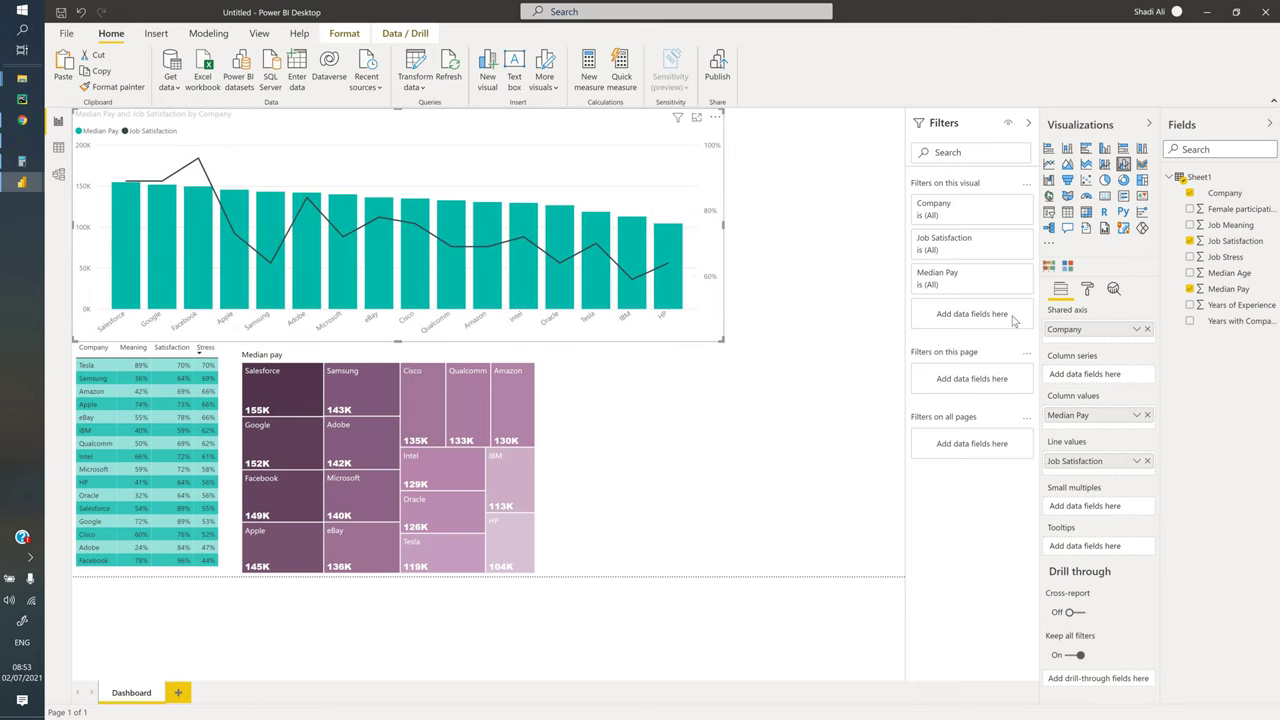
Switch off the combo chart's Y axis and switch on its data labels
click(1088, 289)
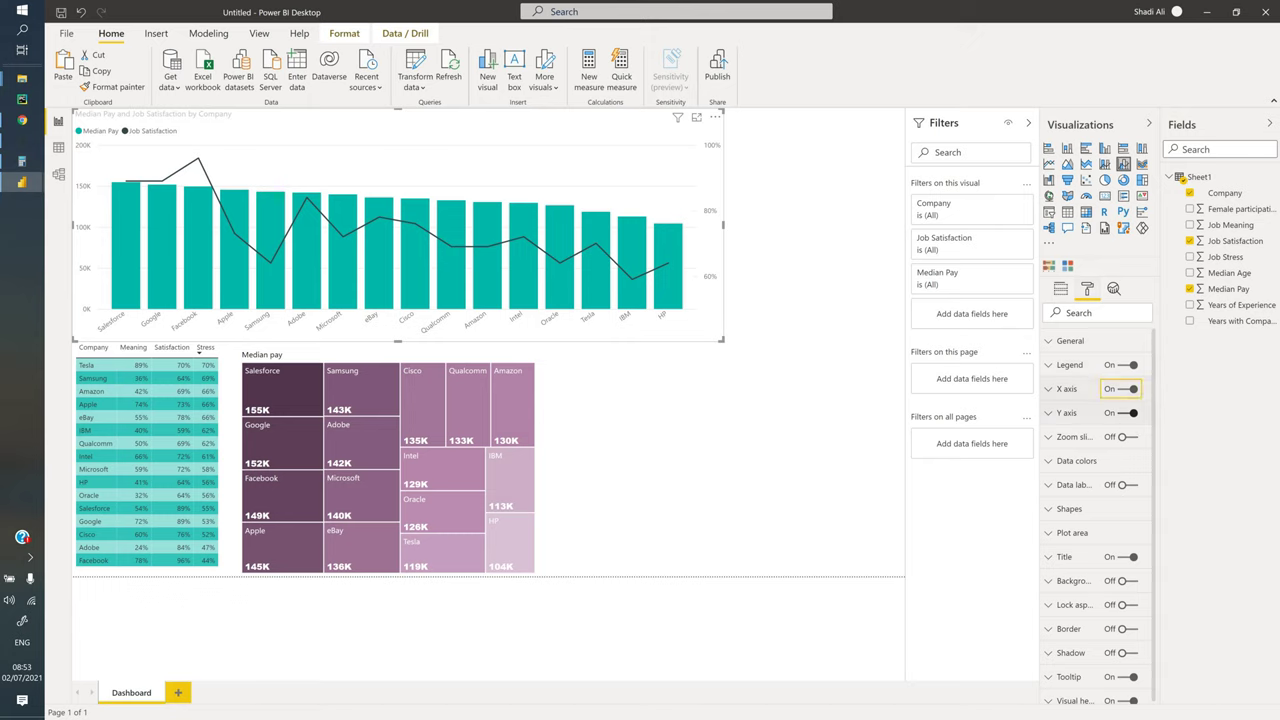
click(1121, 416)
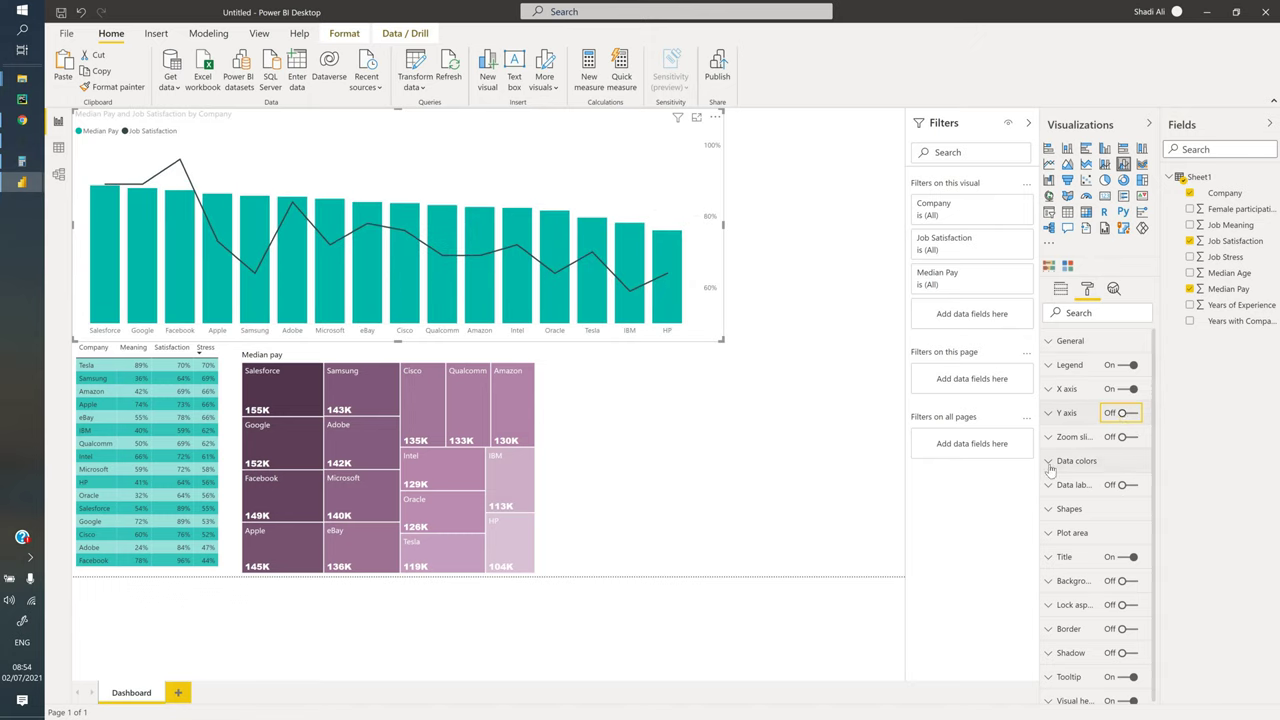
click(1127, 486)
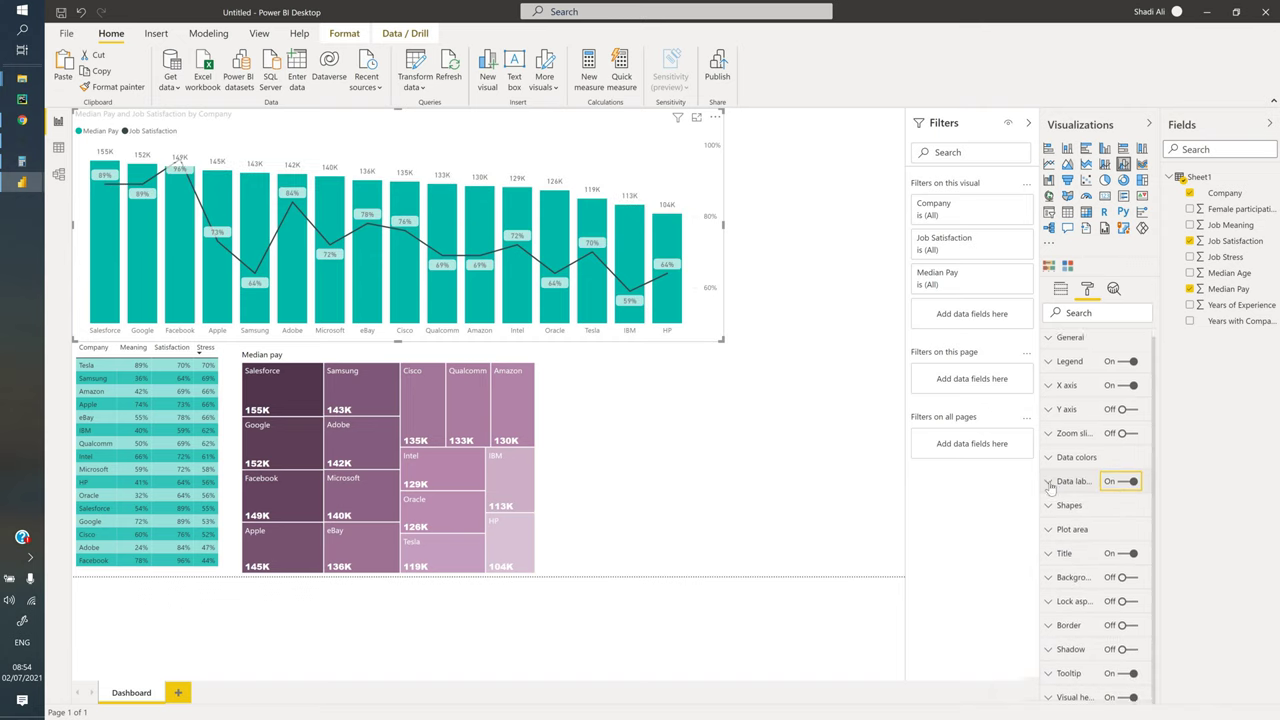
Set the combo chart's data label colour to the darkest teal theme shade and switch off the label background
click(1056, 485)
scroll(1068, 457, down, 1)
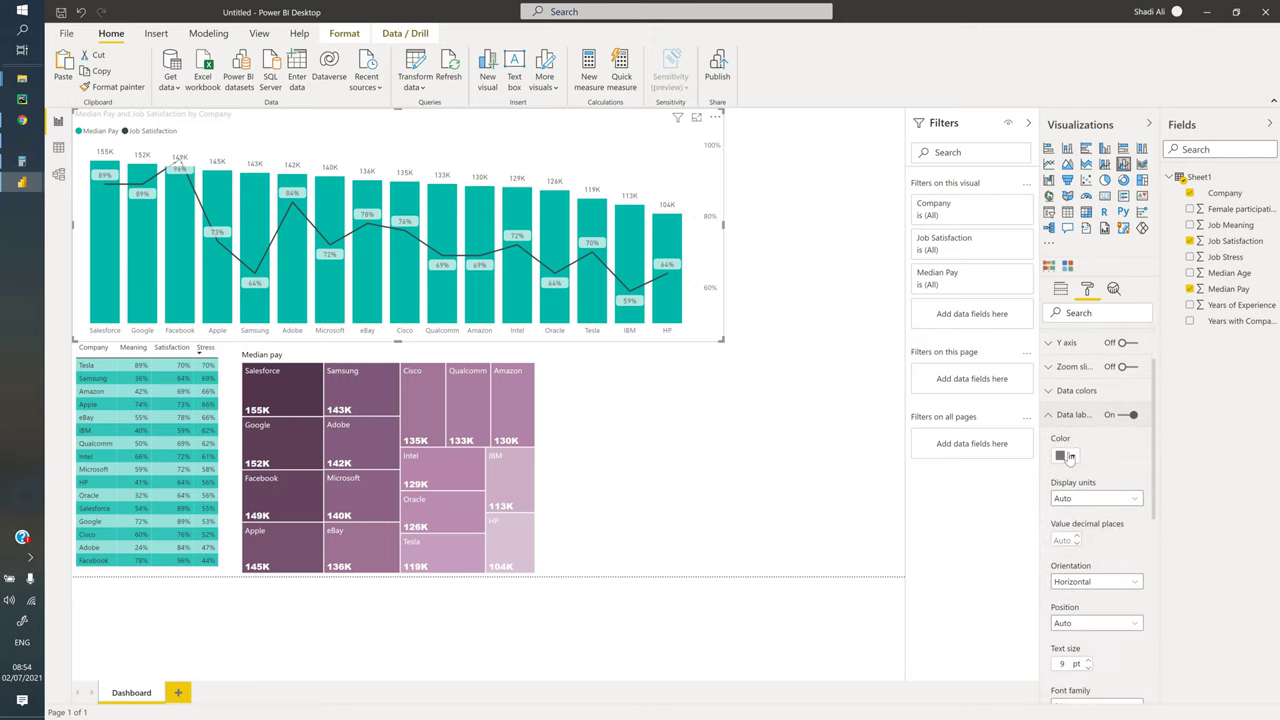
click(1066, 455)
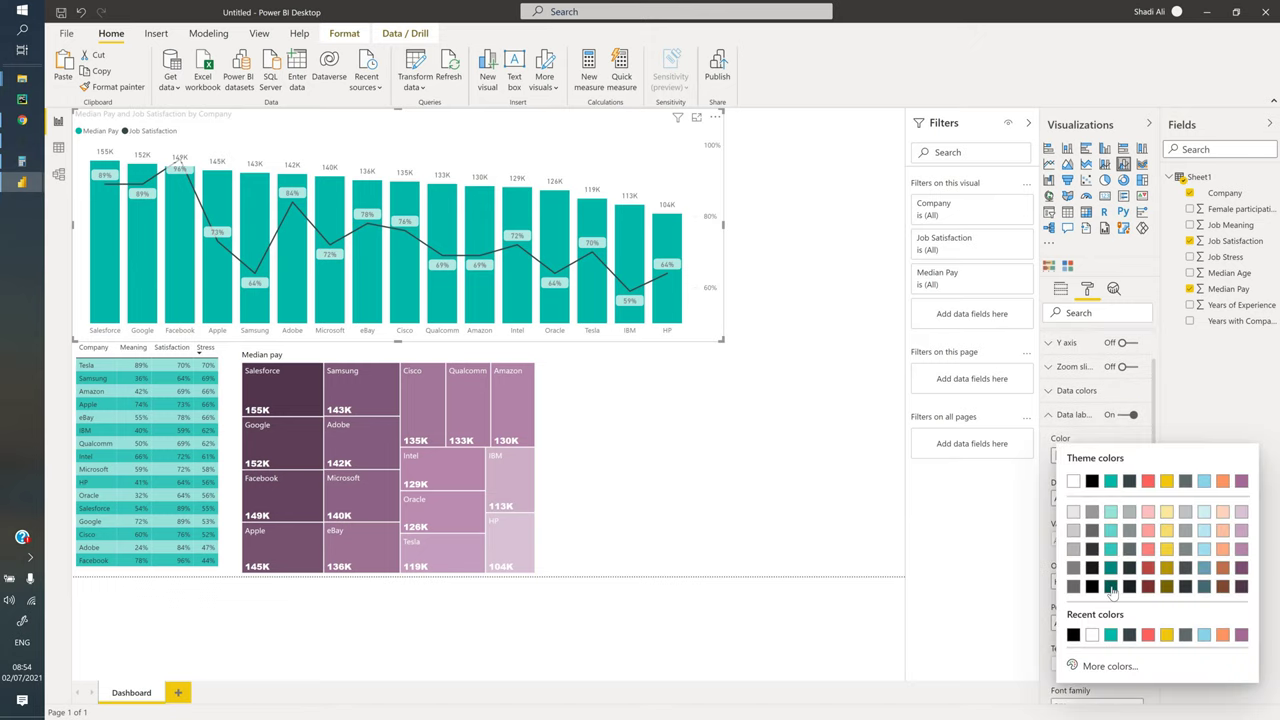
click(1110, 587)
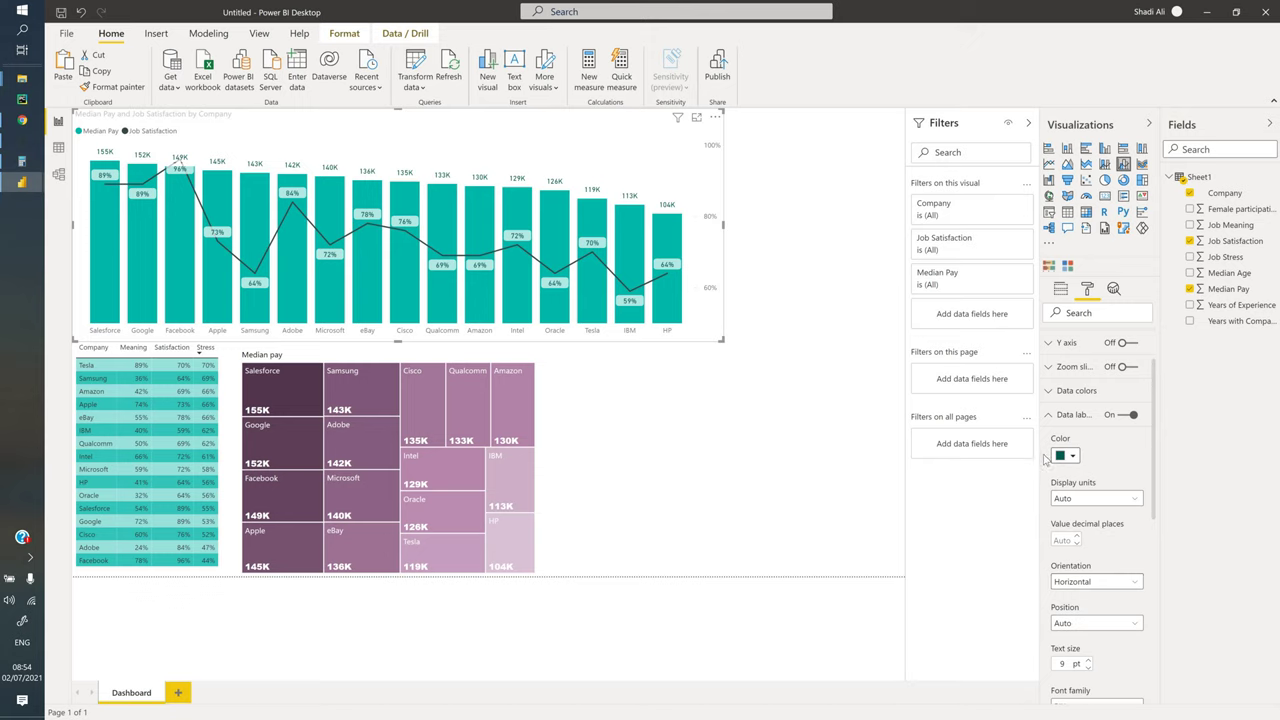
scroll(1076, 489, down, 1)
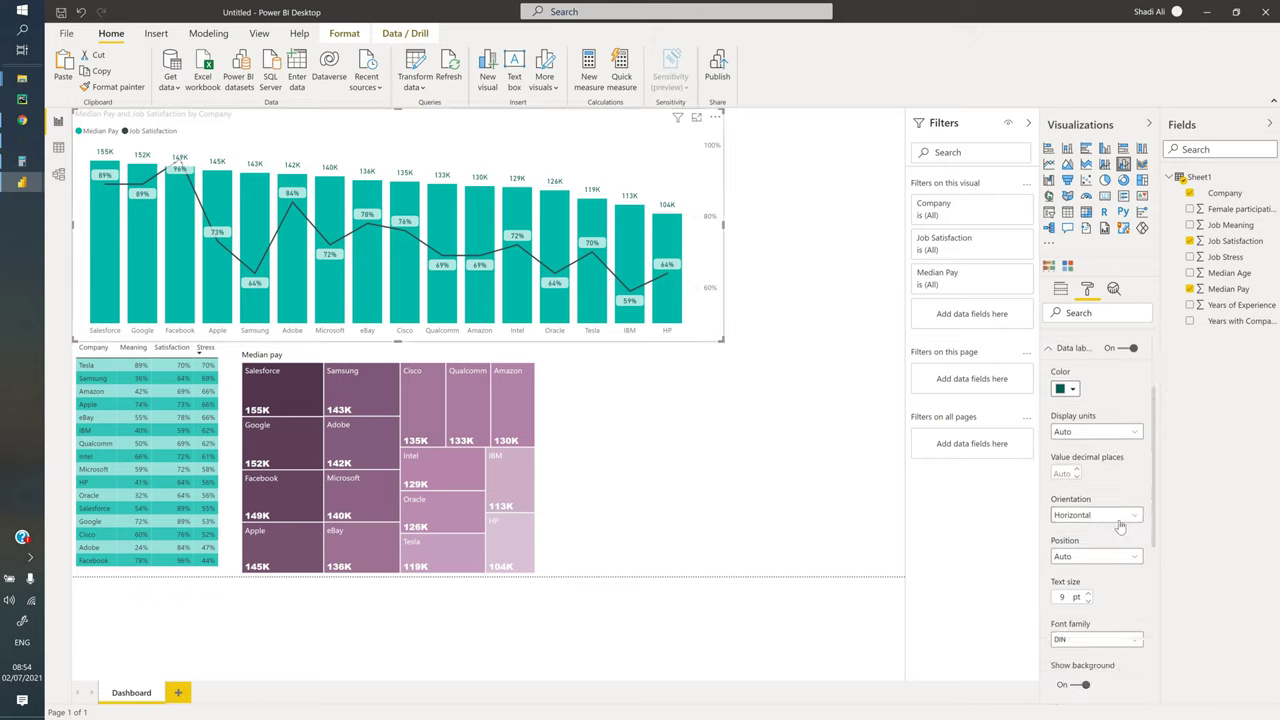
scroll(1088, 508, down, 2)
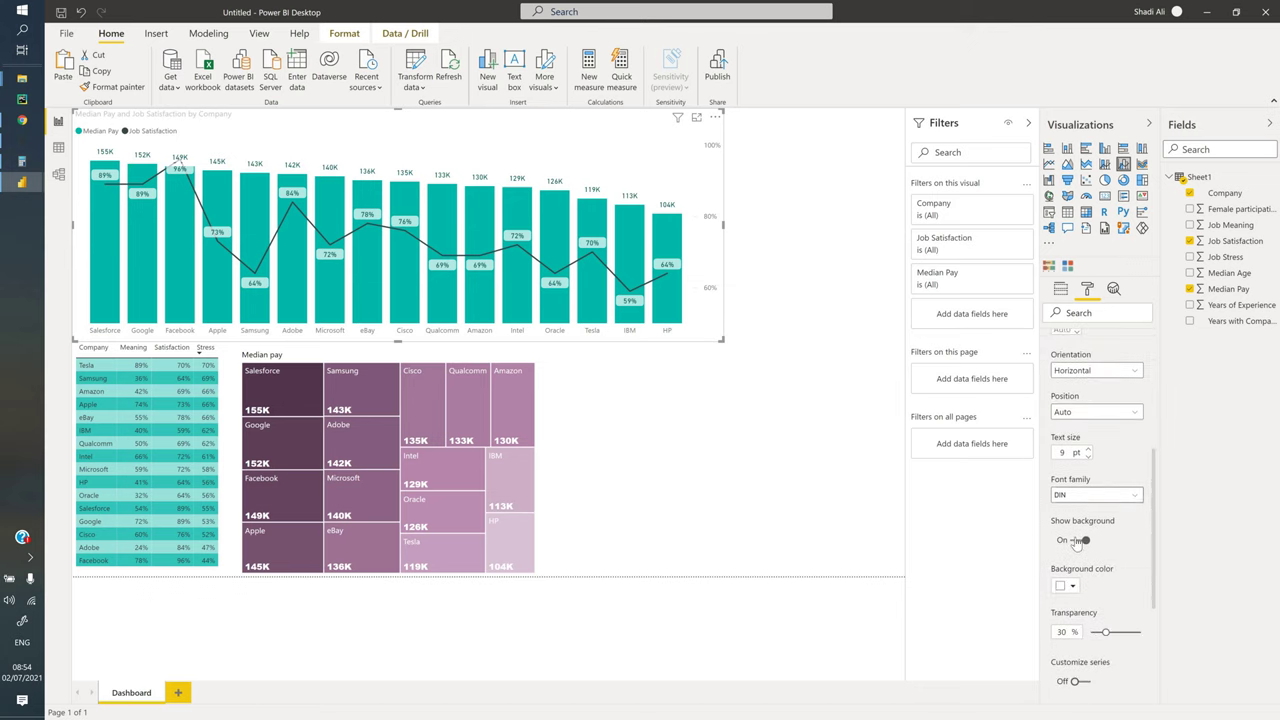
key(space)
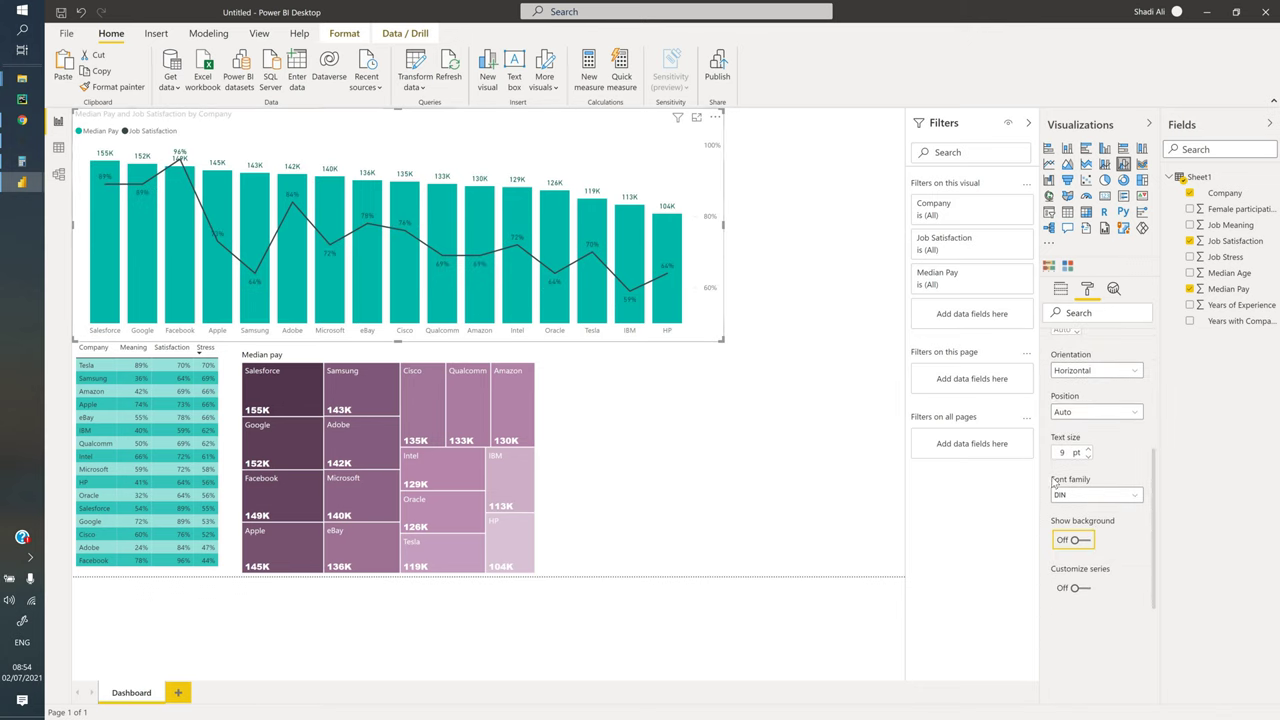
Insert a clustered bar chart beside the treemap with Company as axis and Median Age and Years with Company as values
click(755, 451)
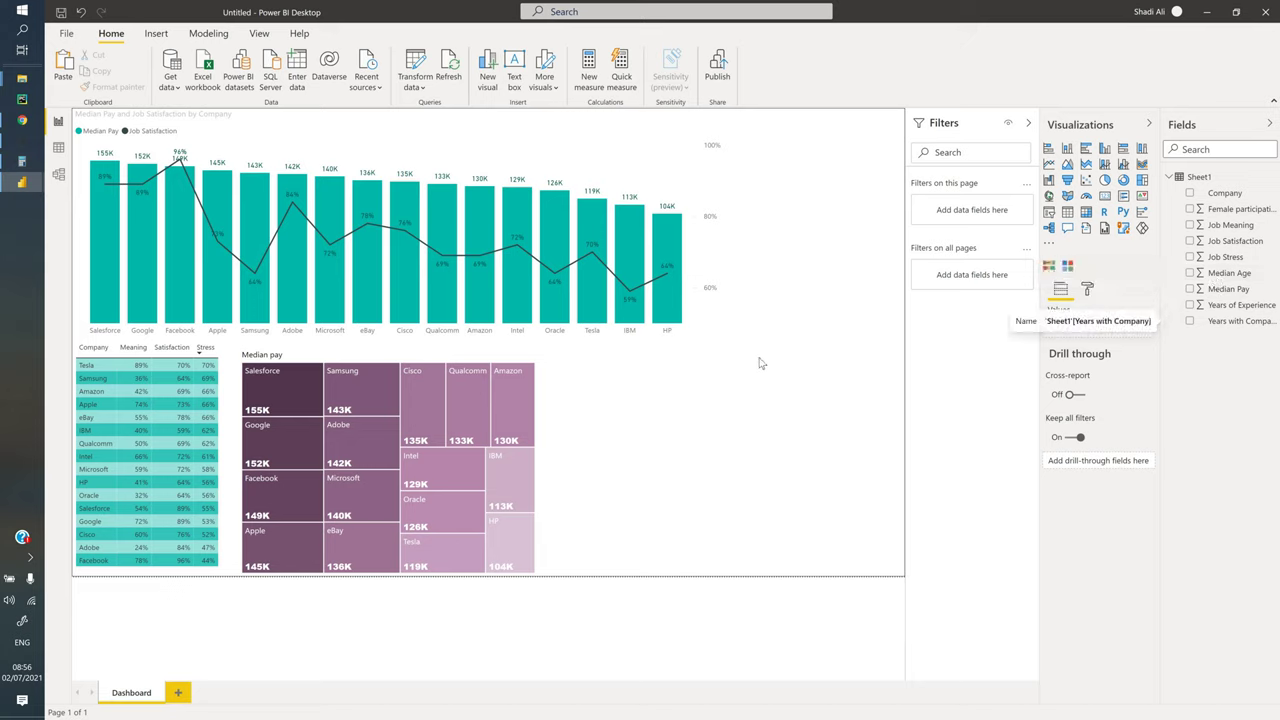
click(1087, 150)
drag(802, 121, 622, 370)
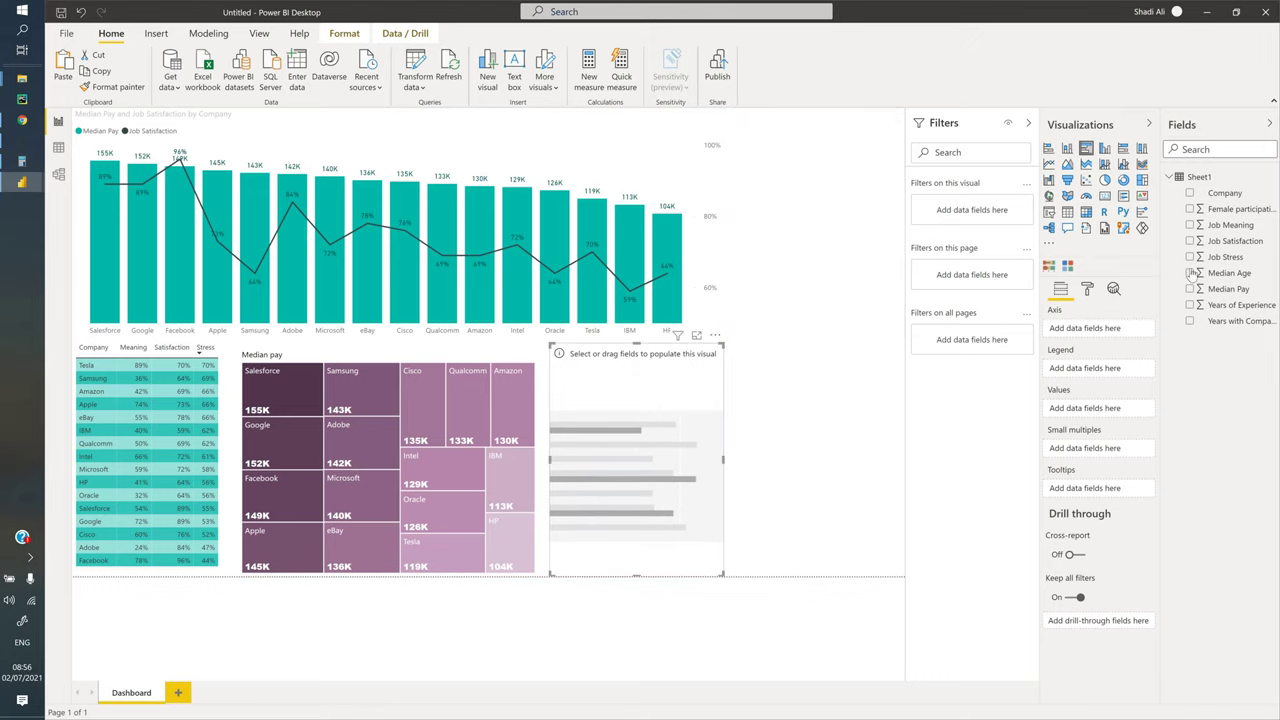
click(1190, 193)
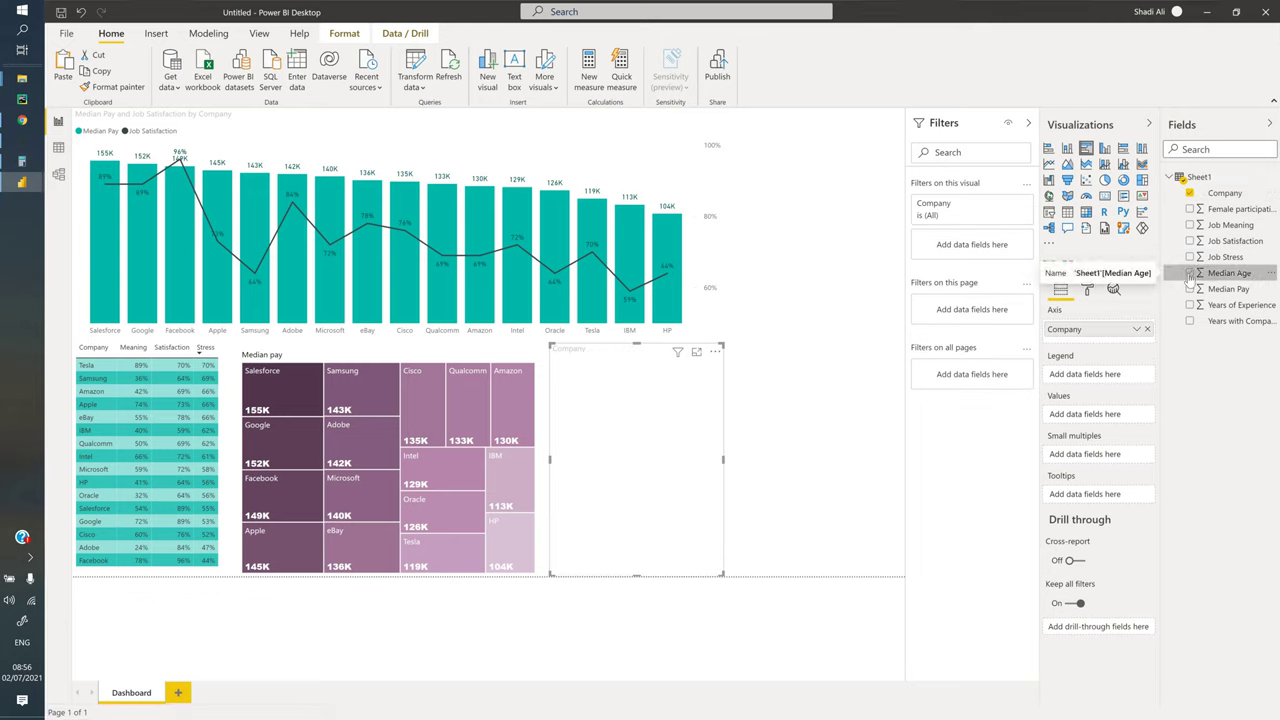
click(1189, 272)
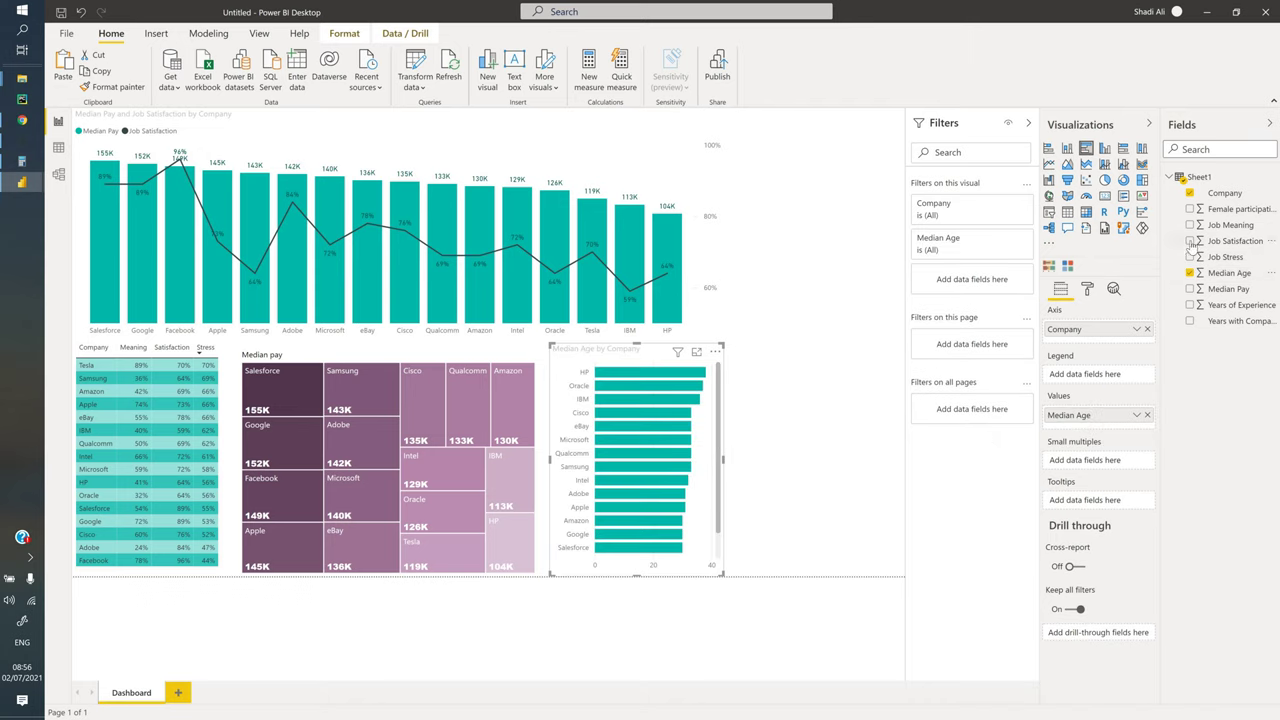
drag(1200, 322, 1090, 376)
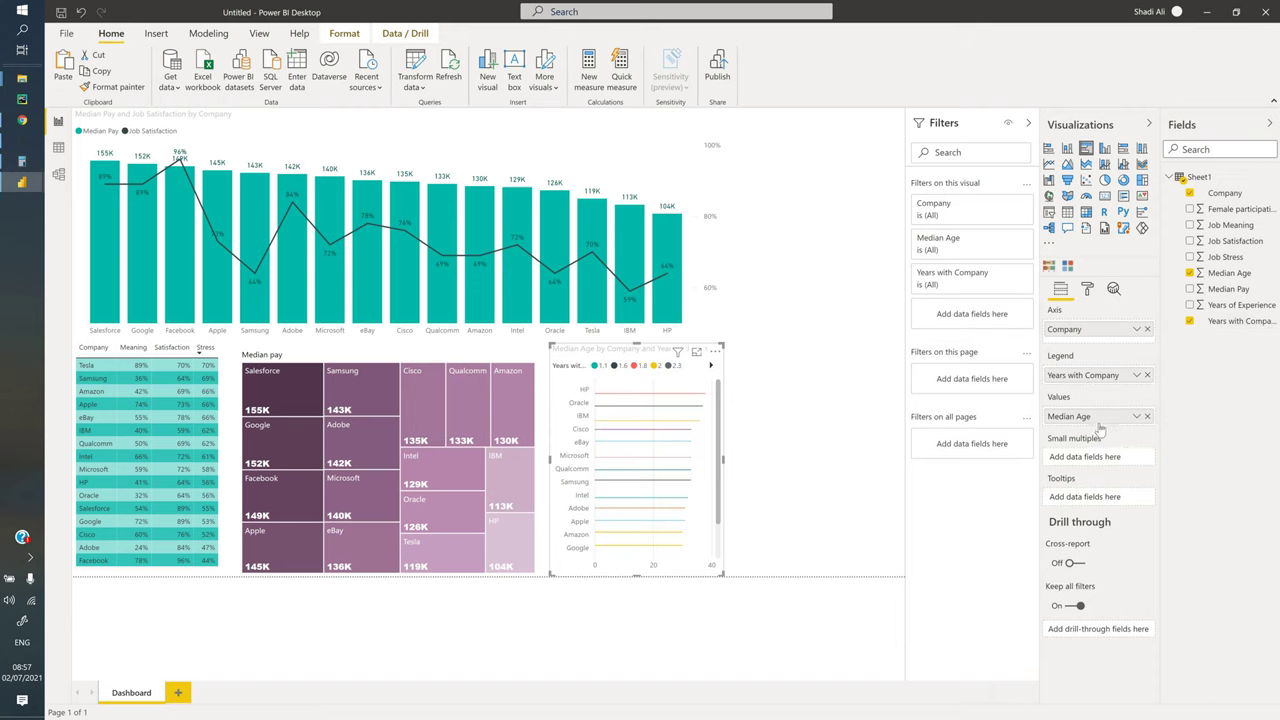
drag(1100, 427, 1095, 430)
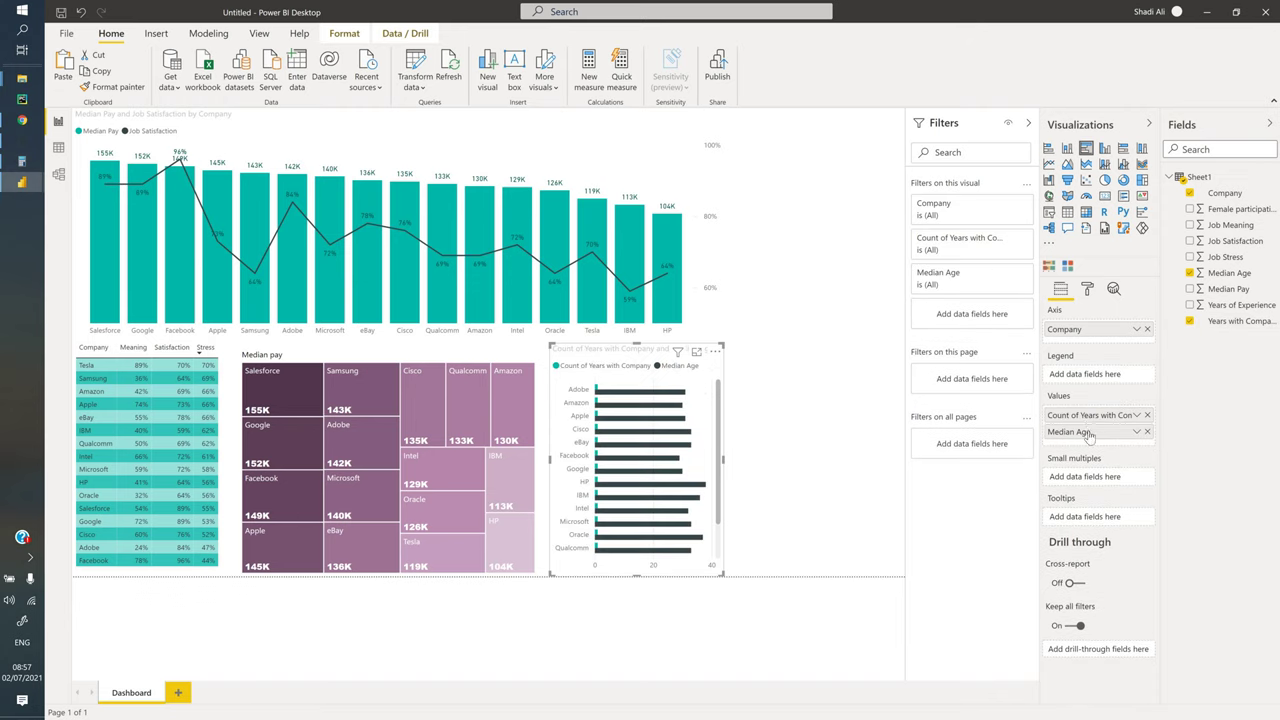
click(1137, 416)
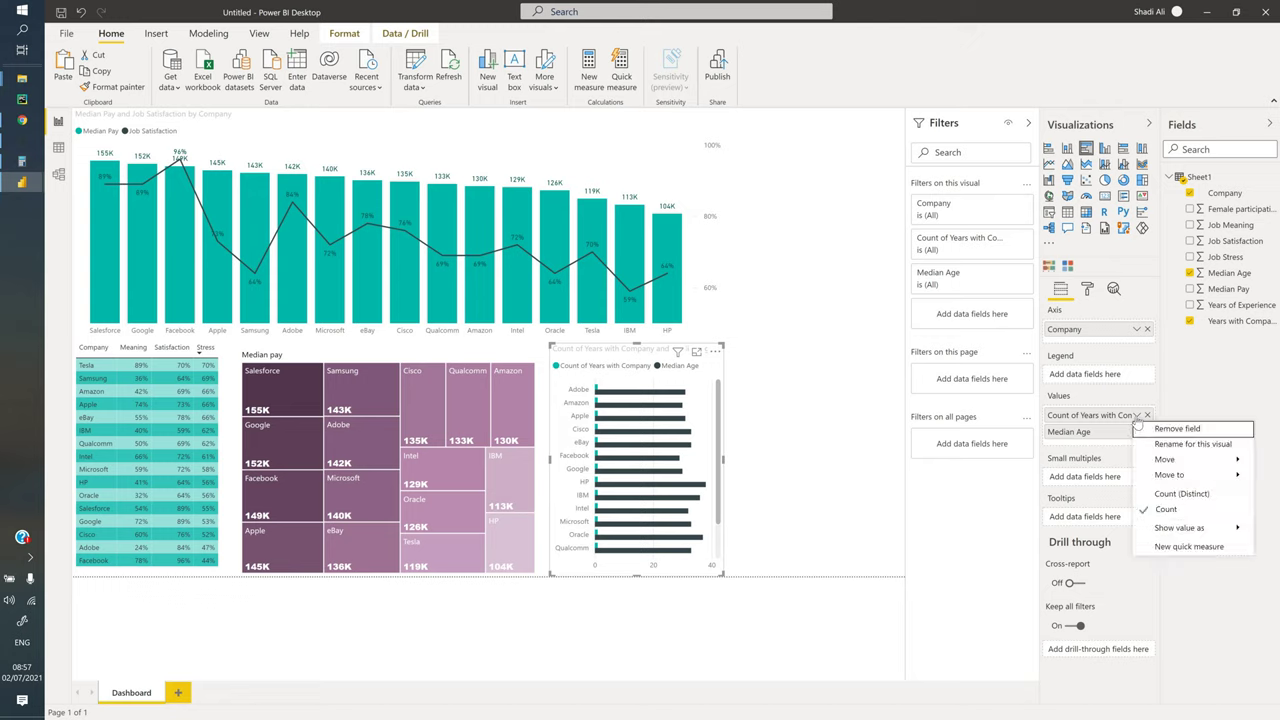
click(1169, 475)
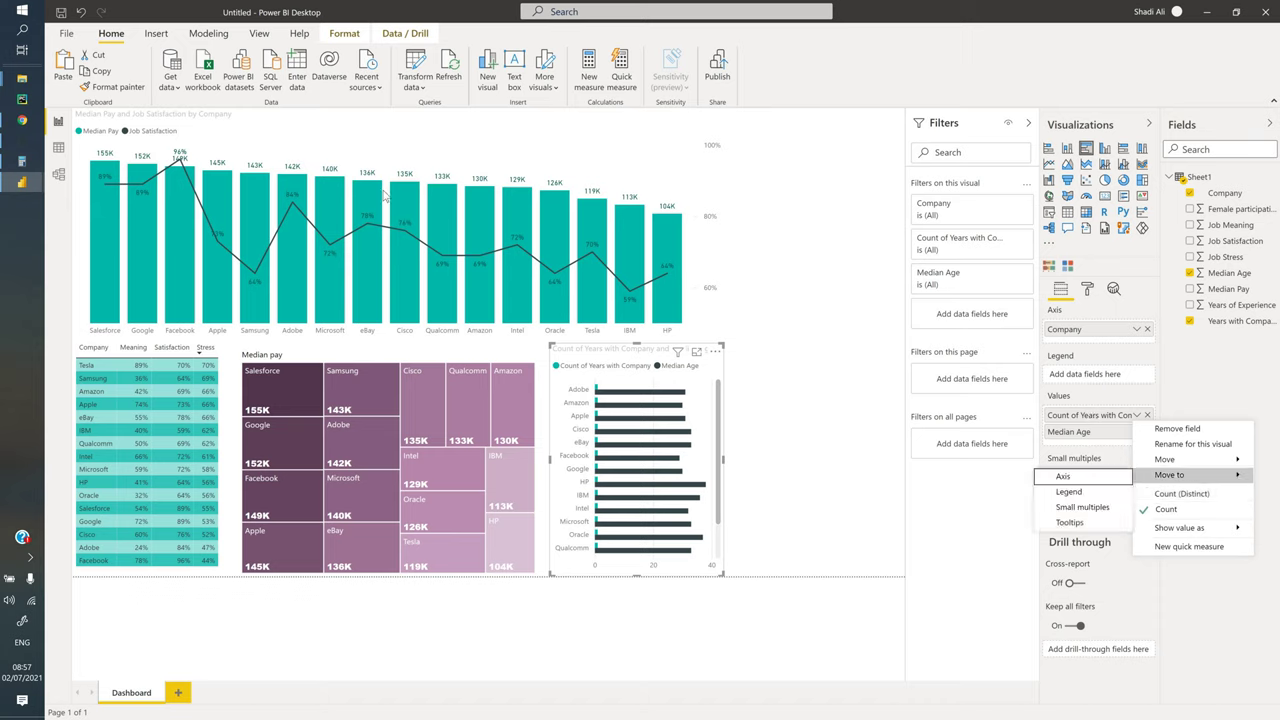
click(141, 116)
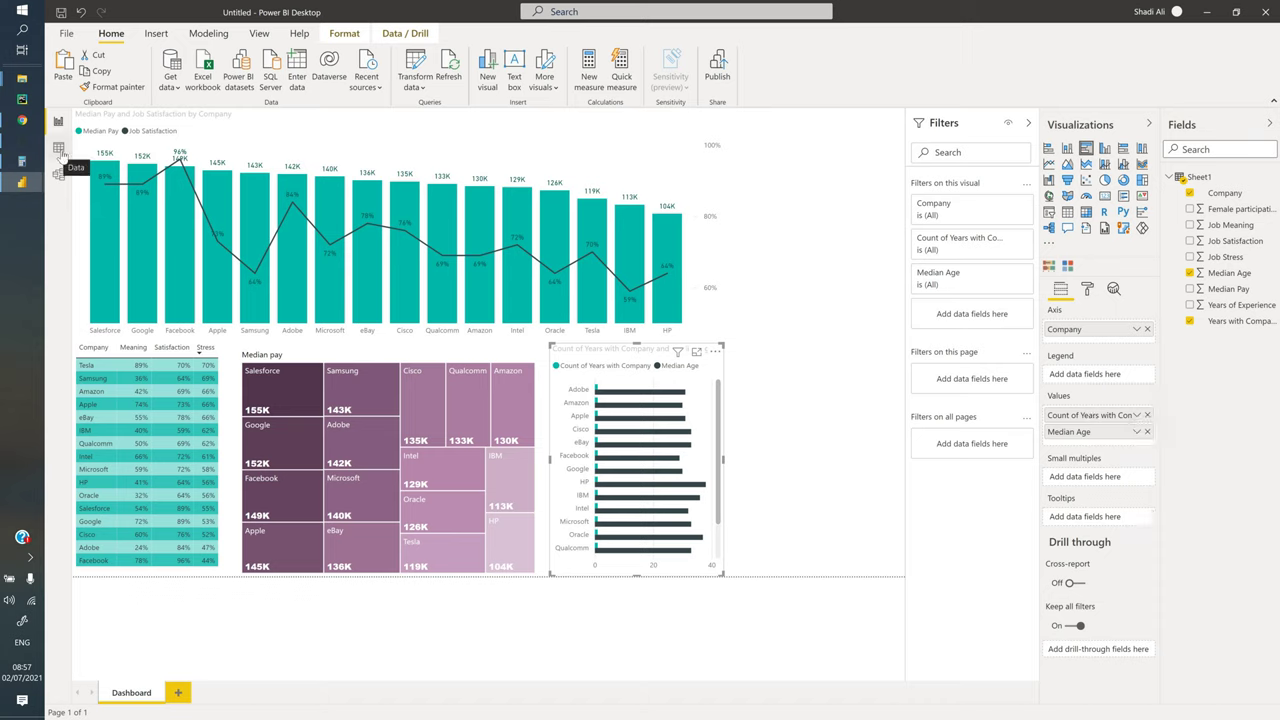
In the data view, change the Years with Company column's data type to Decimal number and accept the change
click(58, 148)
click(361, 150)
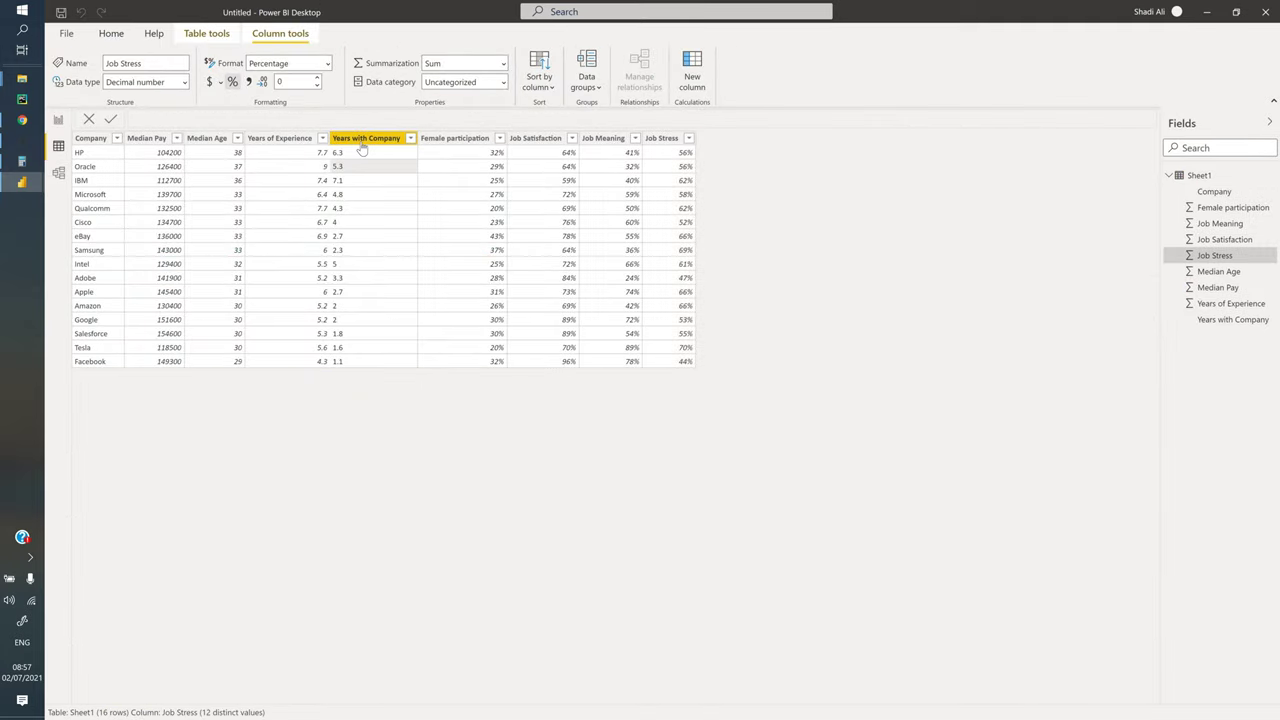
click(184, 82)
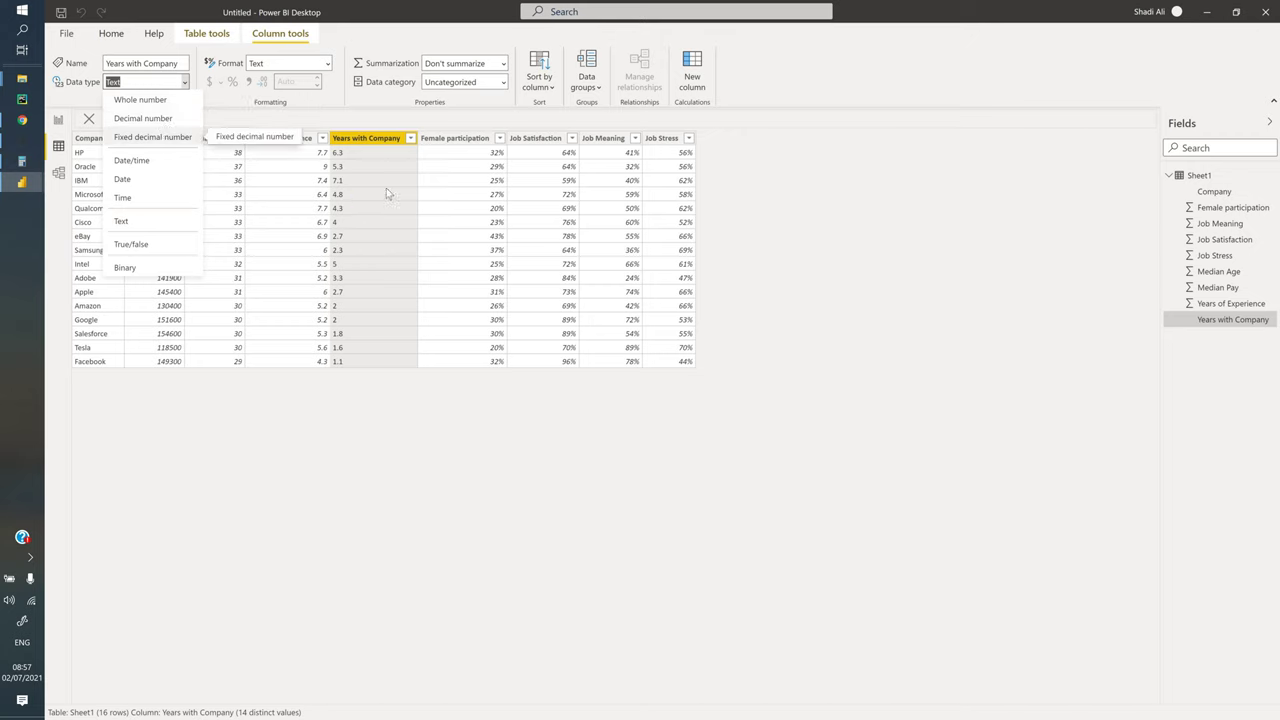
click(143, 118)
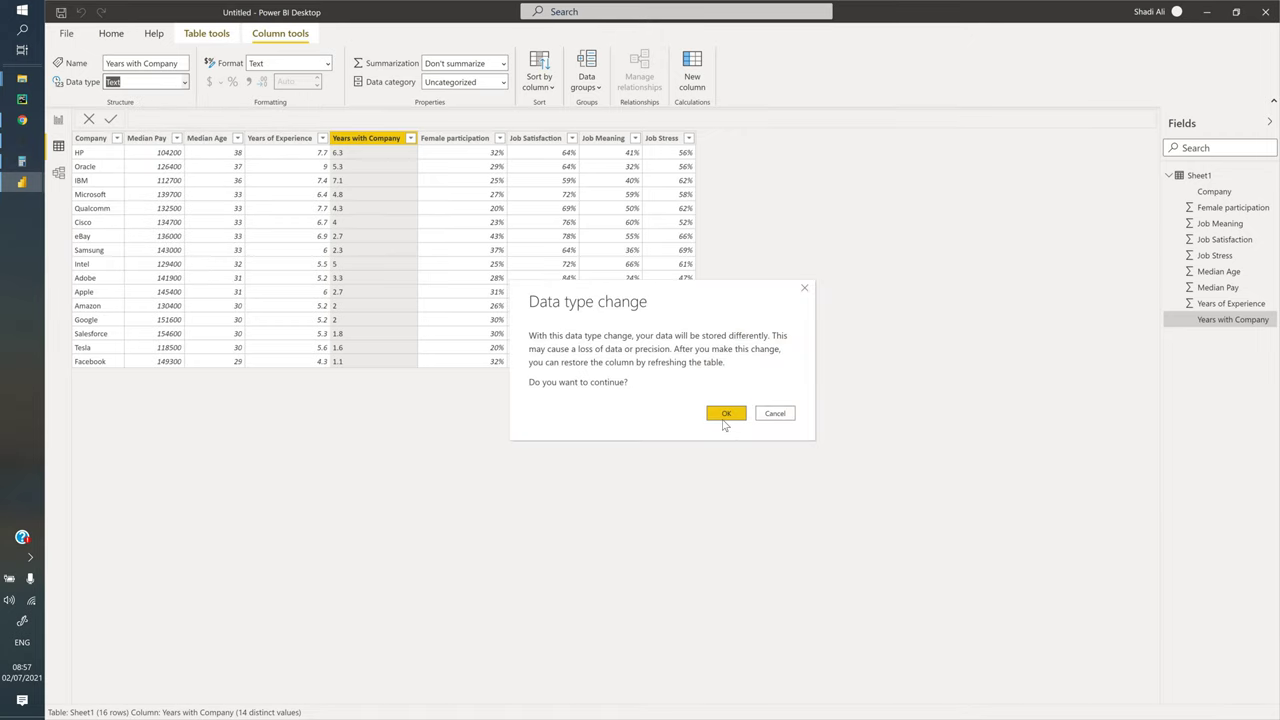
click(726, 413)
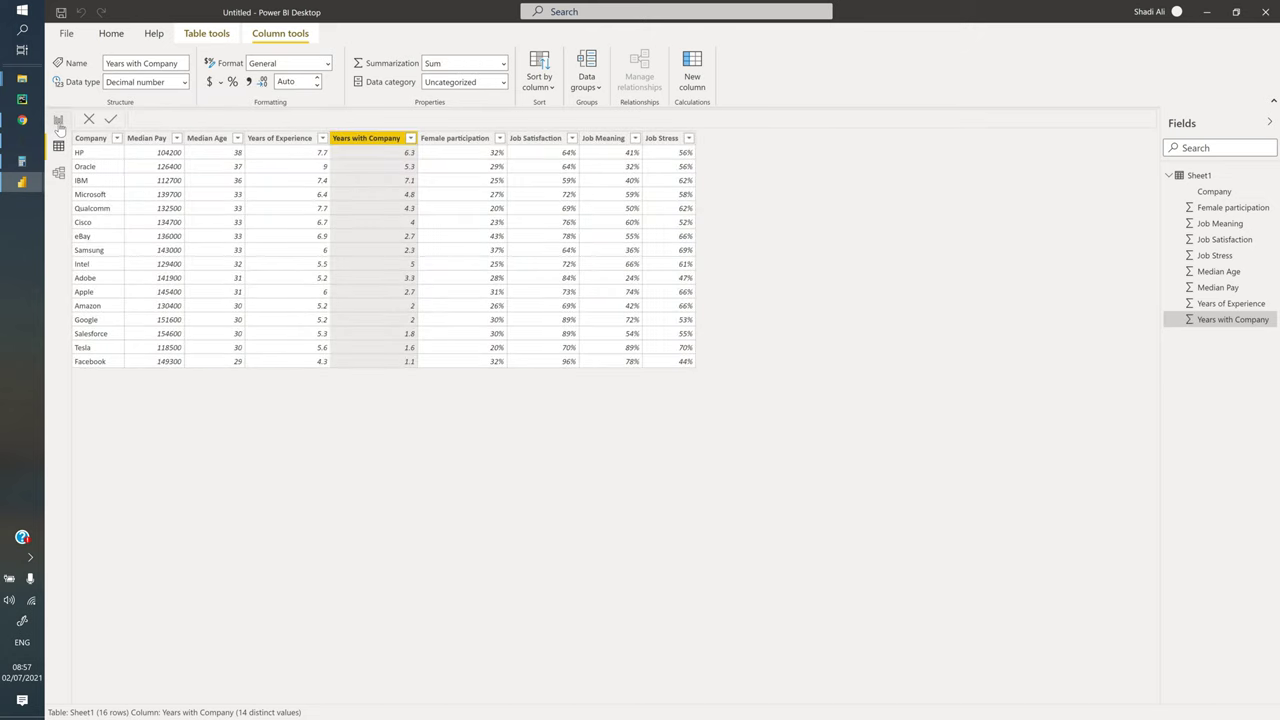
Back in the report view, summarize Years with Company as Sum in the bar chart and place it after Median Age in the values
click(59, 122)
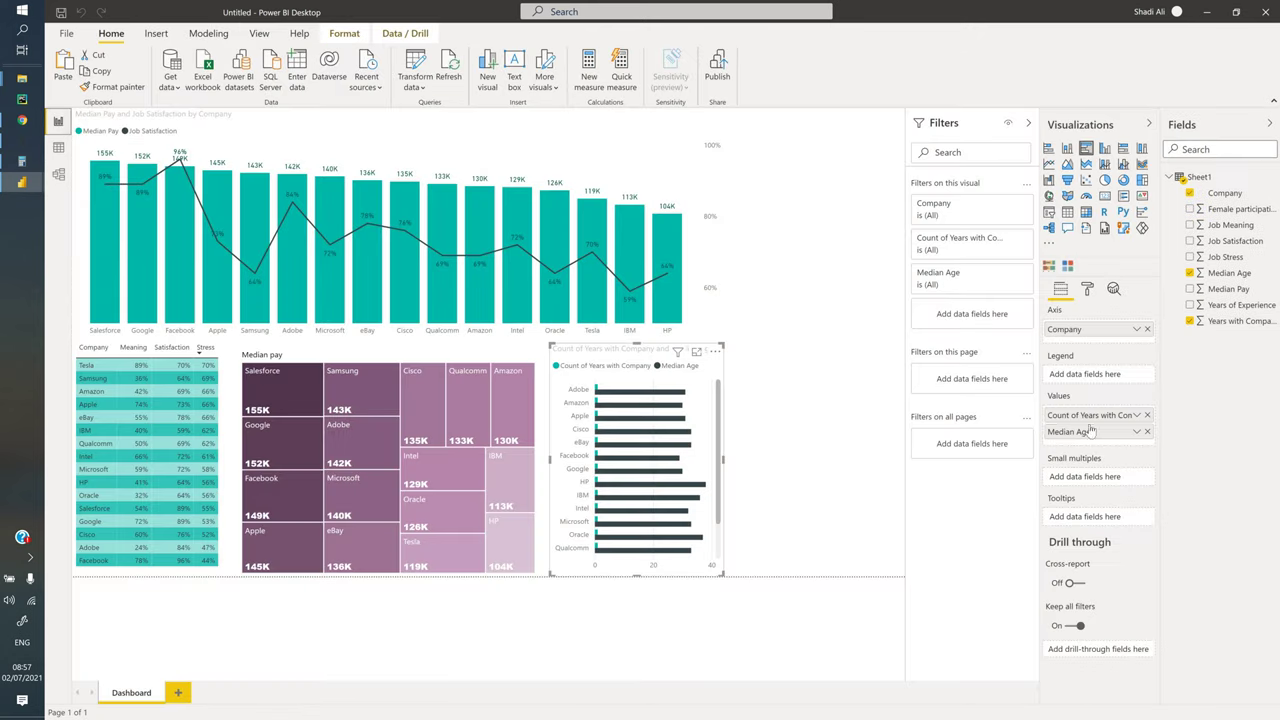
click(1136, 414)
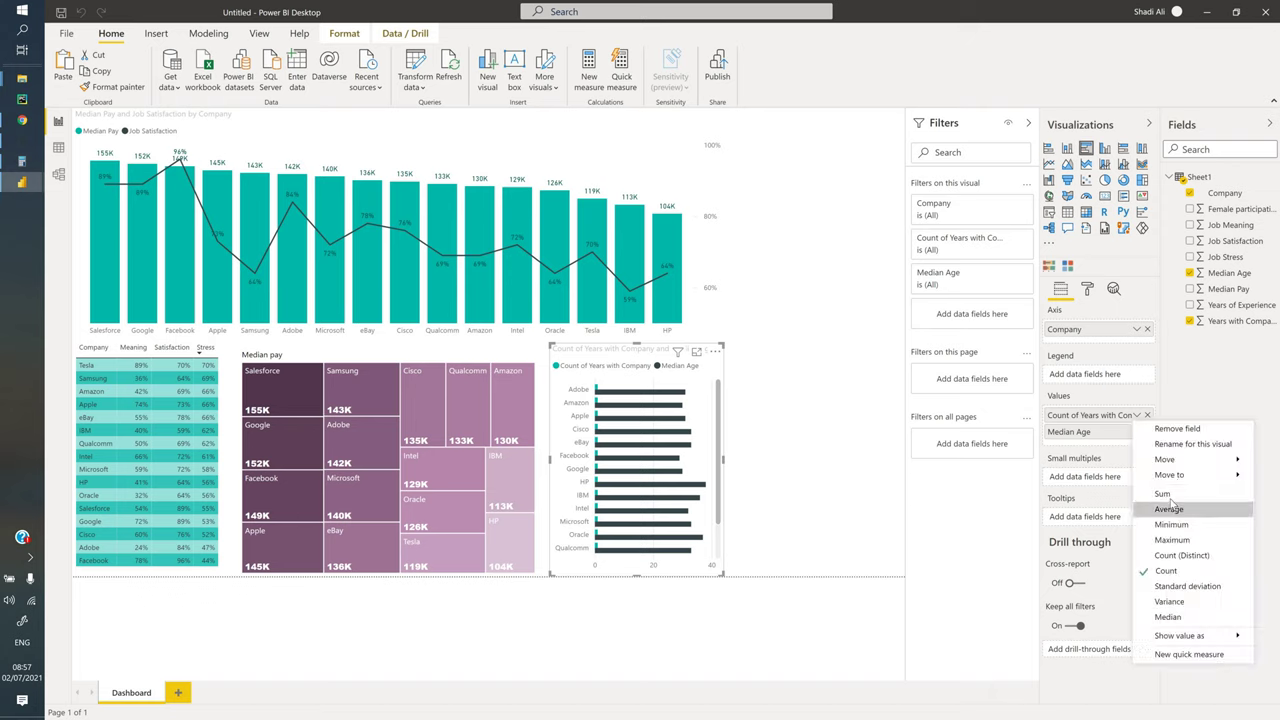
click(1162, 493)
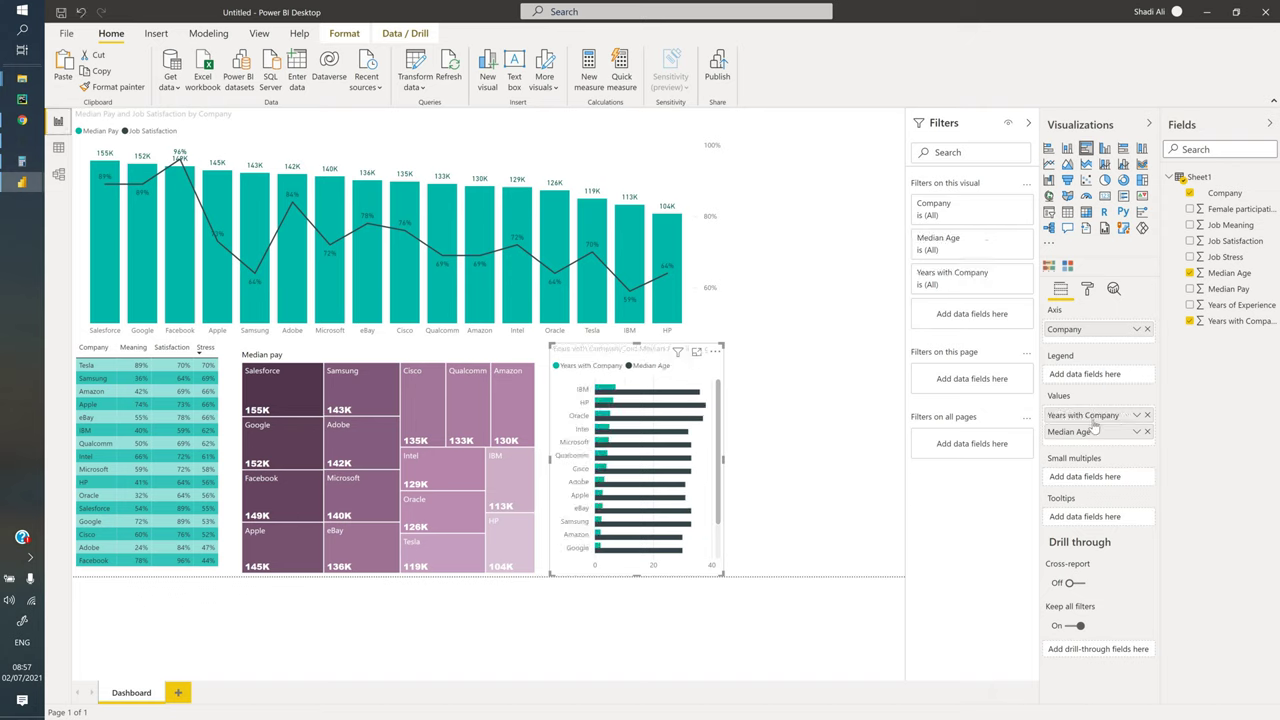
drag(1096, 418, 1094, 443)
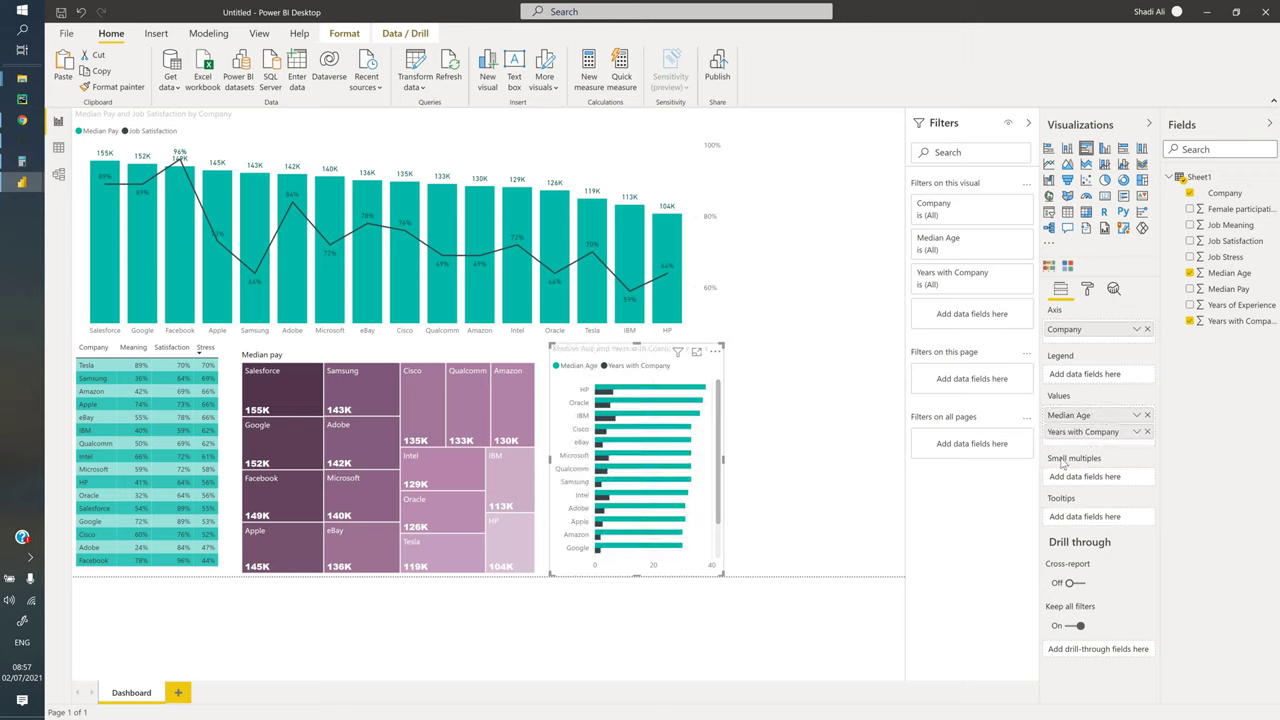
Switch off the bar chart's X axis and title and switch on its data labels
click(1087, 288)
click(1121, 413)
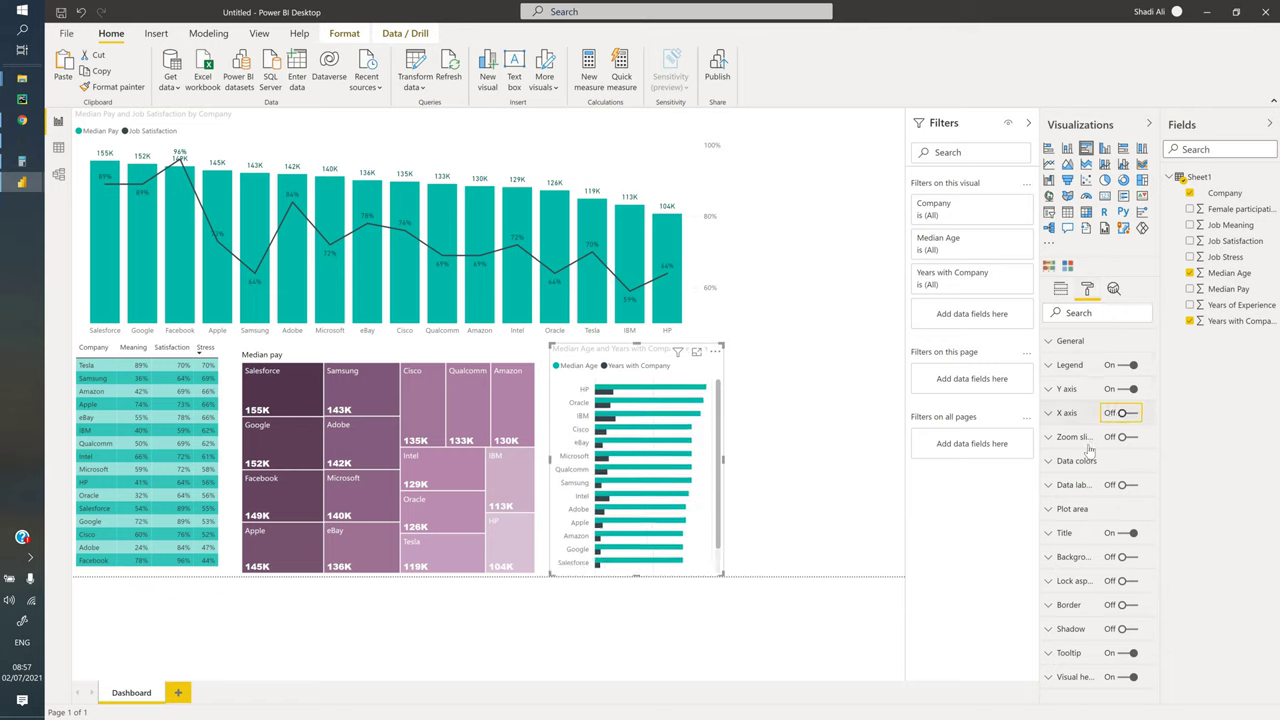
click(1124, 535)
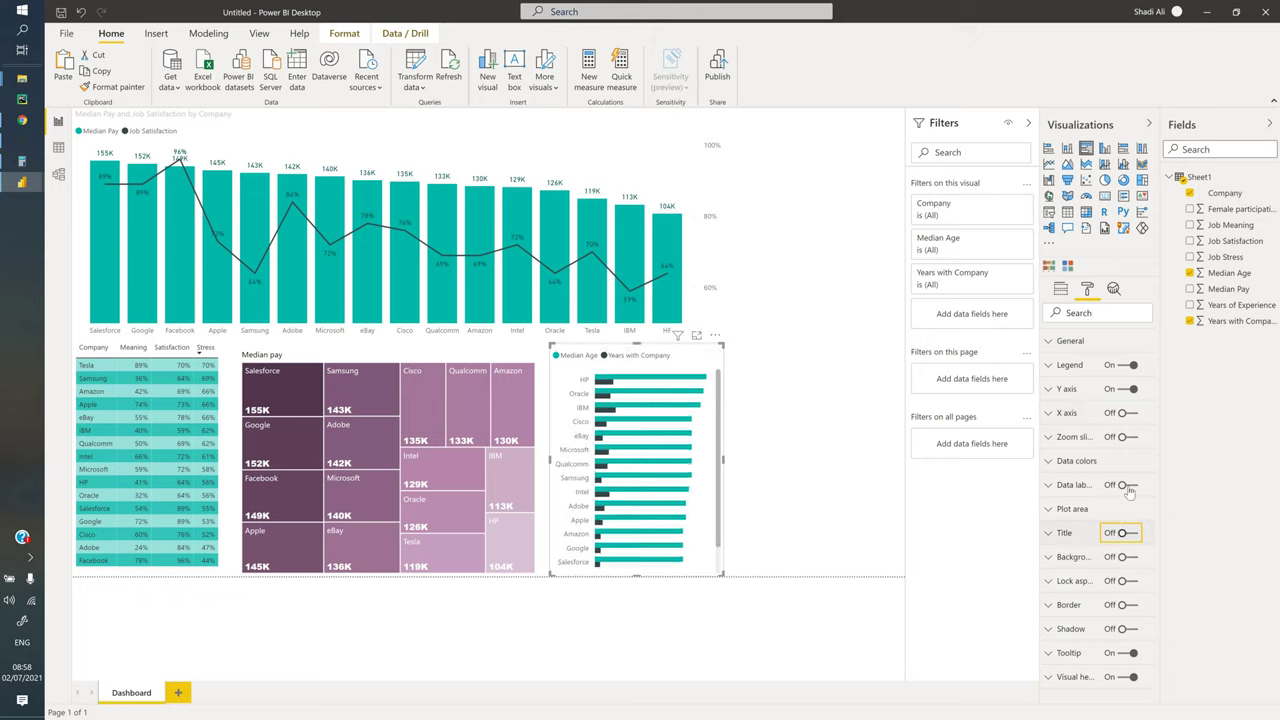
click(1126, 485)
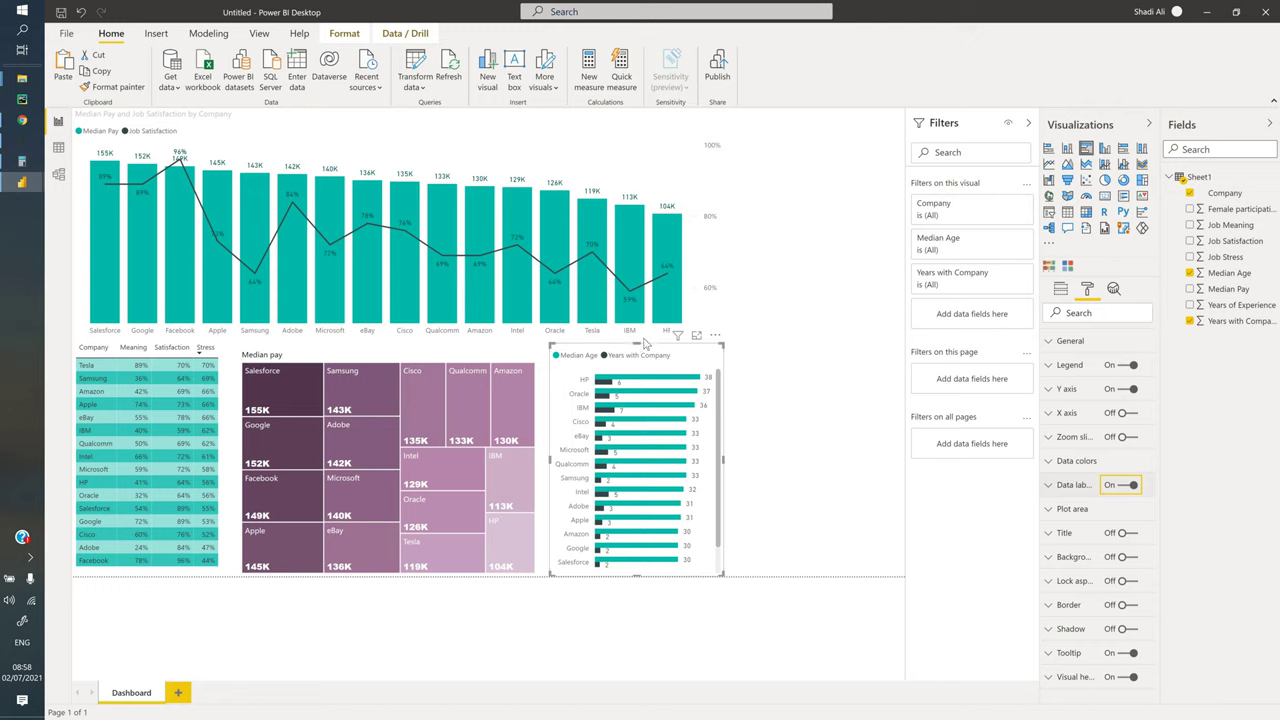
Extend the bar chart upward until all companies fit, and shorten the combo chart from below to clear the overlap
drag(646, 340, 651, 331)
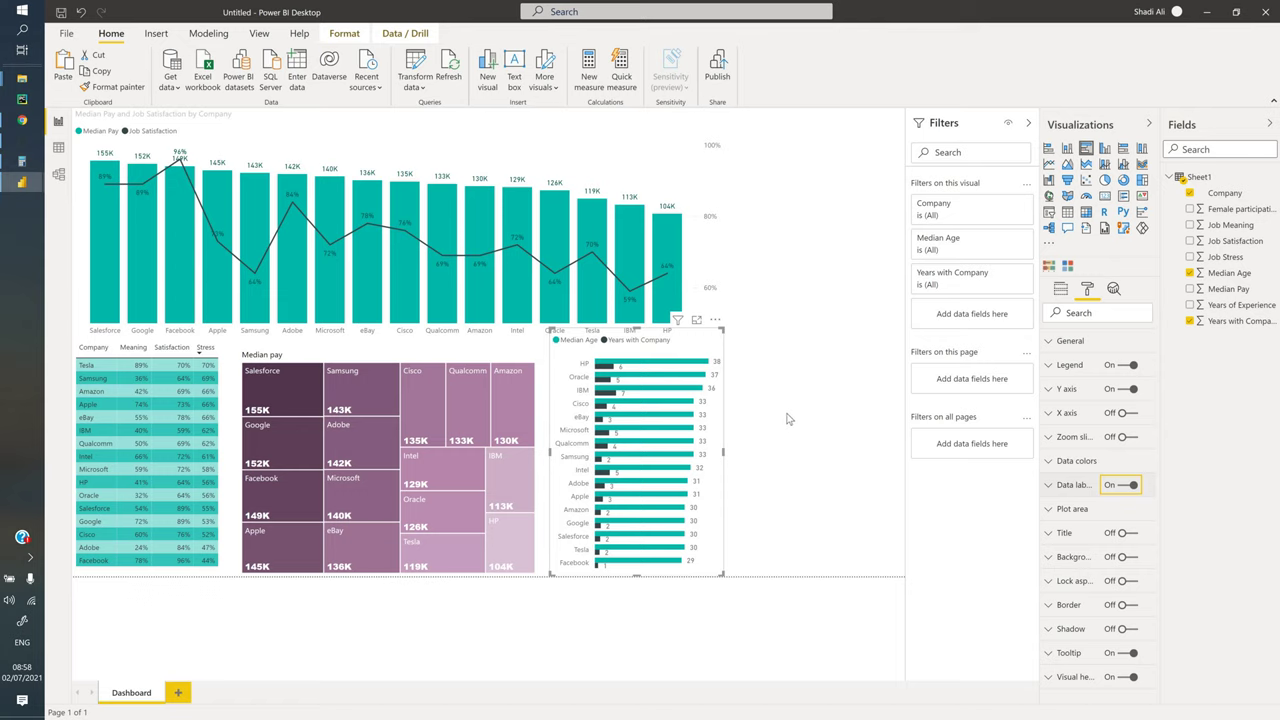
click(788, 418)
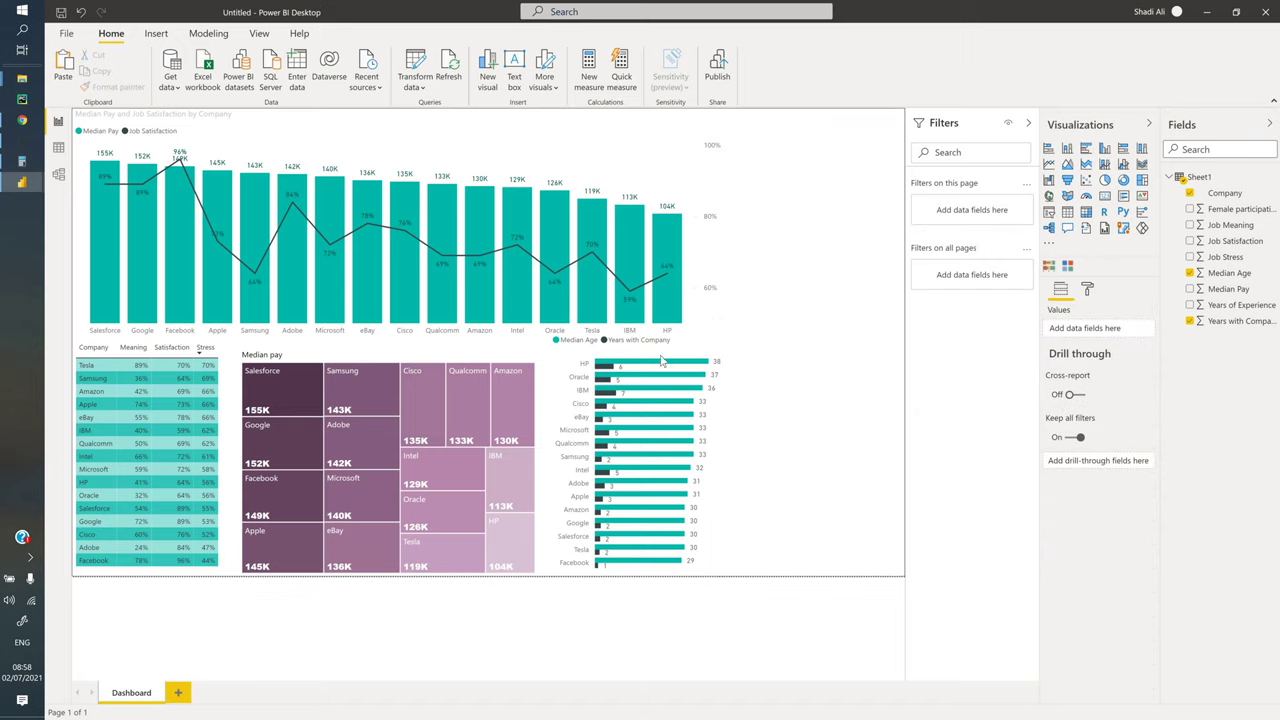
click(606, 248)
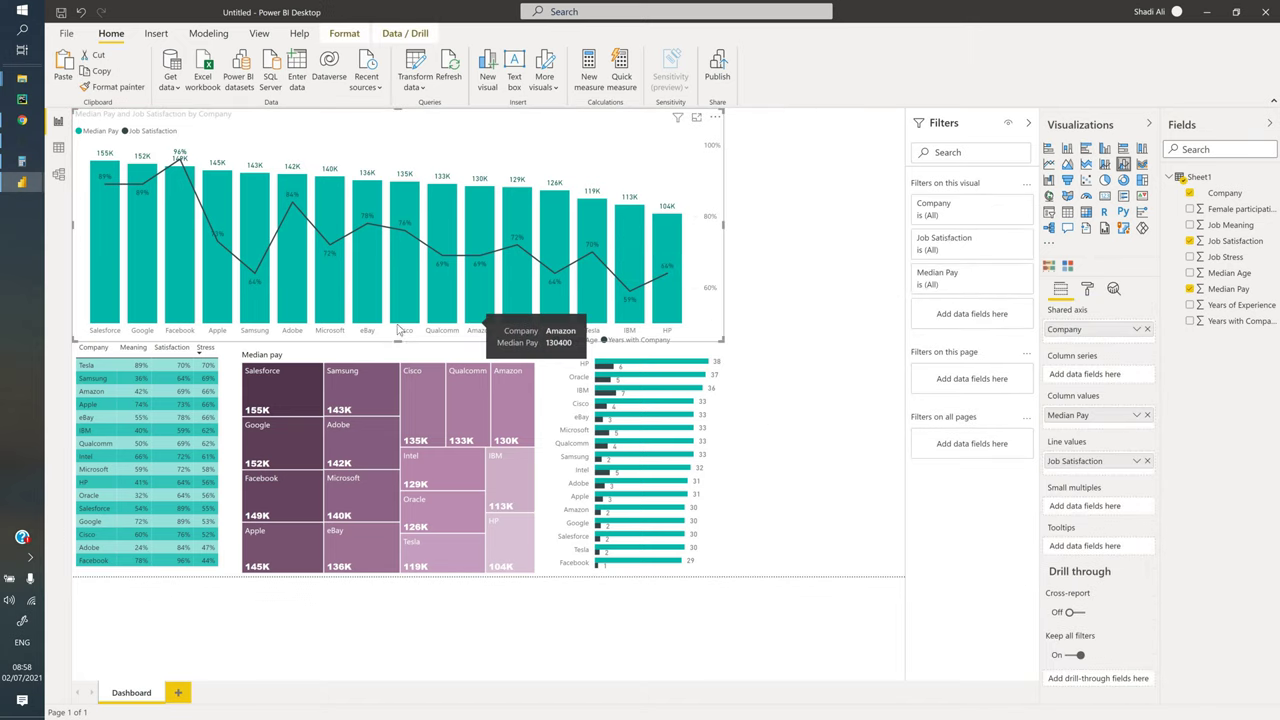
drag(397, 328, 398, 322)
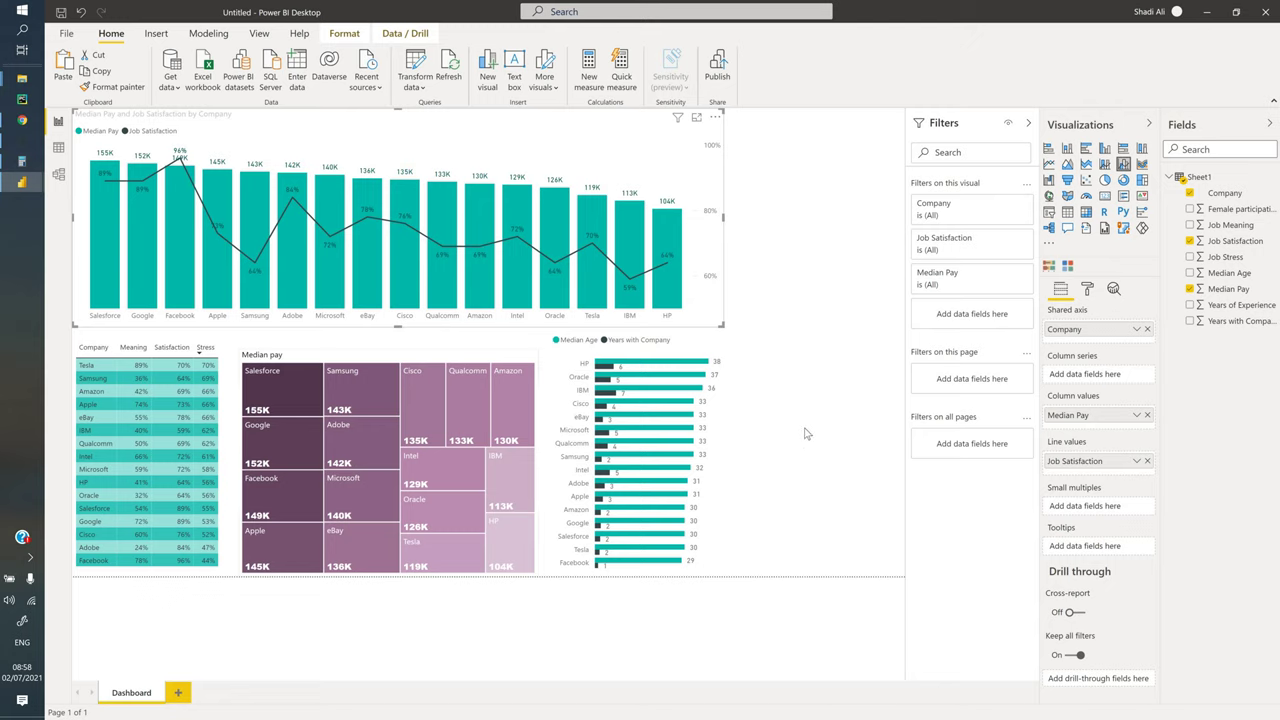
click(805, 438)
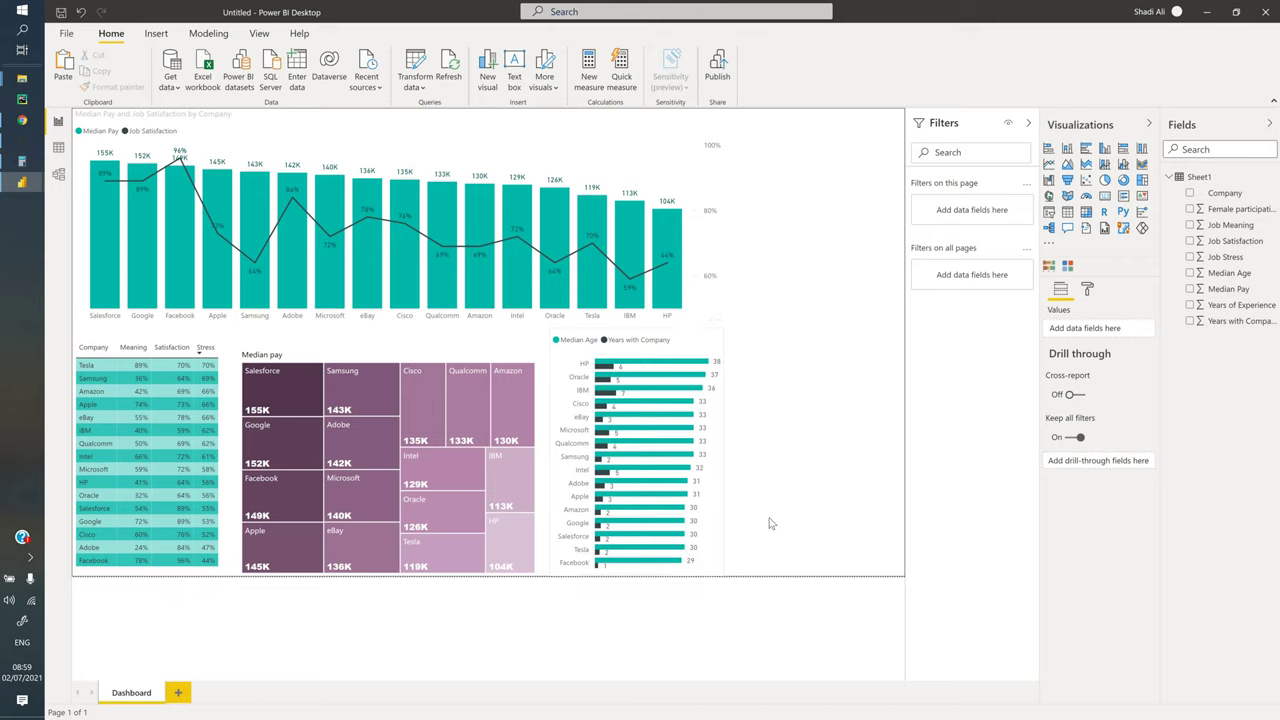
Duplicate the age/tenure bar chart beside the original and replace Years with Company by Job Satisfaction in the copy
click(658, 332)
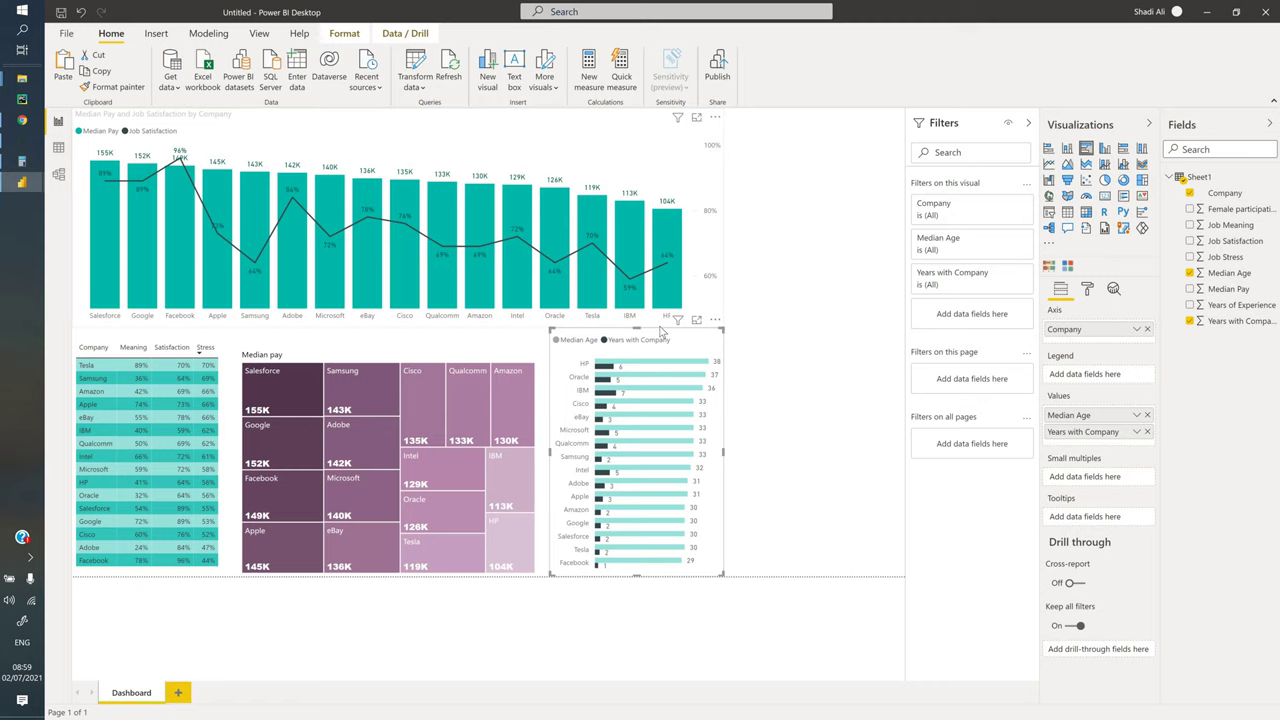
drag(663, 340, 825, 371)
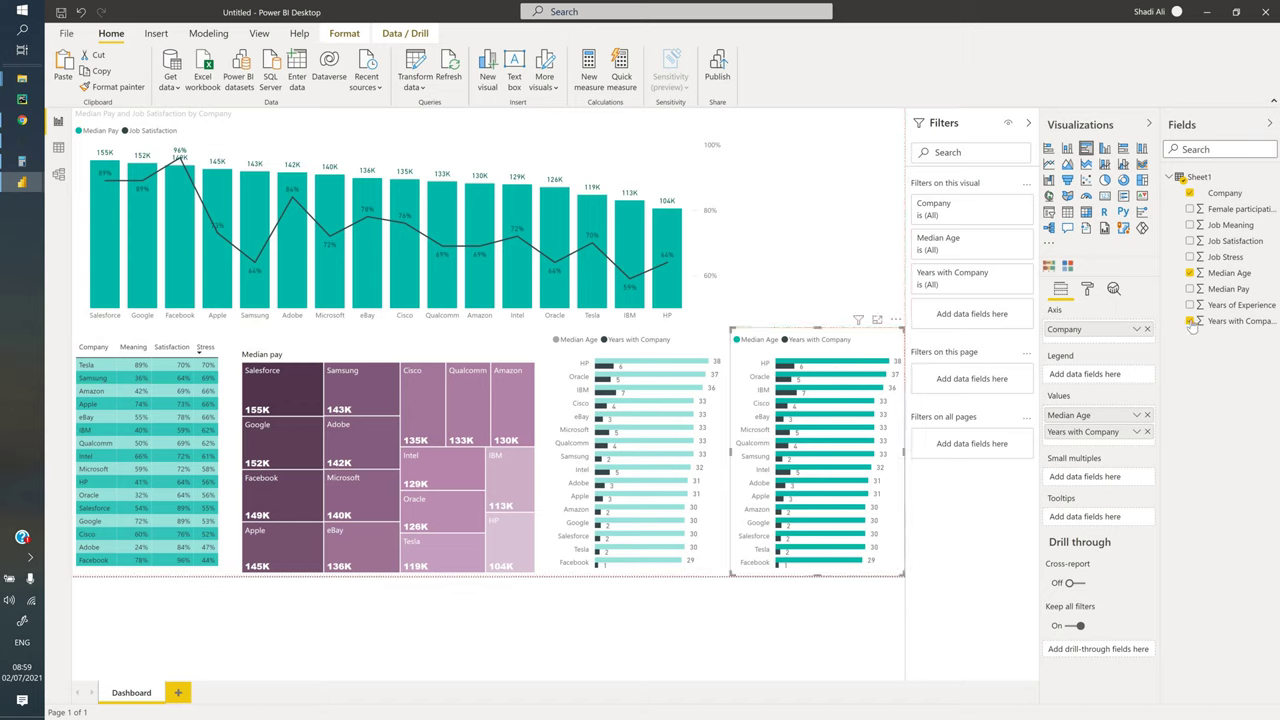
click(1190, 241)
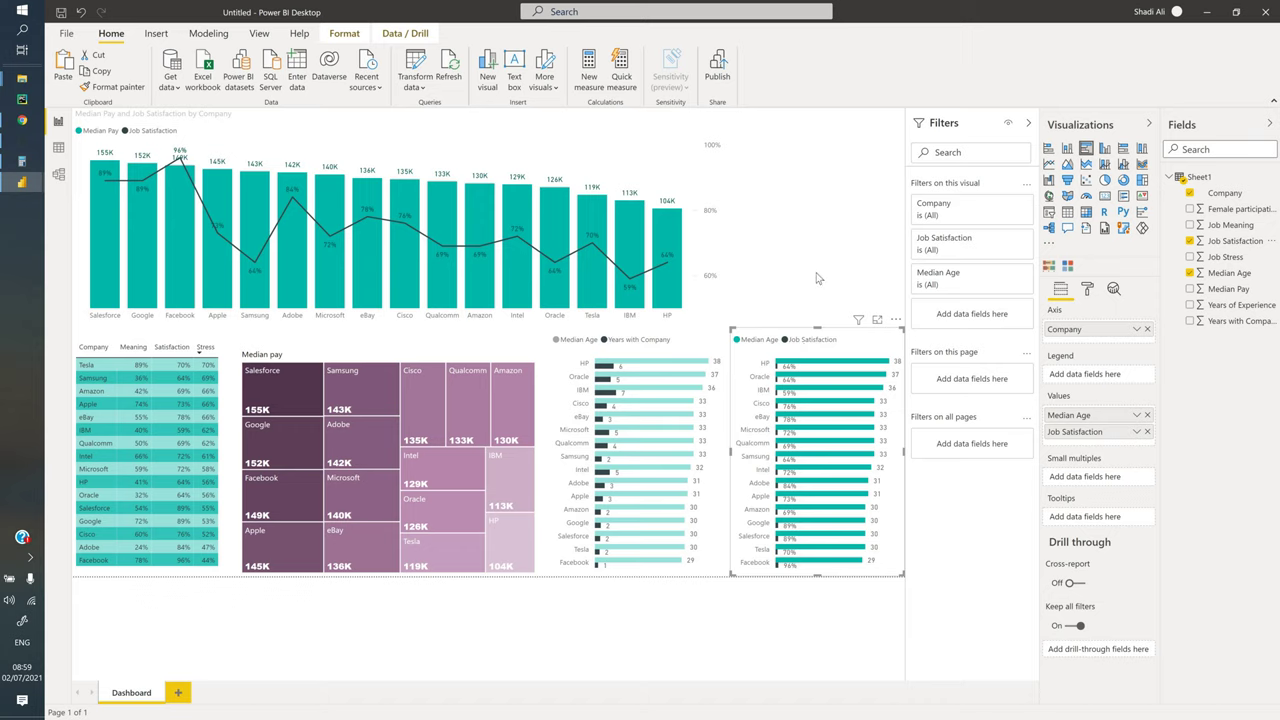
click(719, 333)
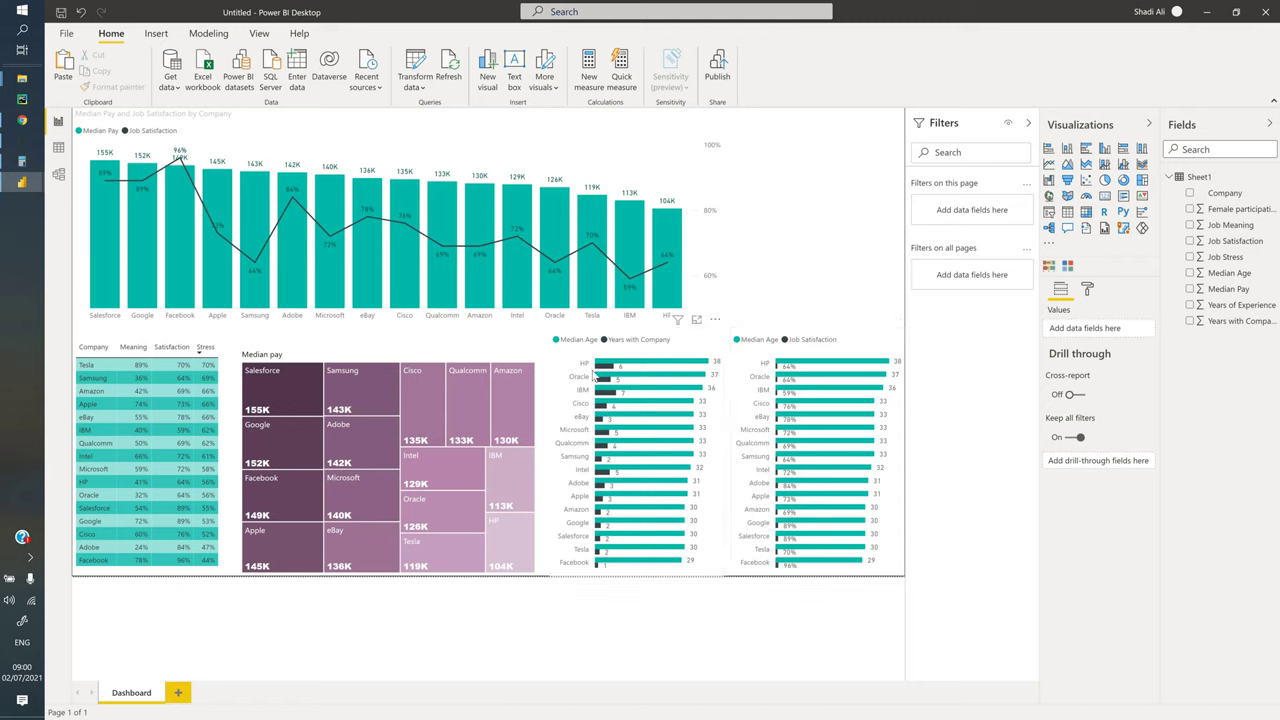
mouse_move(638, 375)
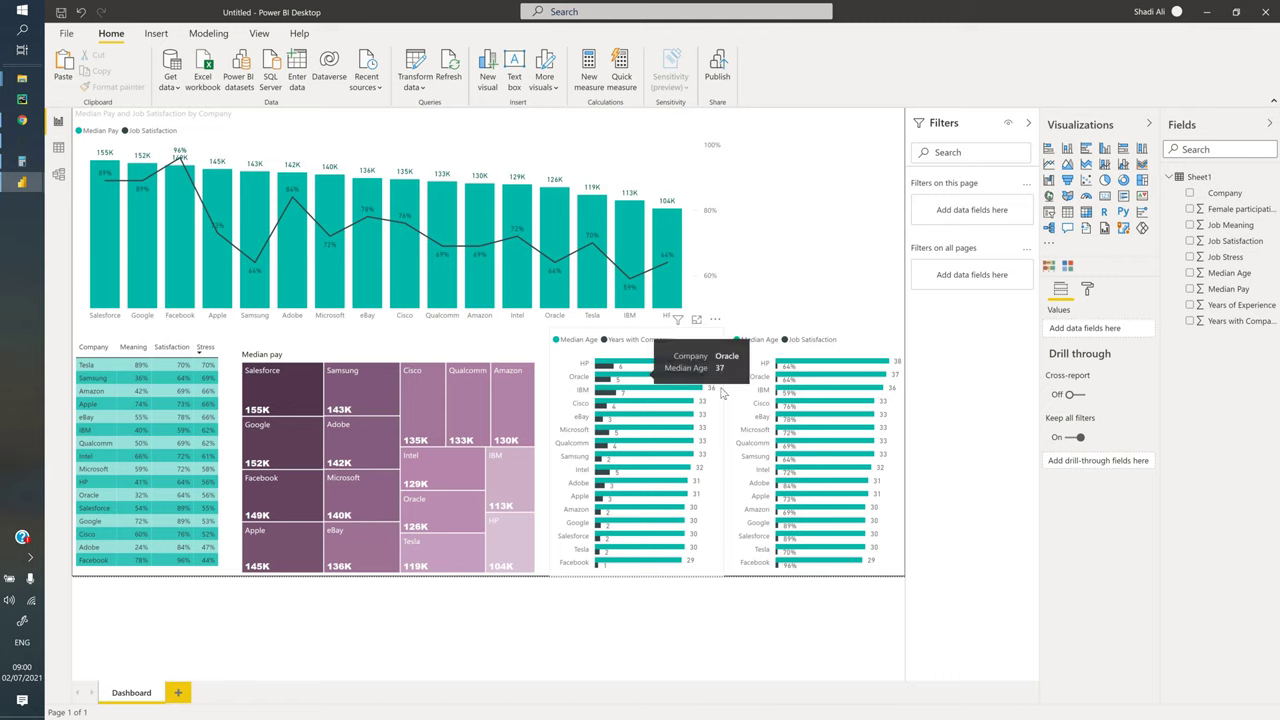
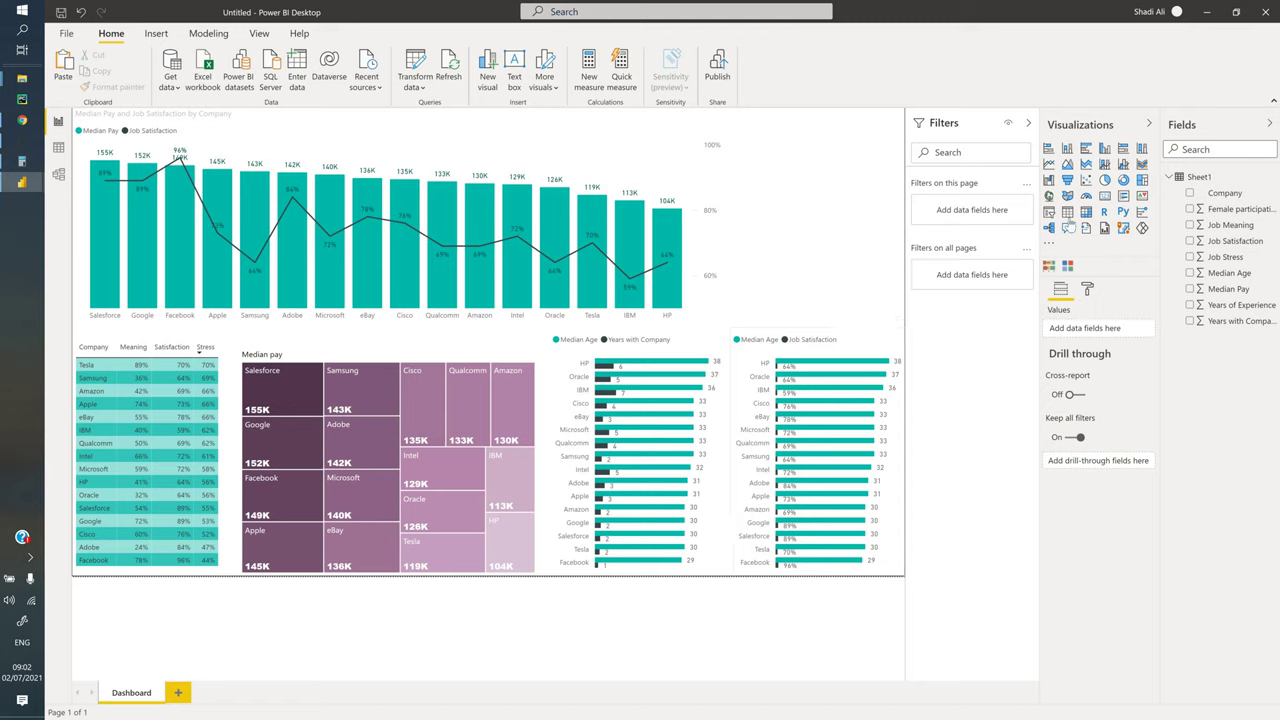
Insert a gauge above the Job Satisfaction bar chart with Female participation as its value, summarized as Average
drag(1086, 198, 766, 166)
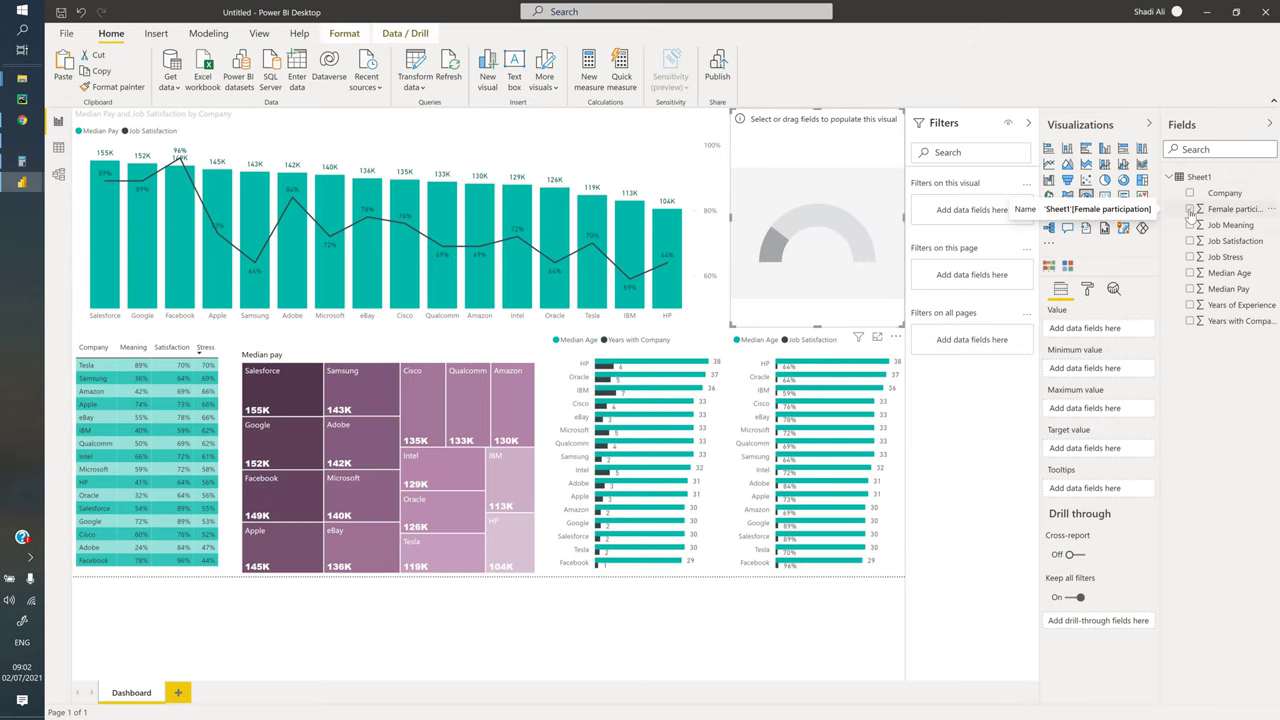
click(1190, 209)
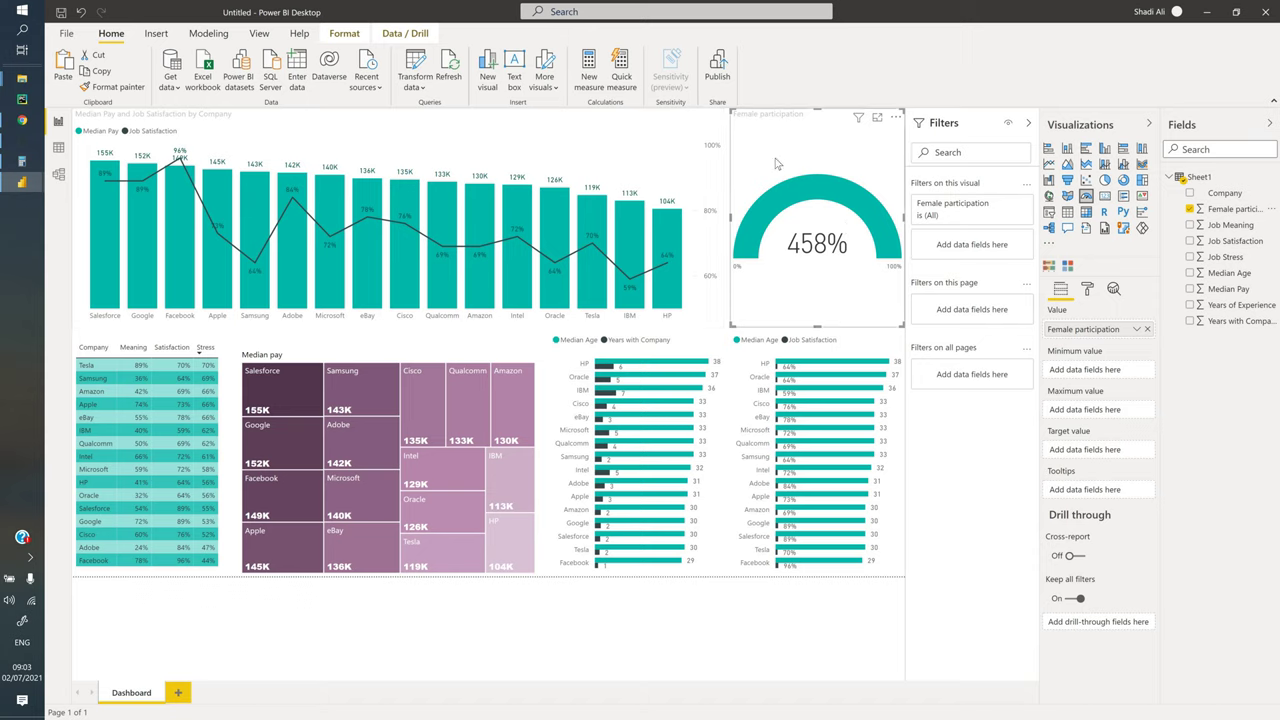
click(1137, 330)
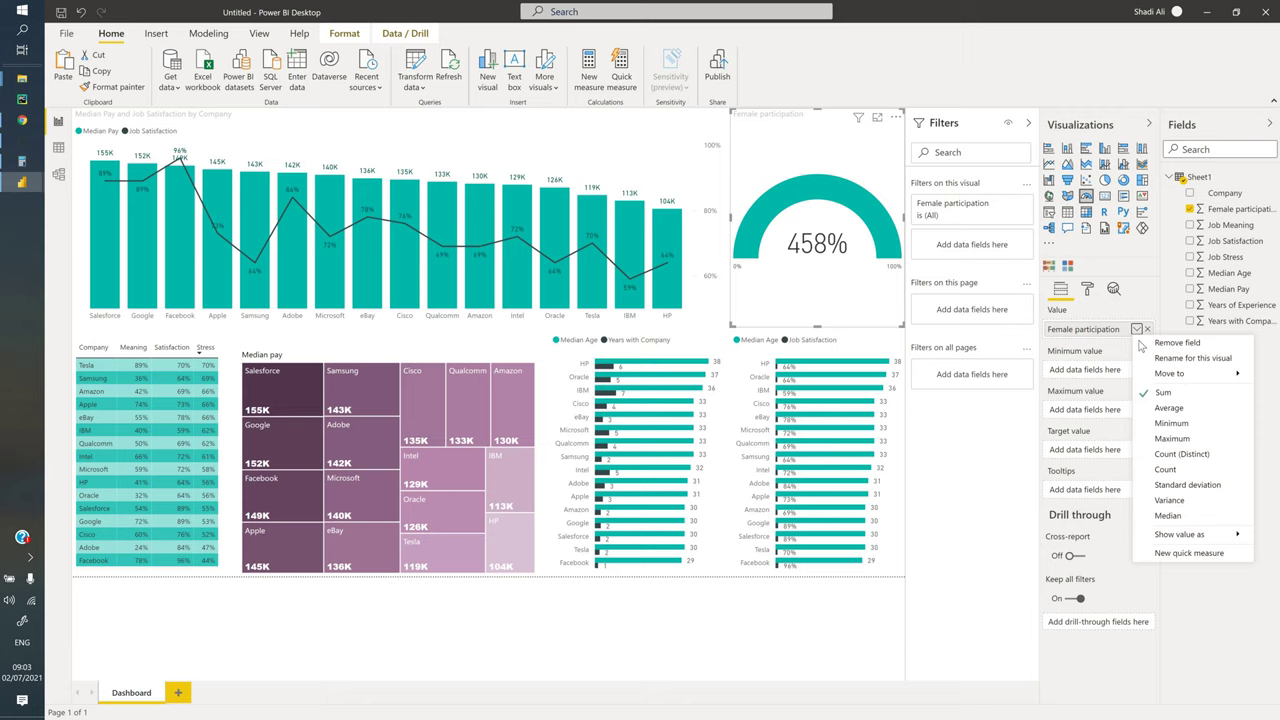
click(1170, 408)
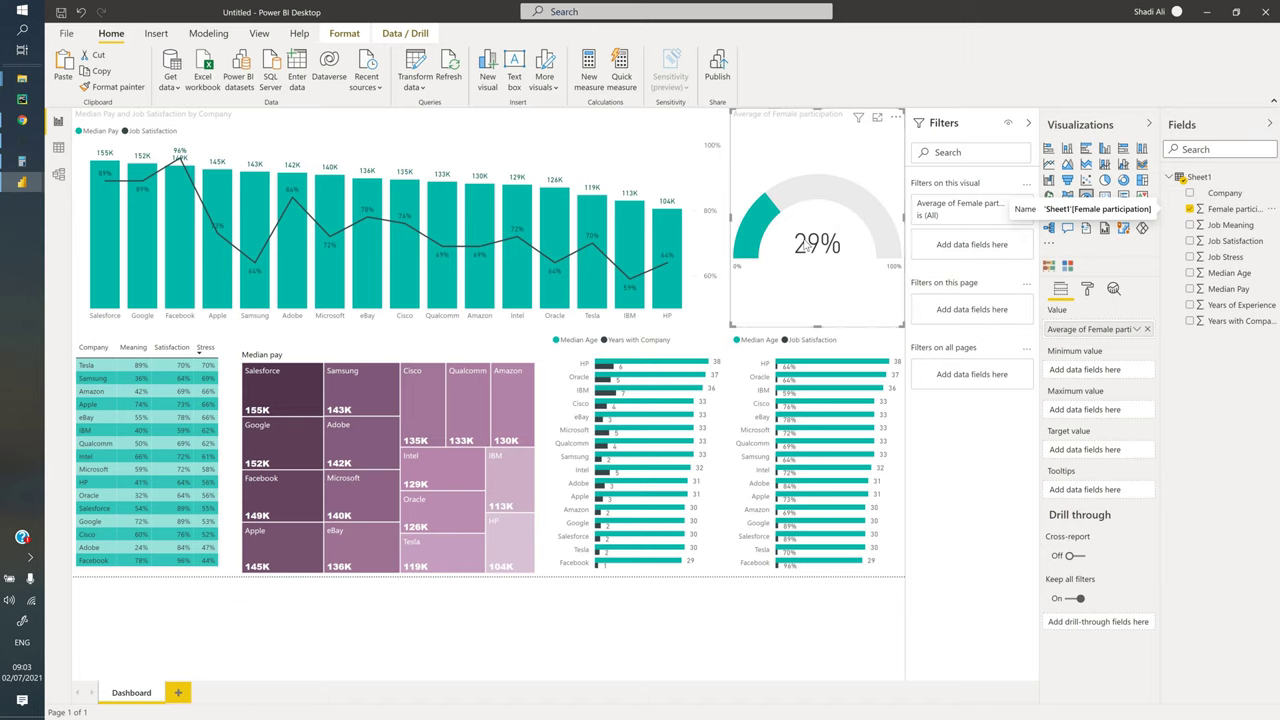
click(804, 615)
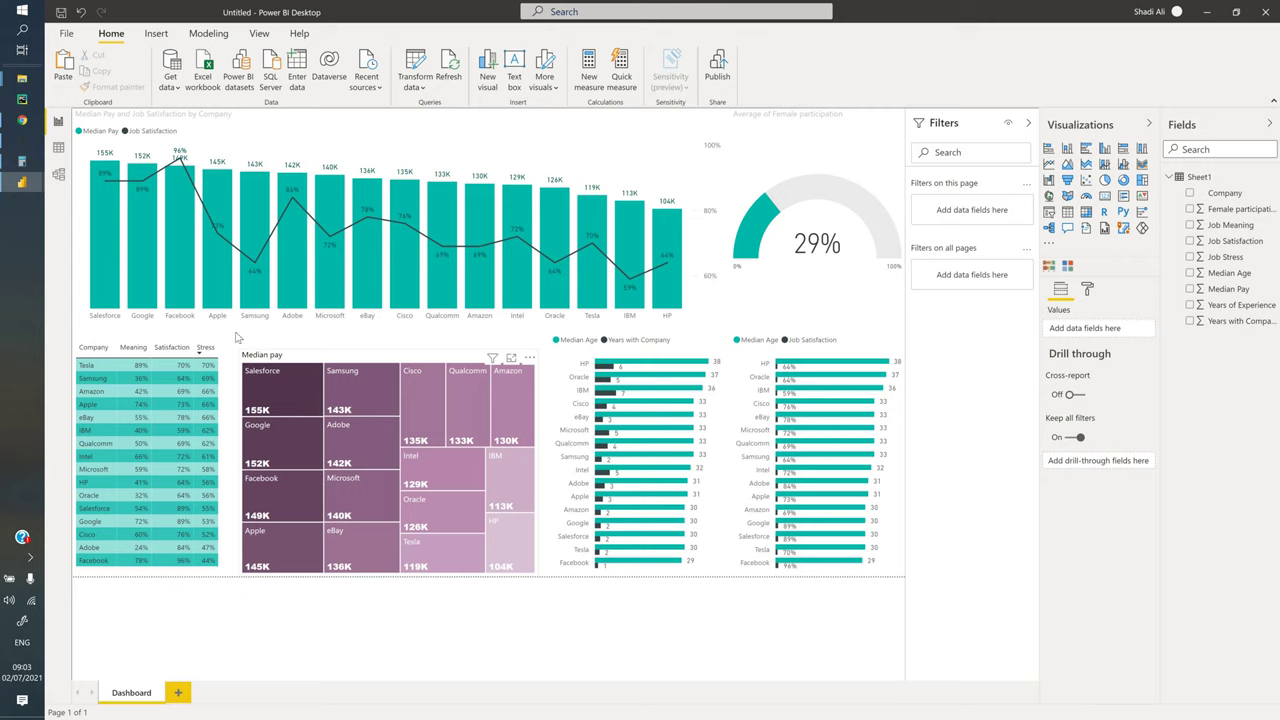
Cross-filter the dashboard from the treemap by Salesforce and by Microsoft, and clear the selection
mouse_move(275, 387)
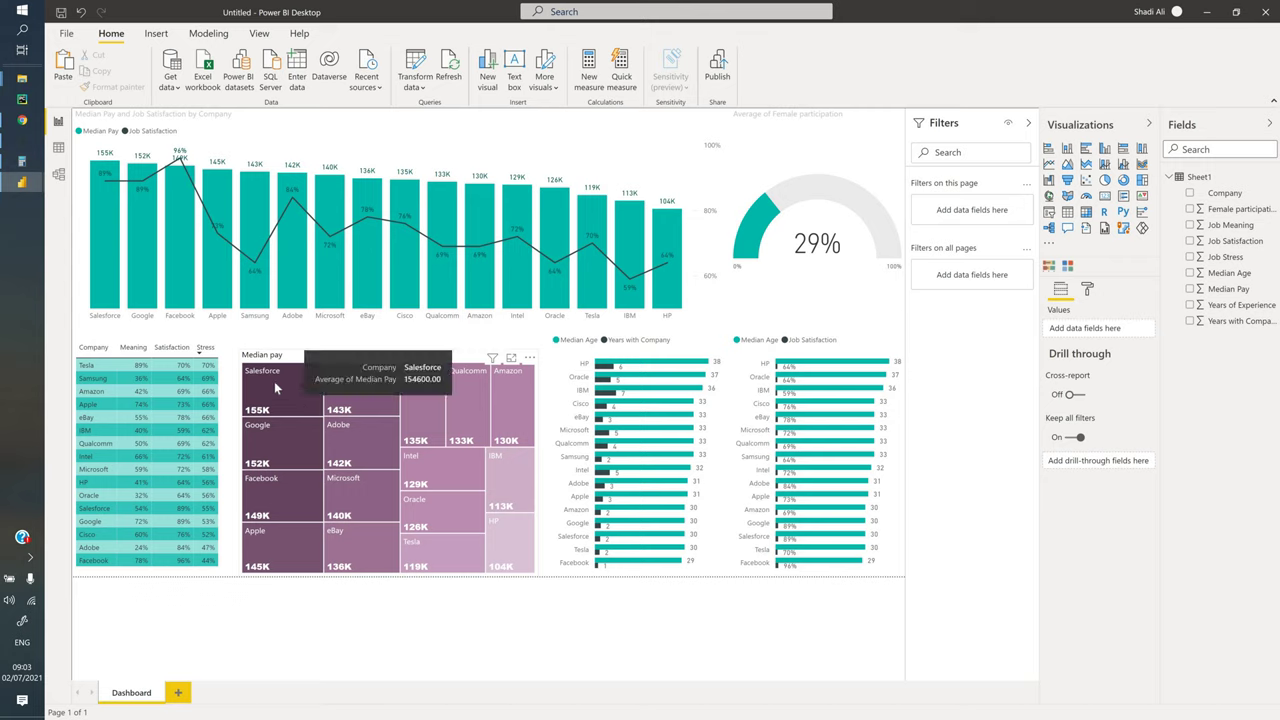
click(276, 383)
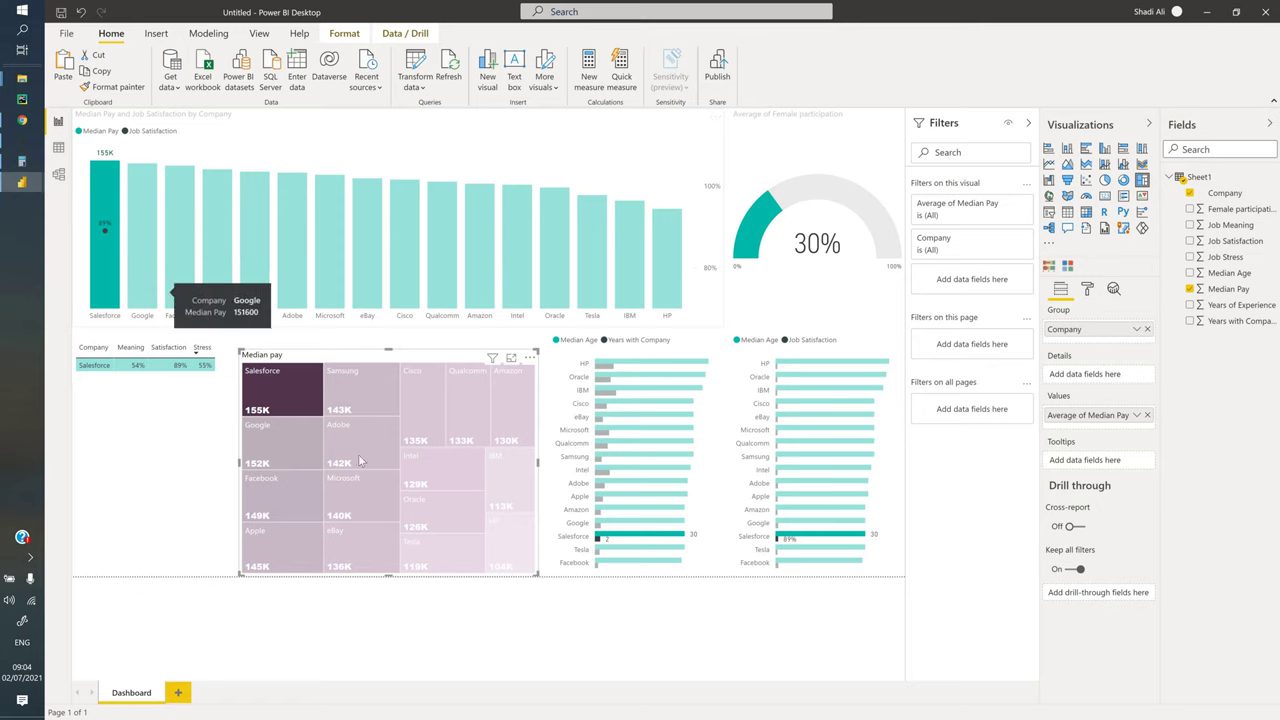
click(375, 492)
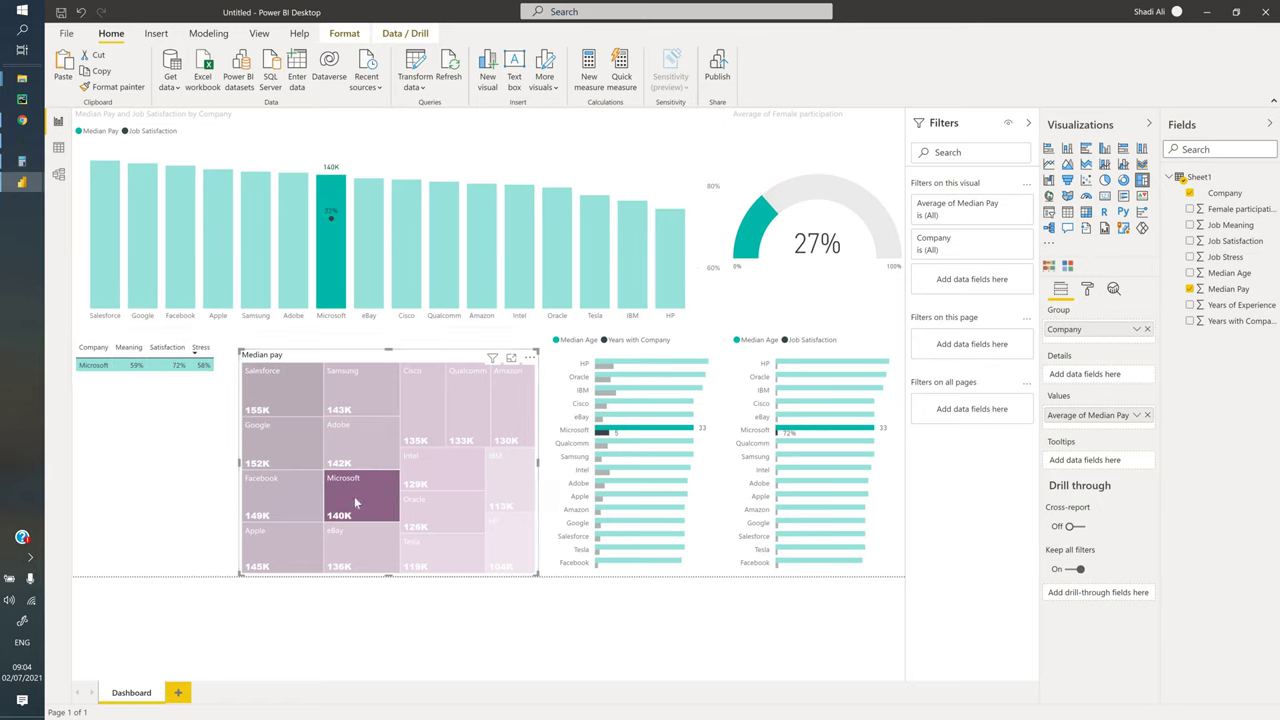
click(356, 496)
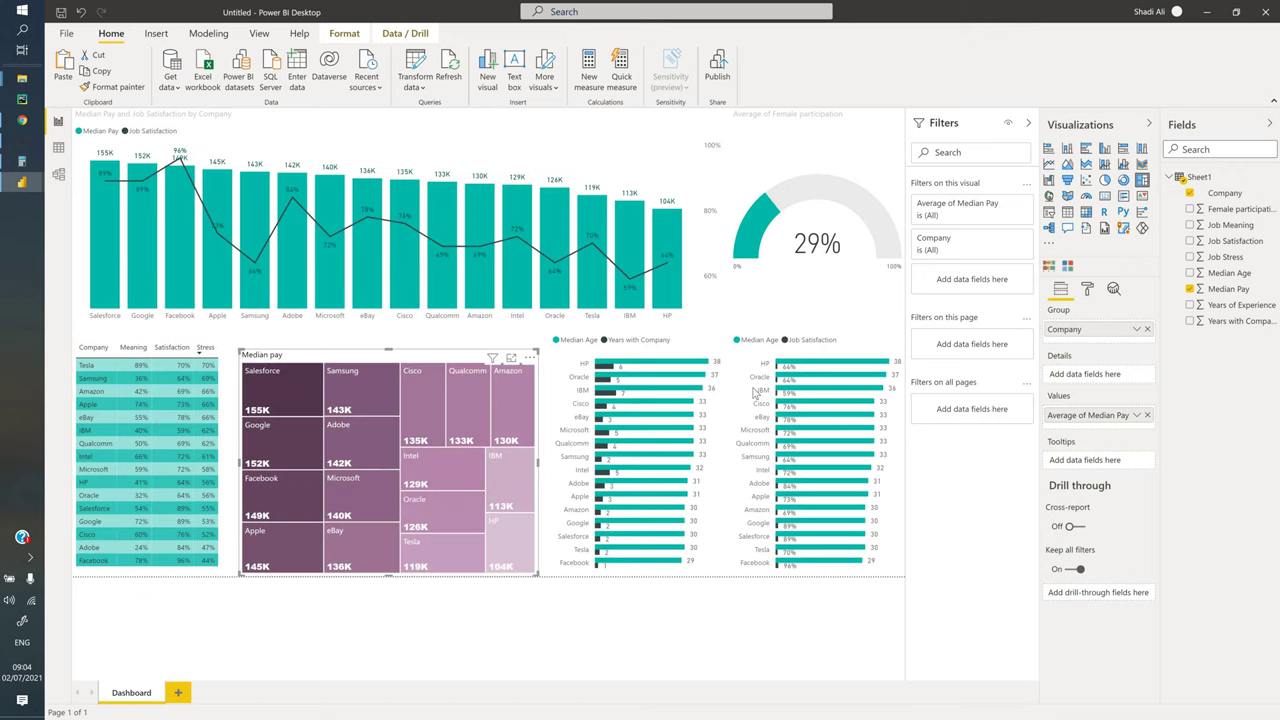
click(505, 607)
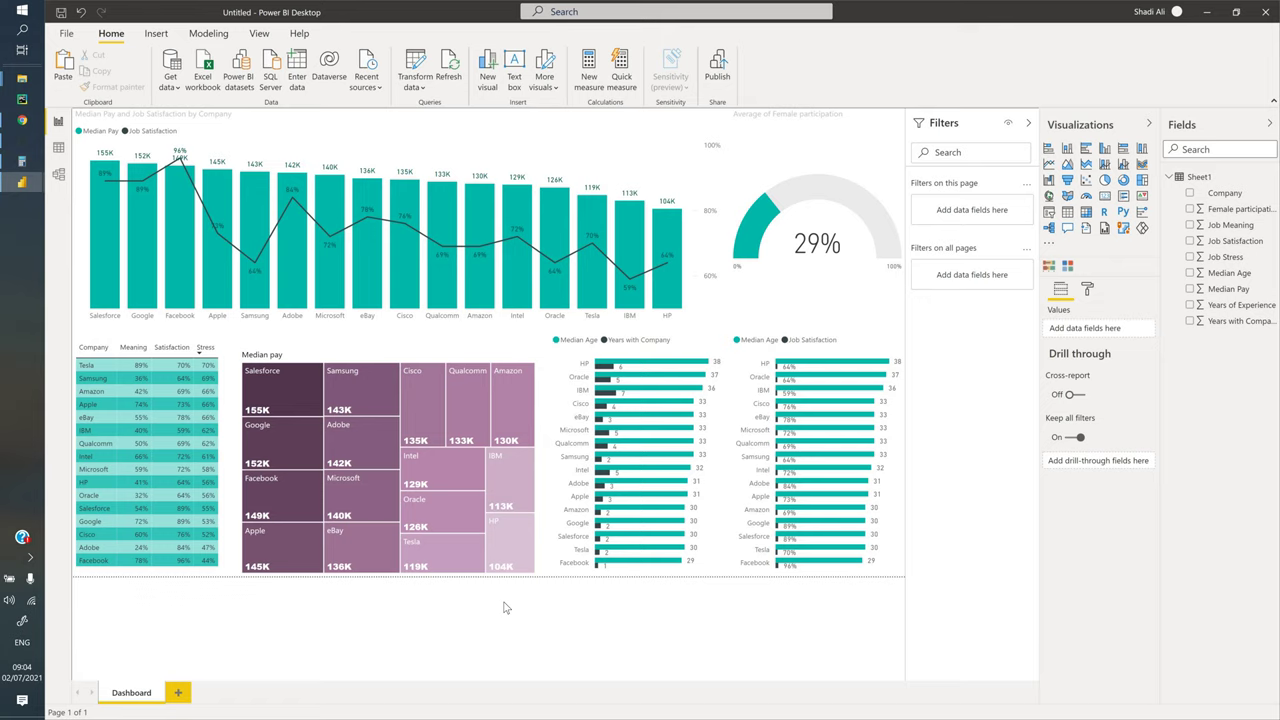
In the data view, sort the table by Median Pay in descending order
click(58, 147)
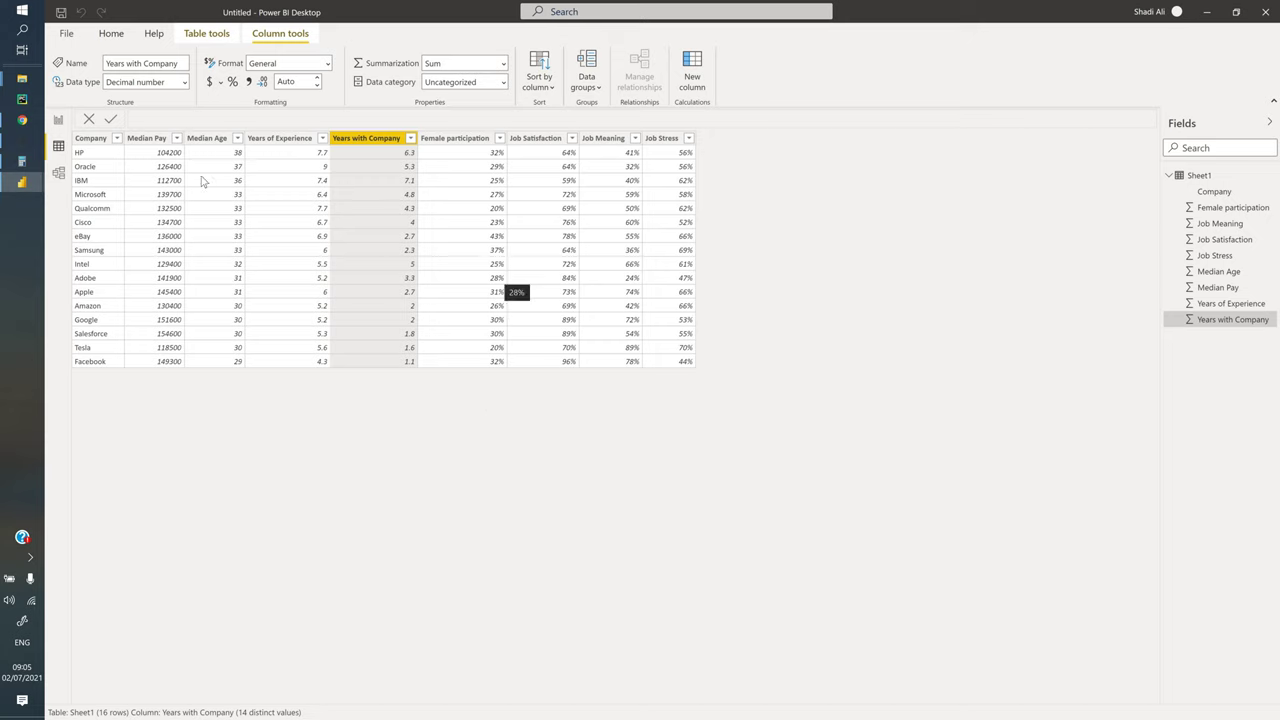
click(162, 143)
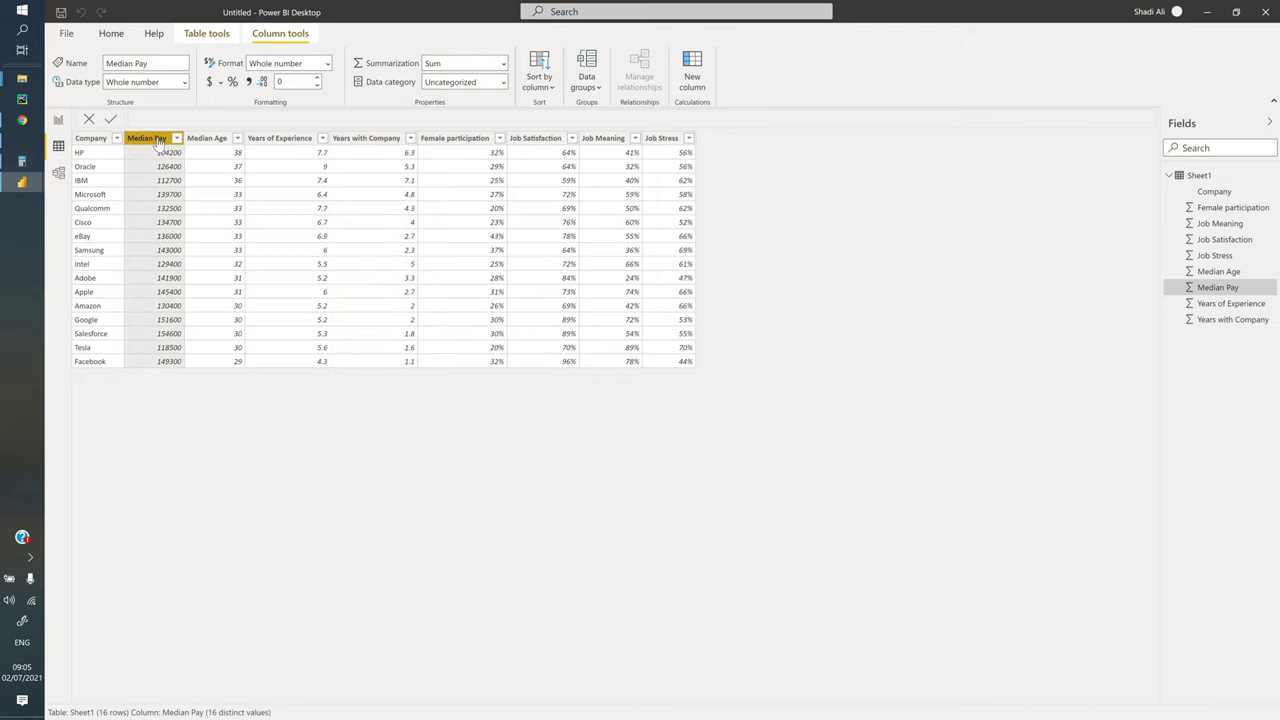
click(176, 139)
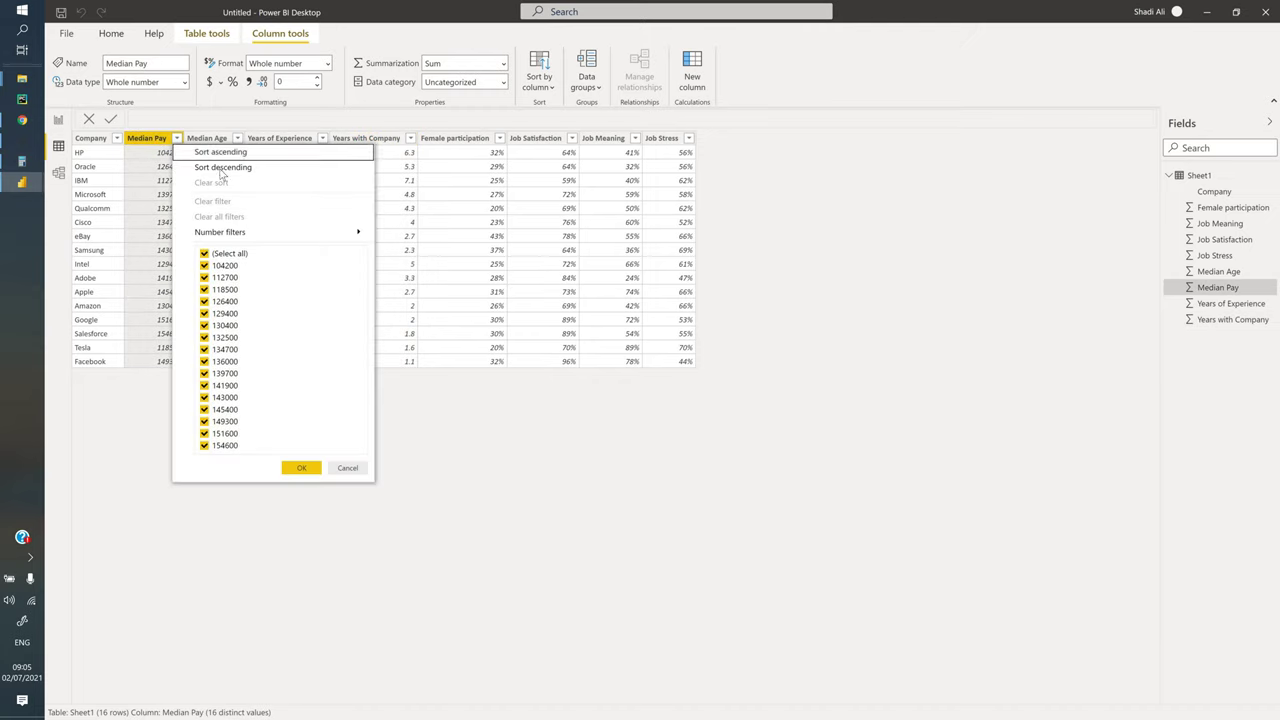
click(215, 168)
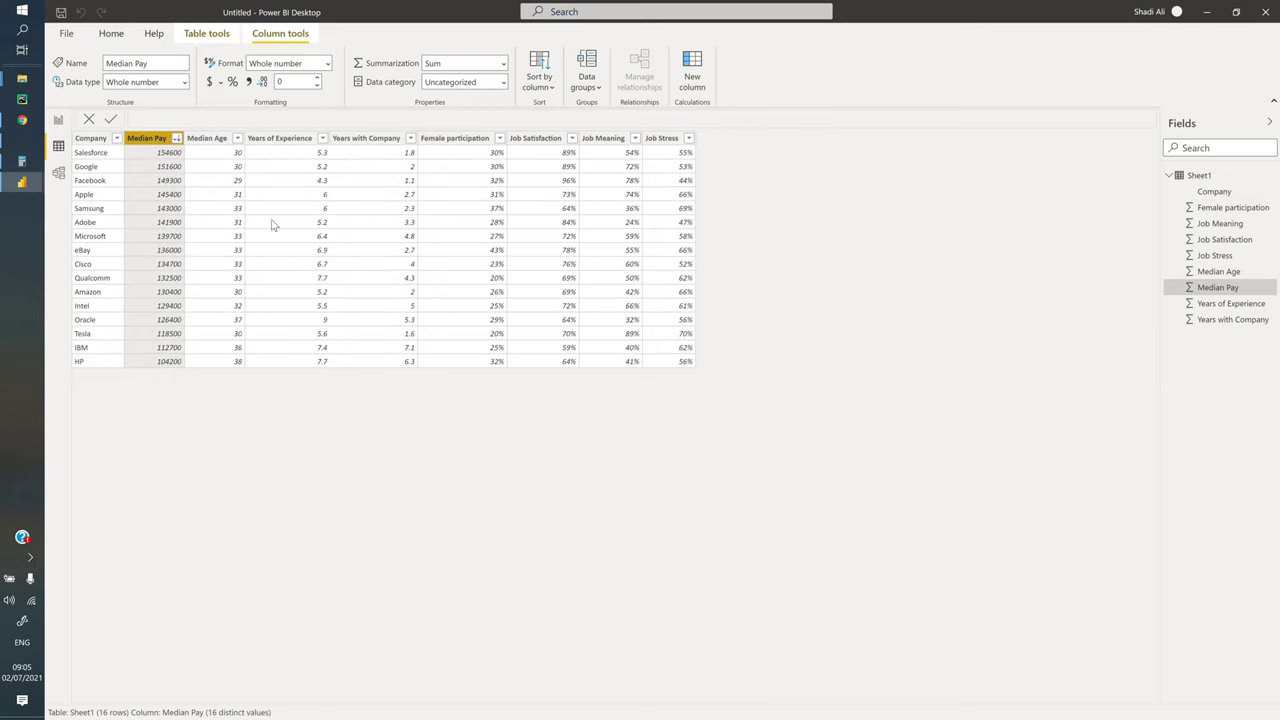
Sort the table descending by Job Satisfaction, and then descending by Job Meaning, to compare the companies
click(571, 139)
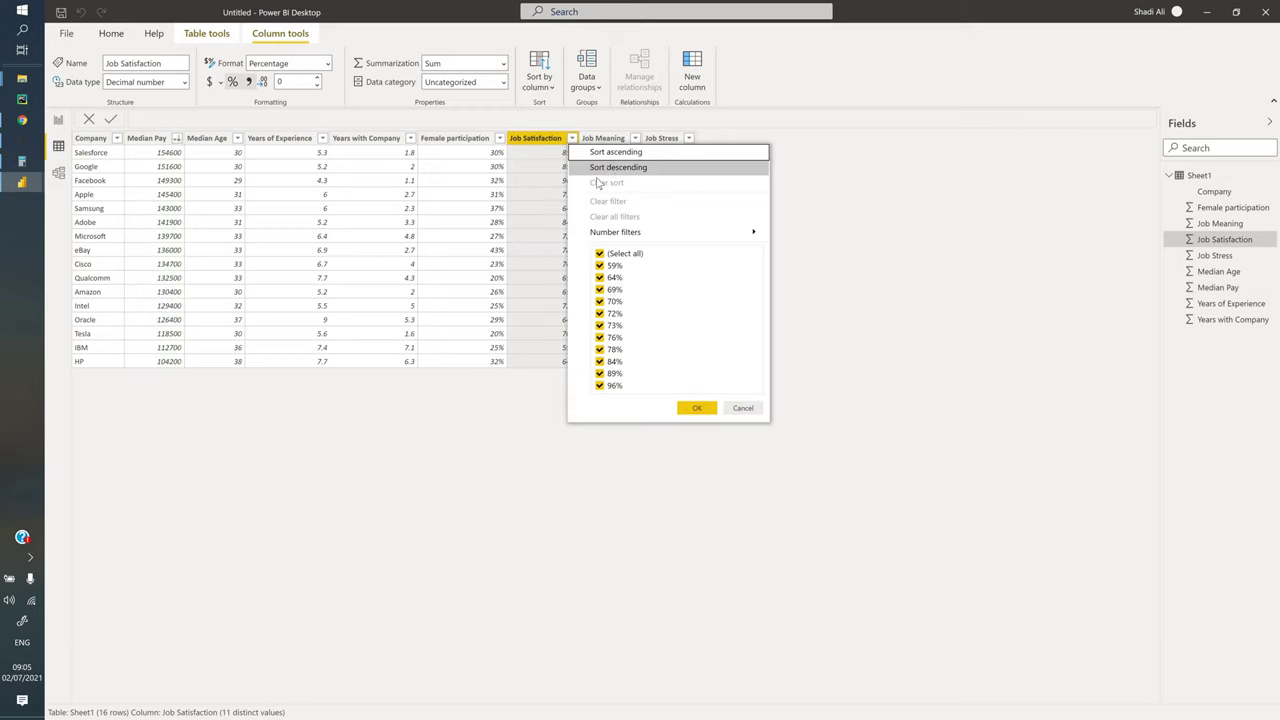
click(610, 168)
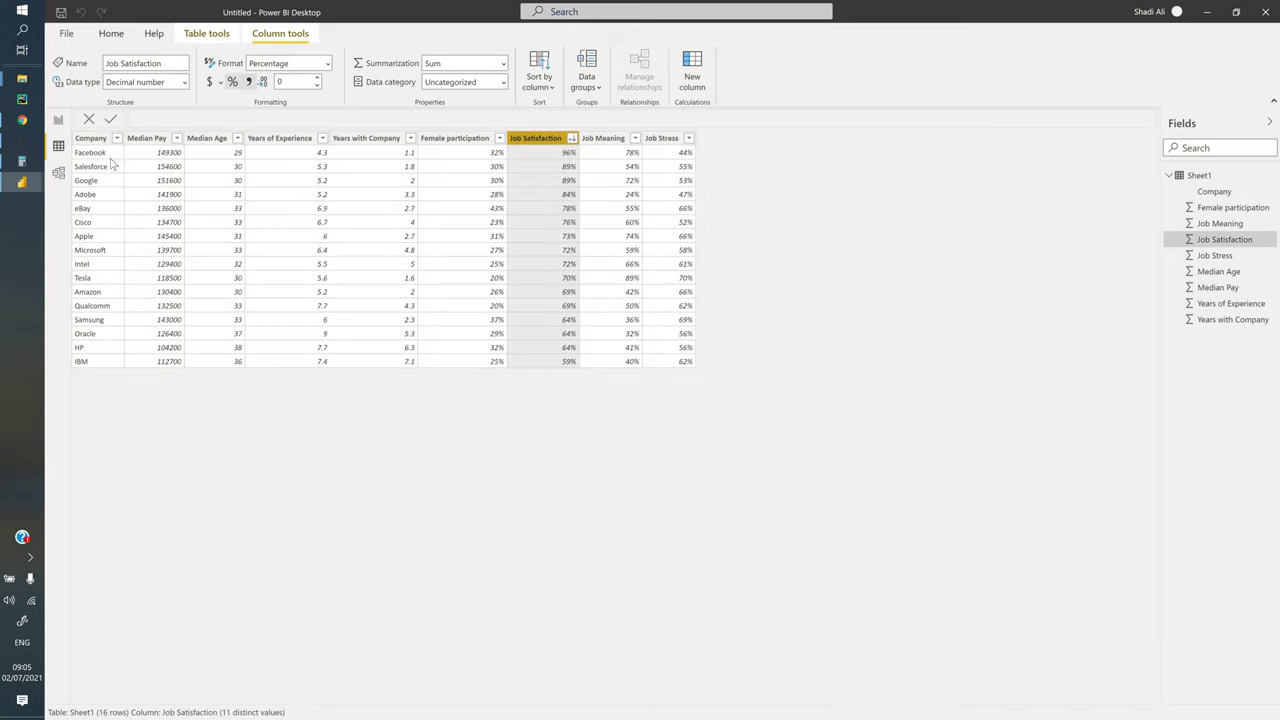
click(634, 139)
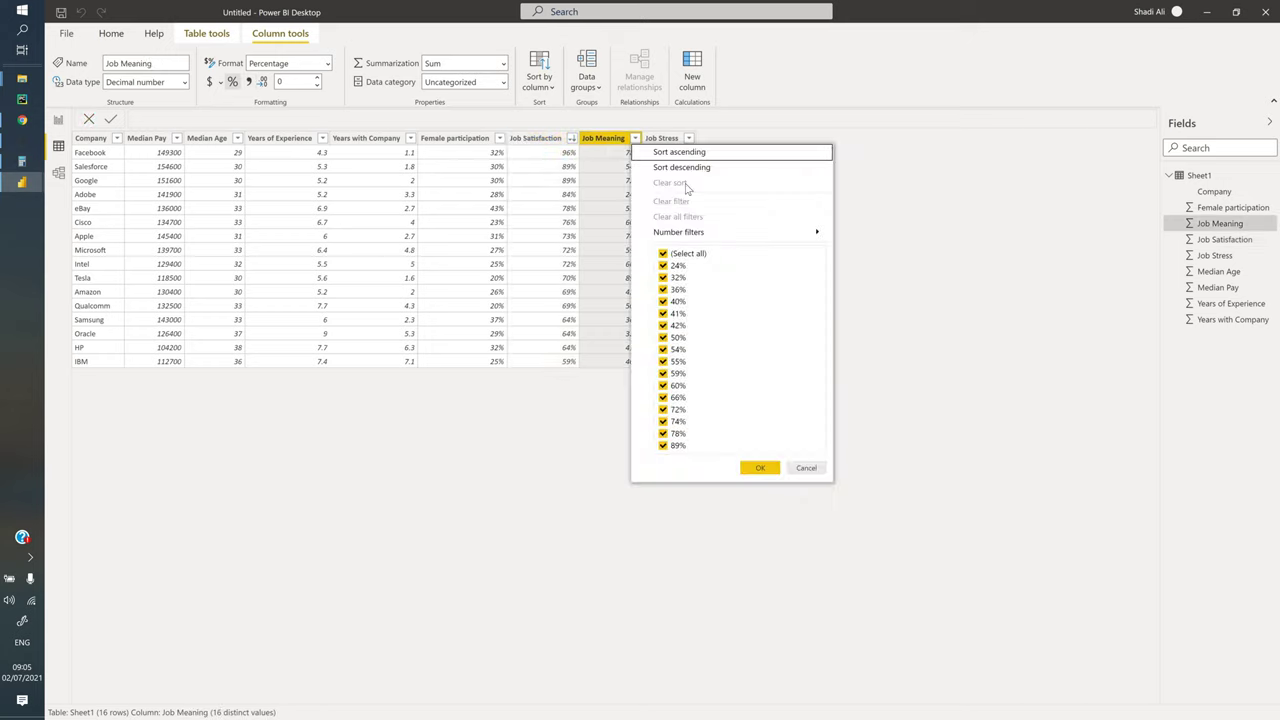
click(665, 168)
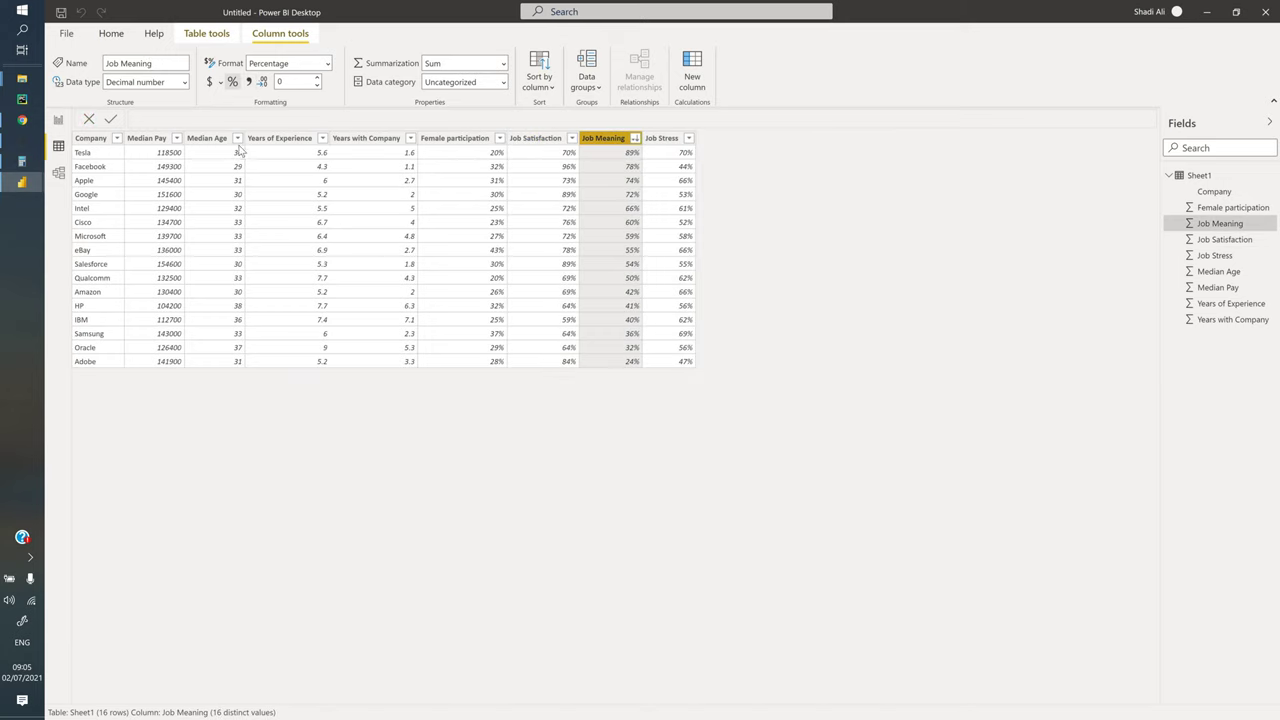
Sort the table by Job Stress in ascending order and inspect individual values in the rows
click(688, 139)
click(720, 152)
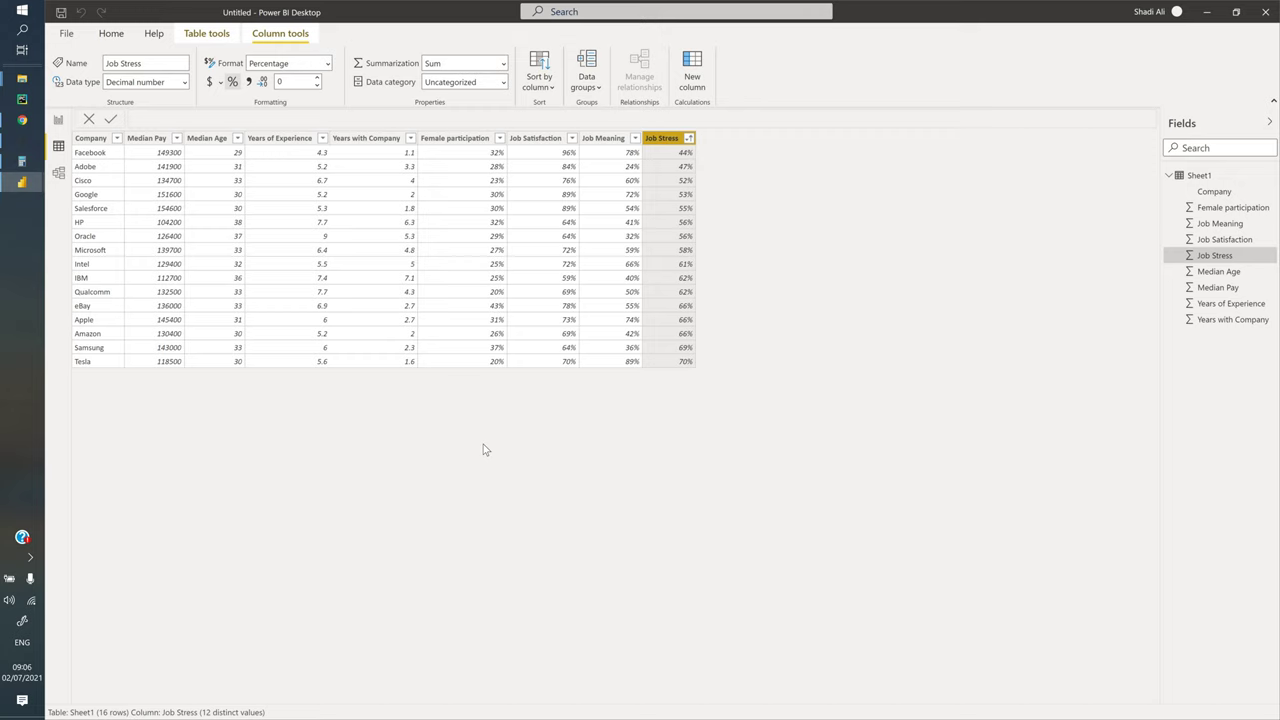
click(474, 222)
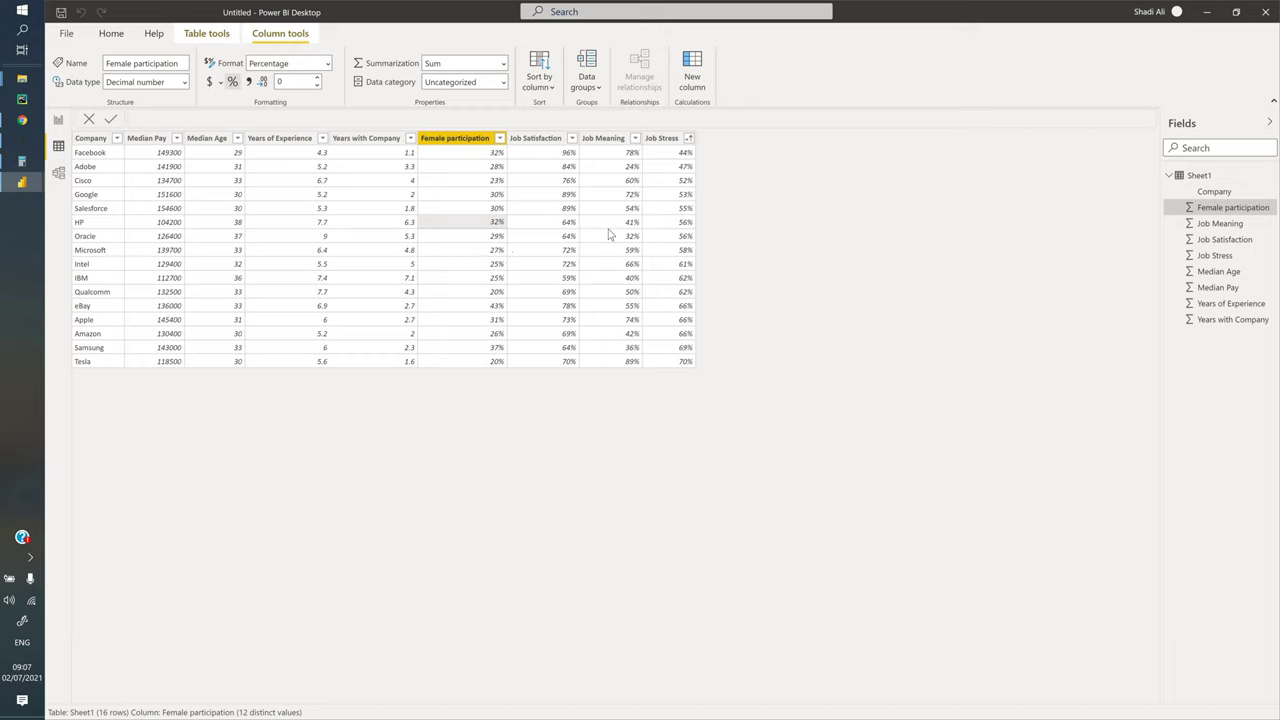
click(305, 208)
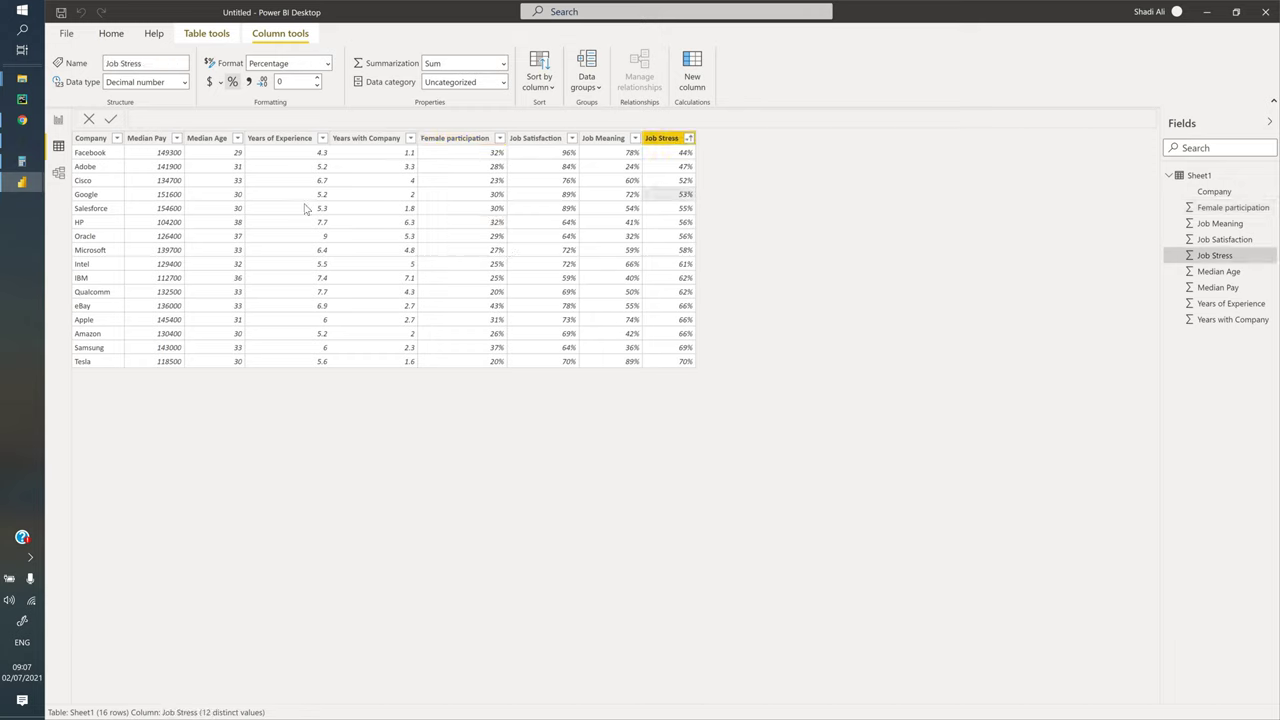
Add a calculated column to Sheet1 and begin its formula as RANK.EQ with Sheet1[Median Pay] as the value to rank
click(683, 210)
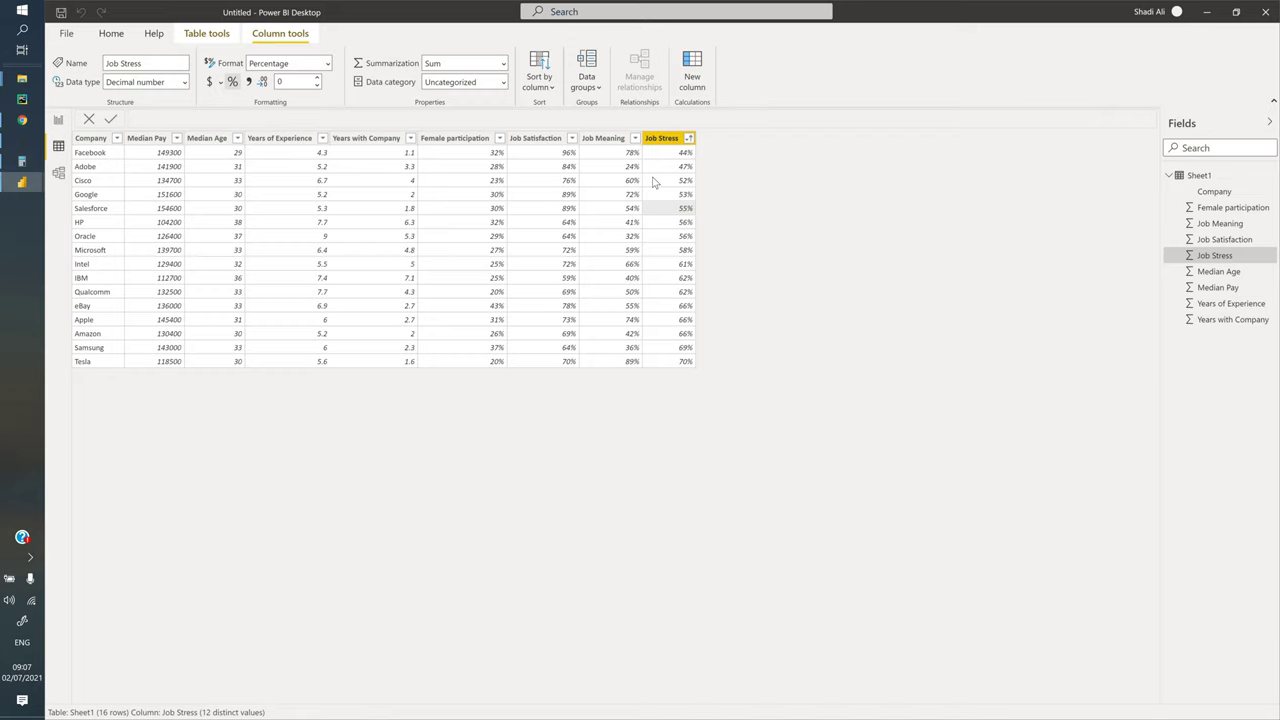
click(694, 87)
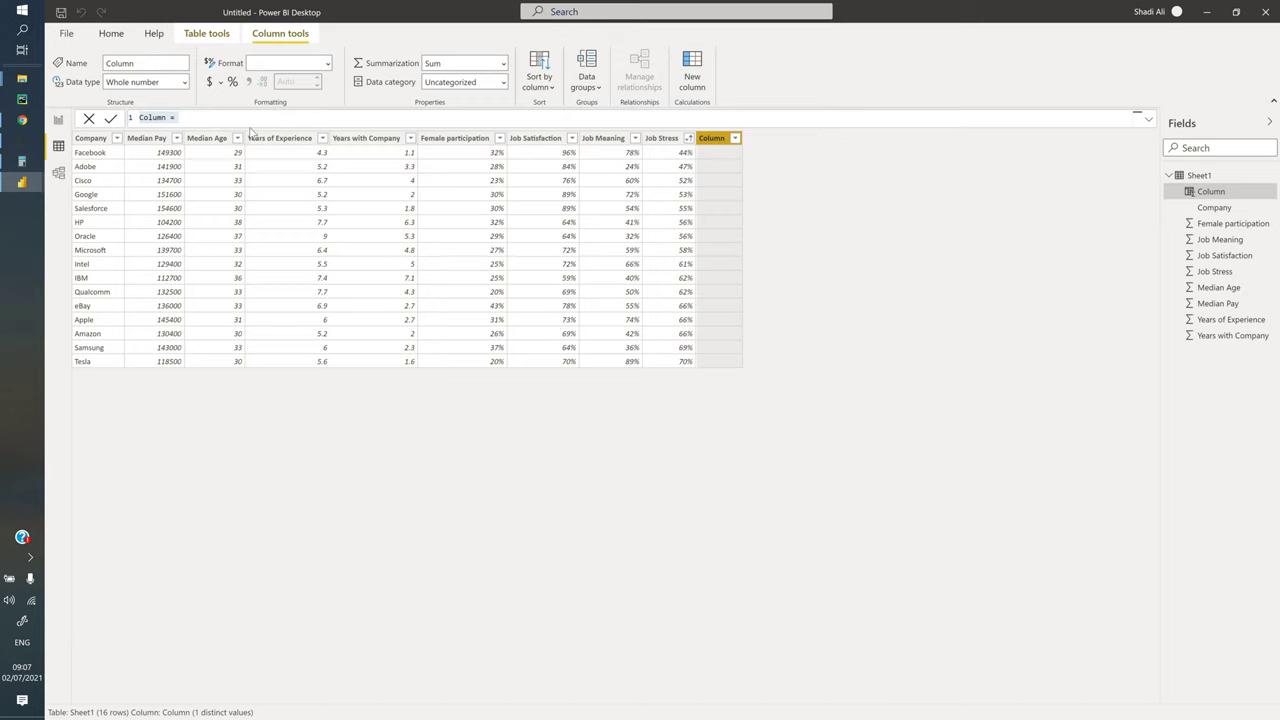
text(rank)
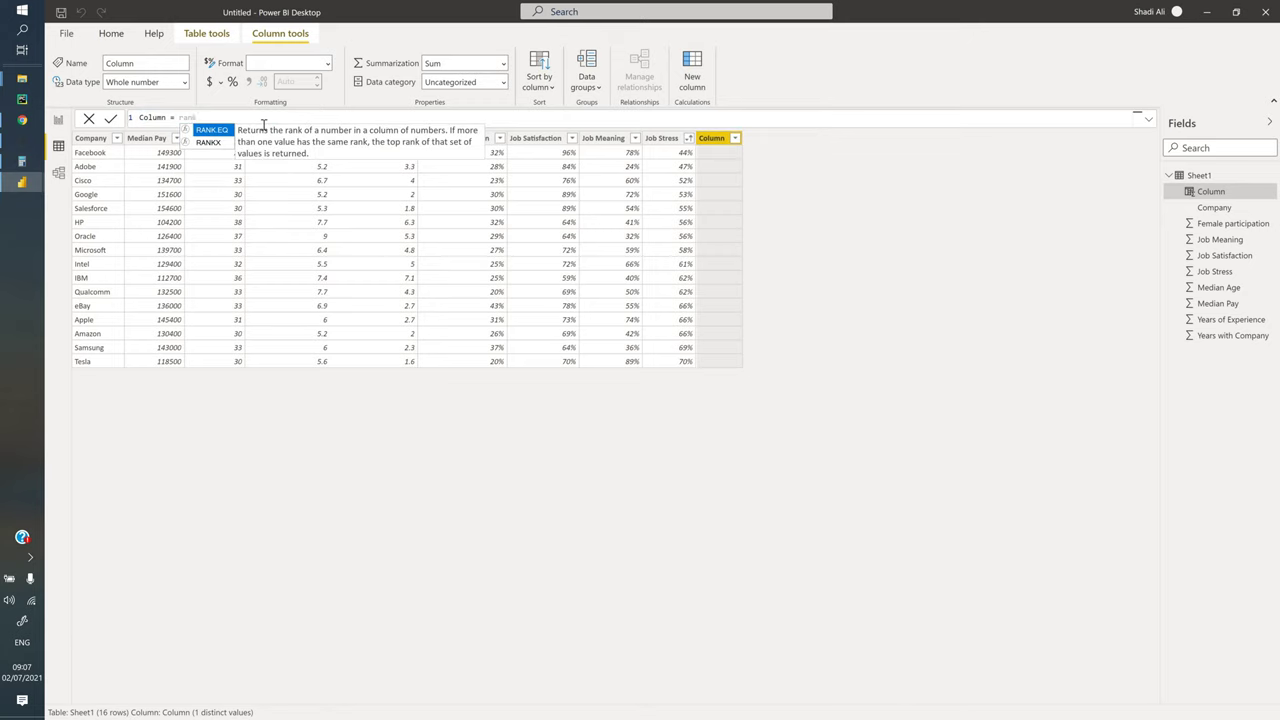
key(BackSpace)
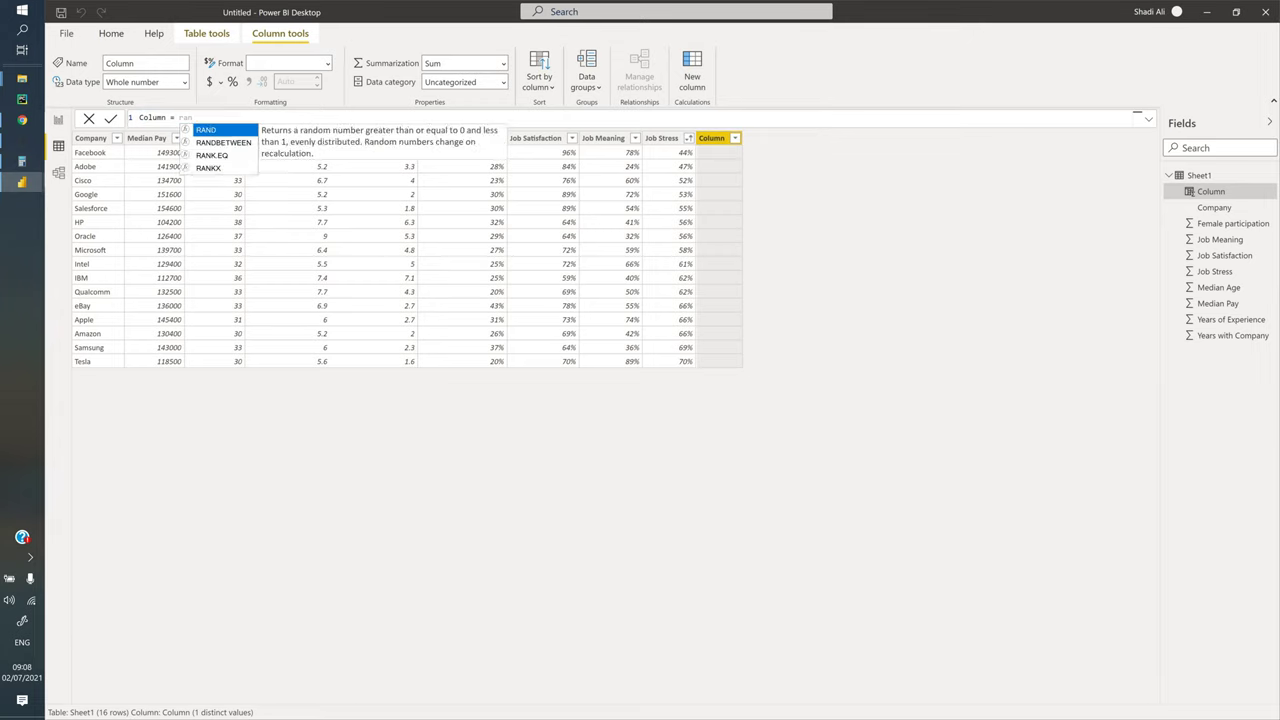
text(k)
key(Tab)
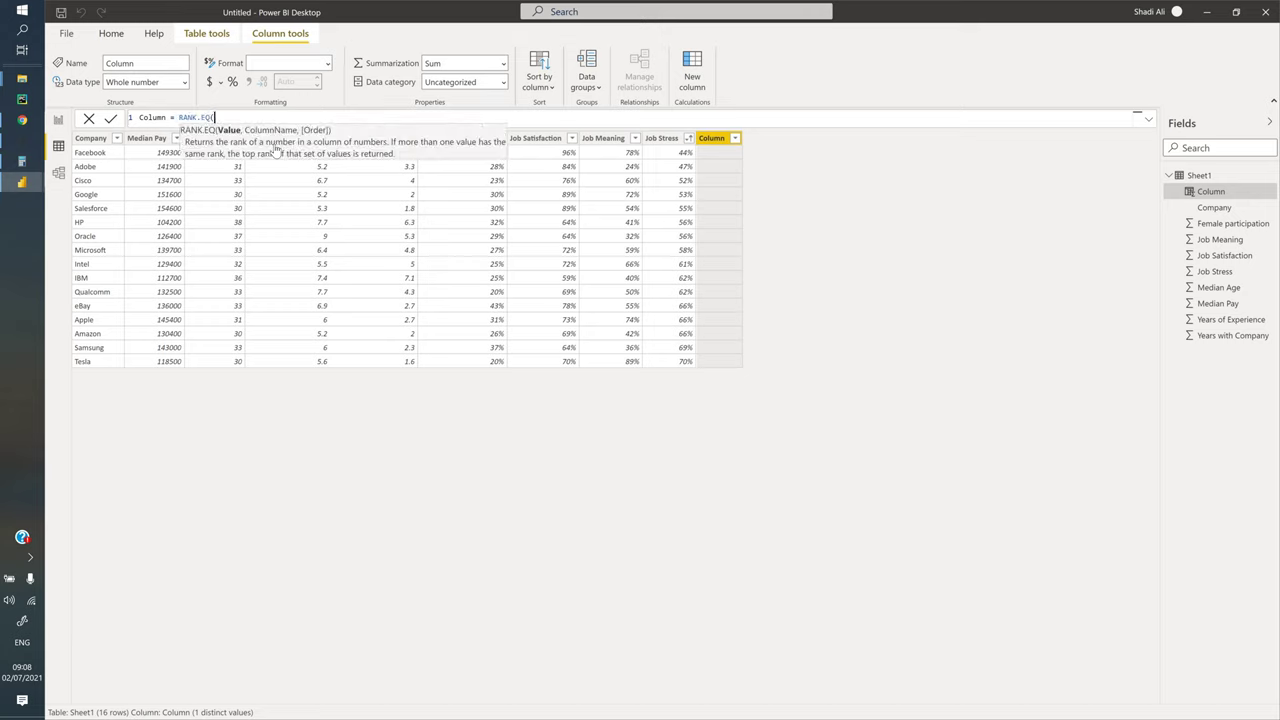
text(medi)
key(Down)
key(Down)
key(Down)
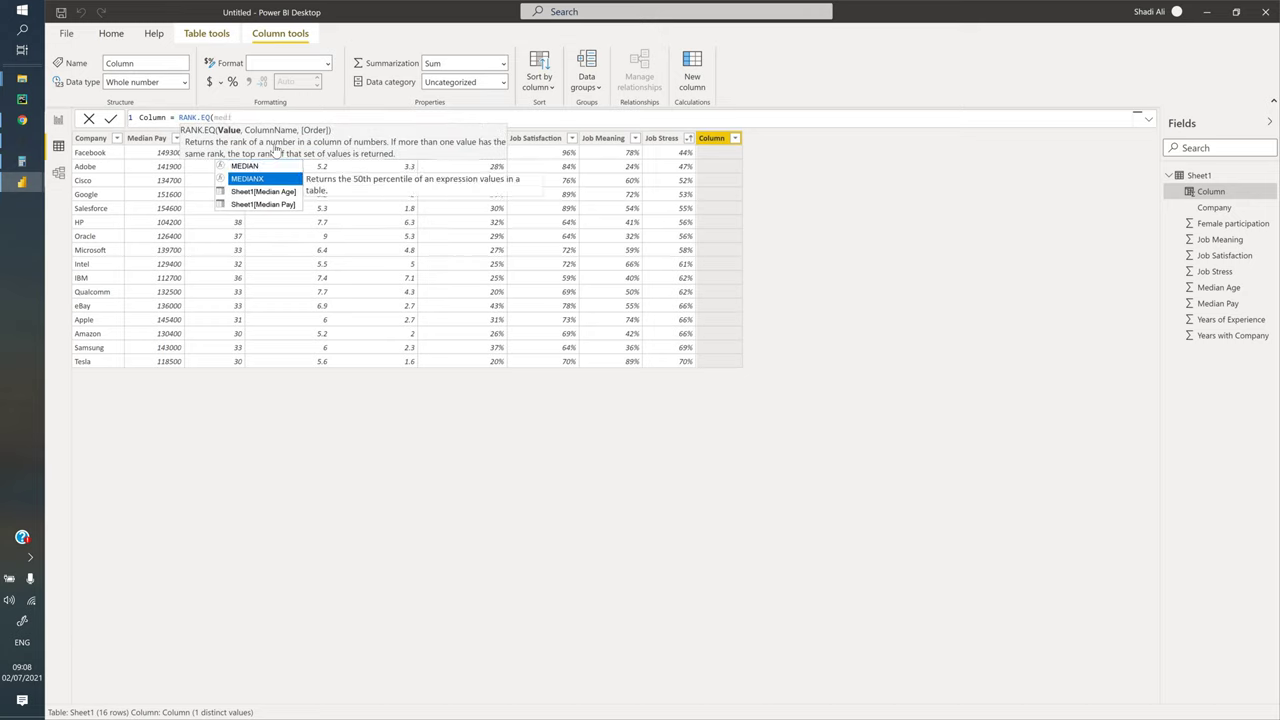
key(Tab)
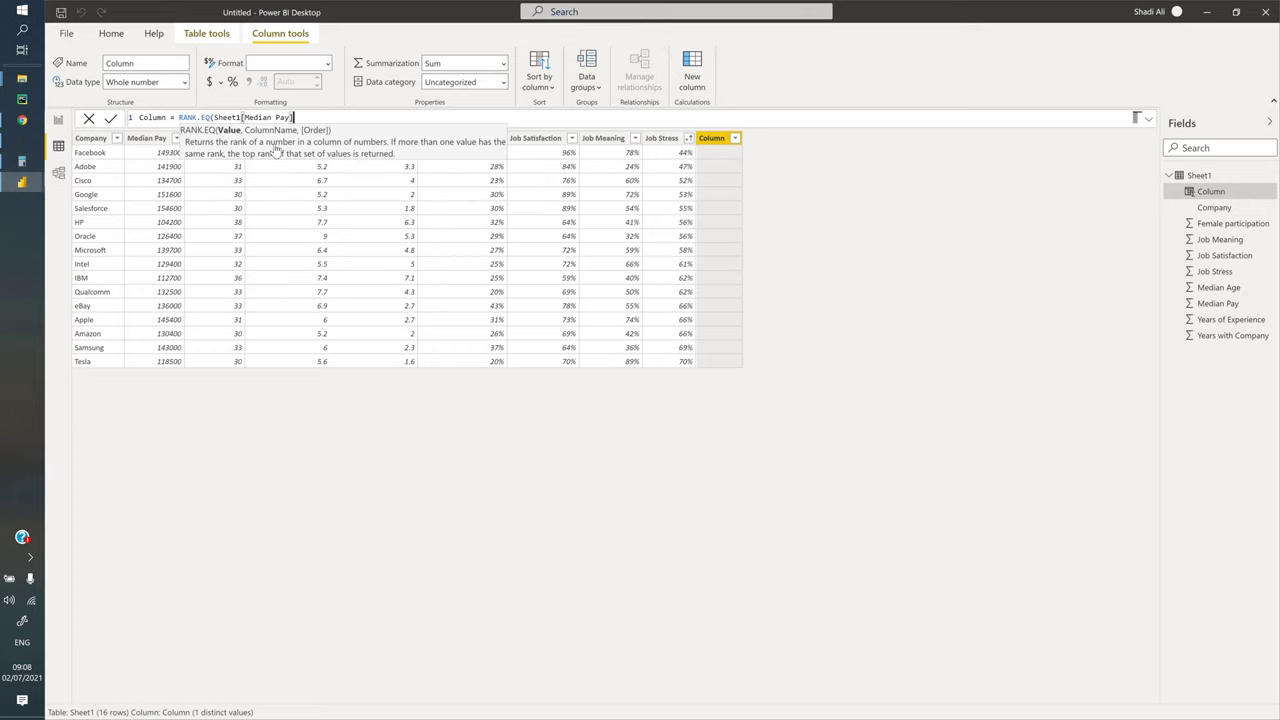
Complete the RANK.EQ formula with Sheet1[Median Pay] as the column to rank against, and commit it
text(,)
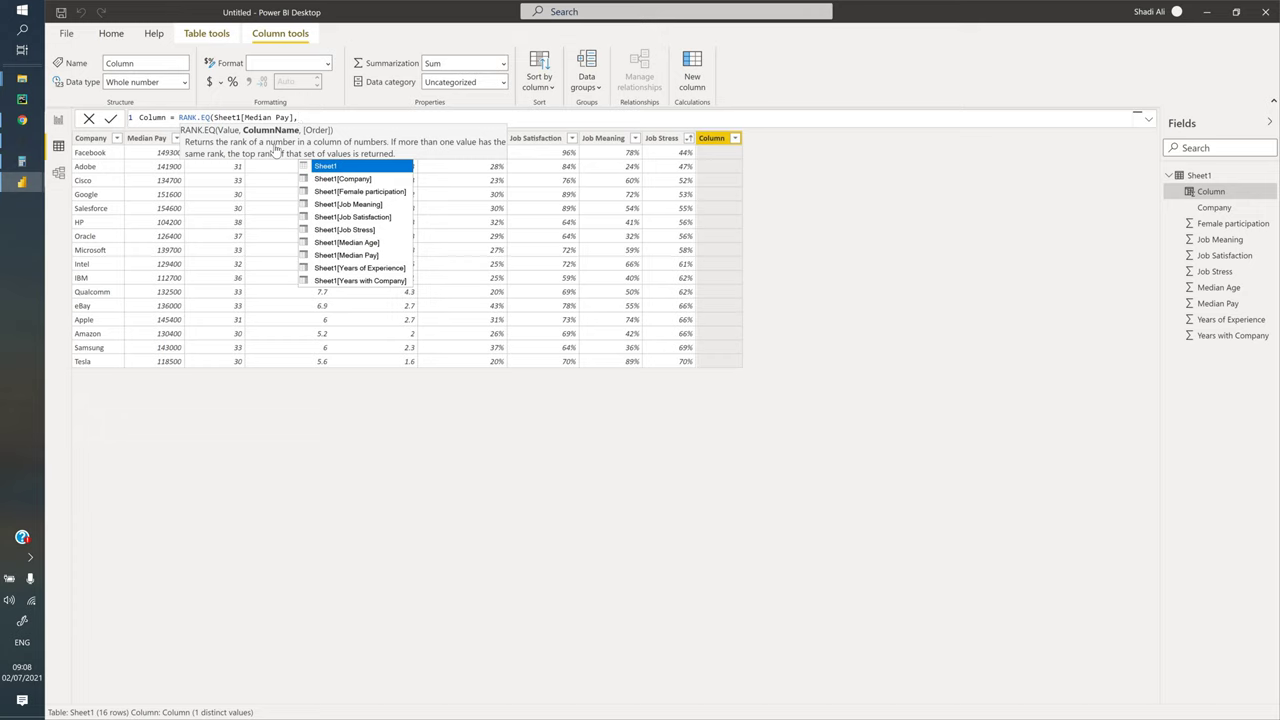
text(media)
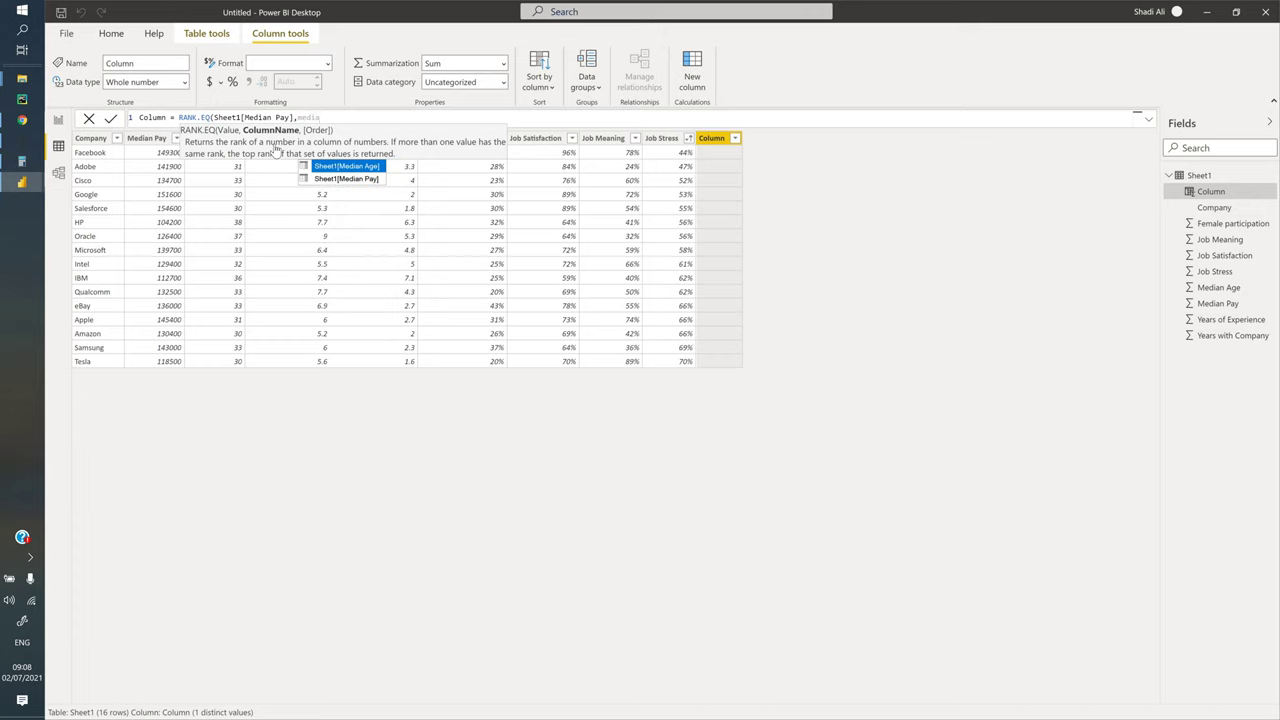
key(Down)
key(Tab)
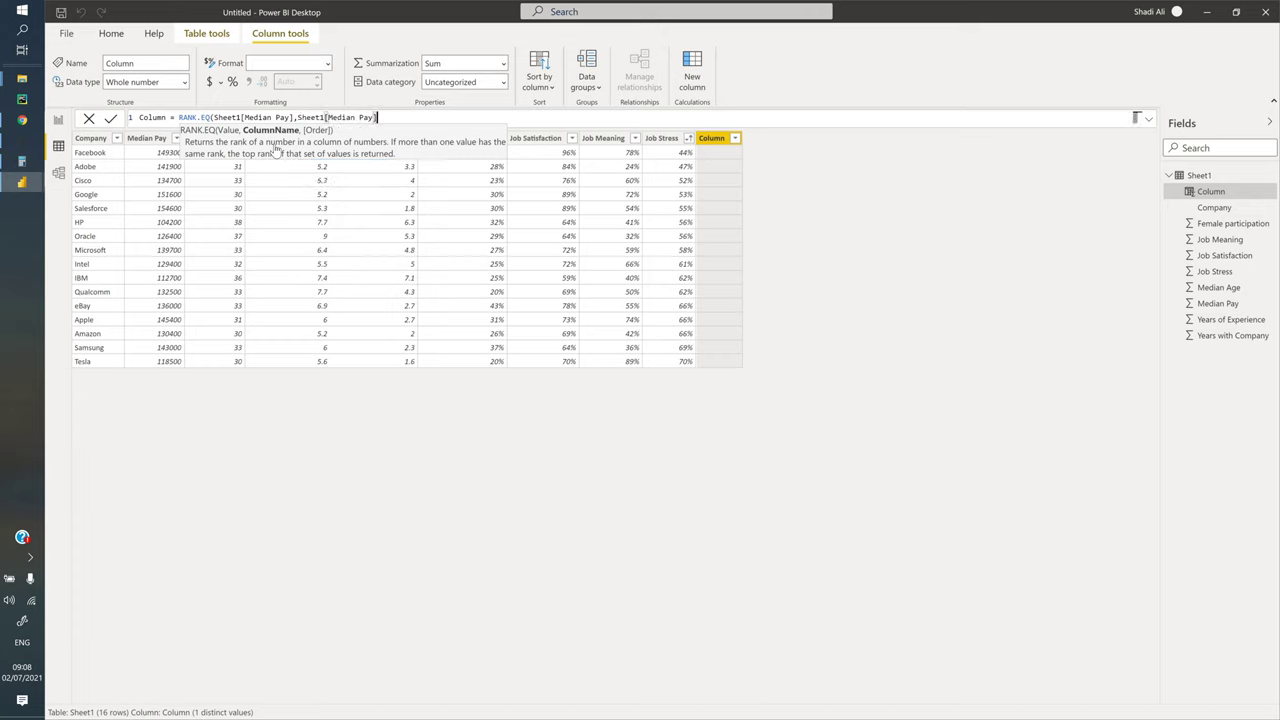
text())
key(Return)
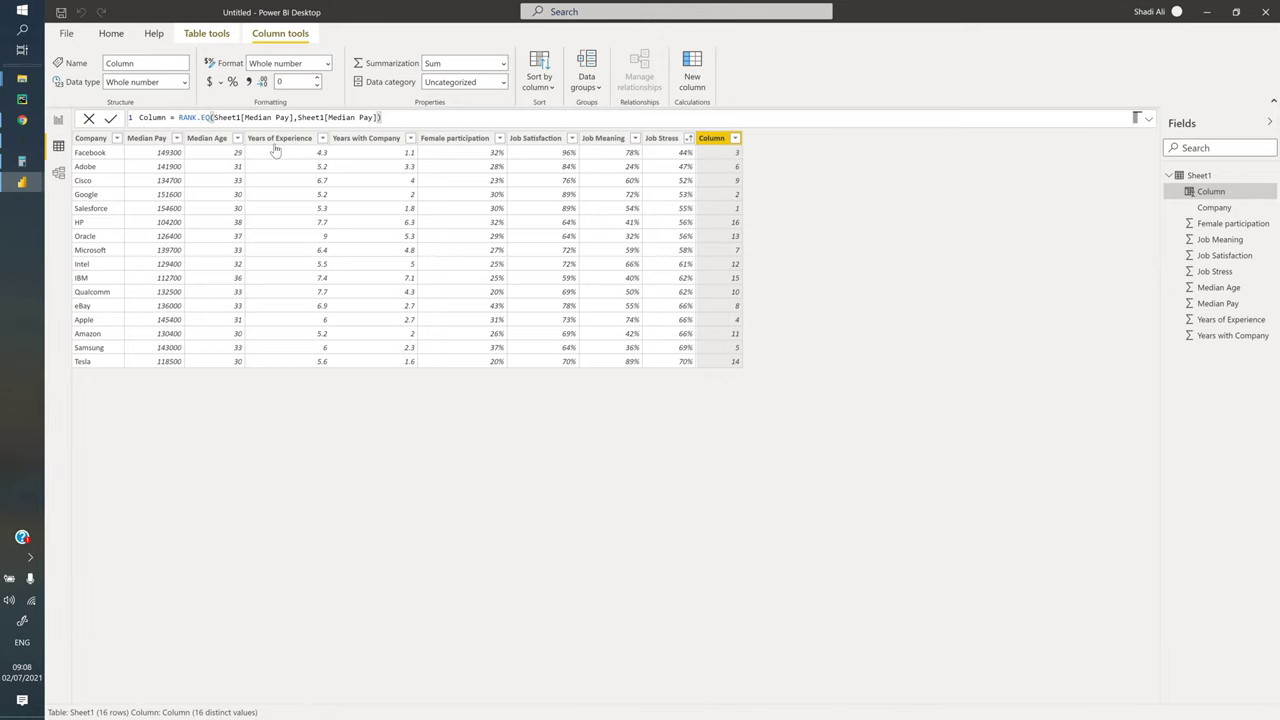
Sort the table by Median Pay in descending order and select the new rank column to display its formula
click(177, 138)
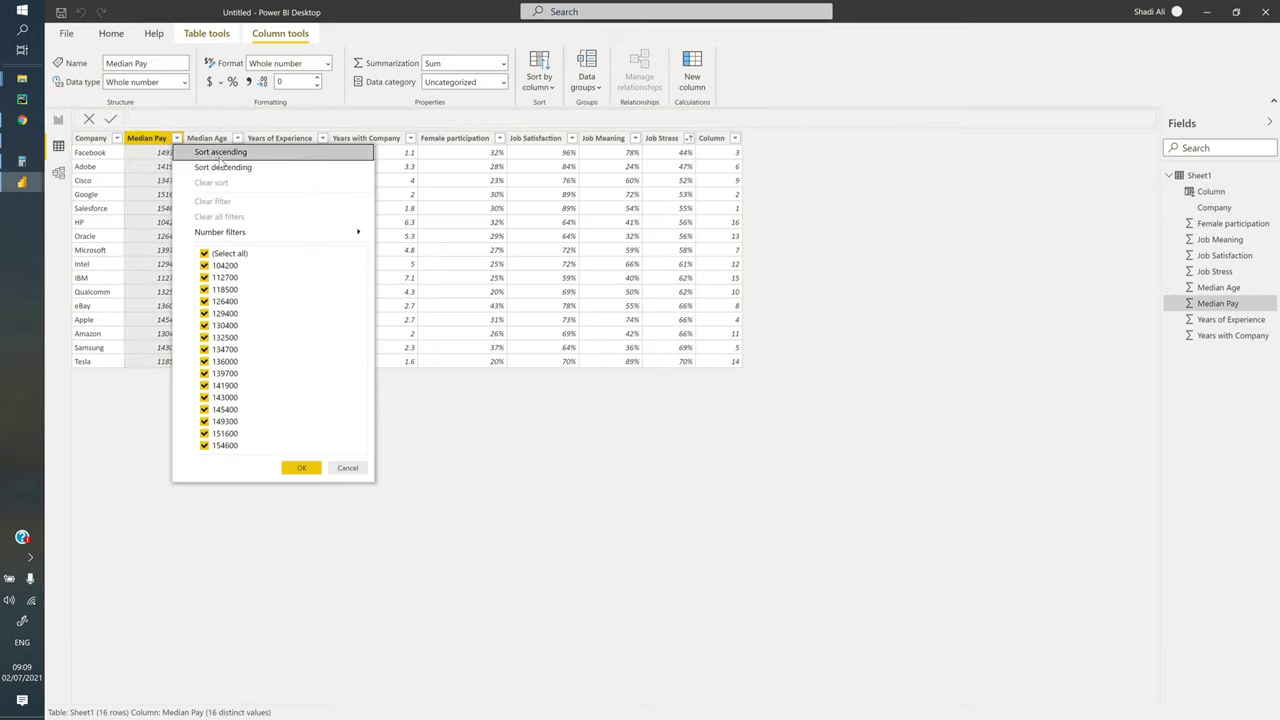
click(222, 167)
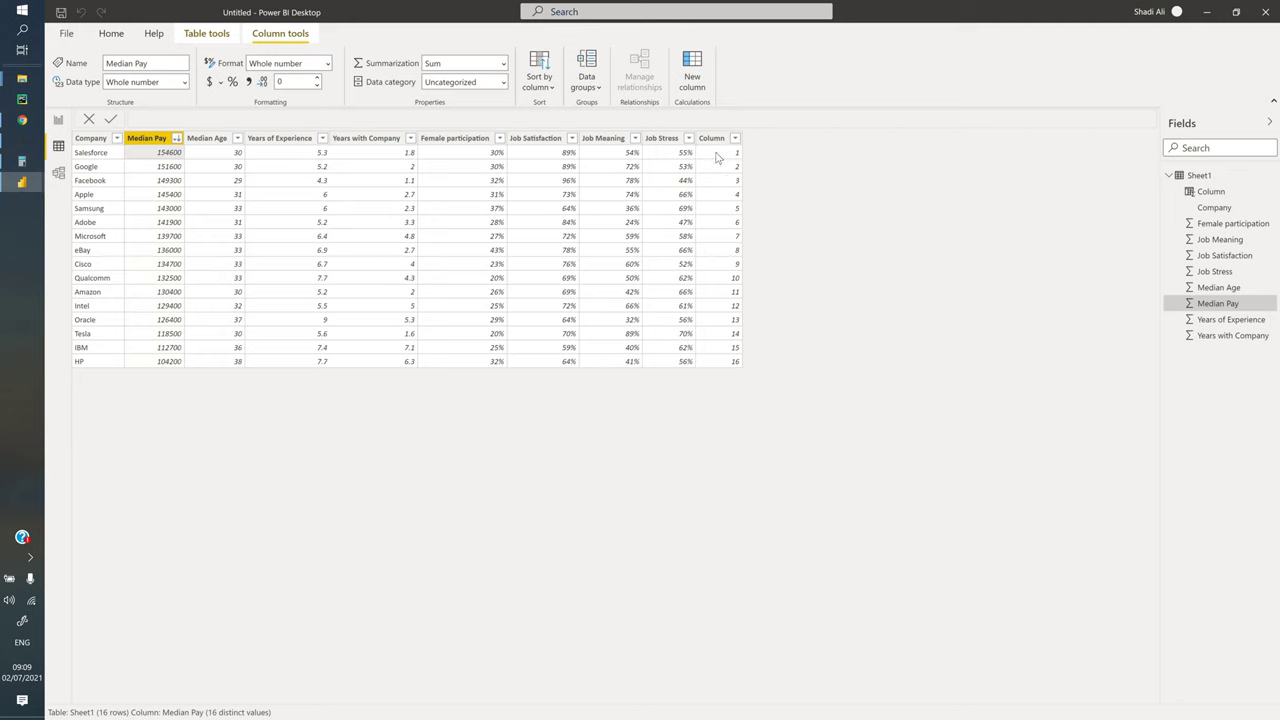
click(715, 139)
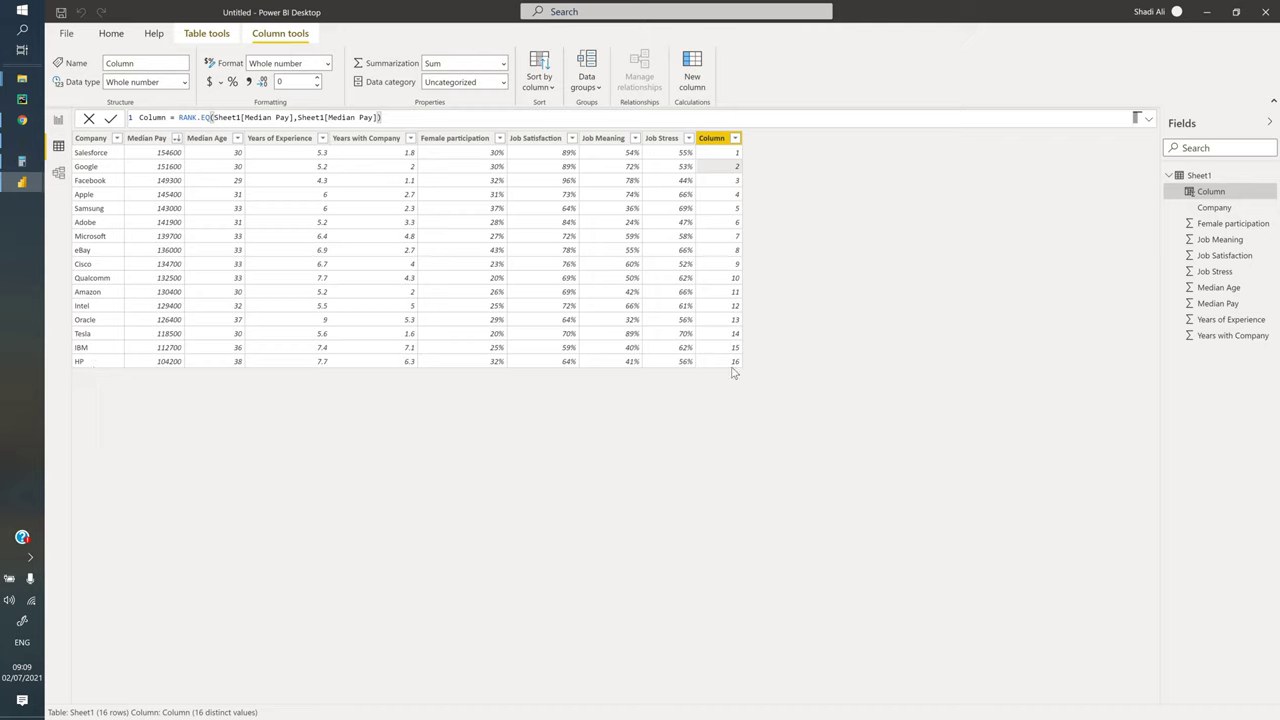
Try to add a second RANK.EQ term at the end of the rank column's formula
key(Home)
click(163, 363)
text(+)
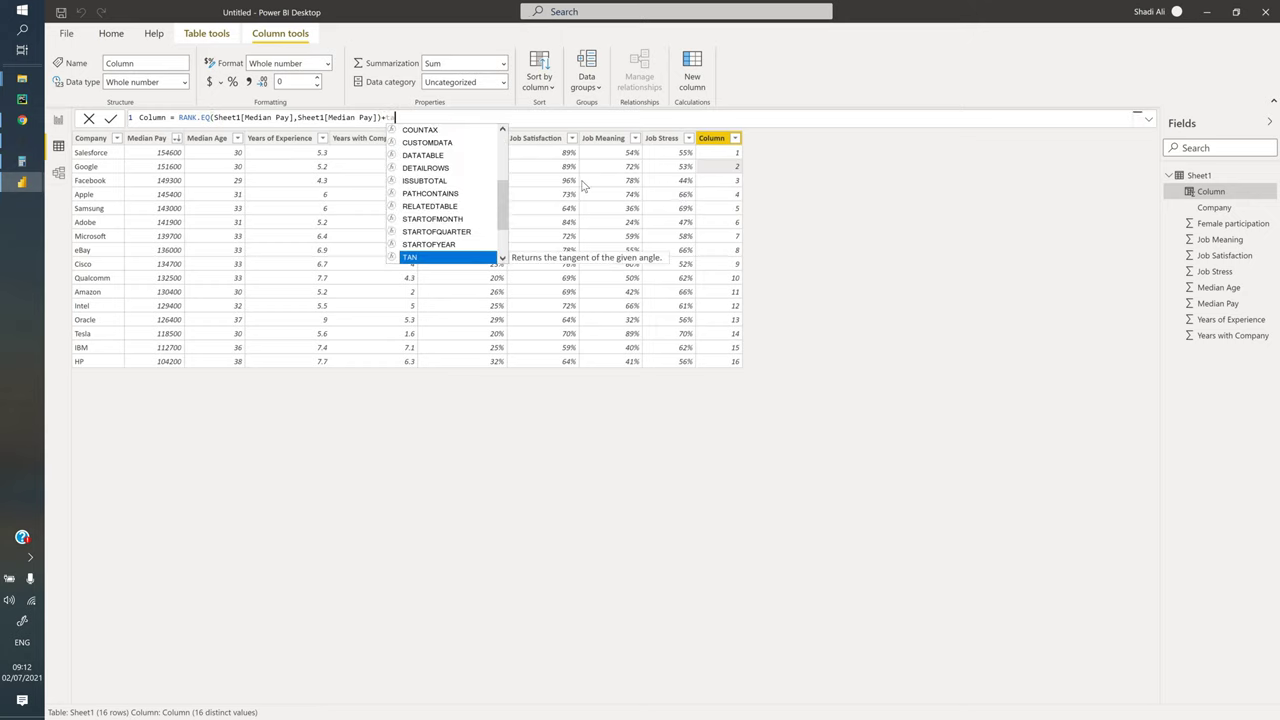
text(rank)
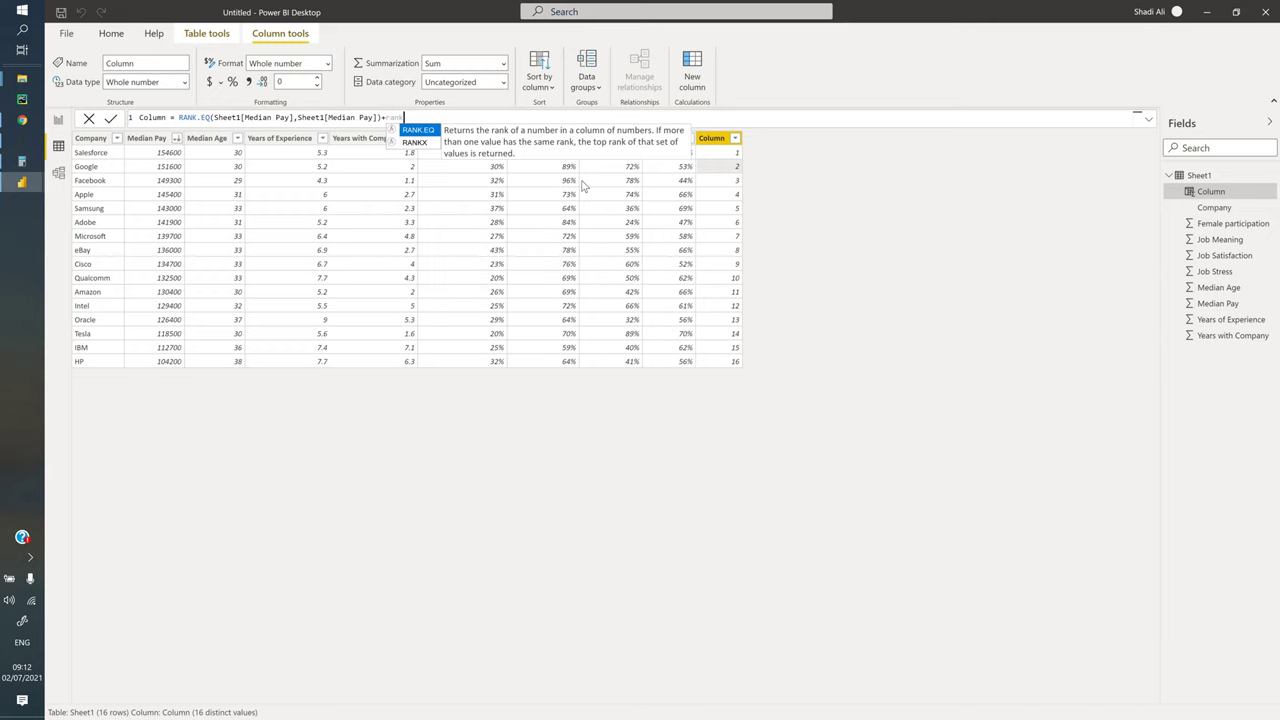
key(Tab)
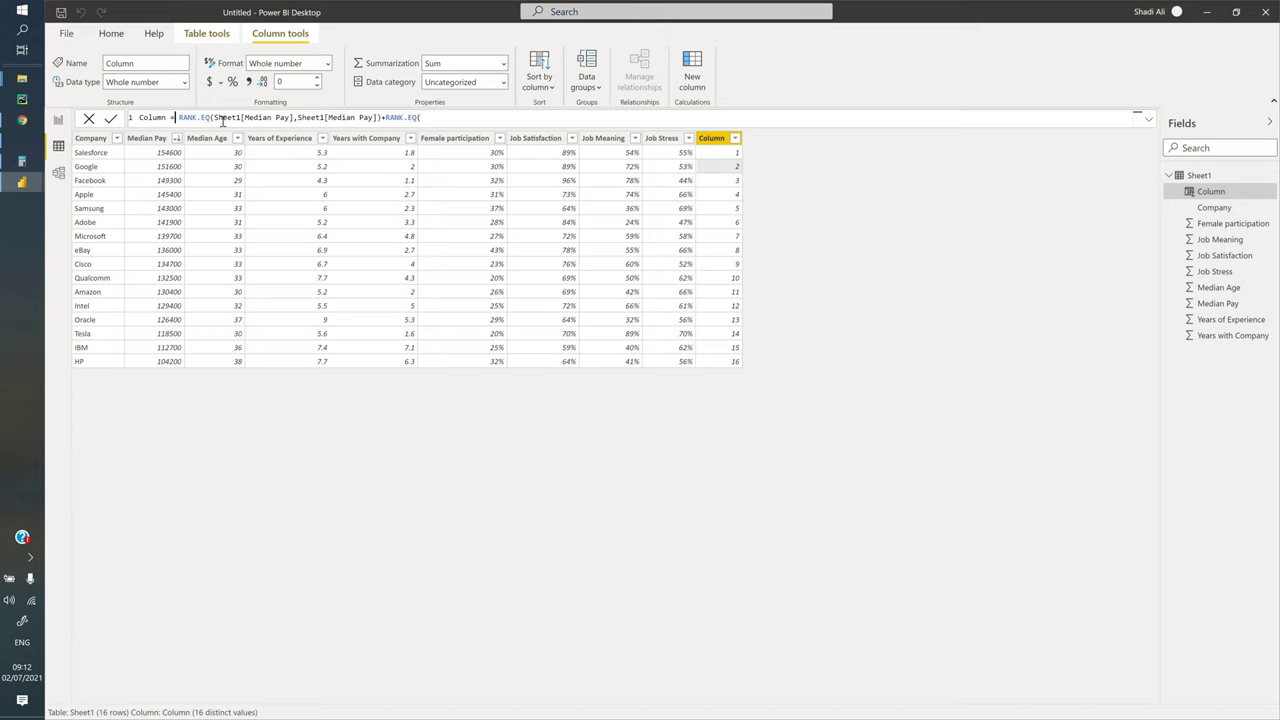
Make the formula subtract the Median Pay rank from 100, remove the incomplete second RANK.EQ term, and commit it
text(100)
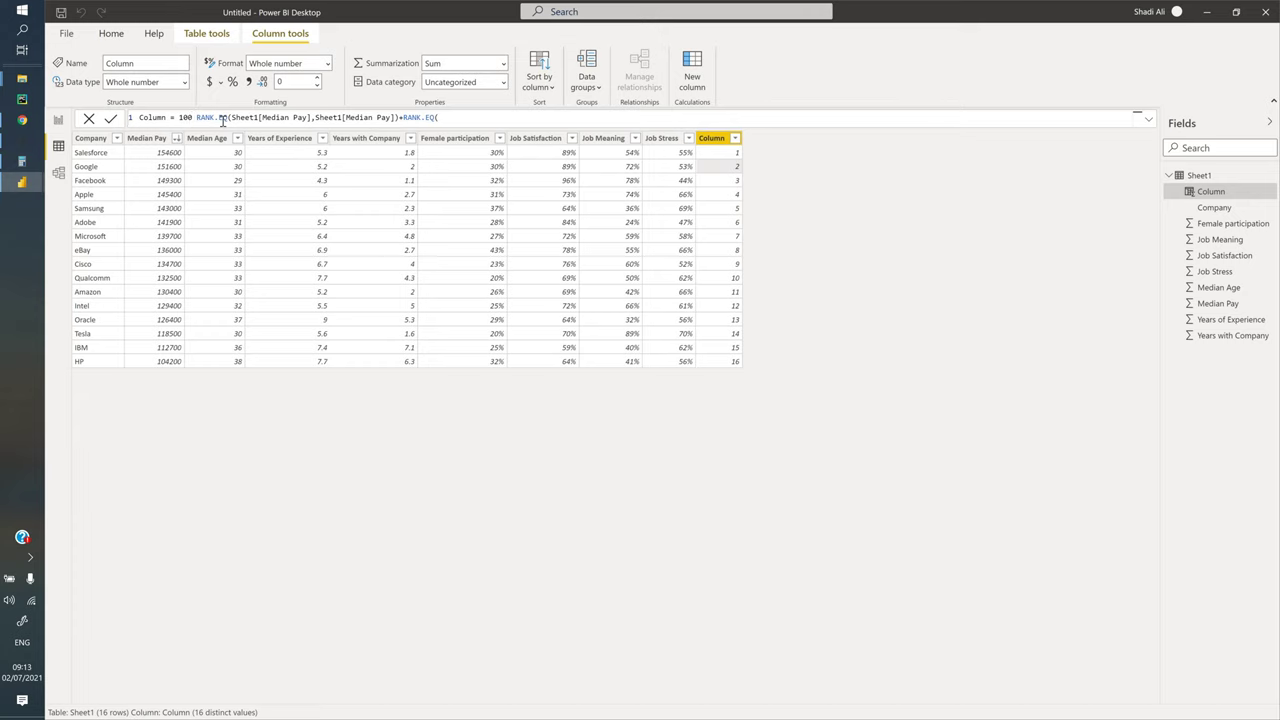
text( -)
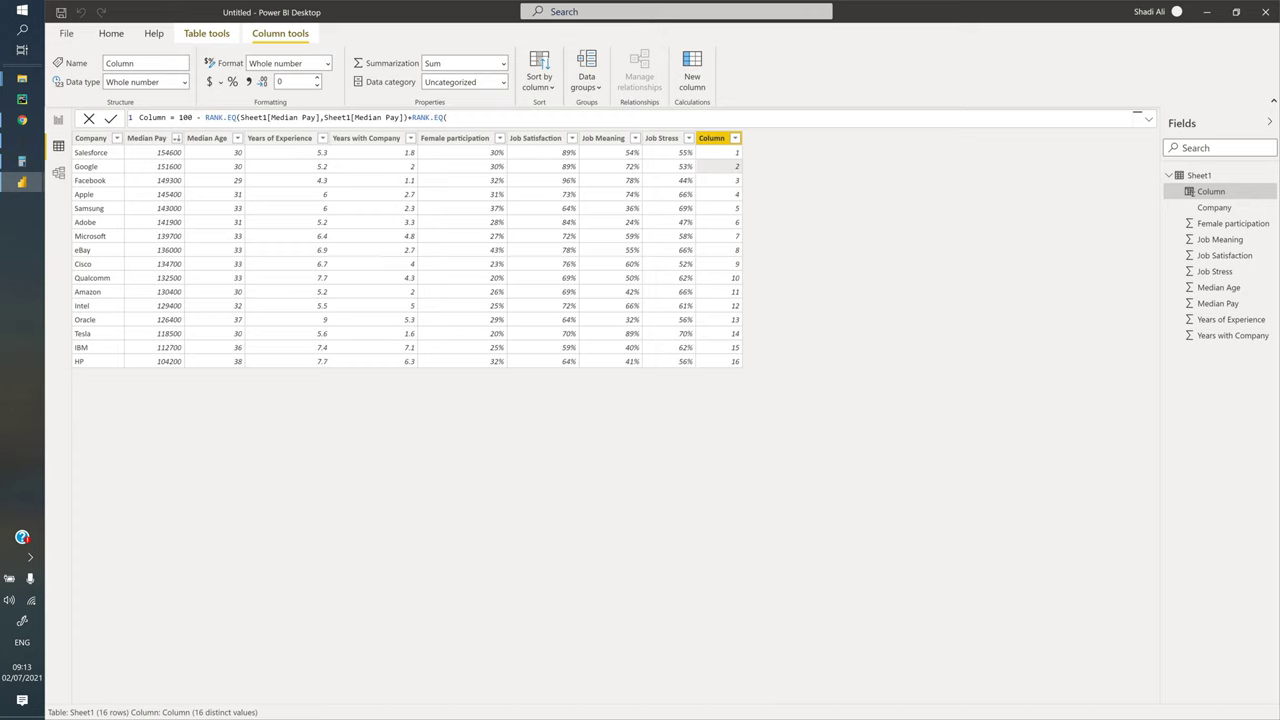
drag(447, 117, 406, 117)
key(BackSpace)
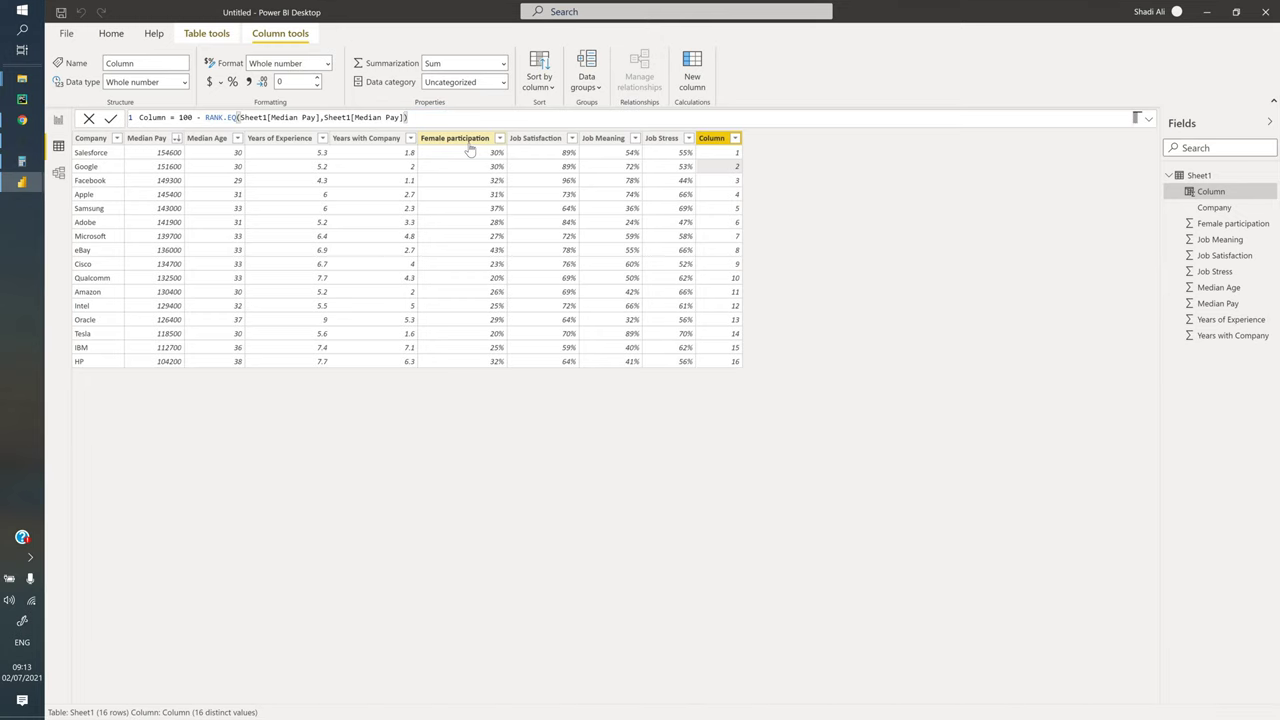
key(Return)
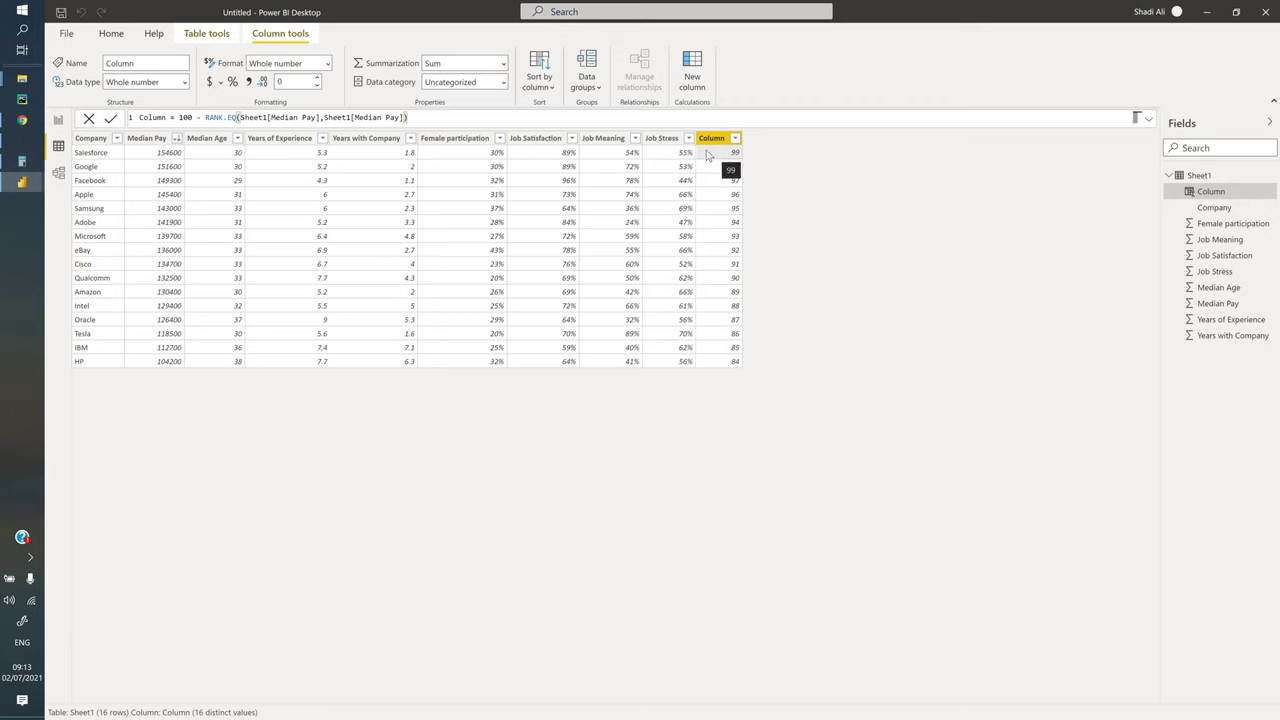
click(197, 117)
text(-)
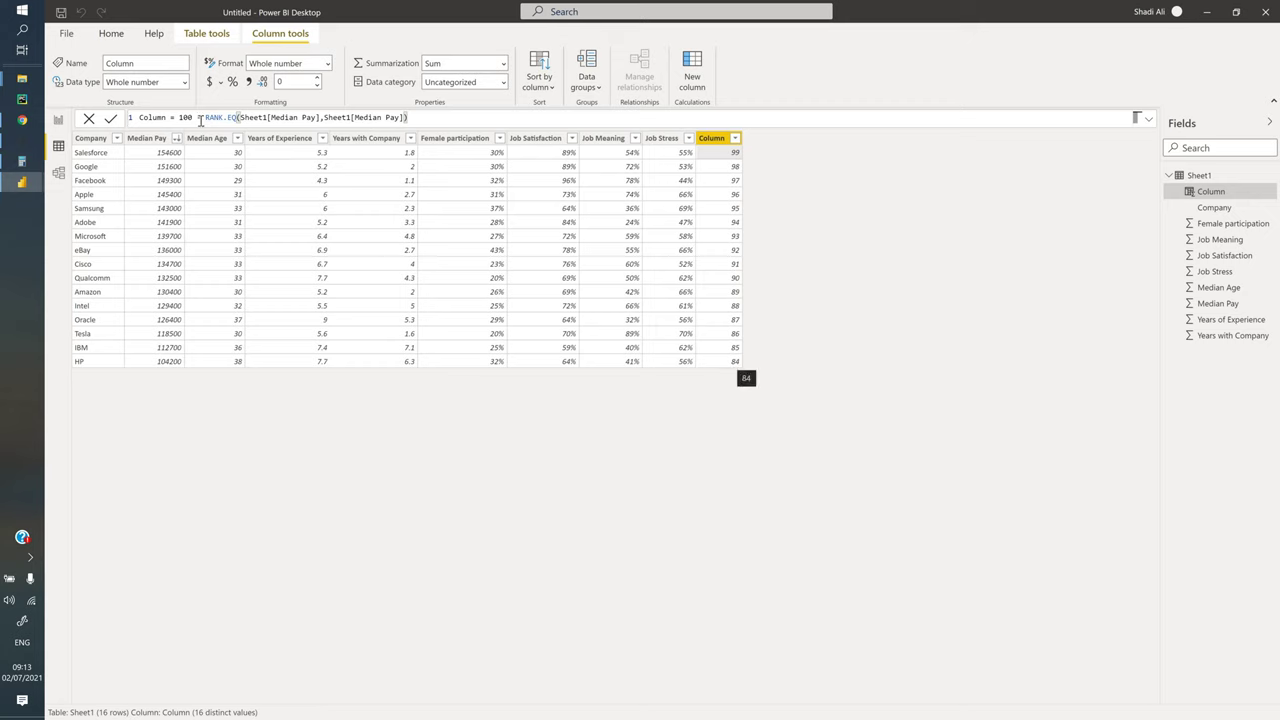
click(722, 362)
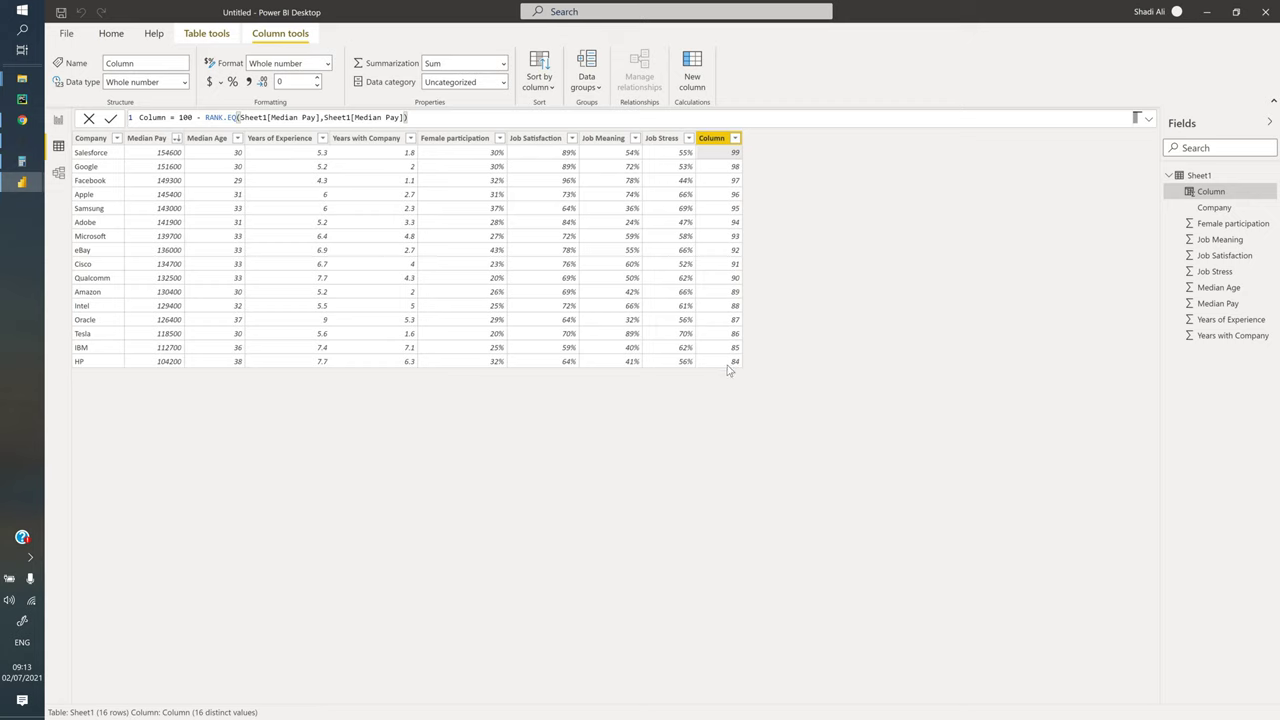
click(715, 156)
Extend the formula by subtracting RANK.EQ(Sheet1[Job Satisfaction],Sheet1[Job Satisfaction])
text(-RANK.EQ()
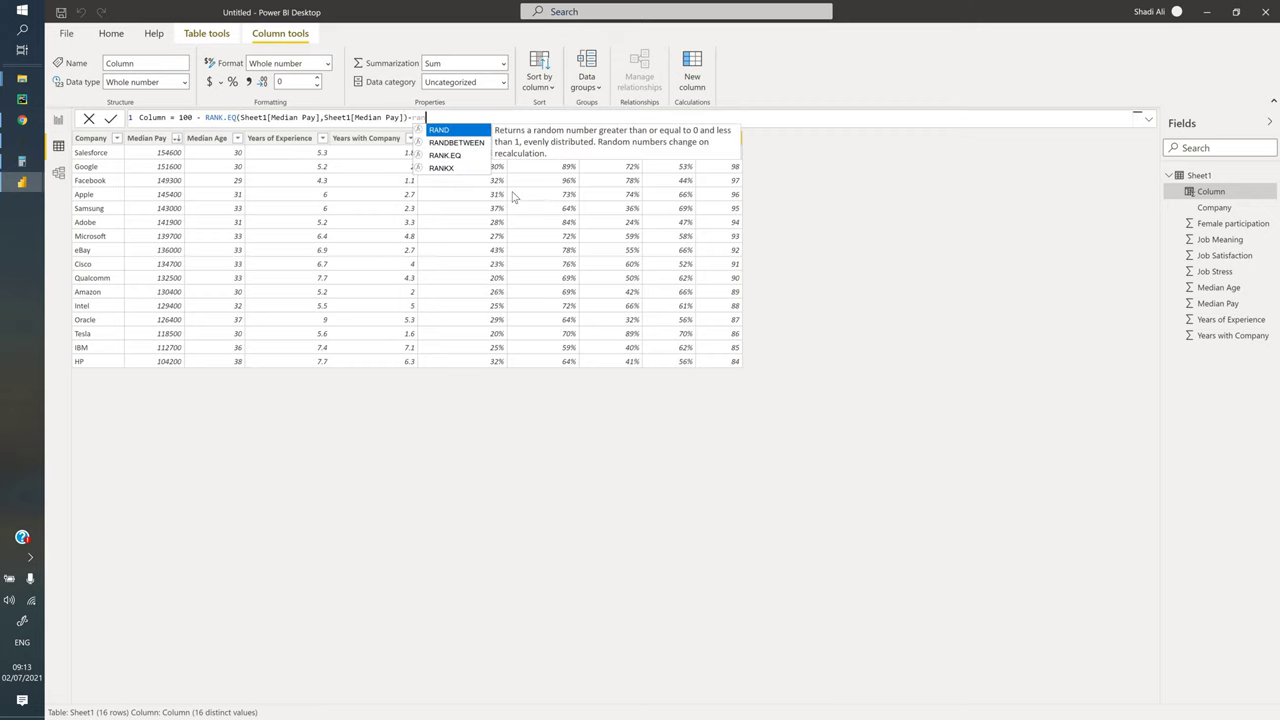
text(job)
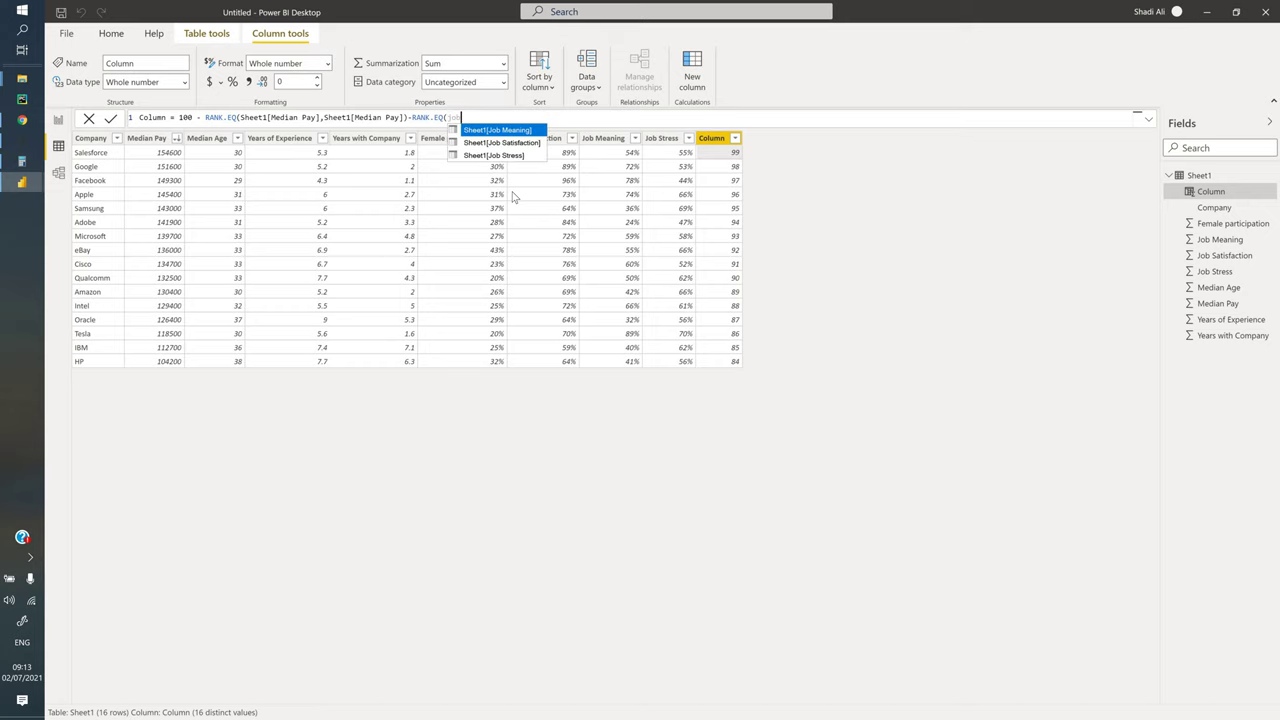
key(Down)
key(Tab)
text(,jo)
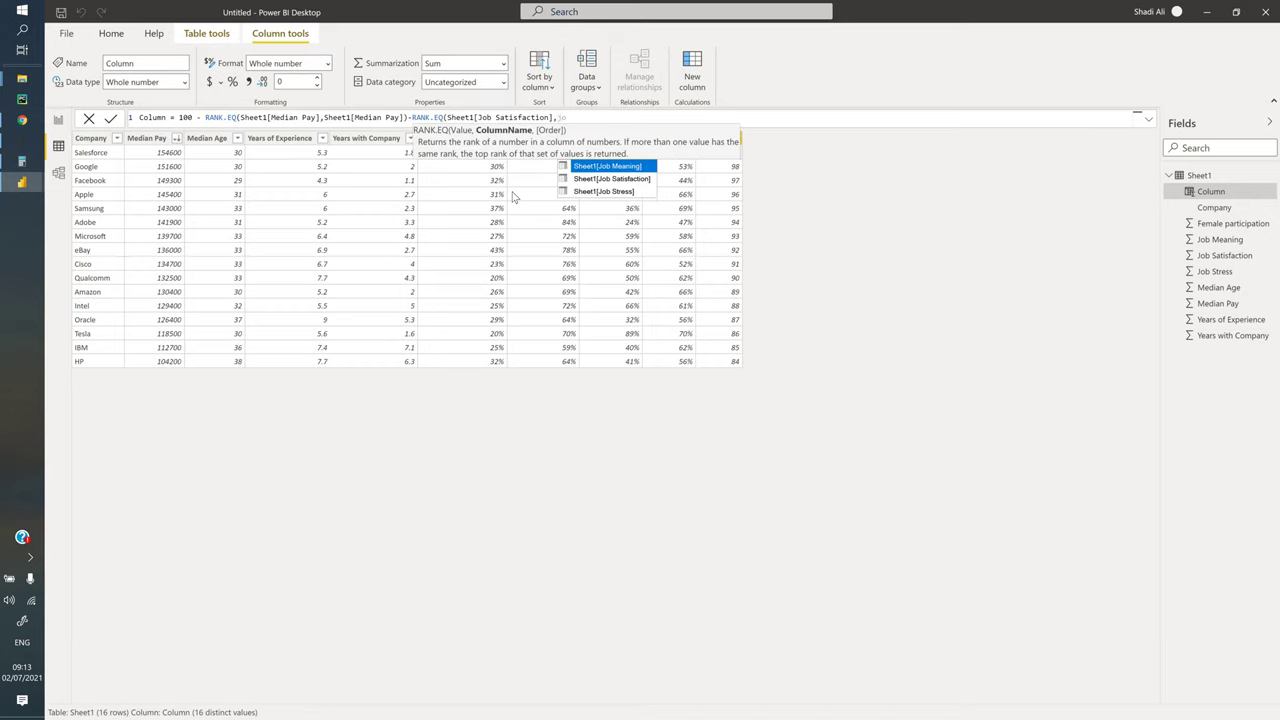
key(Down)
key(Tab)
text())
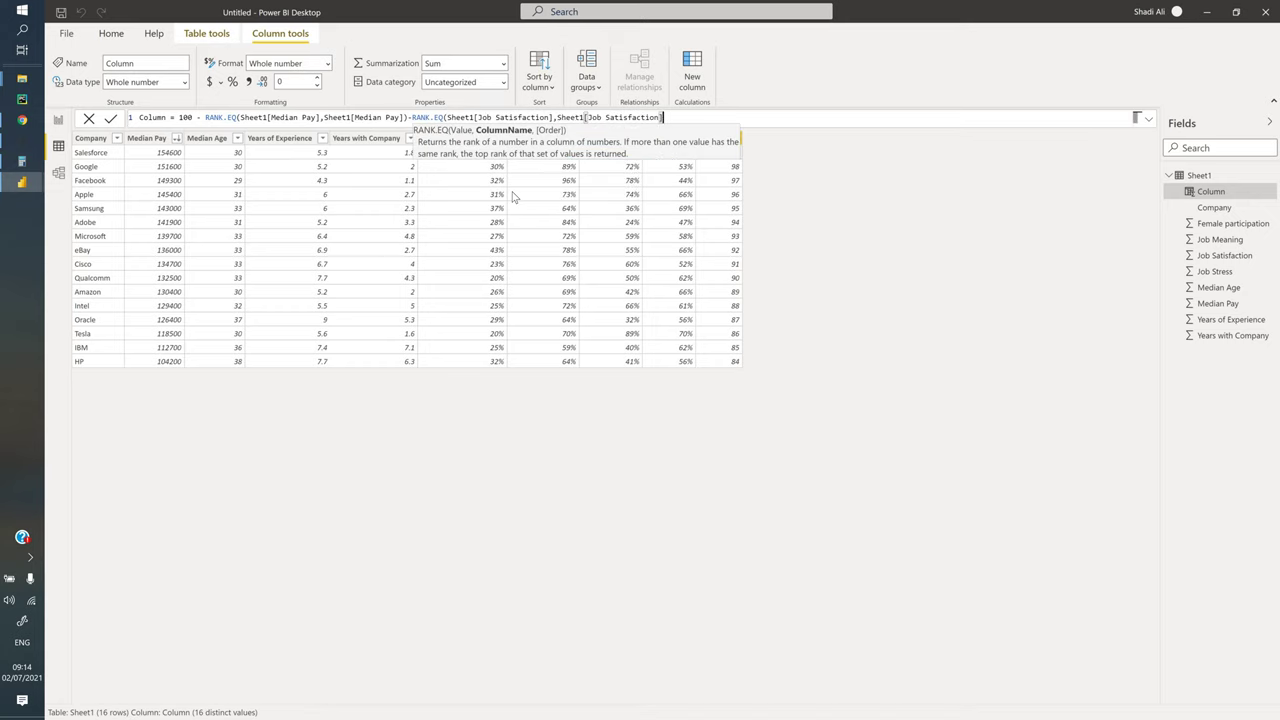
Extend the formula by subtracting RANK.EQ(Sheet1[Job Meaning],Sheet1[Job Meaning])
text()-)
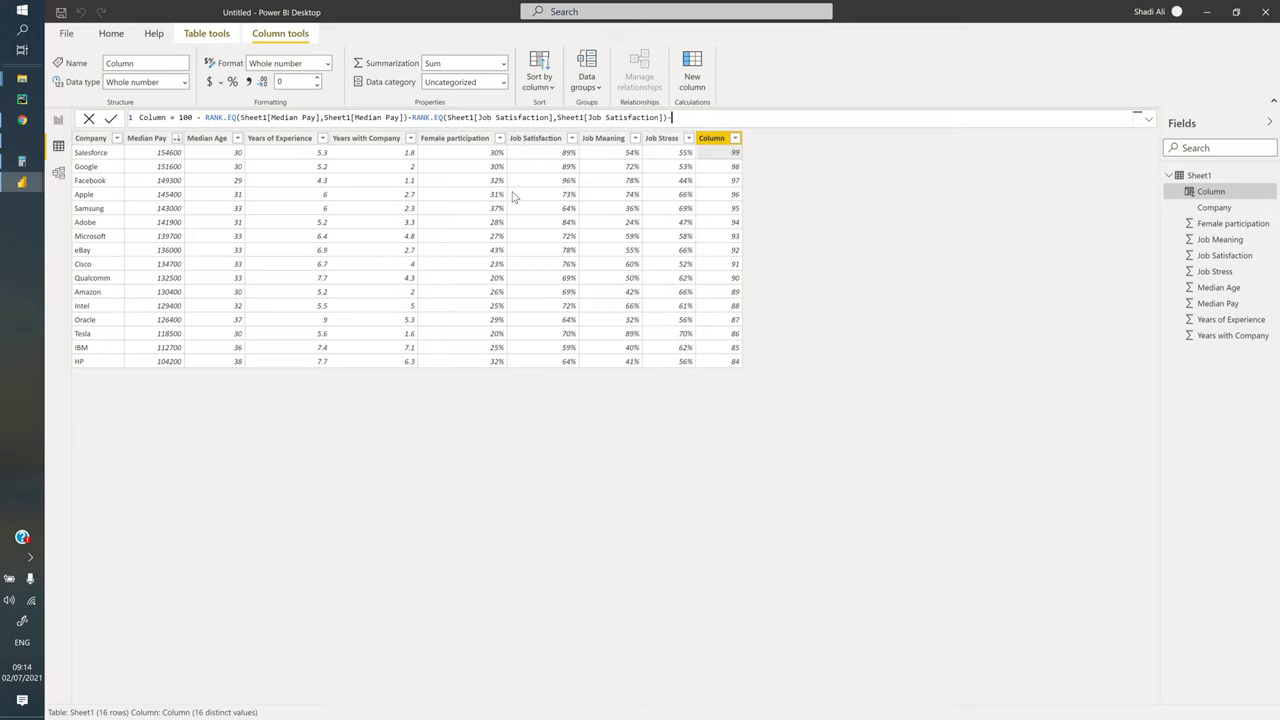
text(rank)
key(Tab)
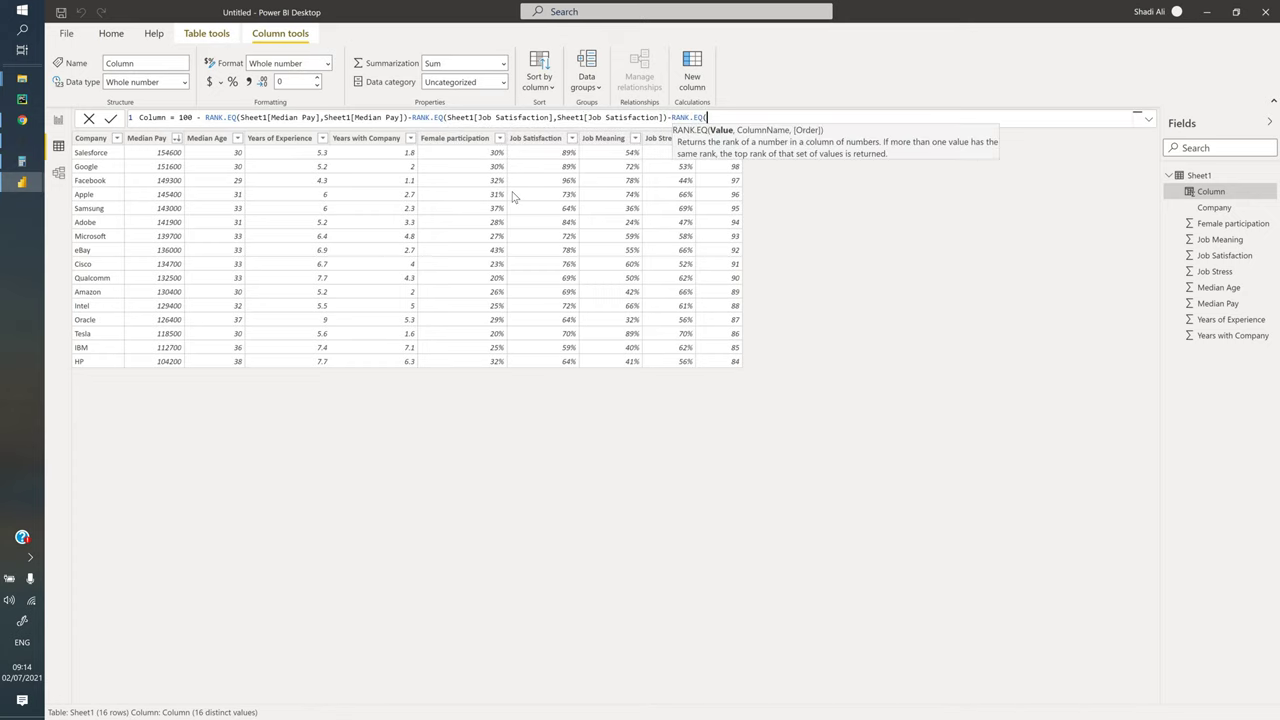
text(job)
key(Tab)
text(,jo)
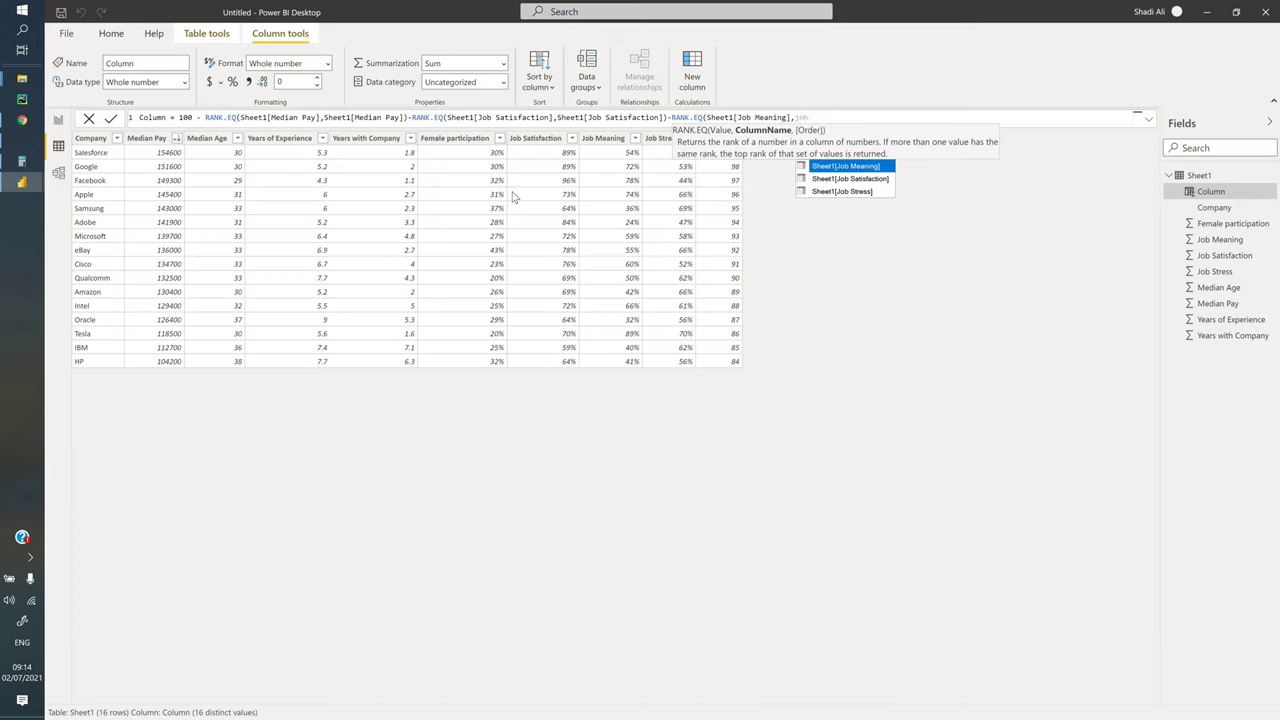
key(Tab)
text())
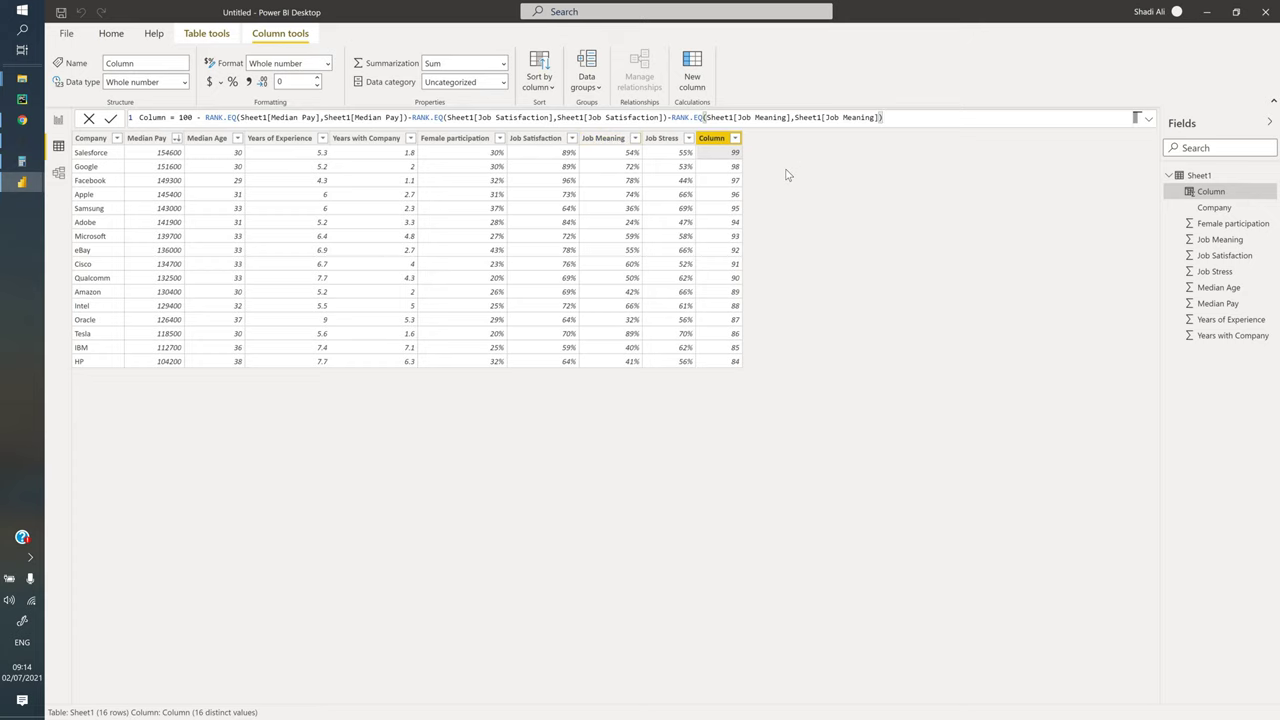
Append a plus sign and a RANK.EQ term to the formula, with Sheet1[Job Stress] as its value argument
text(+)
text(RANK.EQ()
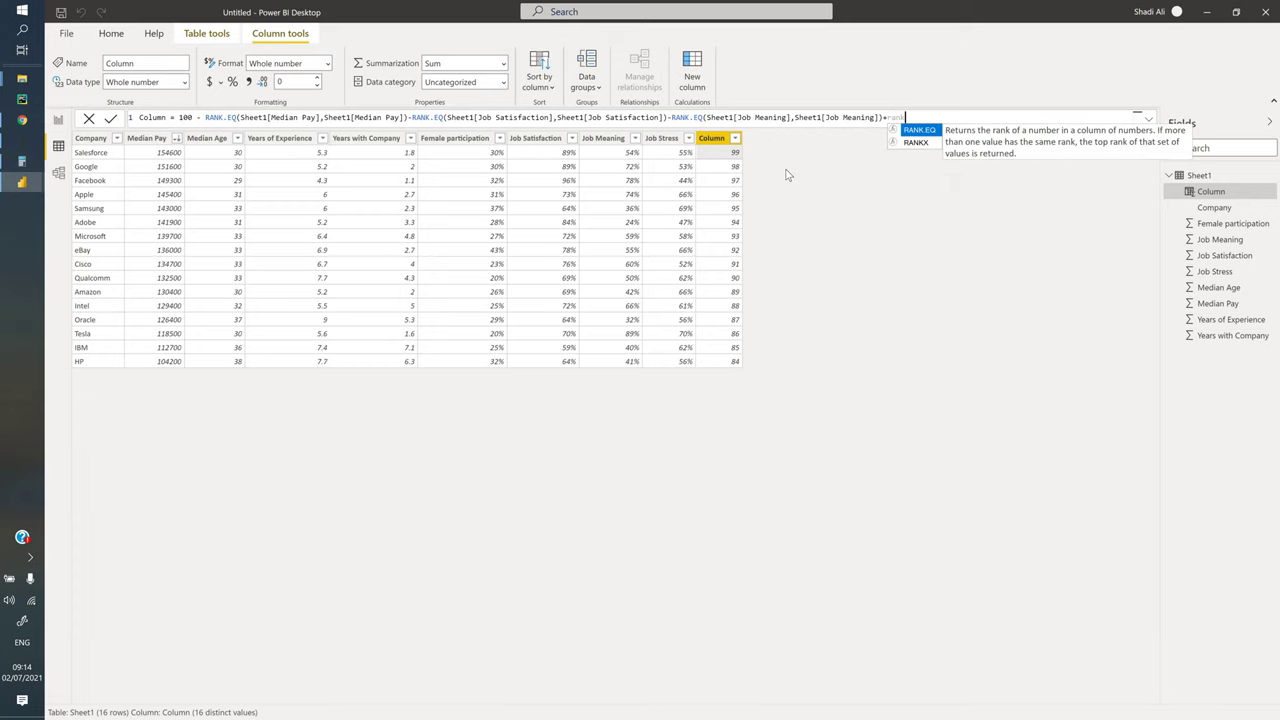
text(job)
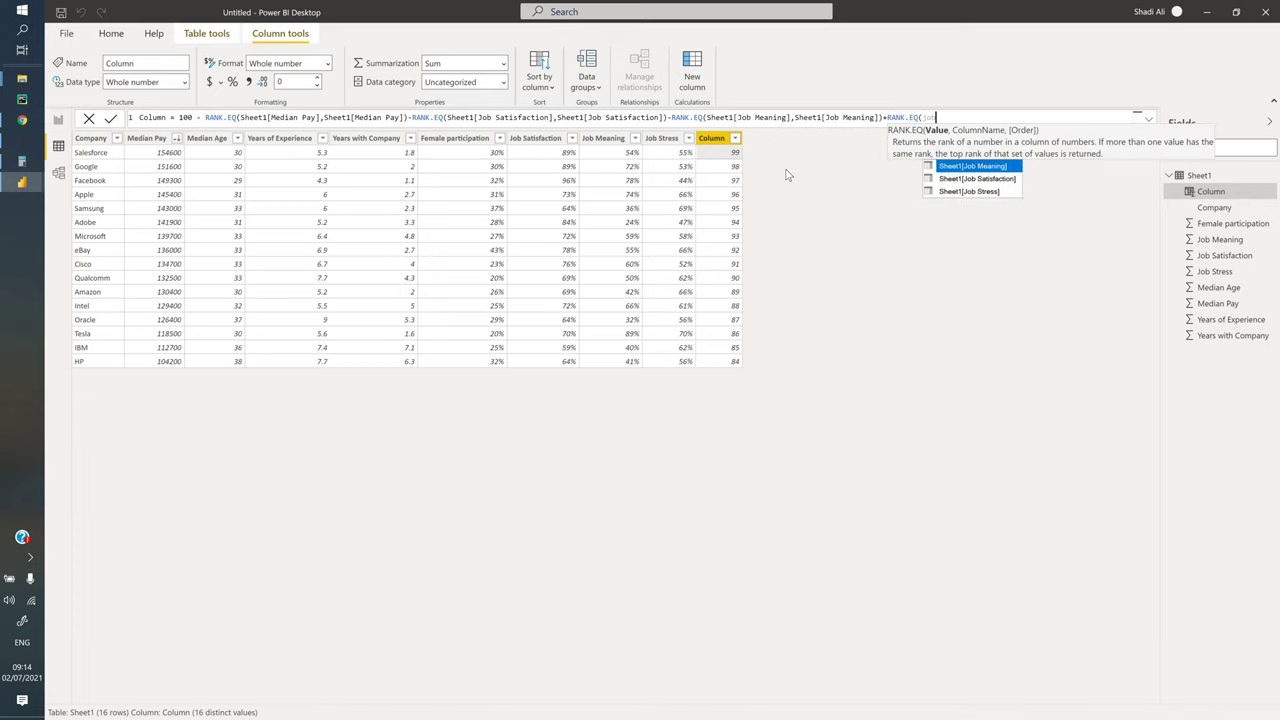
key(Down)
key(Down)
key(Tab)
text(,job)
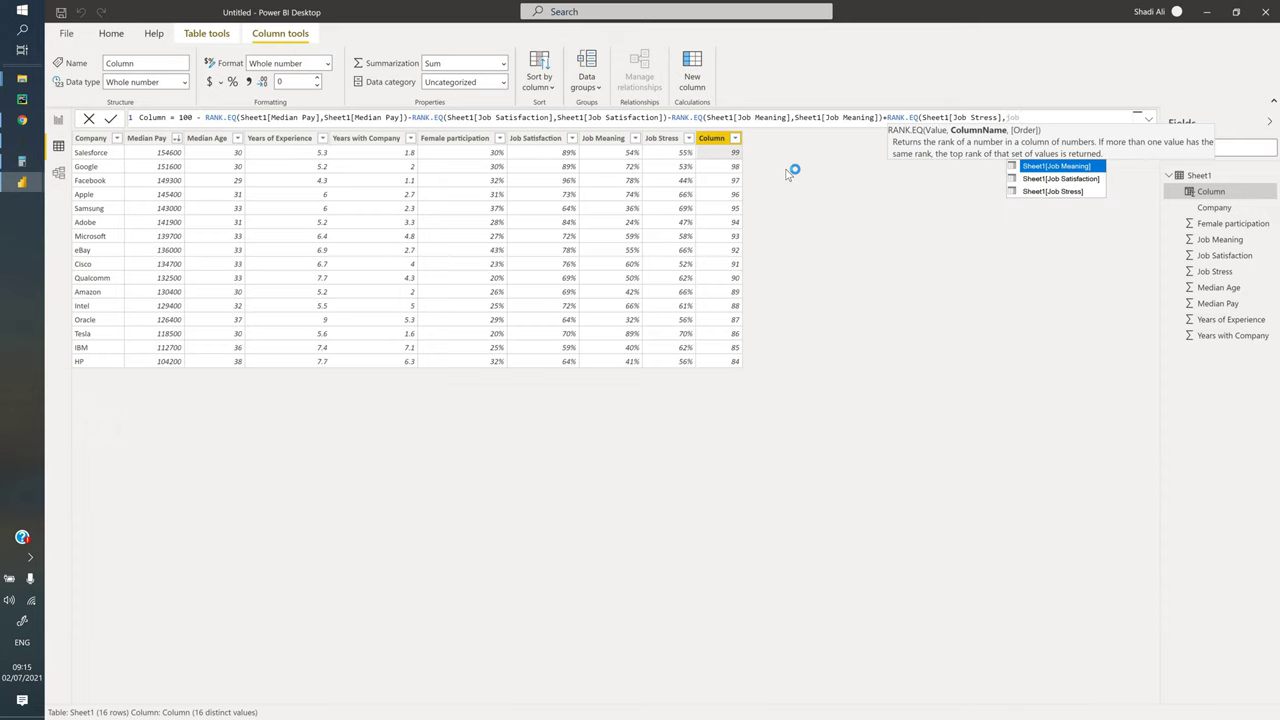
key(Down)
key(Tab)
key(ctrl+BackSpace)
key(ctrl+BackSpace)
key(ctrl+BackSpace)
key(ctrl+BackSpace)
text(,)
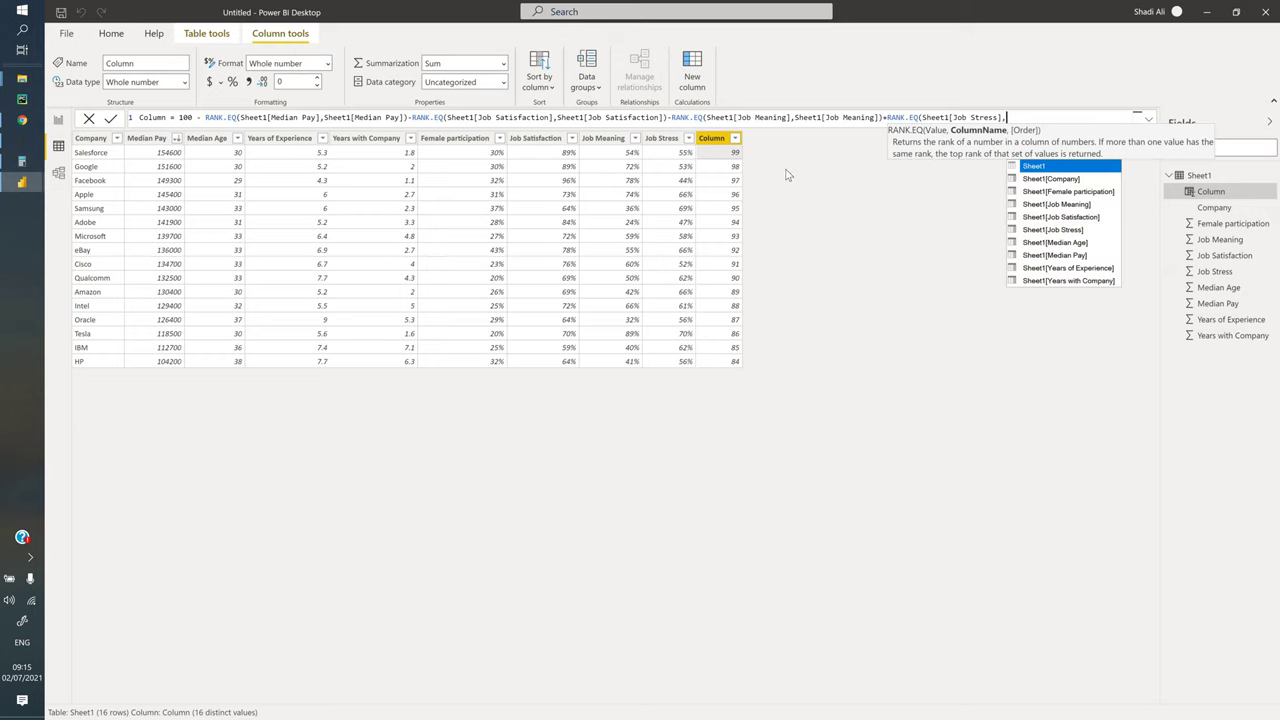
Complete the last RANK.EQ term with Sheet1[Job Stress] as its column argument and commit the formula
text(job)
key(Down)
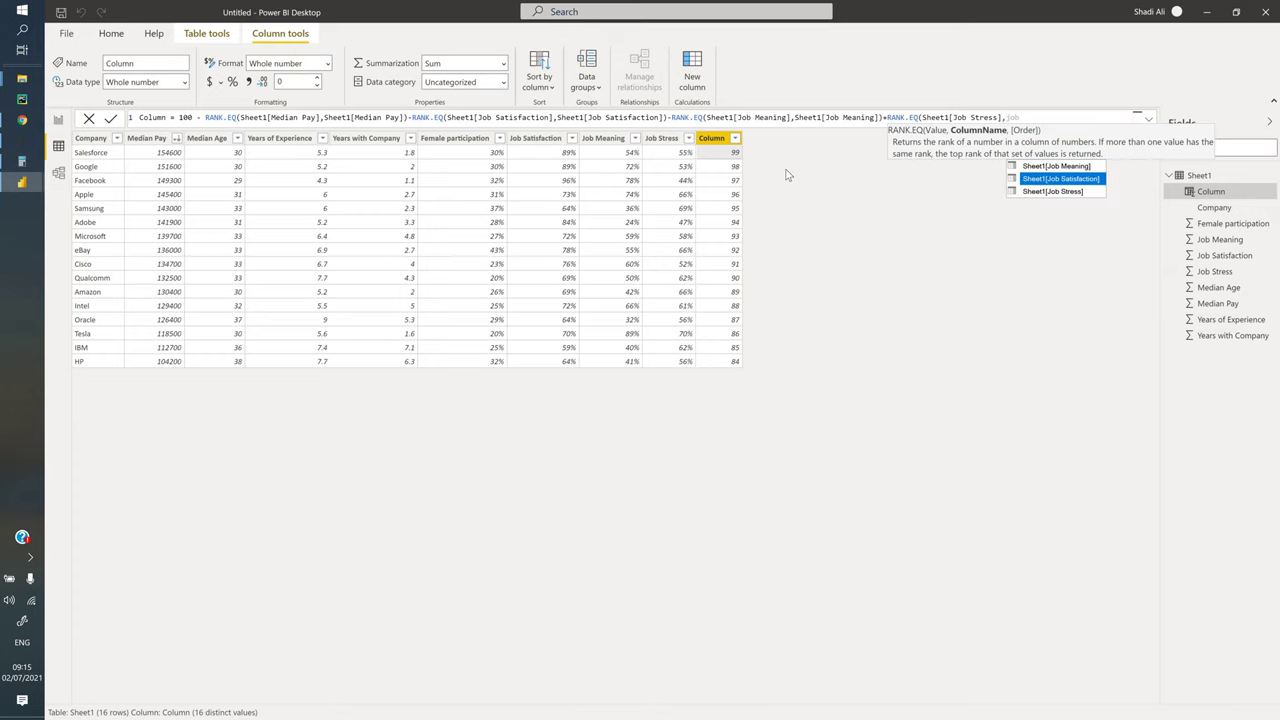
key(Down)
key(Tab)
text())
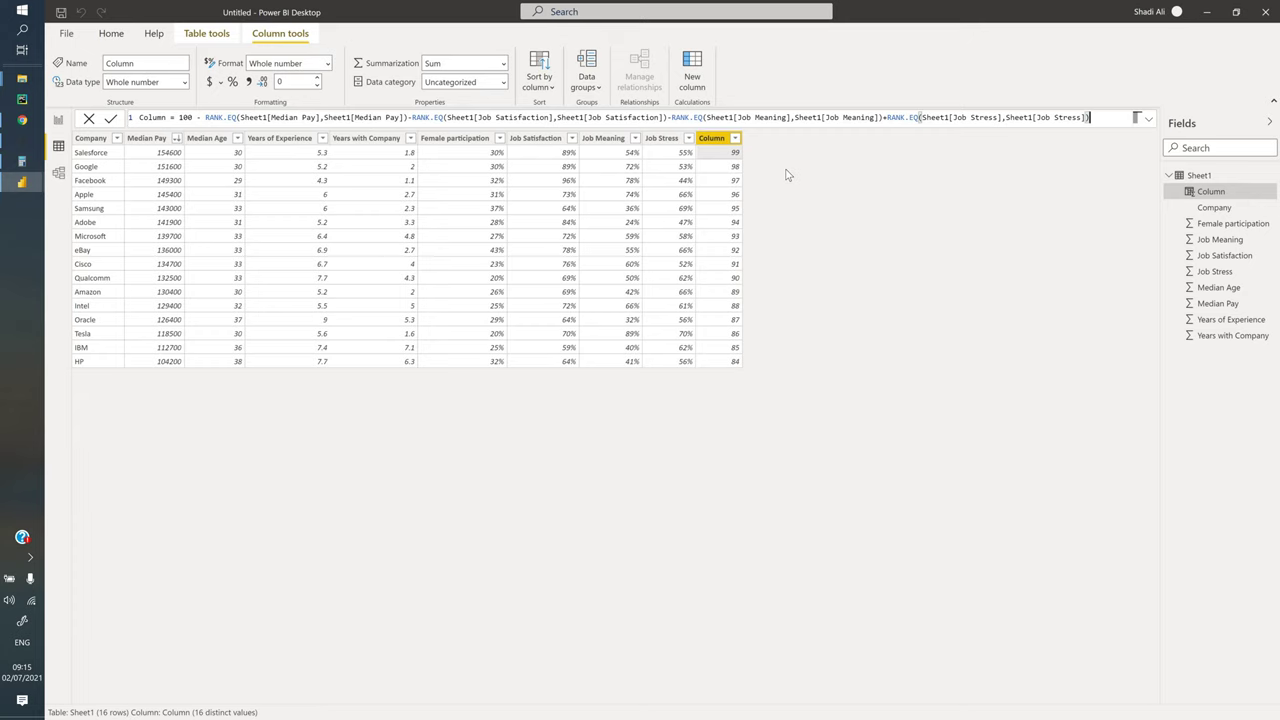
key(Return)
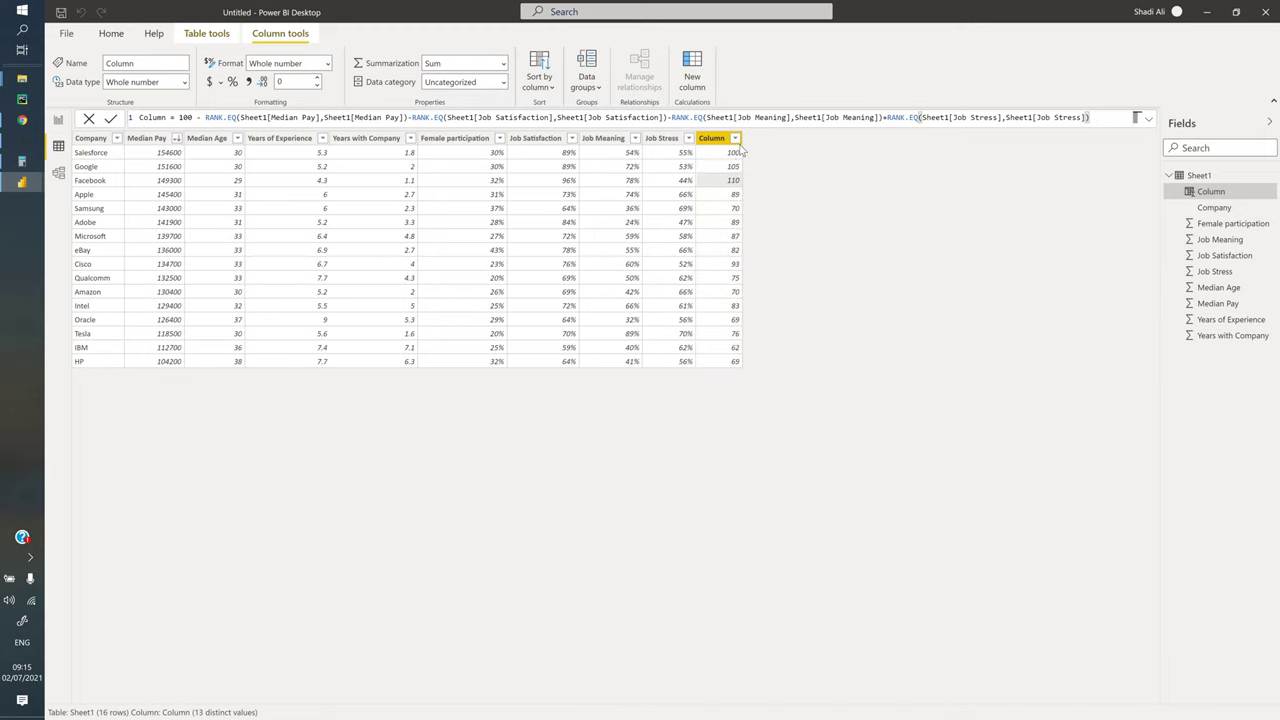
Sort the table by the calculated column in descending order to examine which companies score highest
click(735, 138)
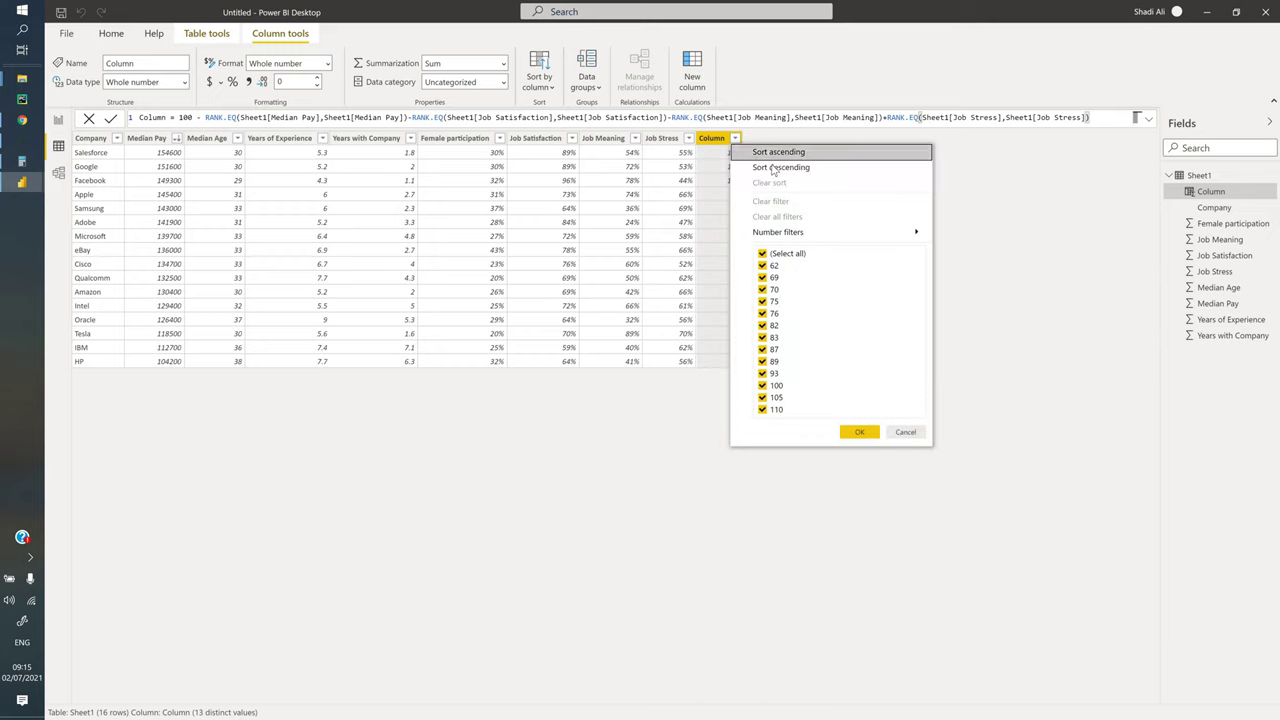
click(725, 166)
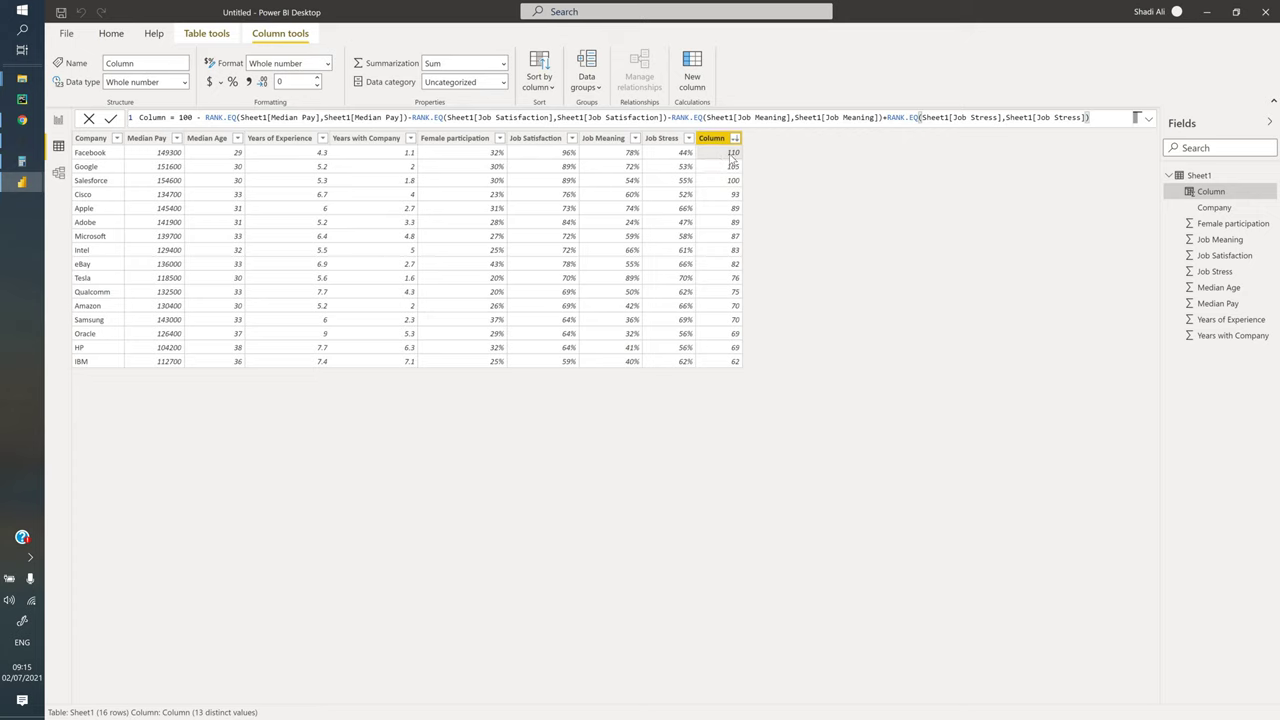
click(676, 156)
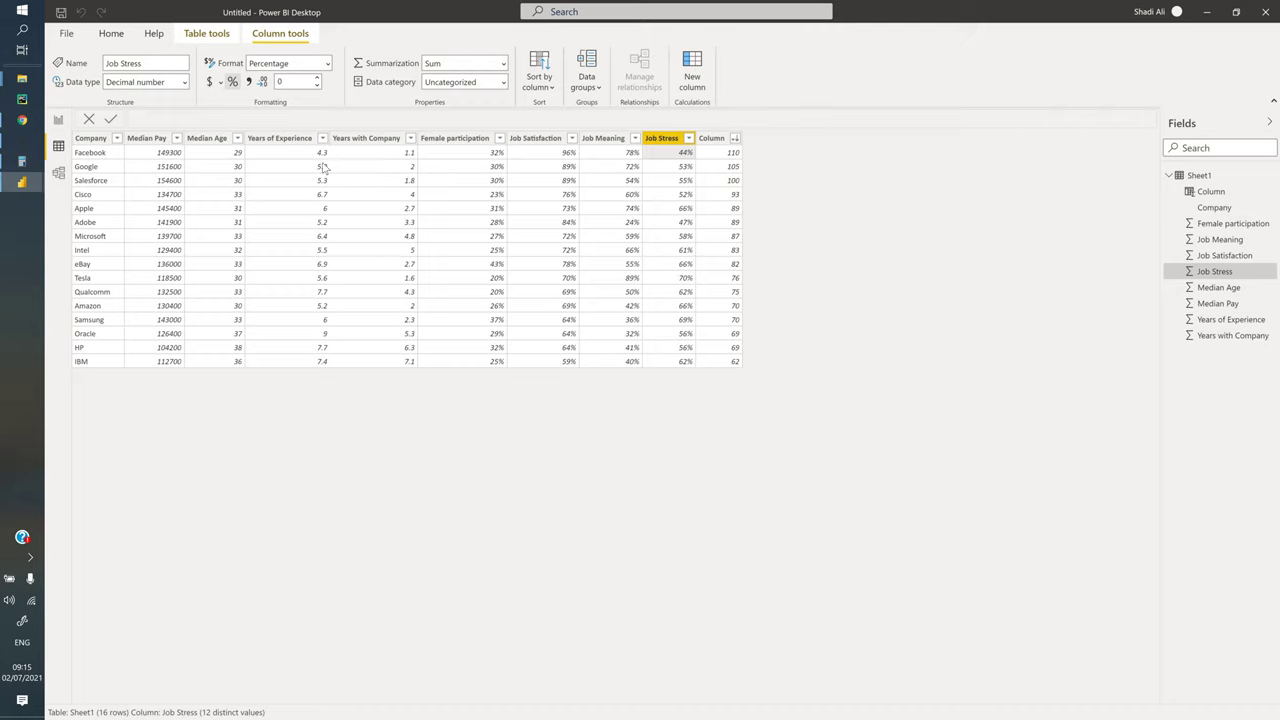
Compare the companies by sorting the table in descending order of Median Pay, Job Satisfaction and Job Meaning in turn
click(176, 138)
click(189, 190)
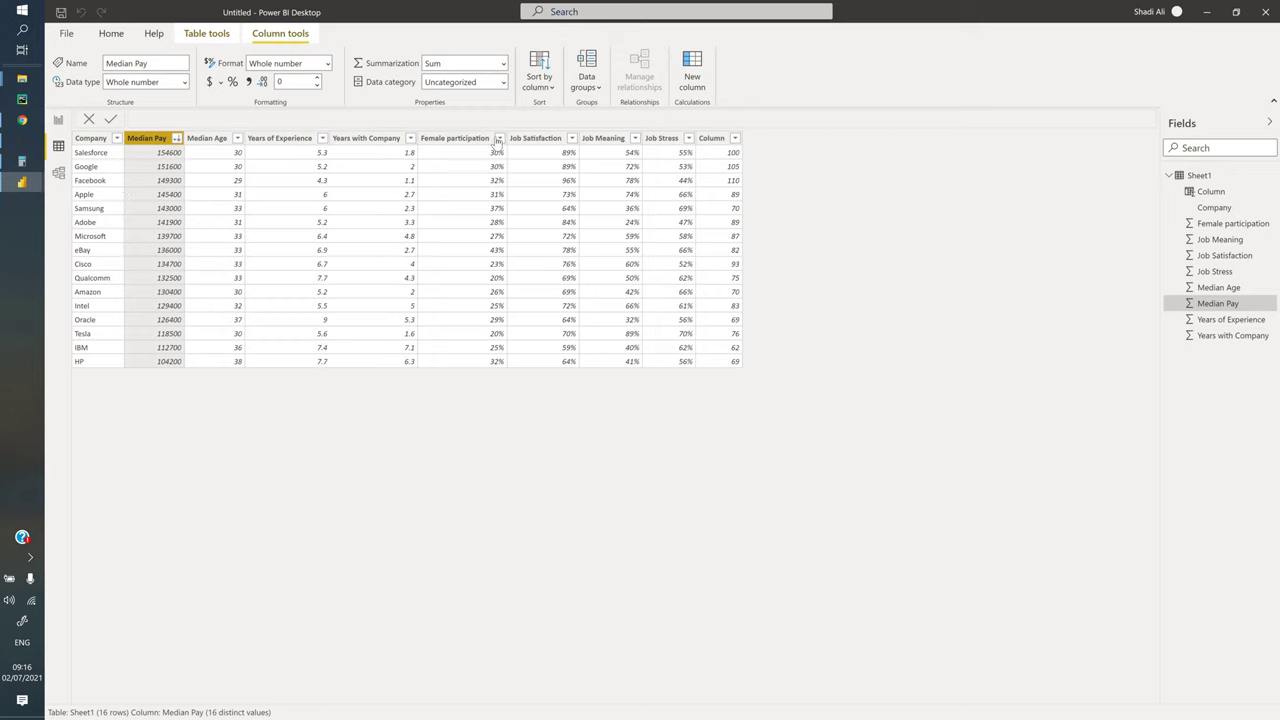
click(572, 139)
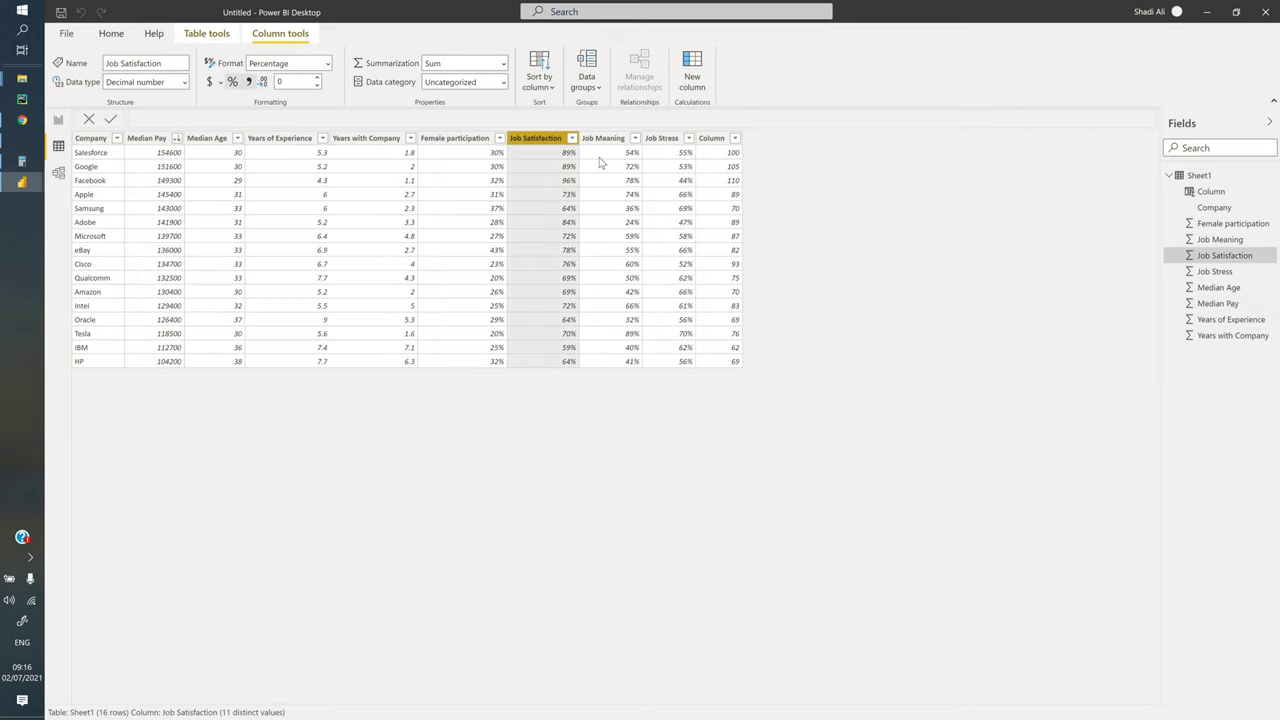
click(612, 167)
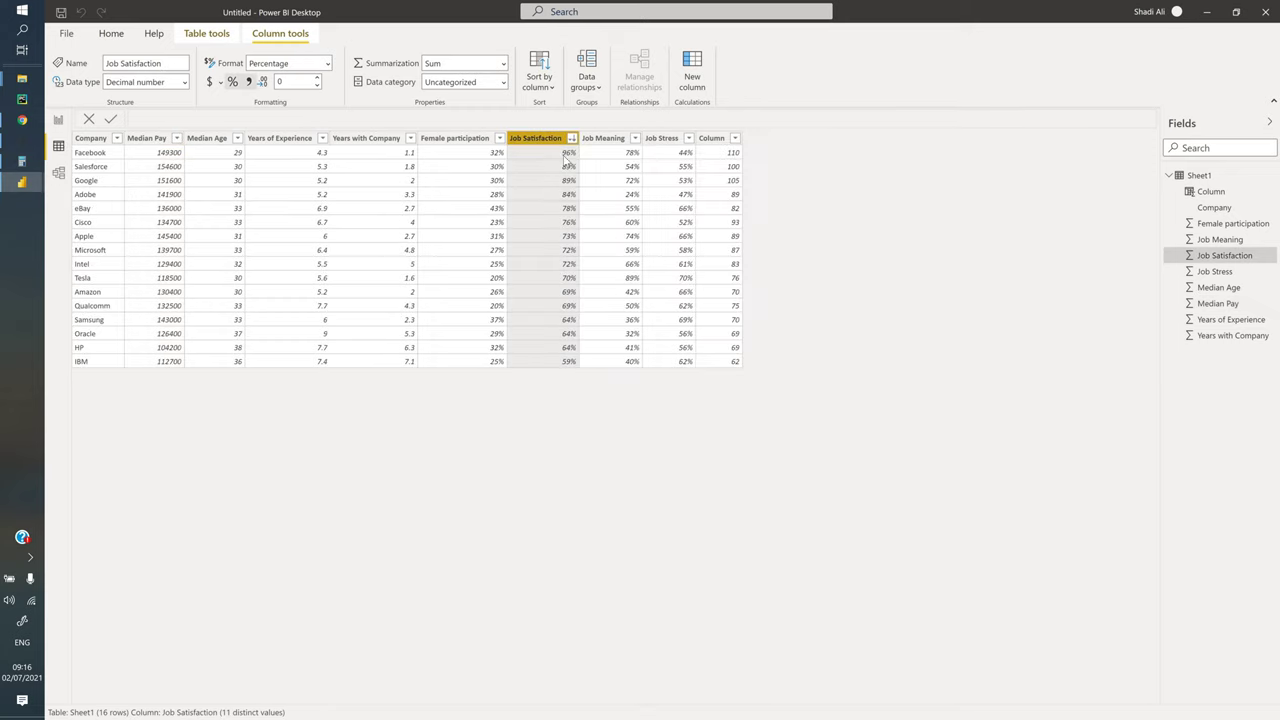
click(635, 139)
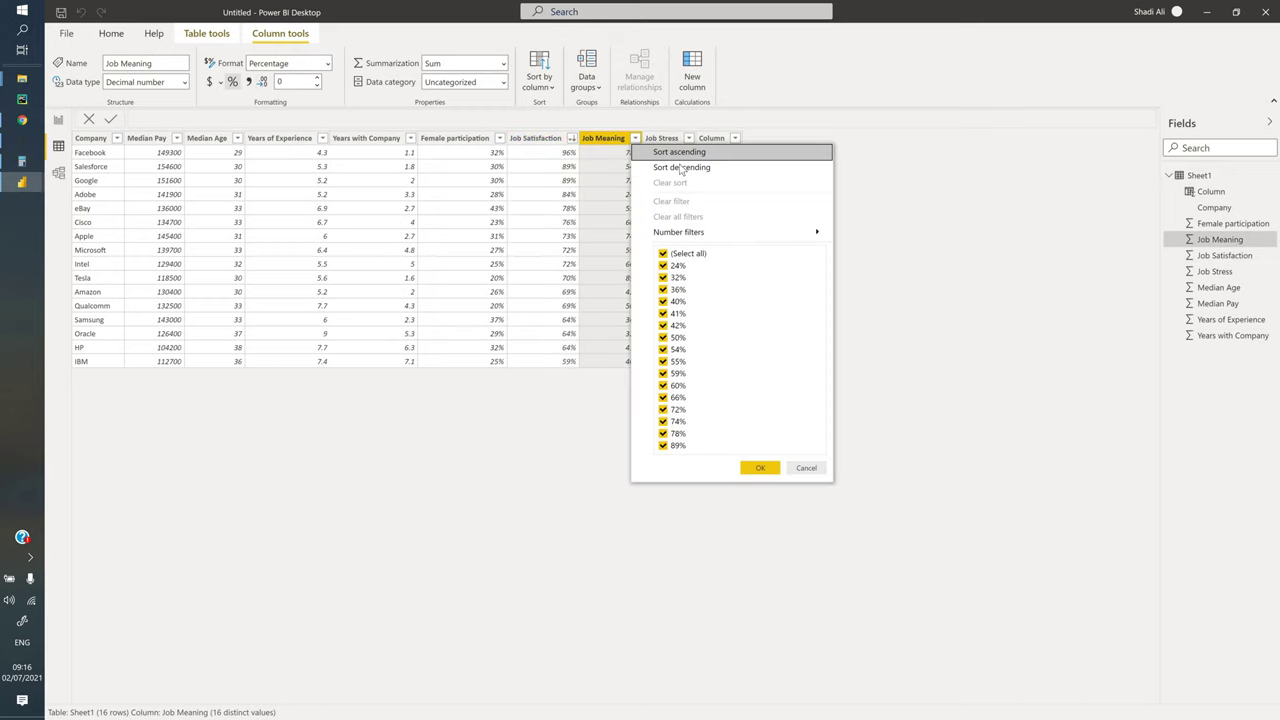
click(646, 164)
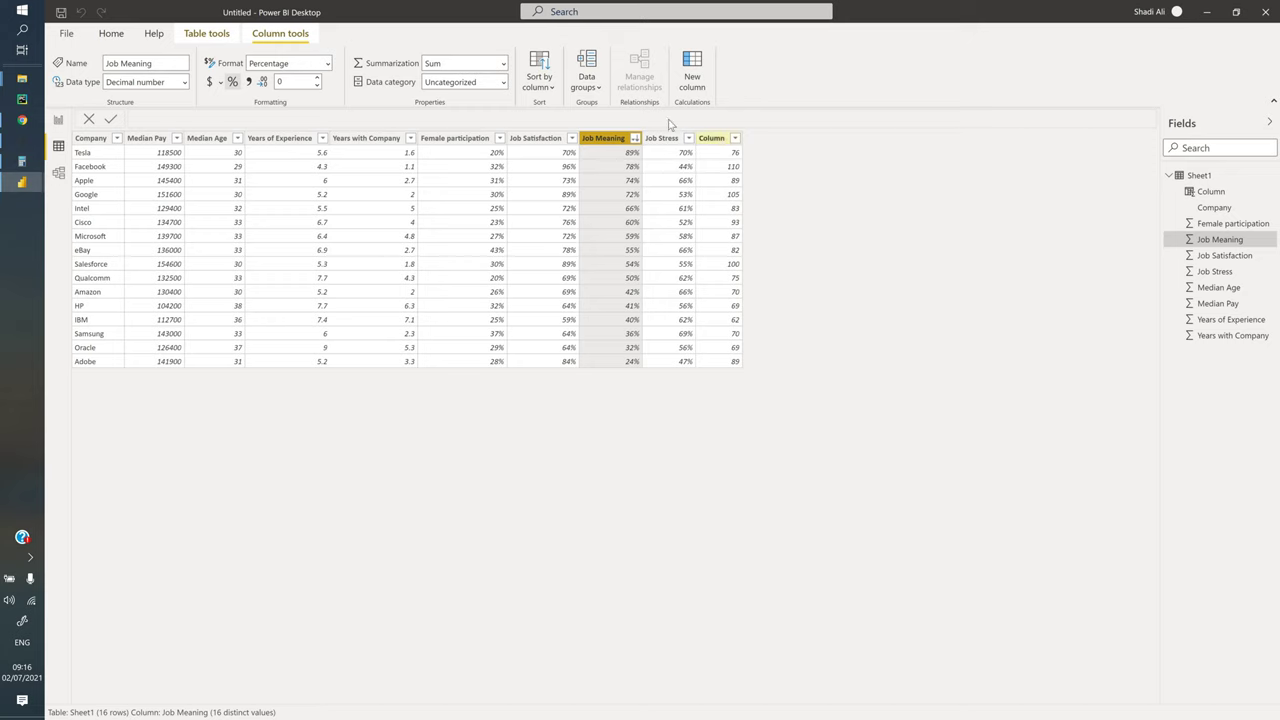
Rename the calculated column as Score
click(716, 139)
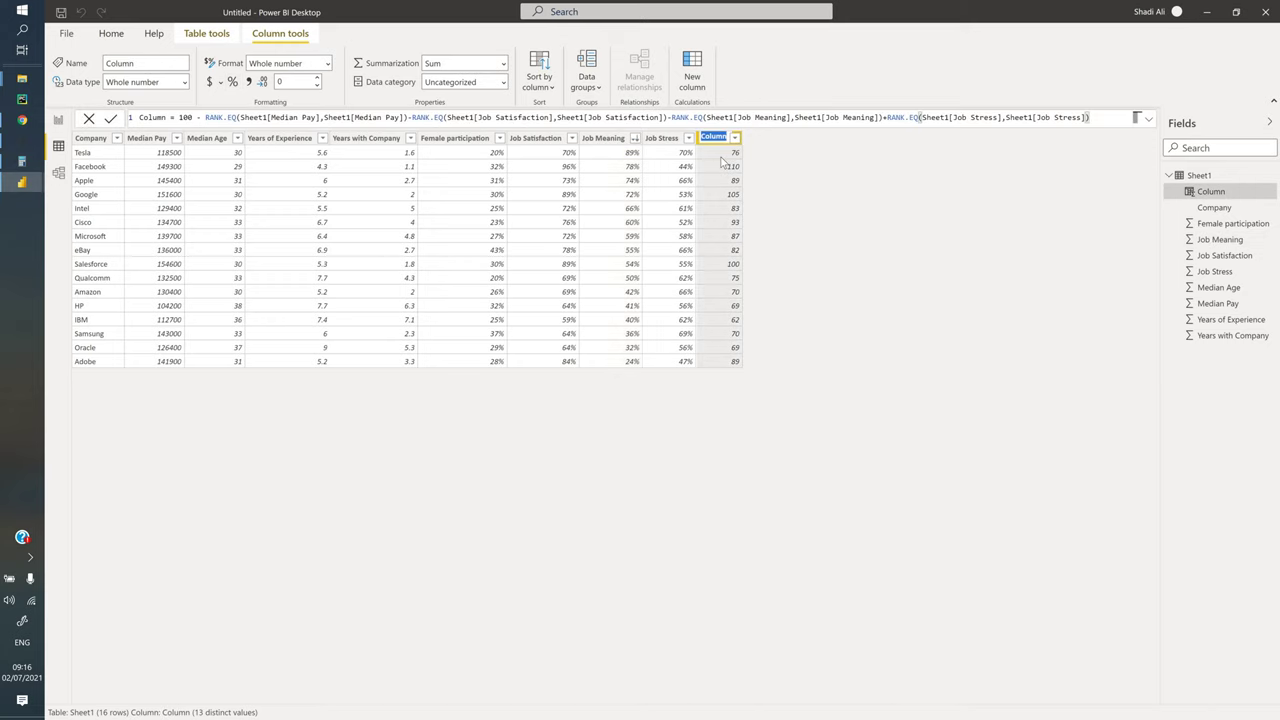
text(Score)
key(Return)
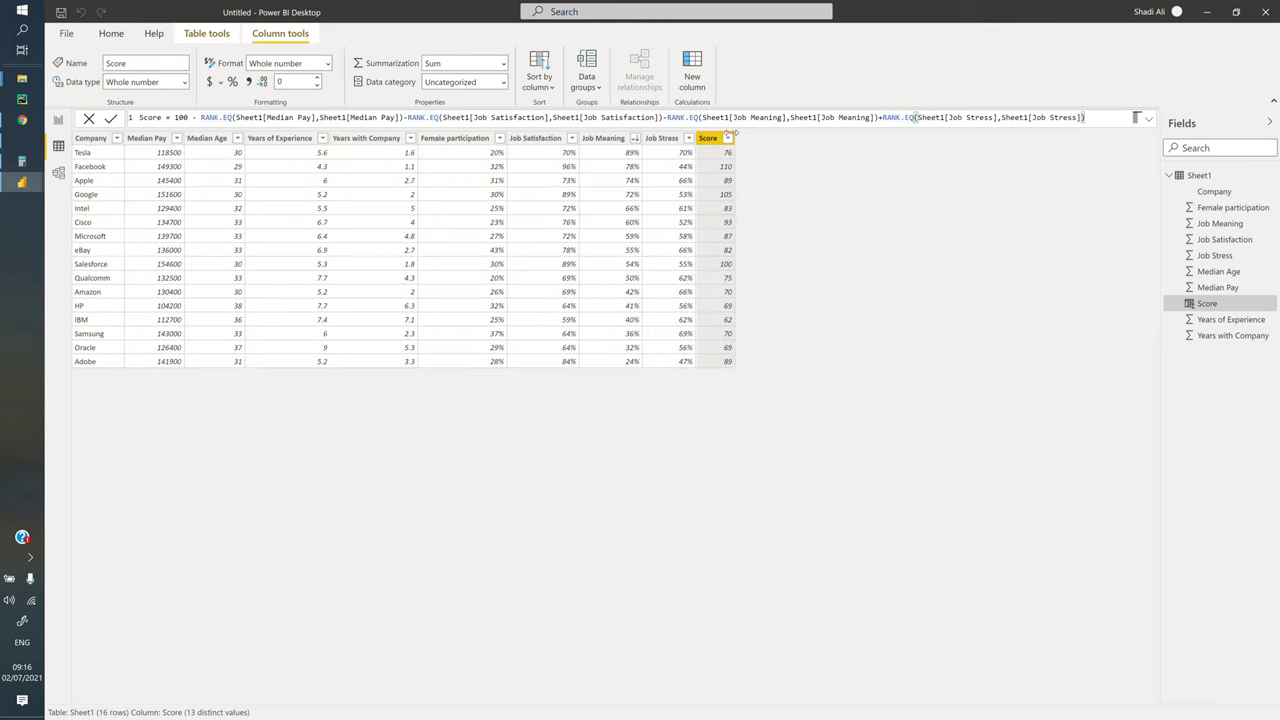
click(657, 213)
click(490, 266)
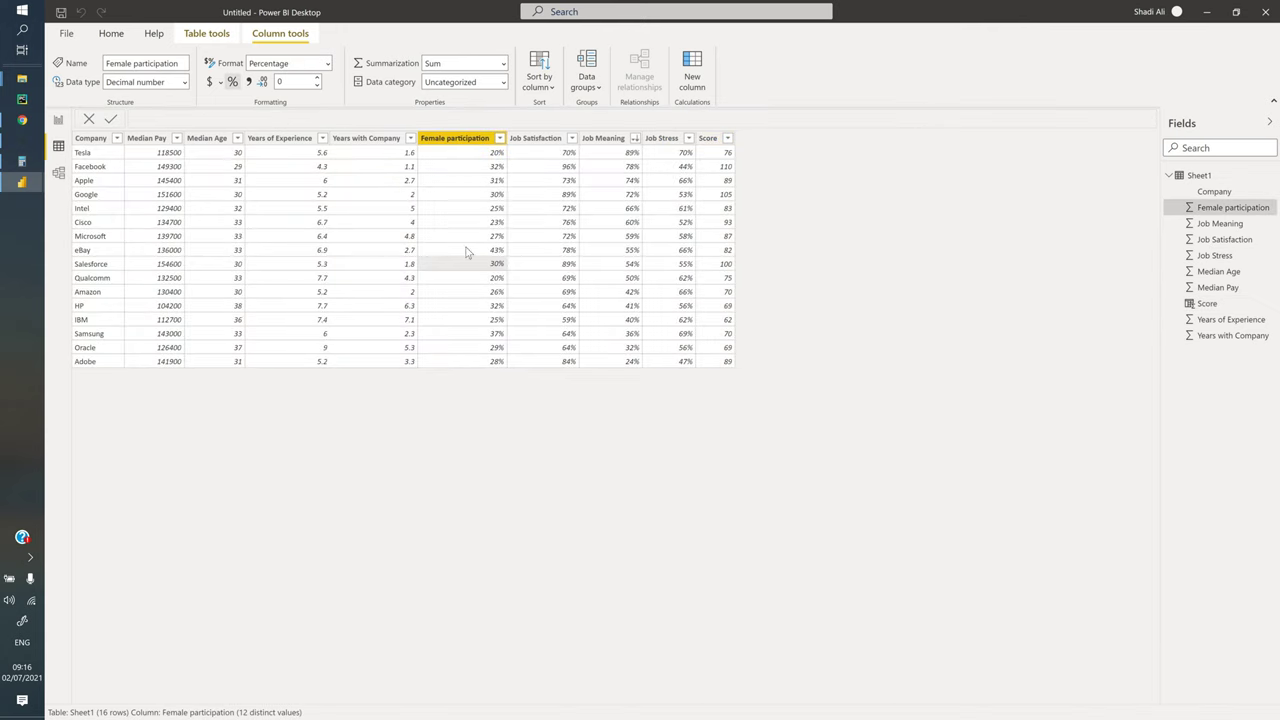
Return to the report and add a new page named Employee satisfaction
click(58, 121)
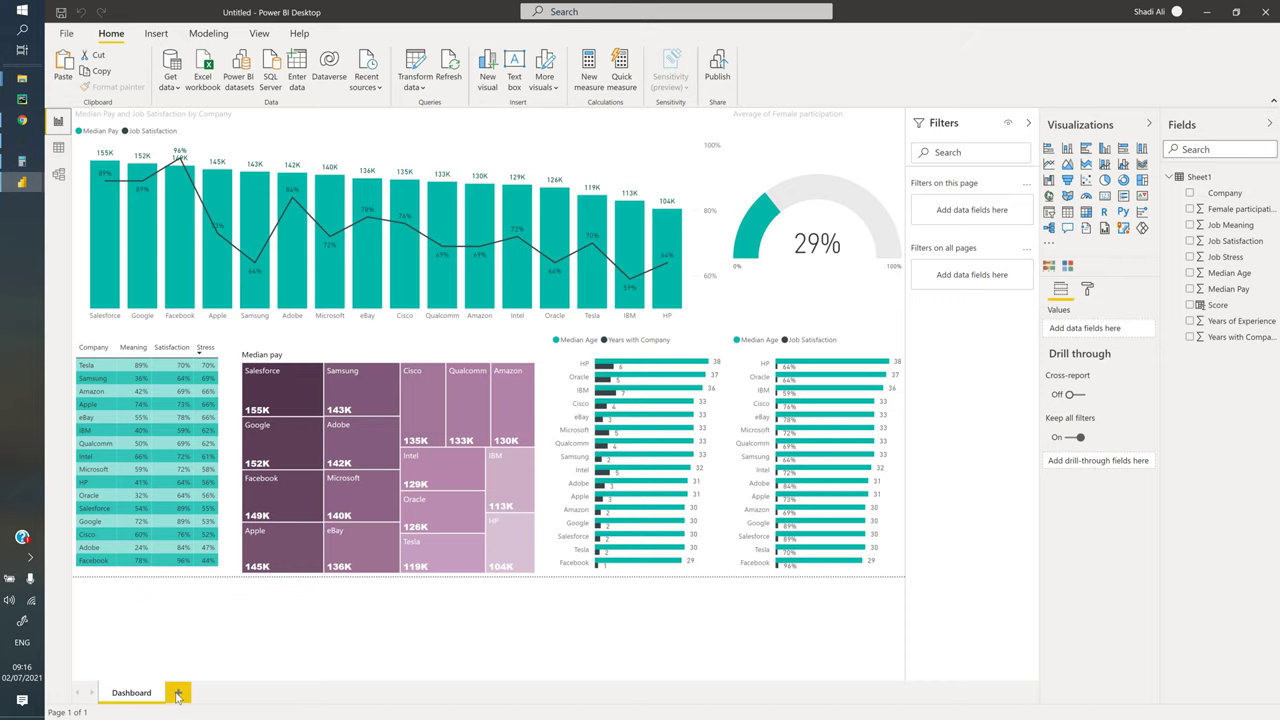
click(179, 694)
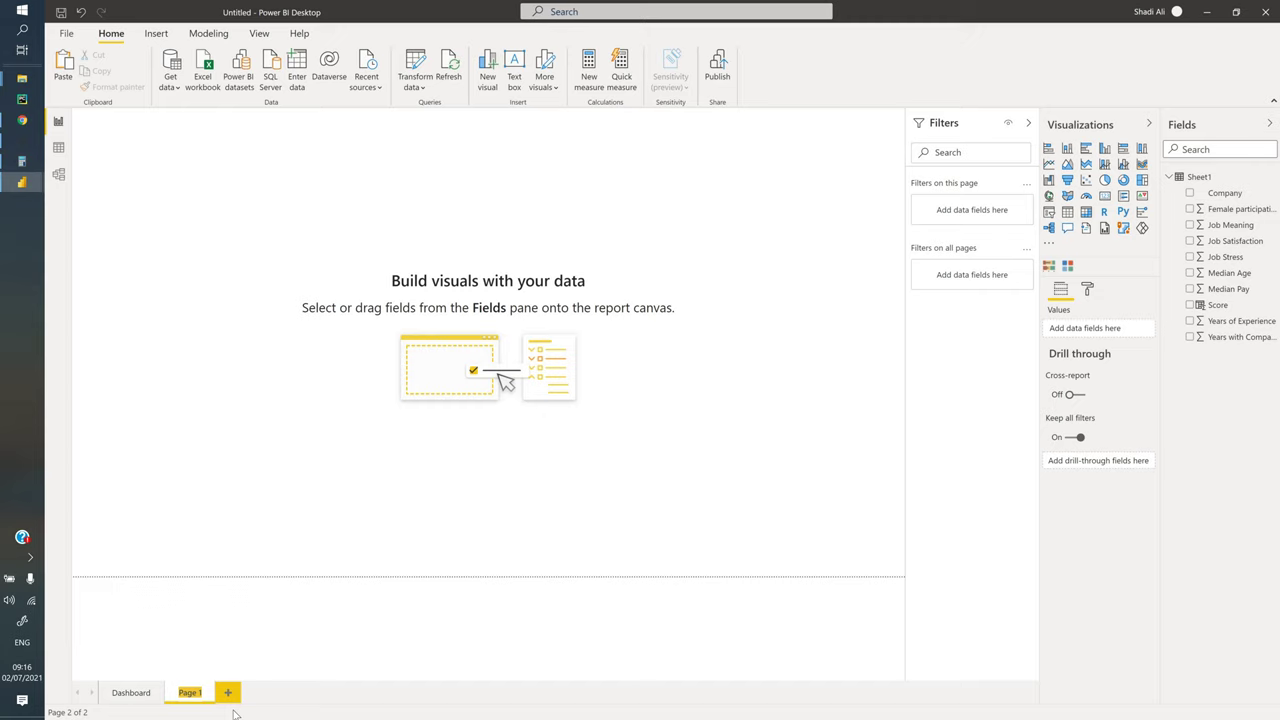
text(Employee satisfaction)
key(Return)
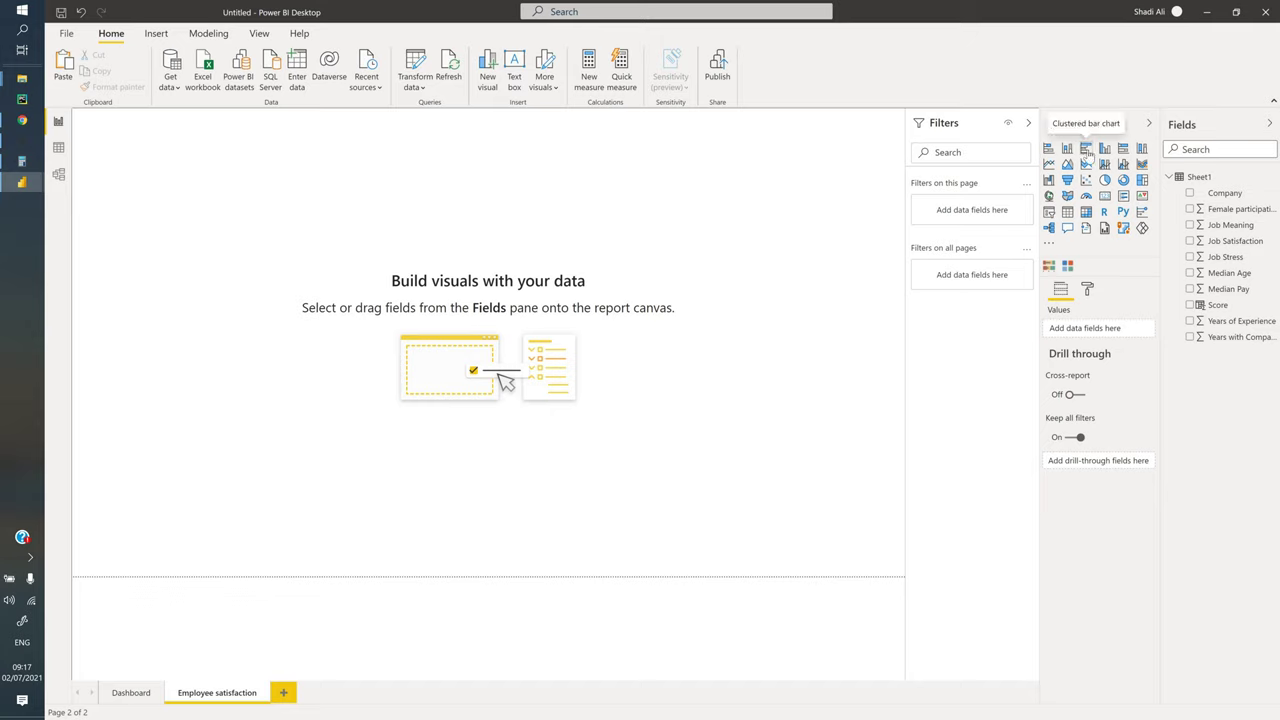
Place a clustered bar chart in the page's lower-left corner with Company on the axis and Median Pay as values
drag(138, 186, 193, 435)
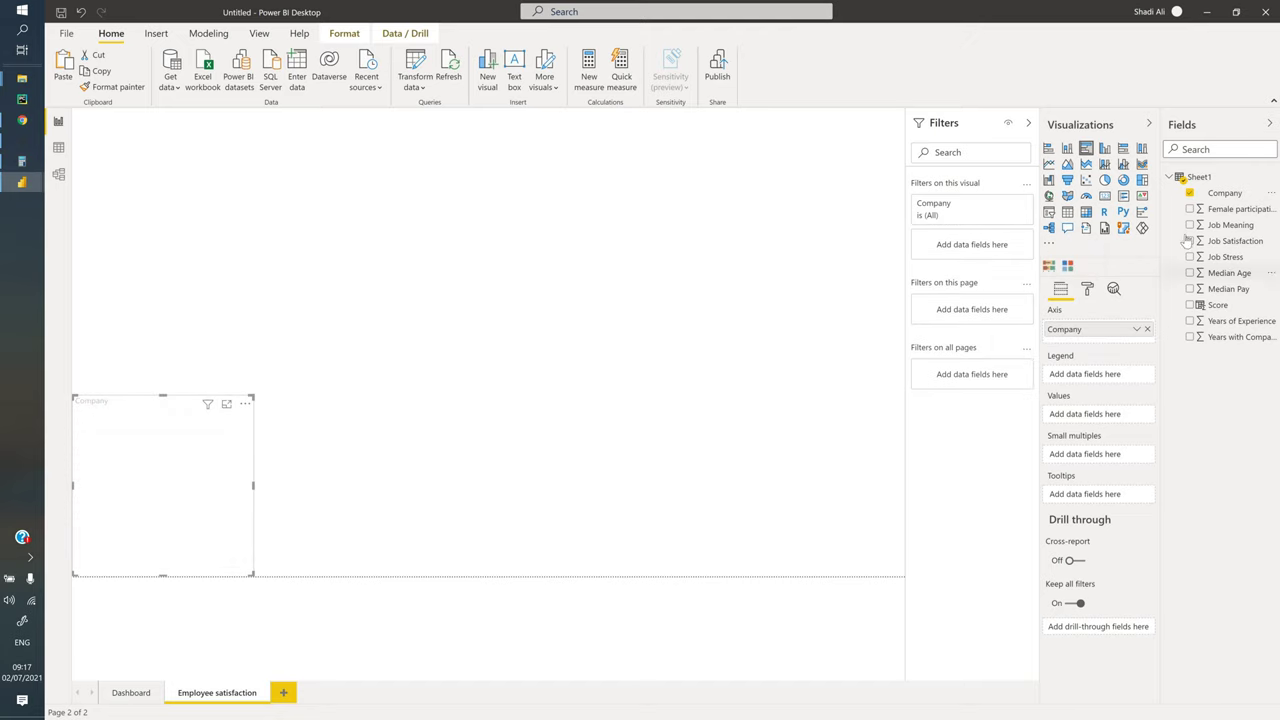
click(1190, 289)
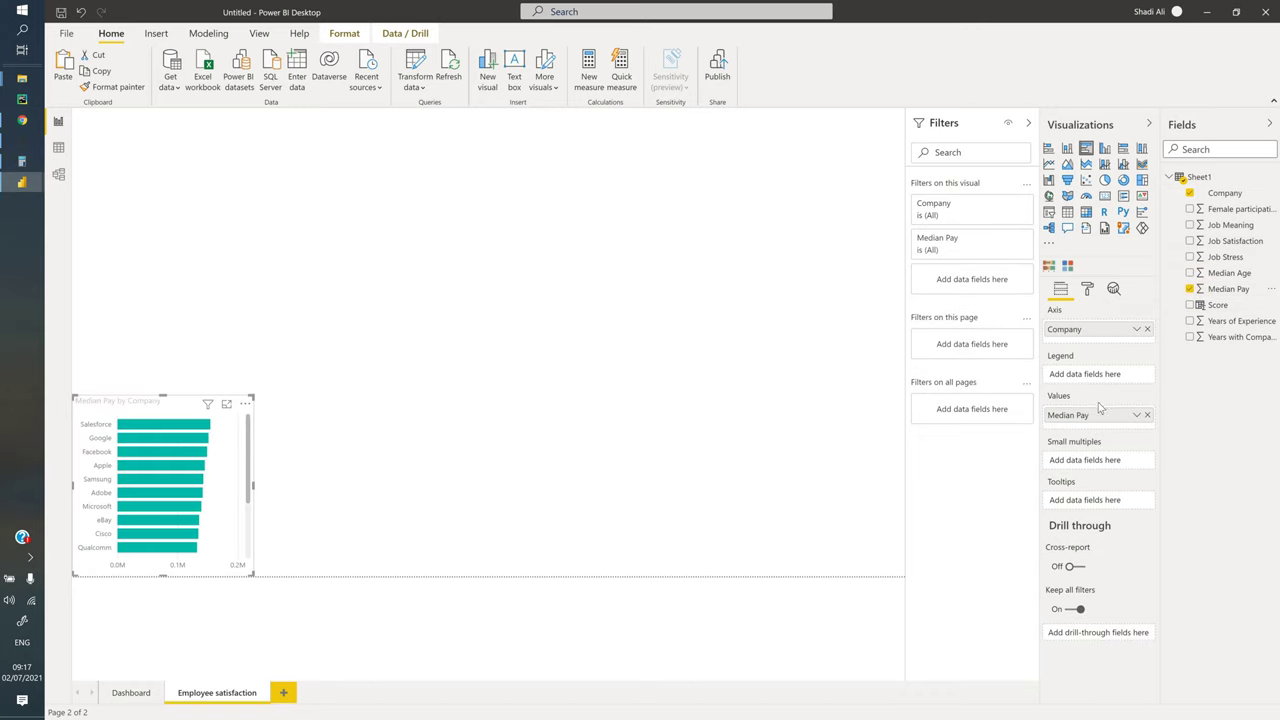
Turn off the bar chart's X axis and extend the chart upward until all the company bars fit
click(1088, 289)
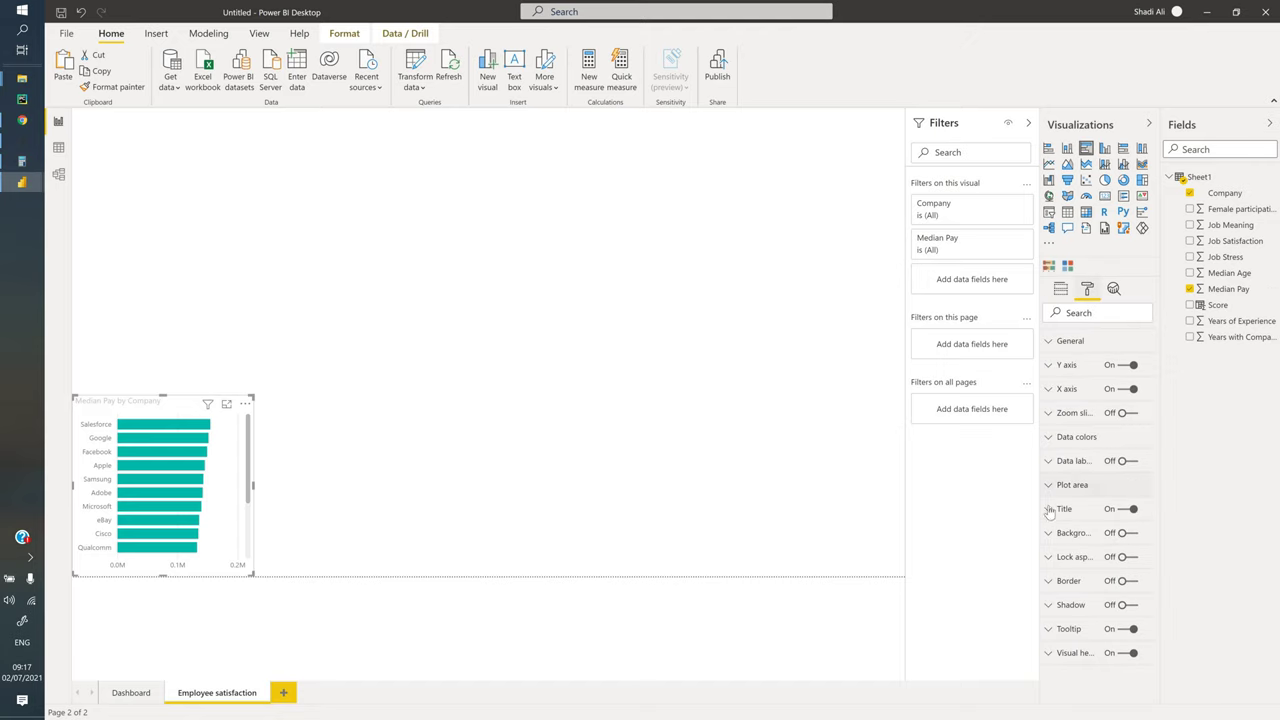
click(1125, 390)
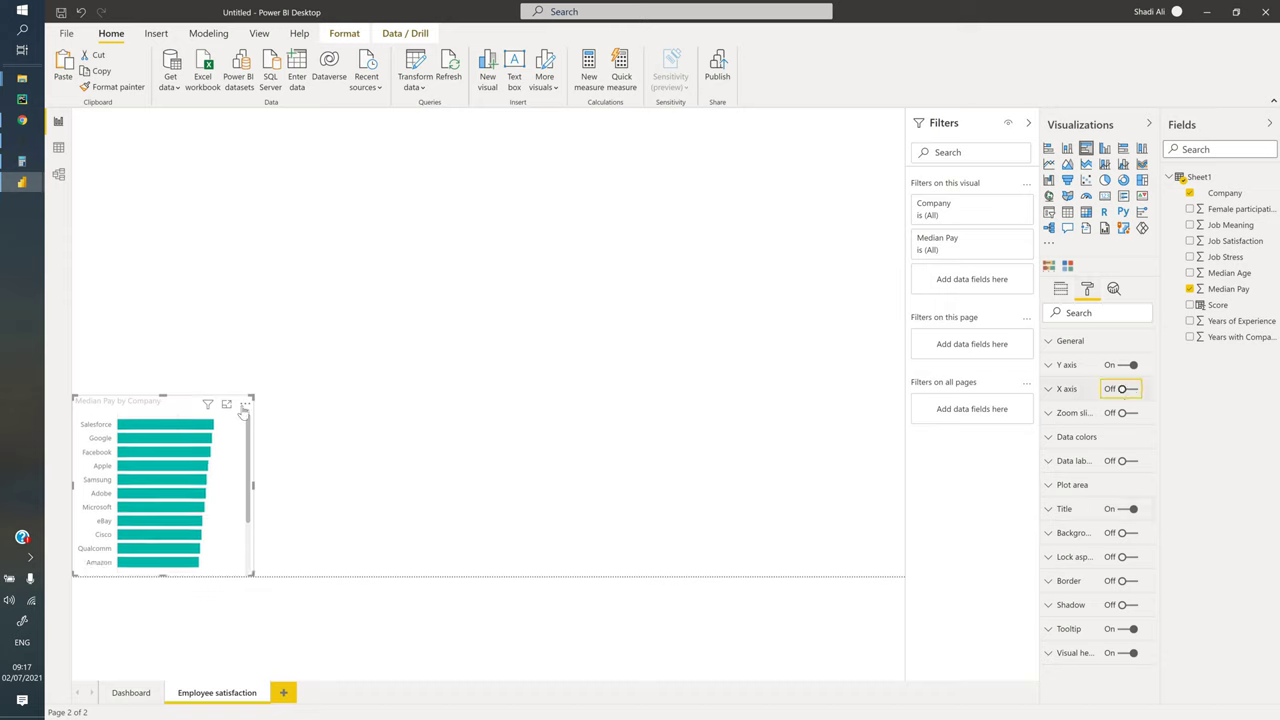
drag(162, 397, 165, 336)
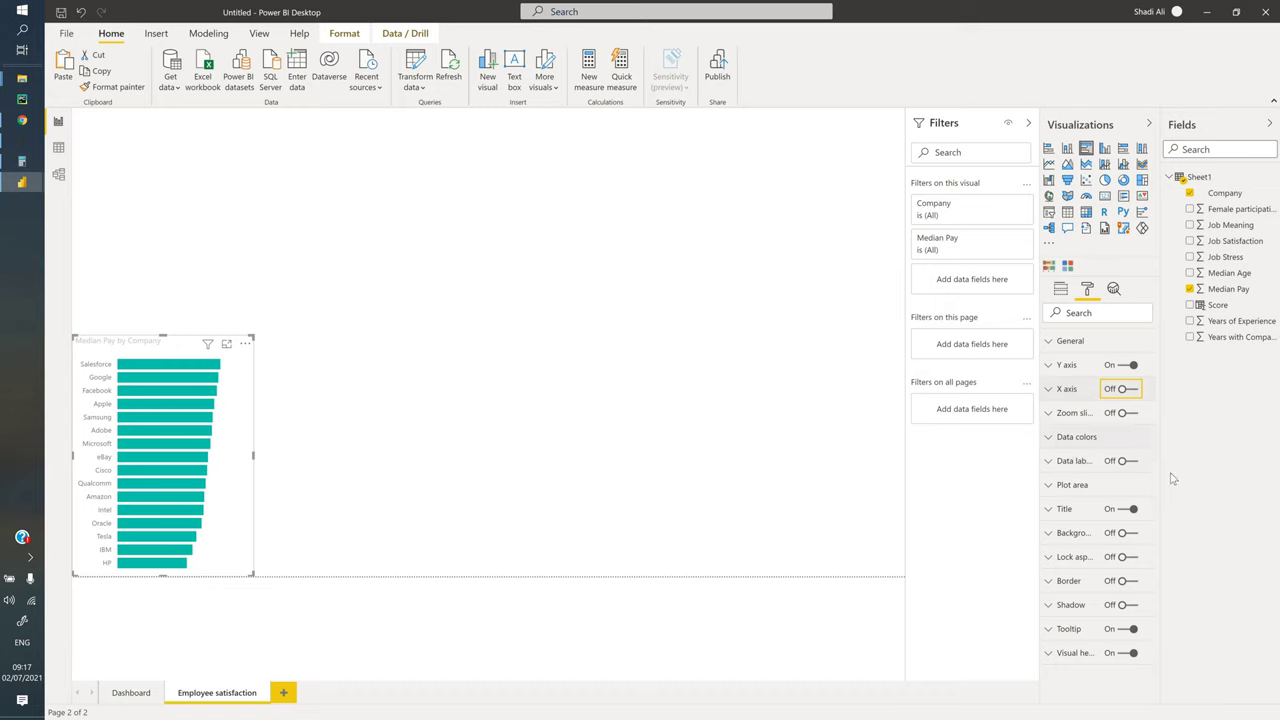
Turn on the bar chart's data labels and set their display units to Thousands
click(1127, 461)
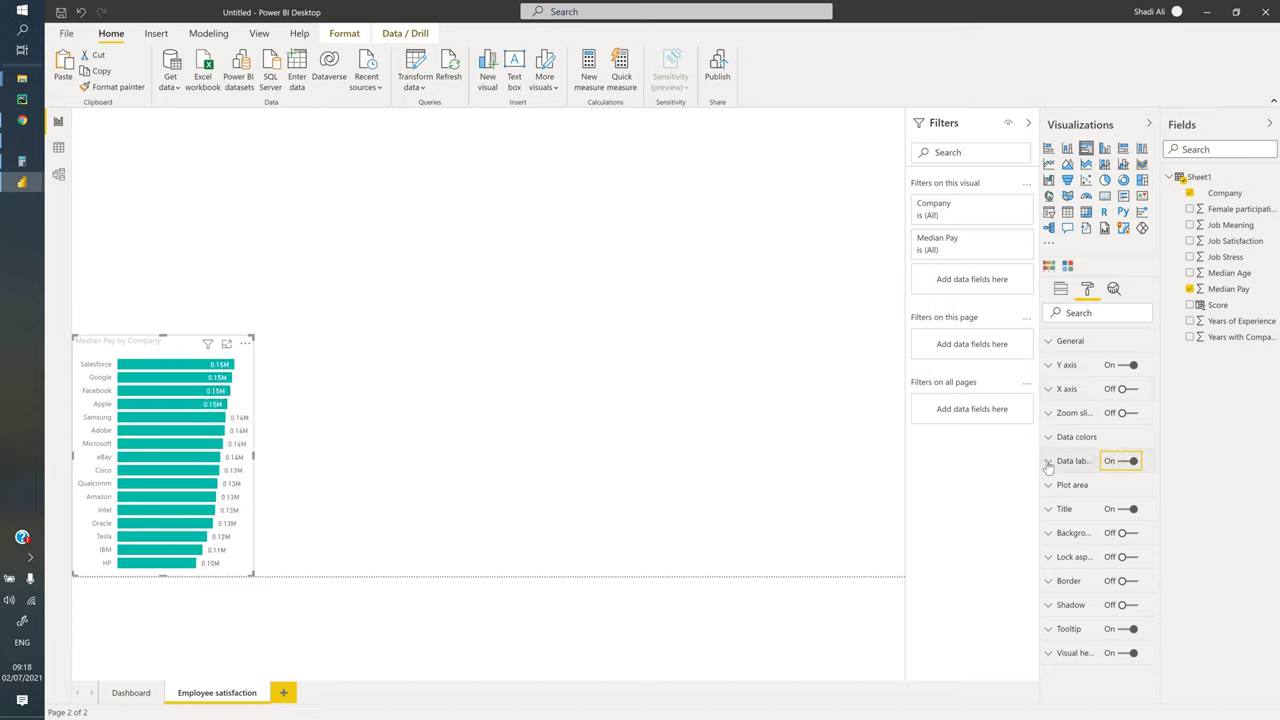
click(1062, 470)
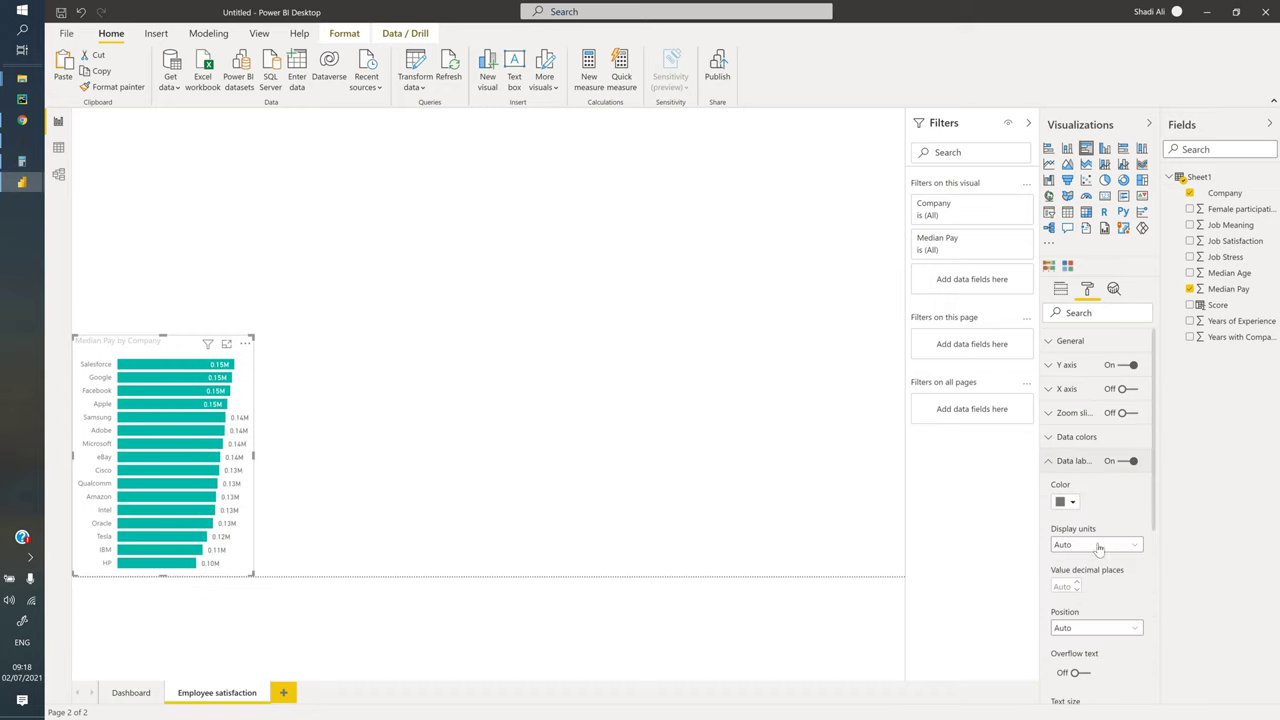
click(1098, 545)
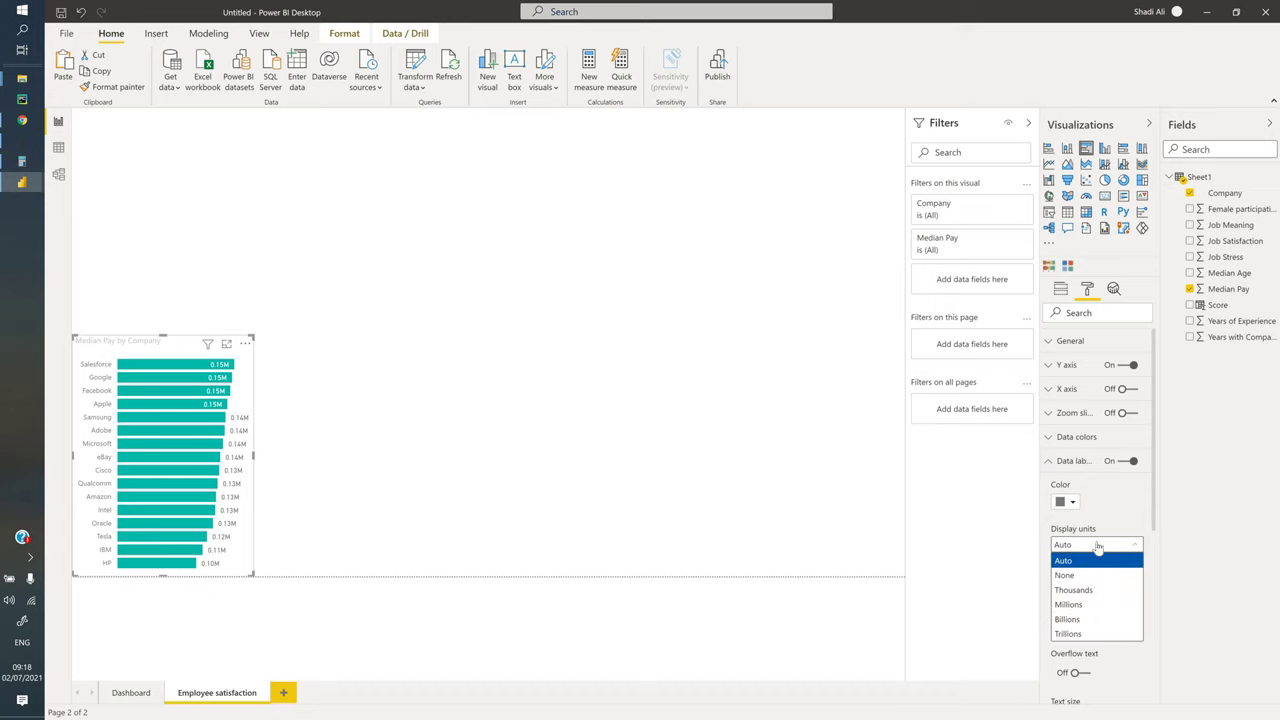
click(1078, 590)
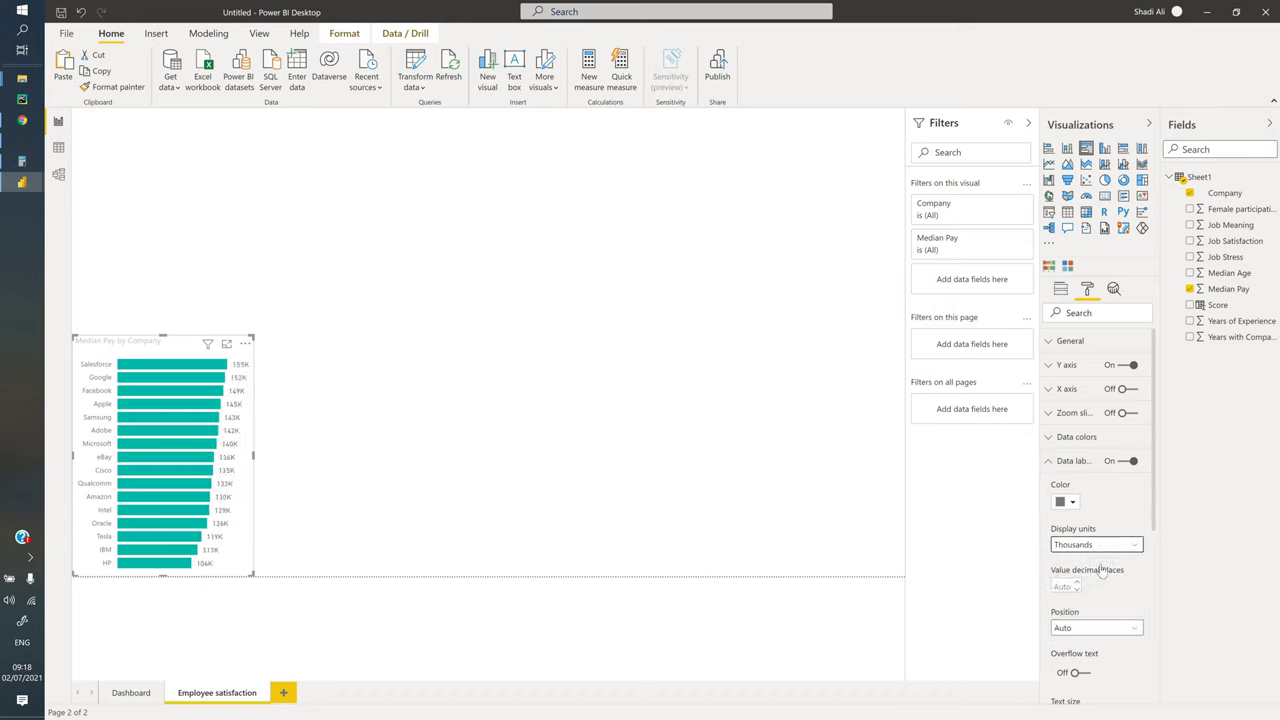
Set the data labels' position to Inside end and their text size to 10 pt
scroll(1093, 576, down, 1)
click(1090, 563)
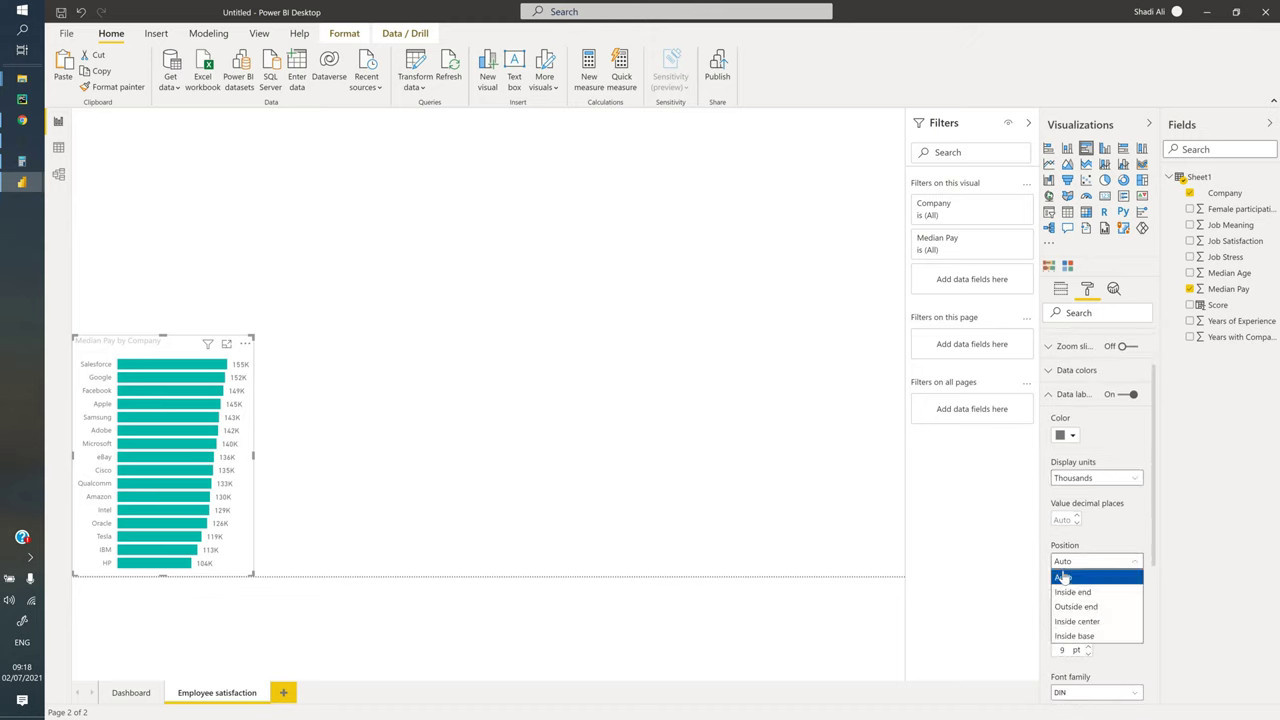
key(Down)
key(Return)
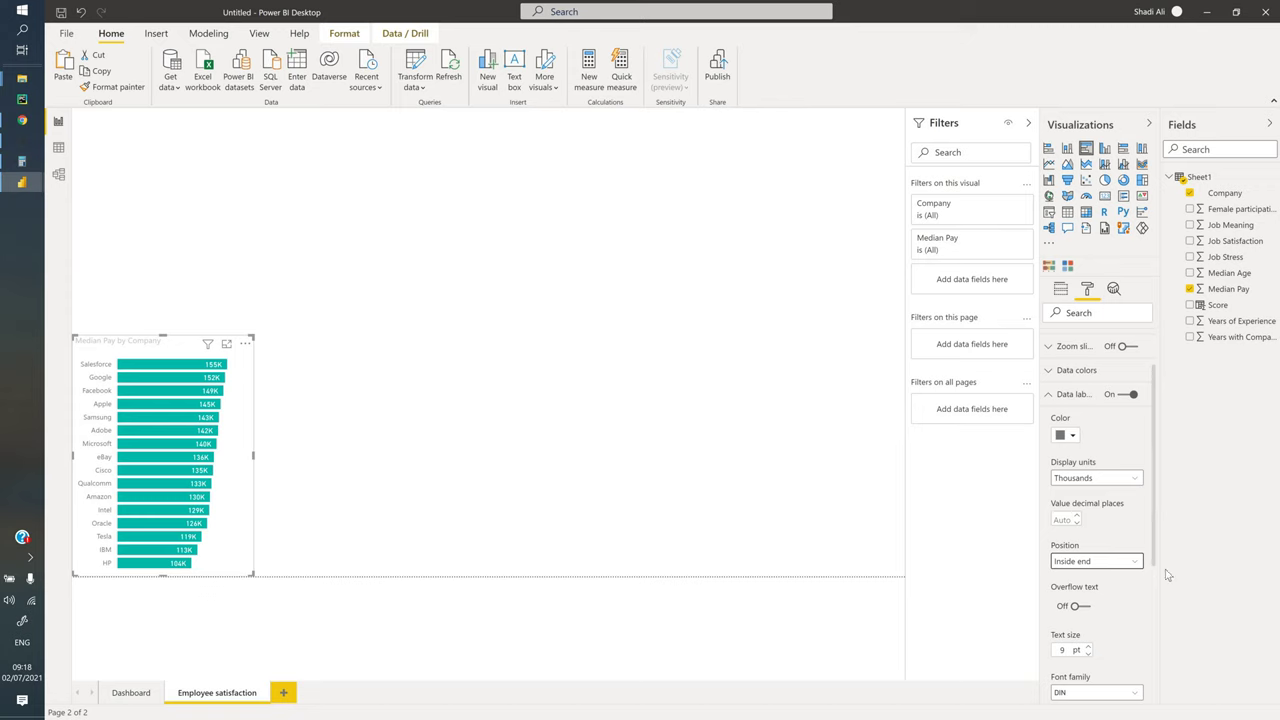
scroll(1160, 568, down, 3)
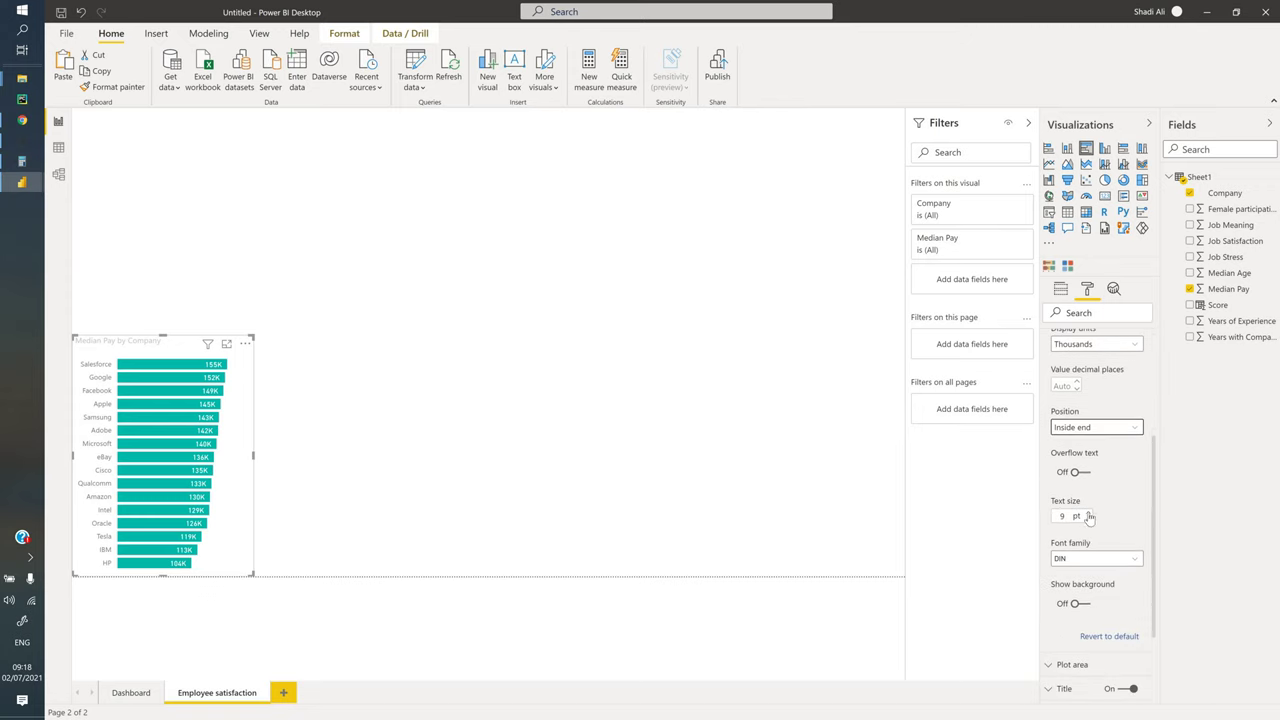
click(1088, 512)
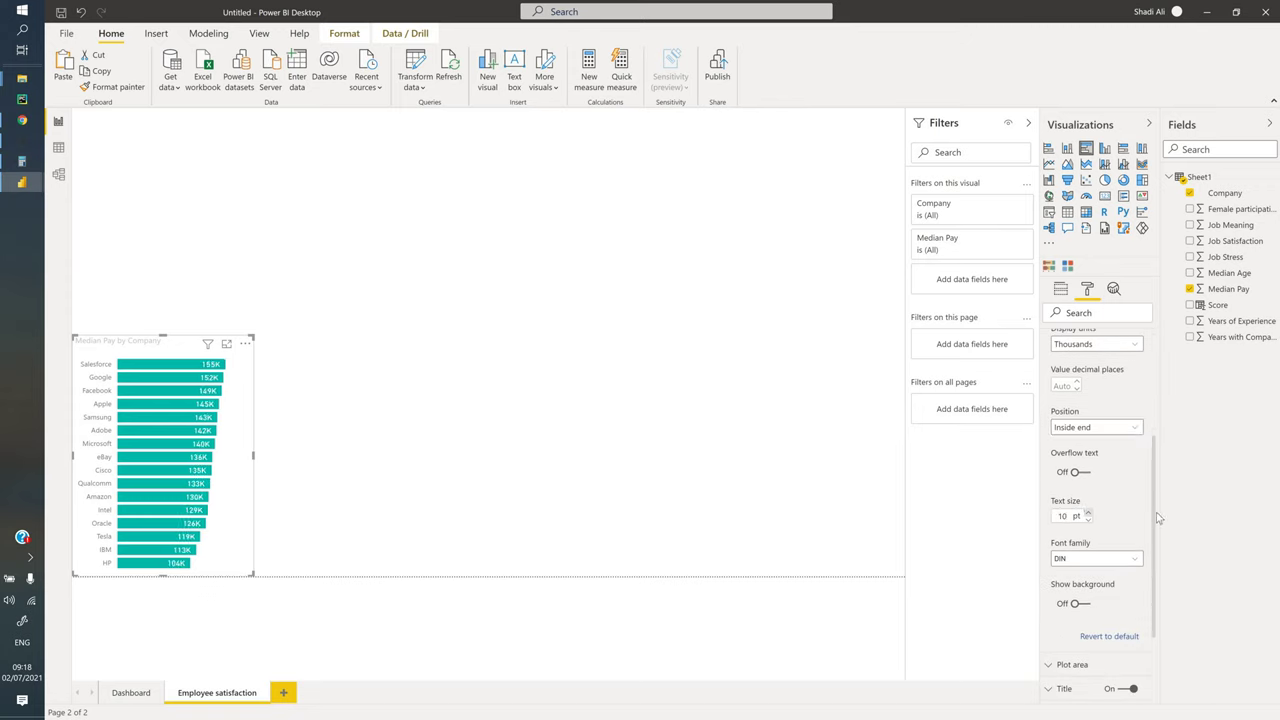
Shorten the bar chart's title text to "Median Pay"
scroll(1160, 601, down, 3)
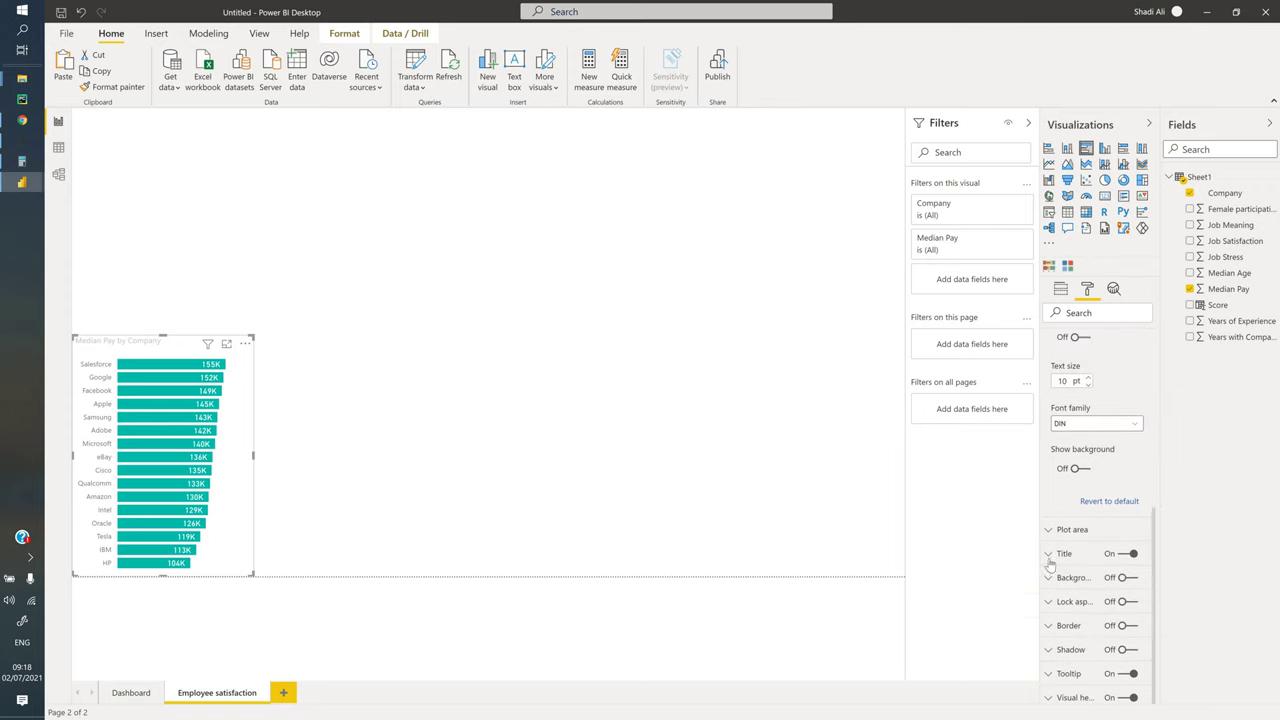
click(1049, 557)
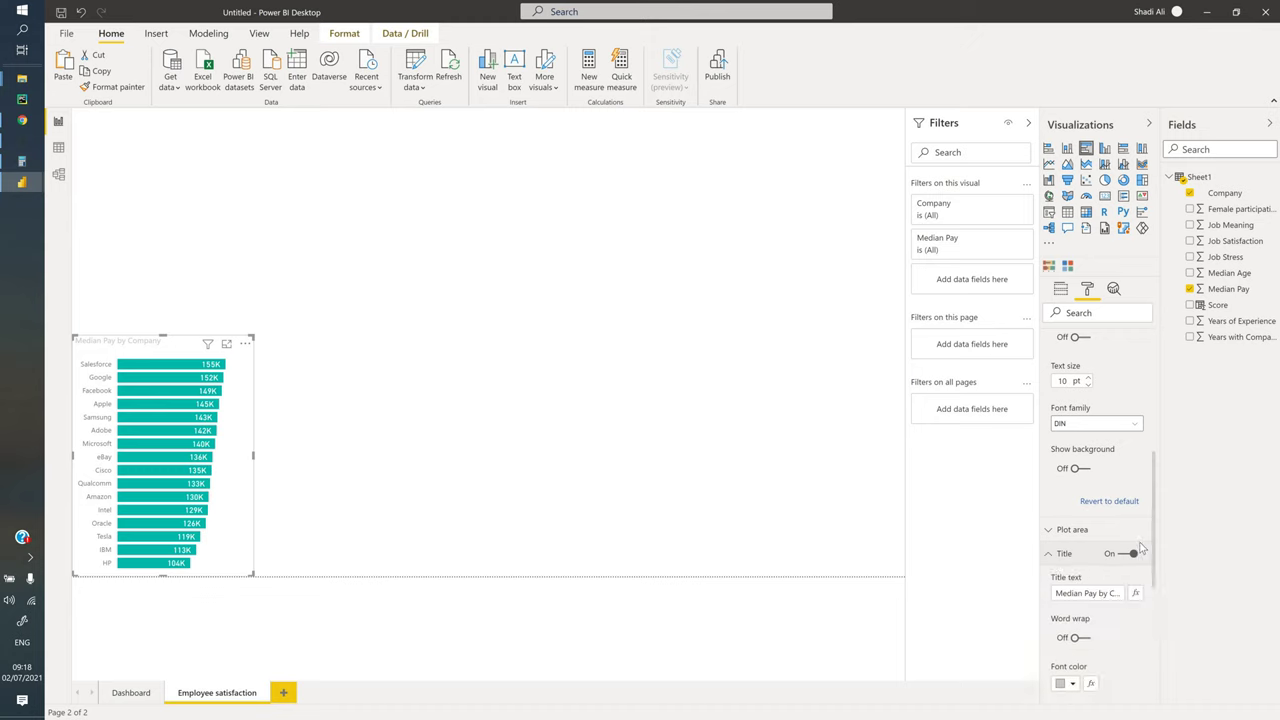
scroll(1160, 521, down, 3)
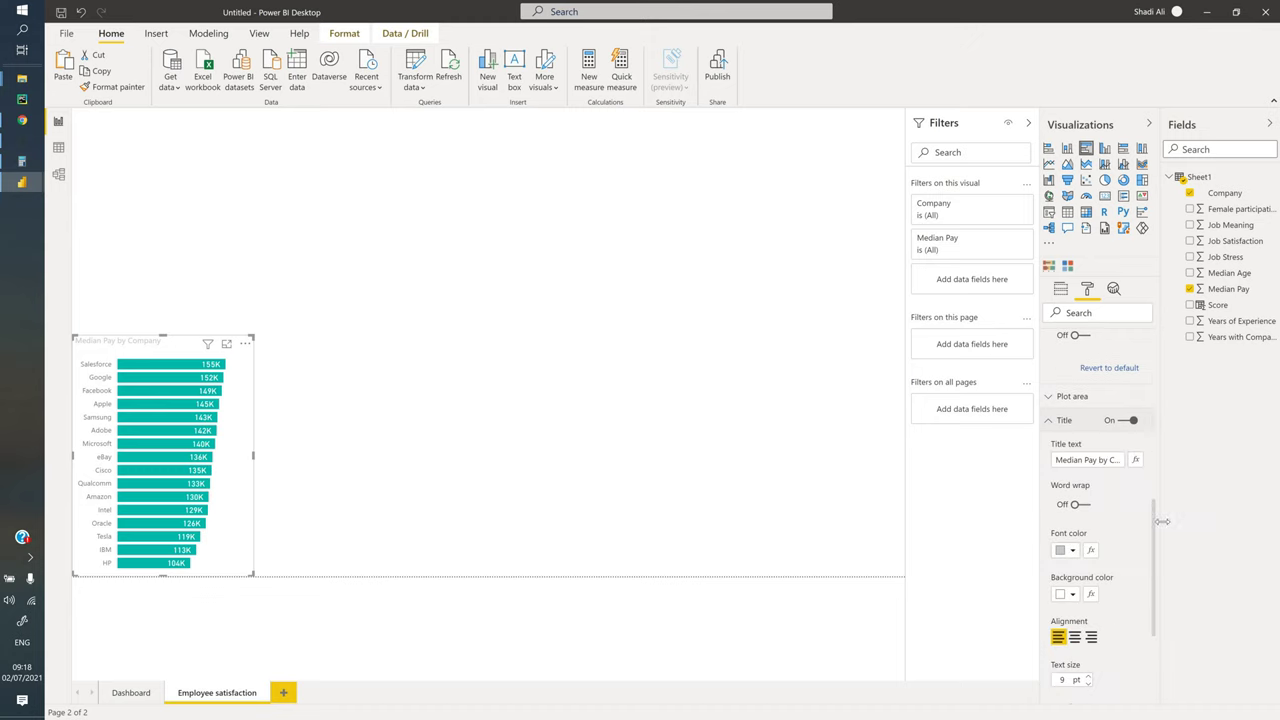
click(1097, 462)
key(shift+End)
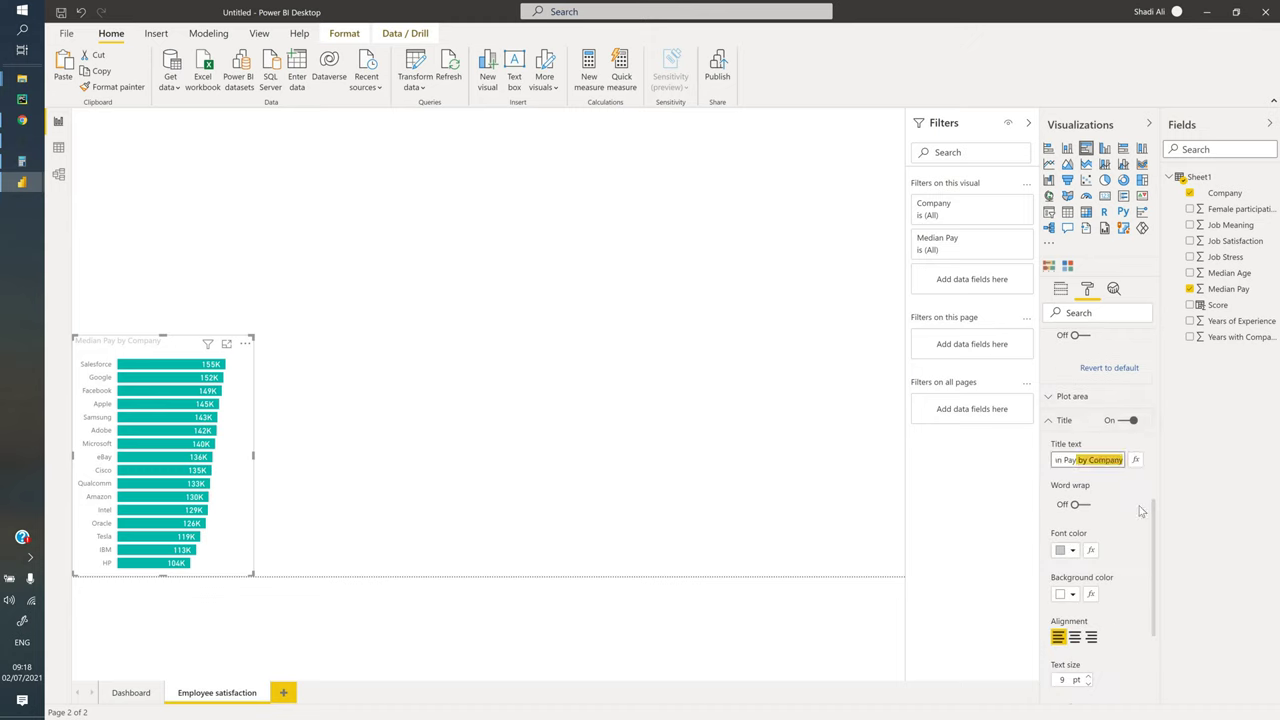
key(BackSpace)
Format the chart title with a pale blue font, a dark blue background and centre alignment
click(1072, 551)
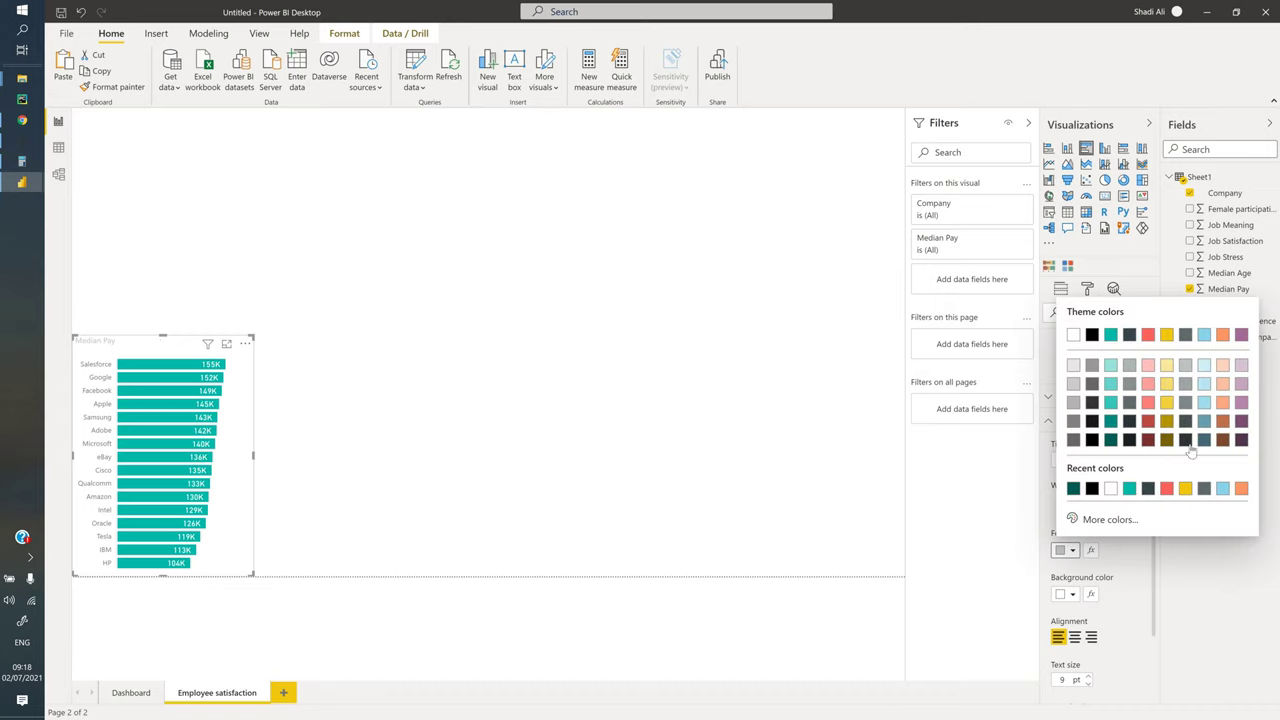
click(1204, 366)
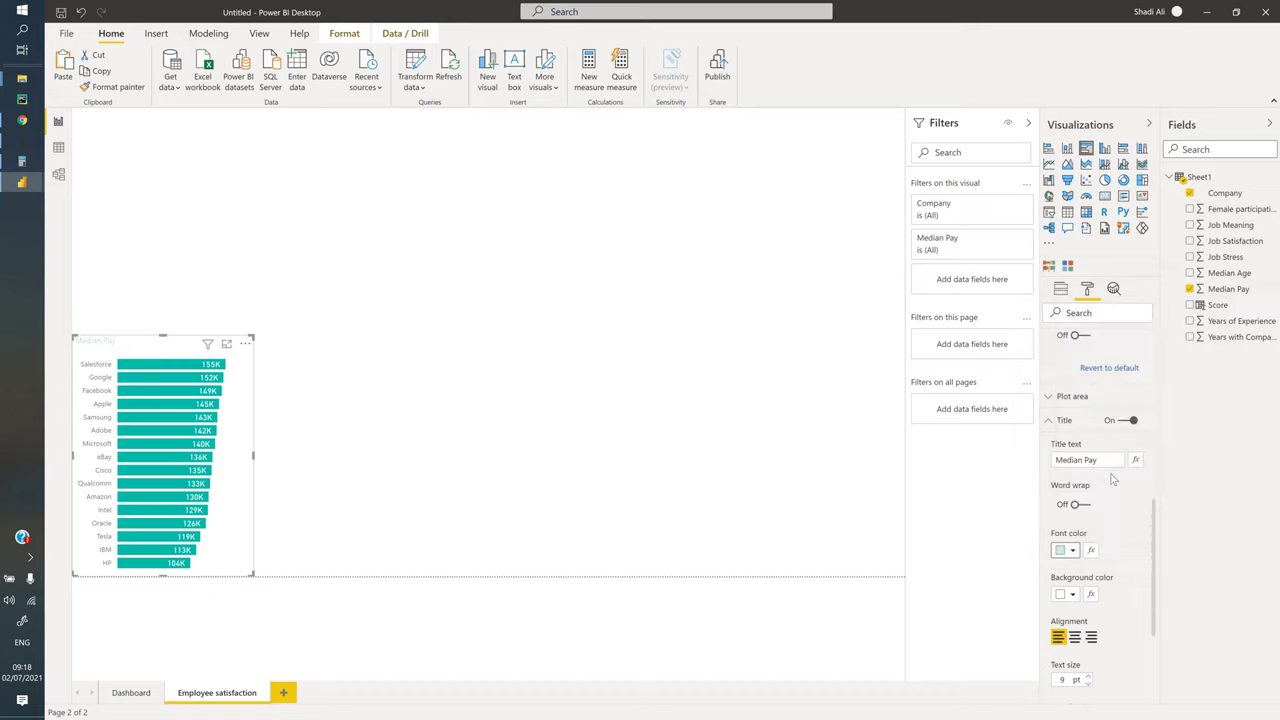
click(1072, 594)
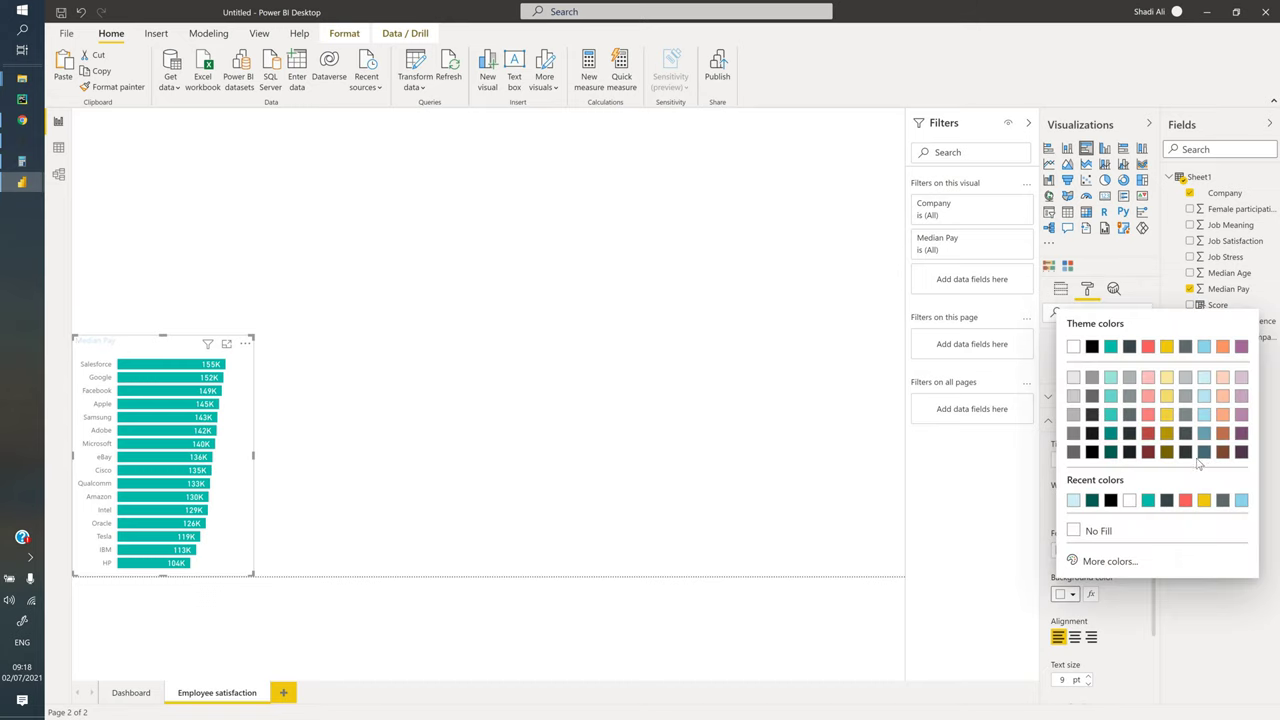
click(1202, 452)
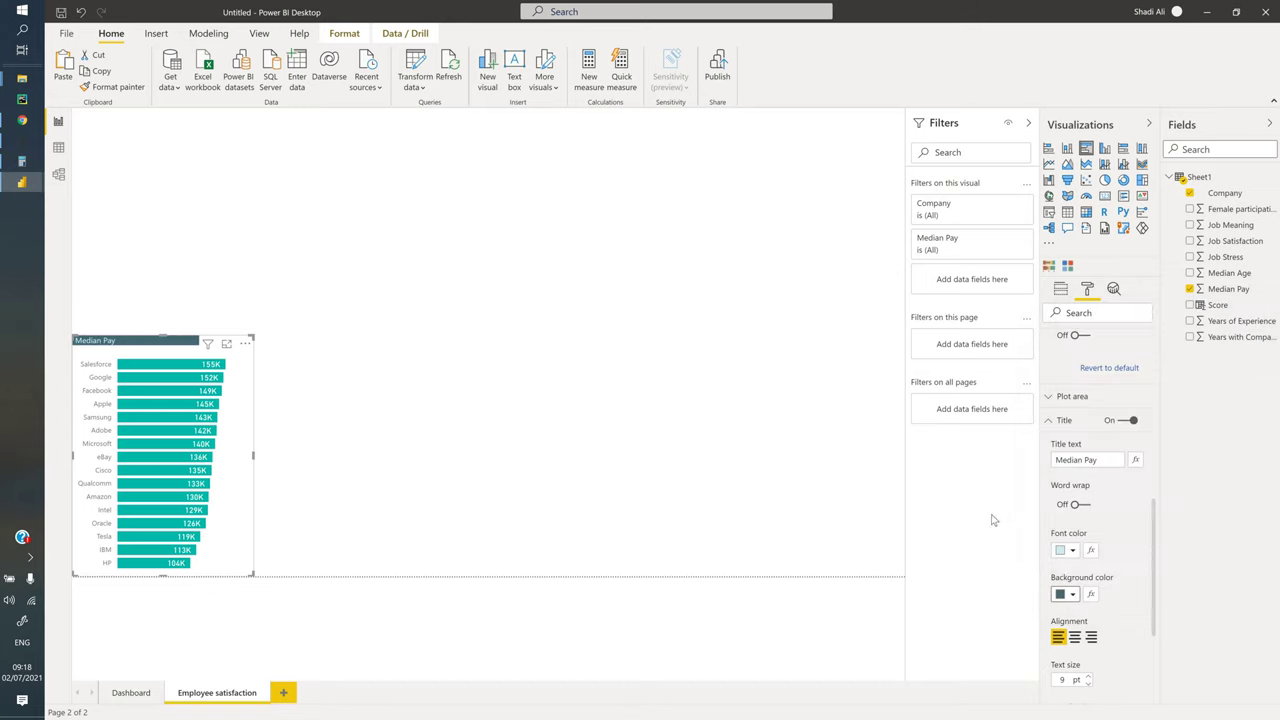
click(1075, 638)
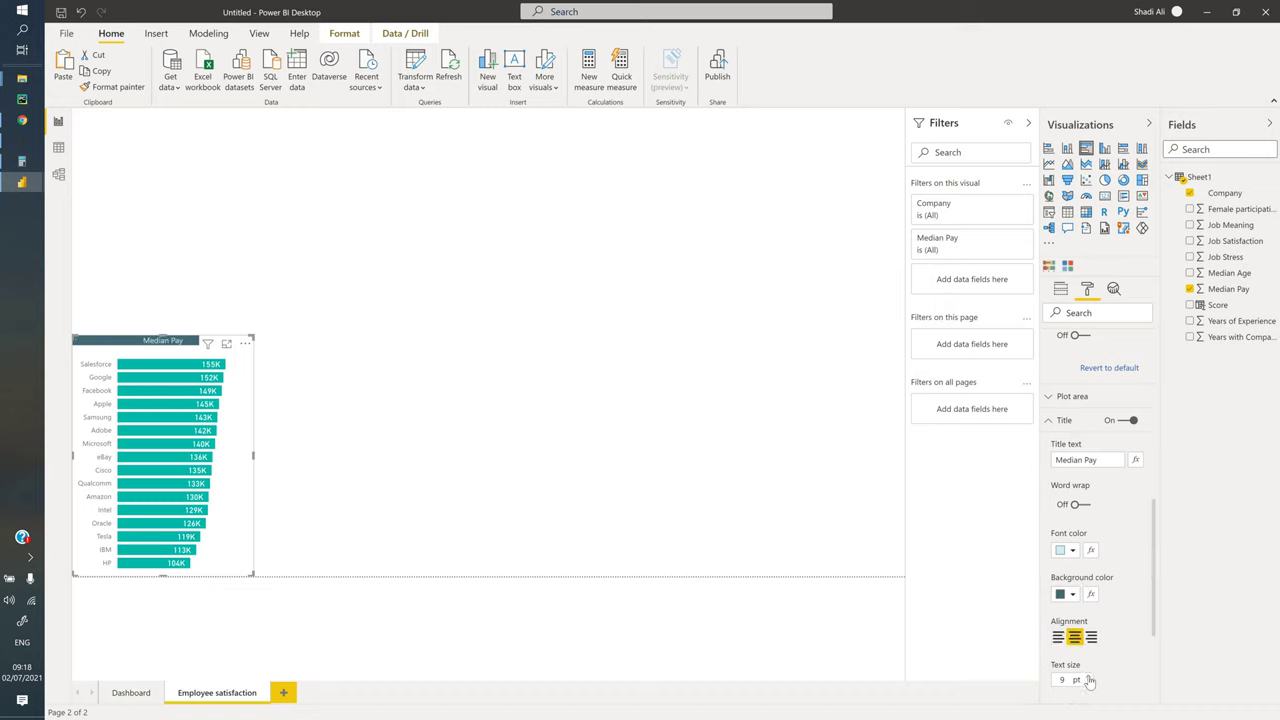